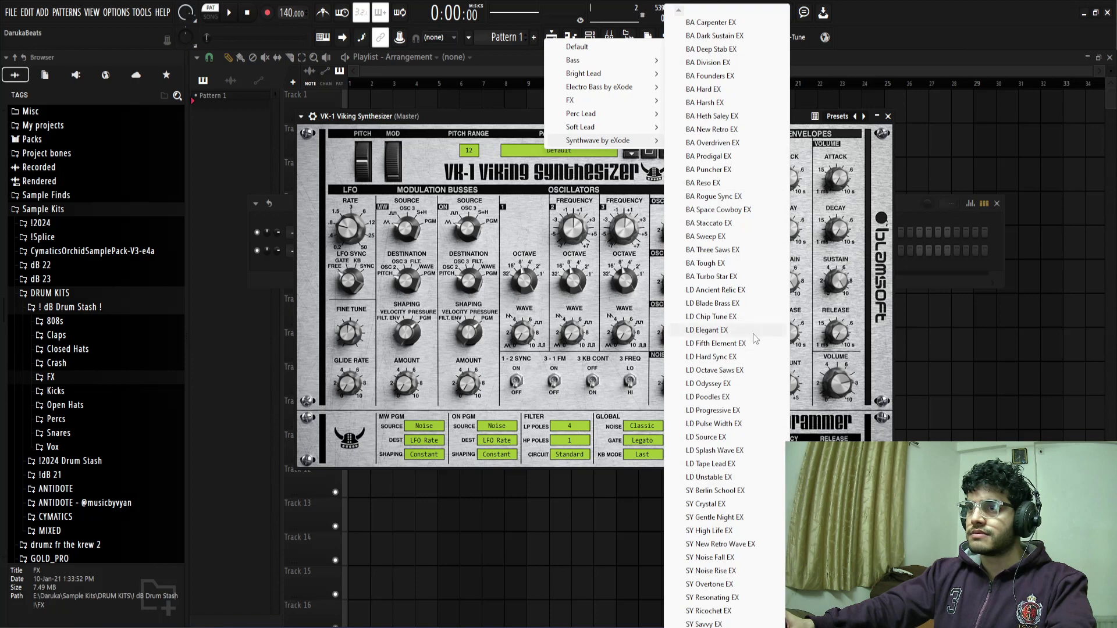
- Load the Synthwave preset LD Elegant EX and audition neighbouring lead presets through LD Hard Sync EX
left_click(753, 334)
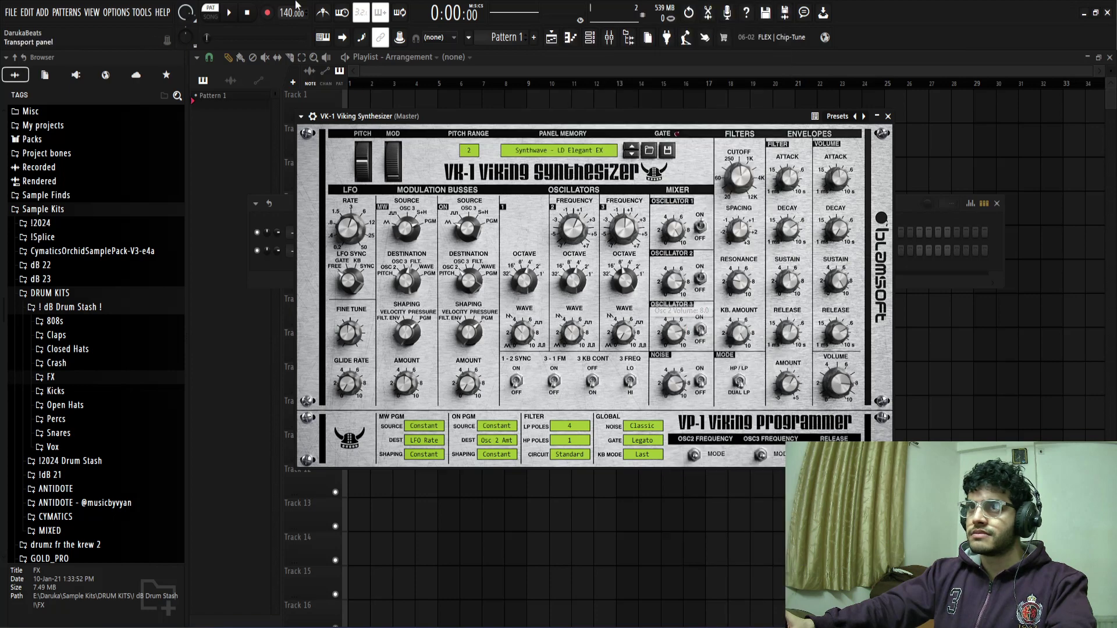
left_click(632, 154)
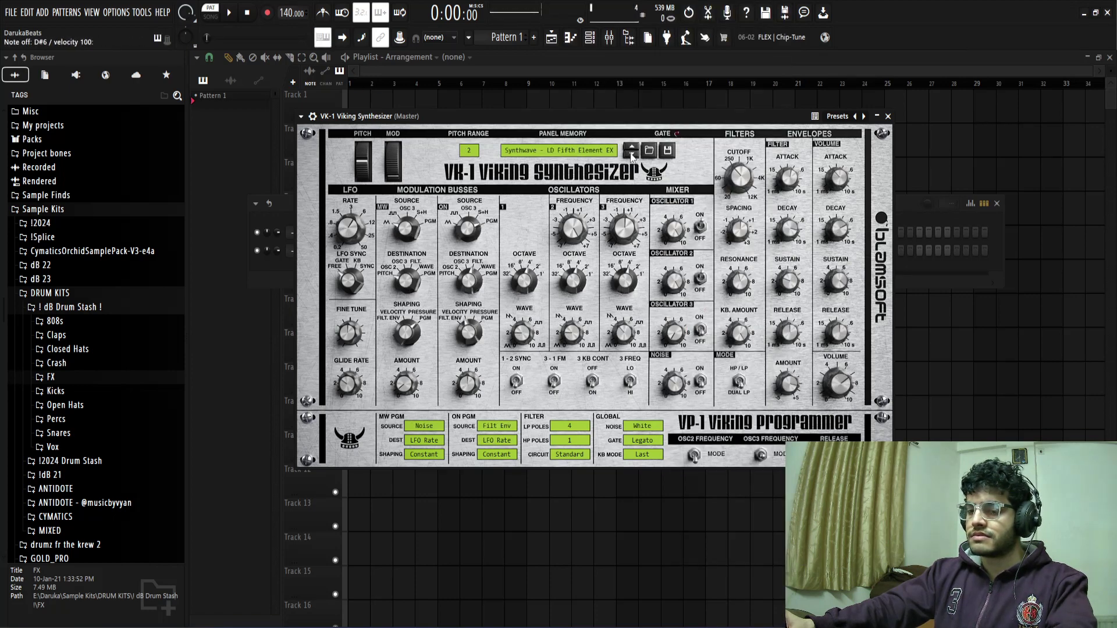
left_click(632, 155)
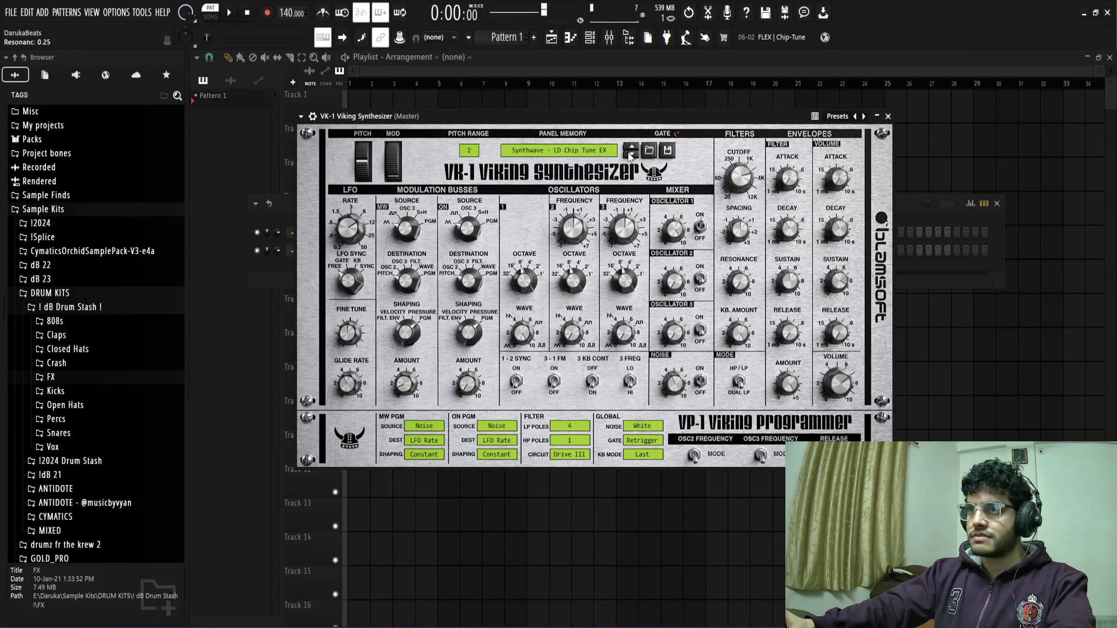
key("z")
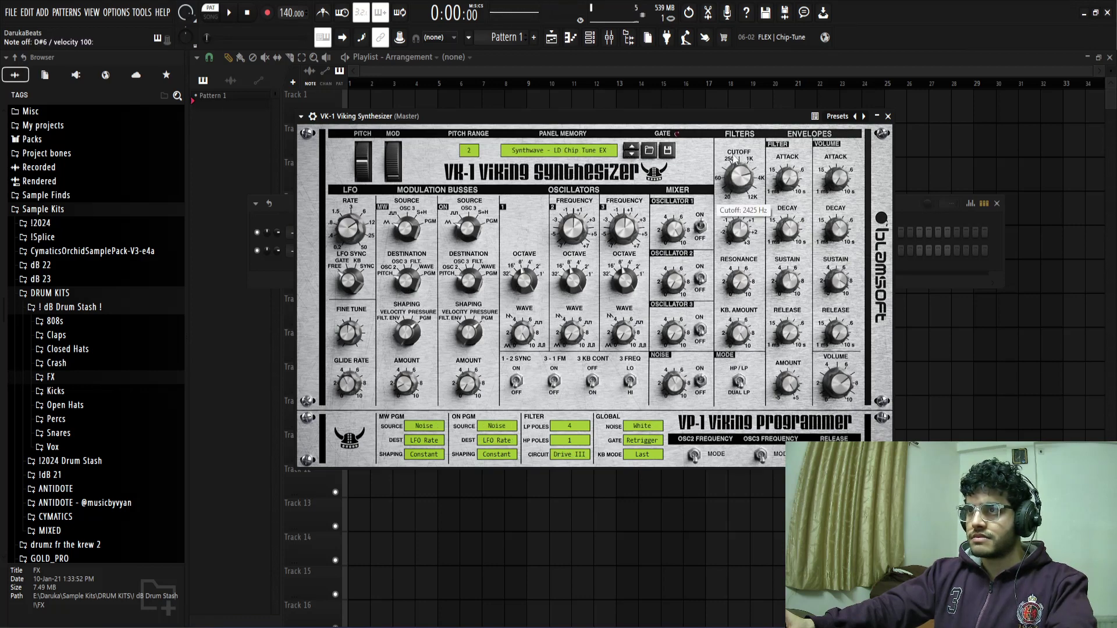
left_click(636, 156)
key("w")
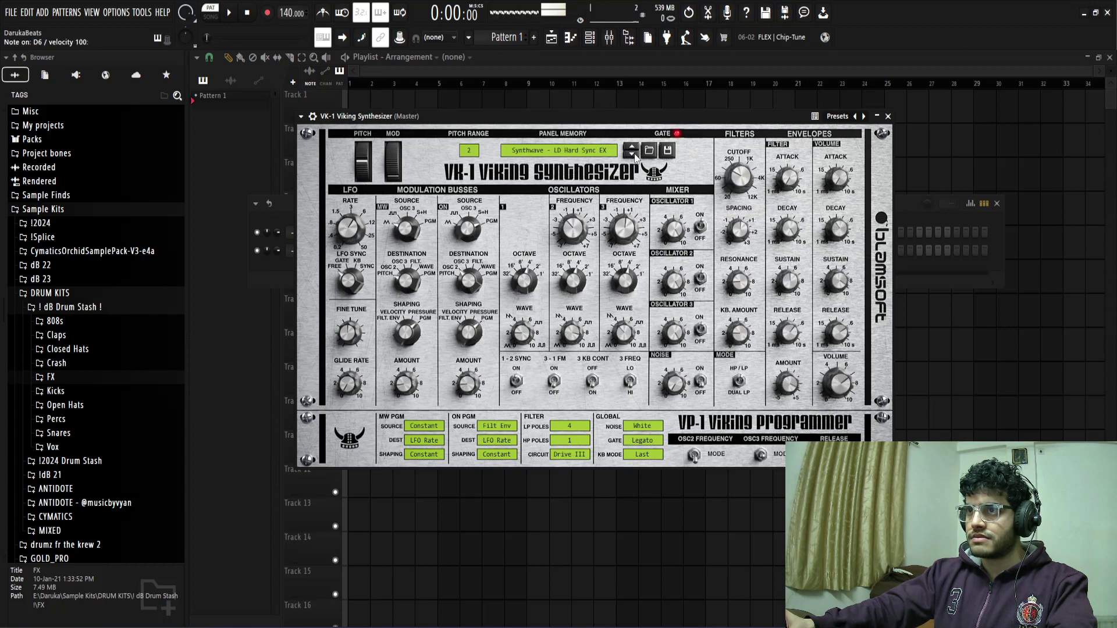
- Audition the following lead presets from LD Octave Saws EX onward until LD Source EX is loaded
left_click(632, 157)
key("w")
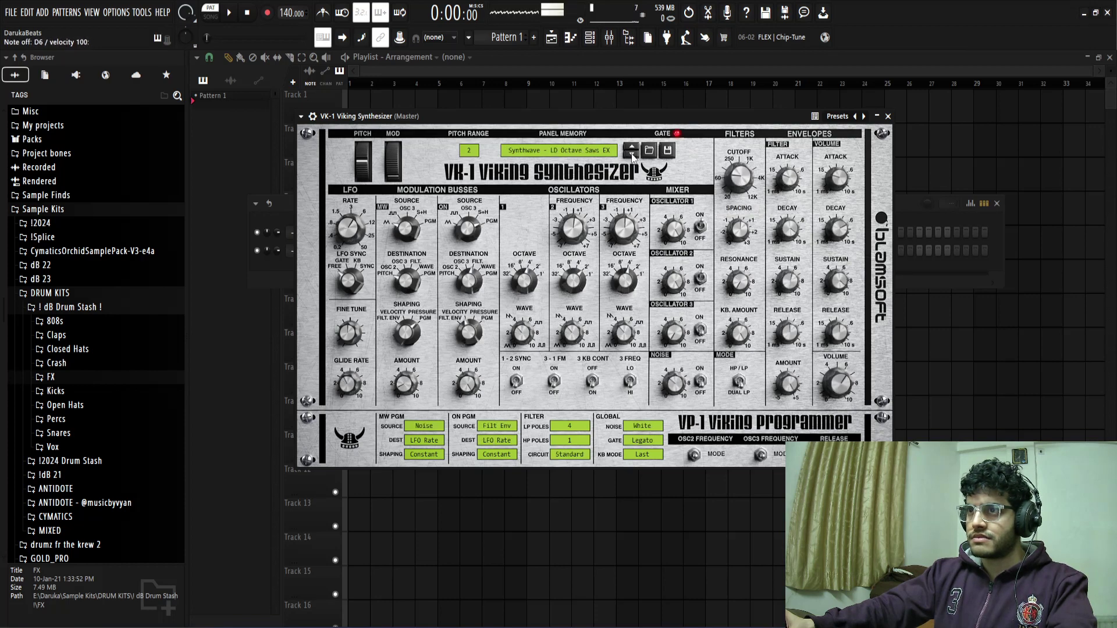
left_click(632, 157)
key("w")
left_click(633, 157)
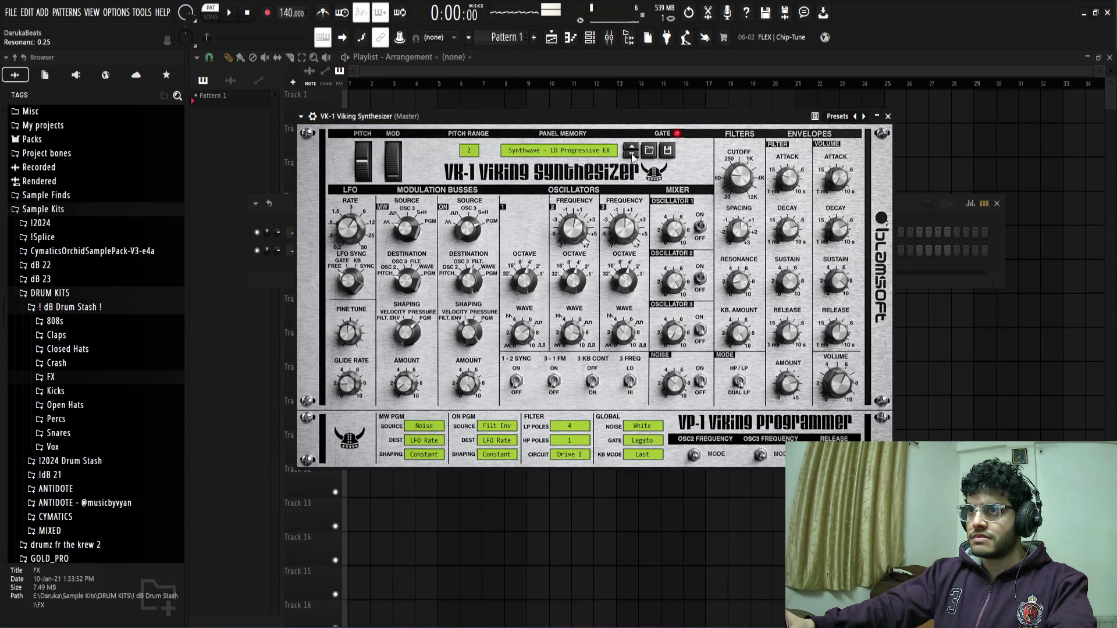
left_click(633, 156)
key("q")
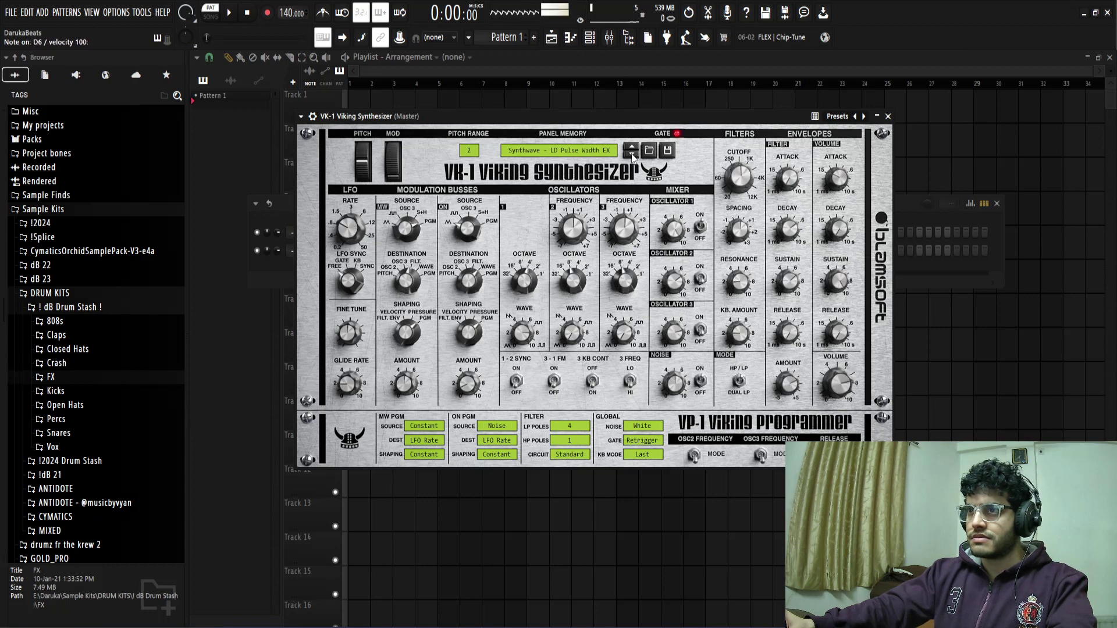
left_click(633, 157)
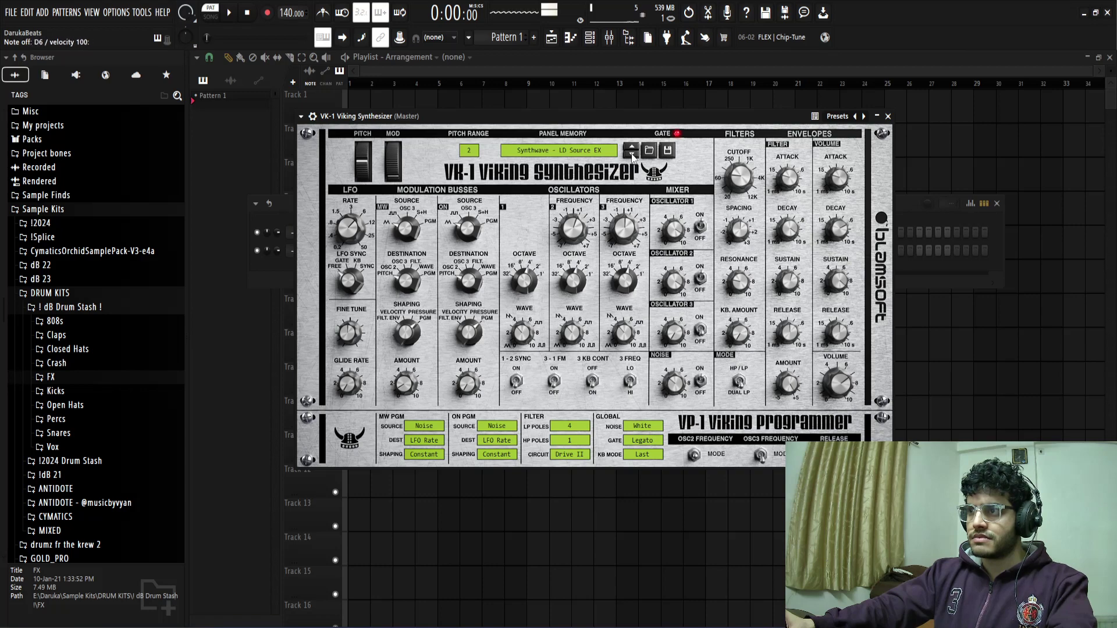
- Compare the presets up to LD Tape Lead EX, return to LD Source EX and close the synthesizer window
left_click(633, 157)
key("3")
left_click(632, 157)
key("q")
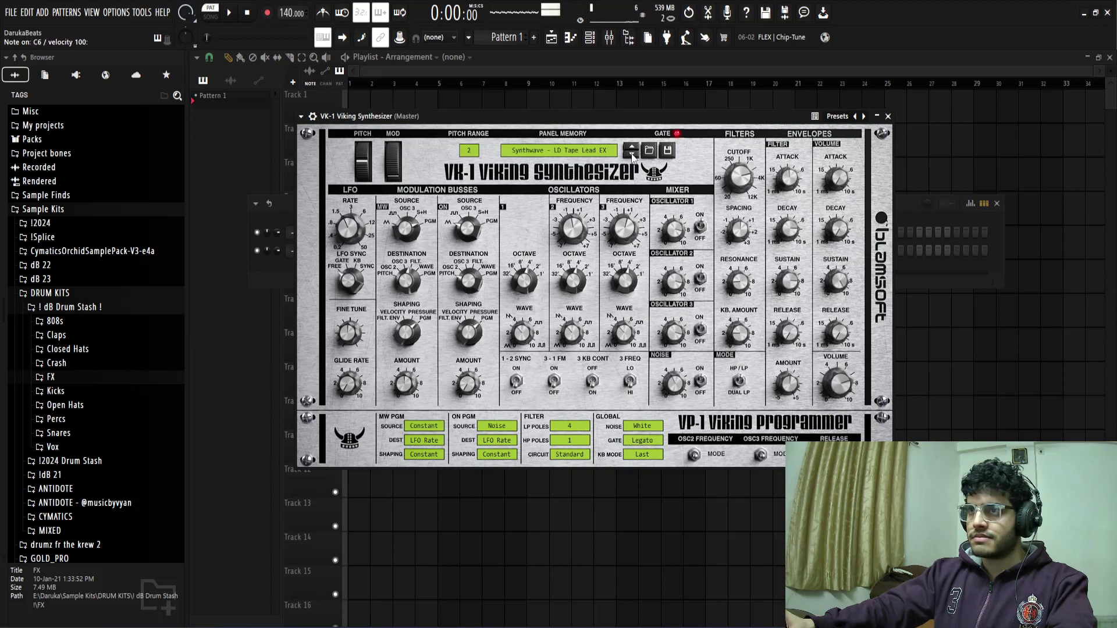
left_click(633, 152)
left_click(633, 151)
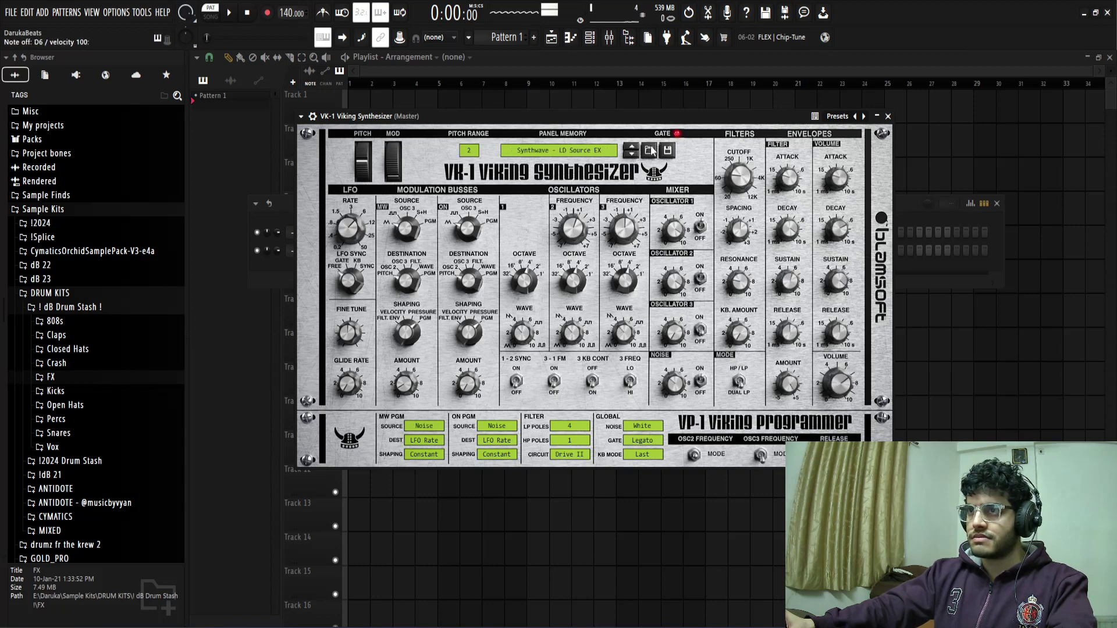
left_click(888, 116)
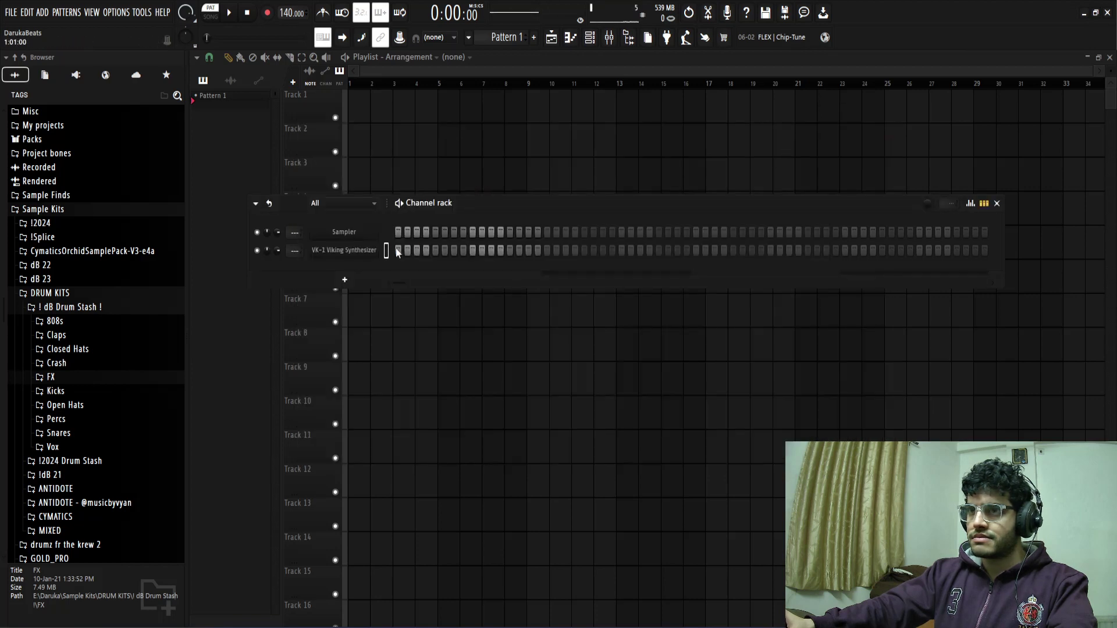
- Open the piano roll for VK-1 Viking Synthesizer and set the scale highlighting root note to C#
right_click(327, 250)
left_click(380, 253)
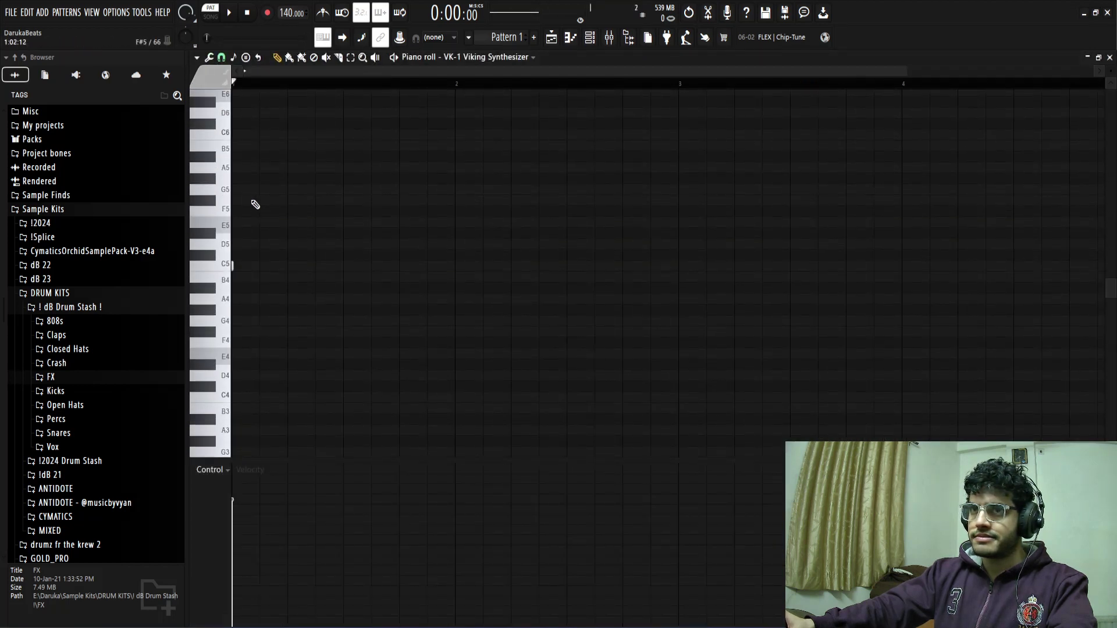
left_click(196, 57)
mouse_move(211, 116)
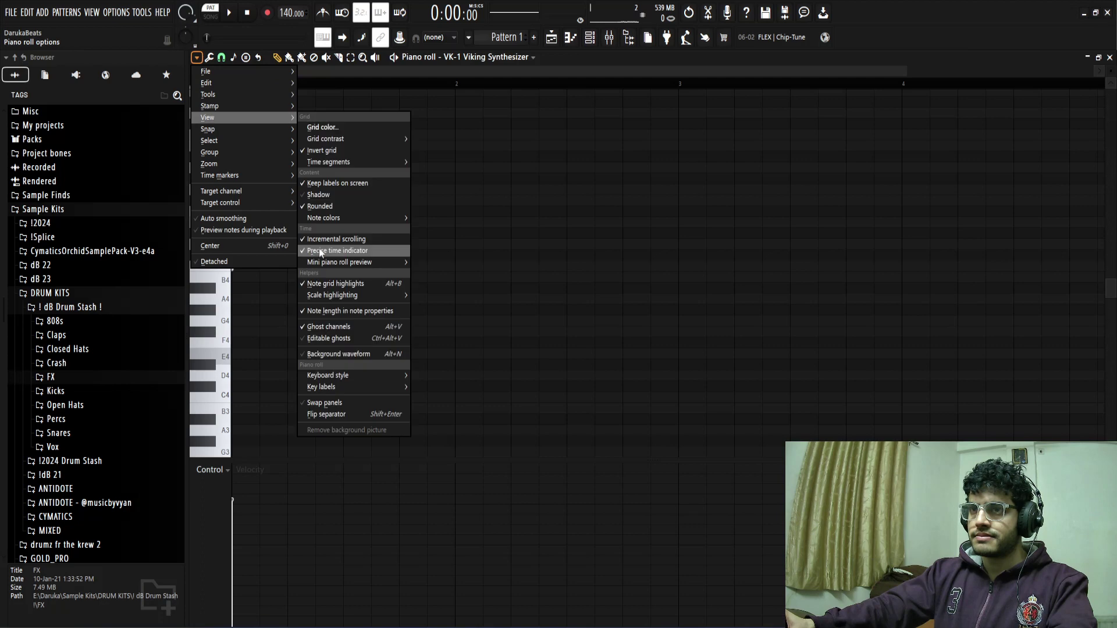
mouse_move(372, 296)
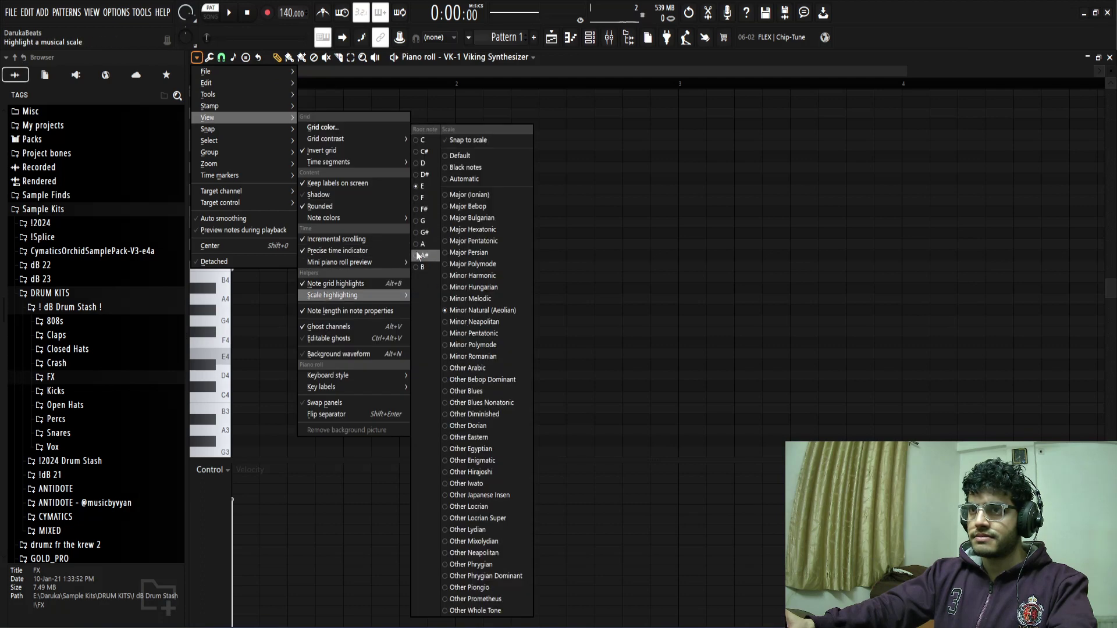
left_click(421, 151)
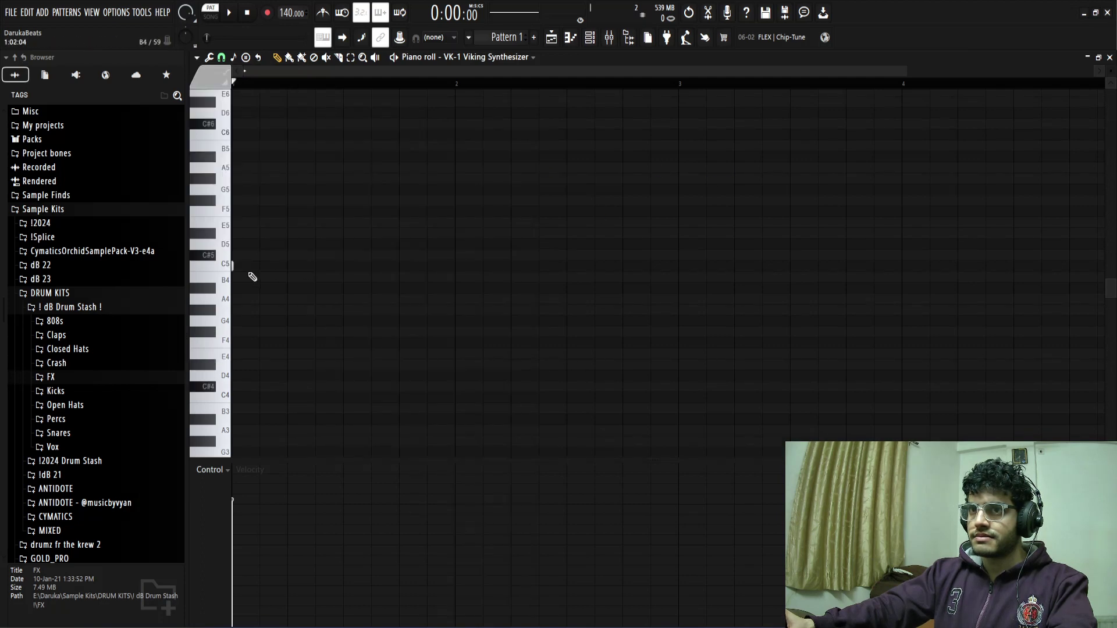
- Draw overlapping B4, C#5, G#5 and A5 notes, each four steps long and starting two steps apart, and play them
left_click(254, 280)
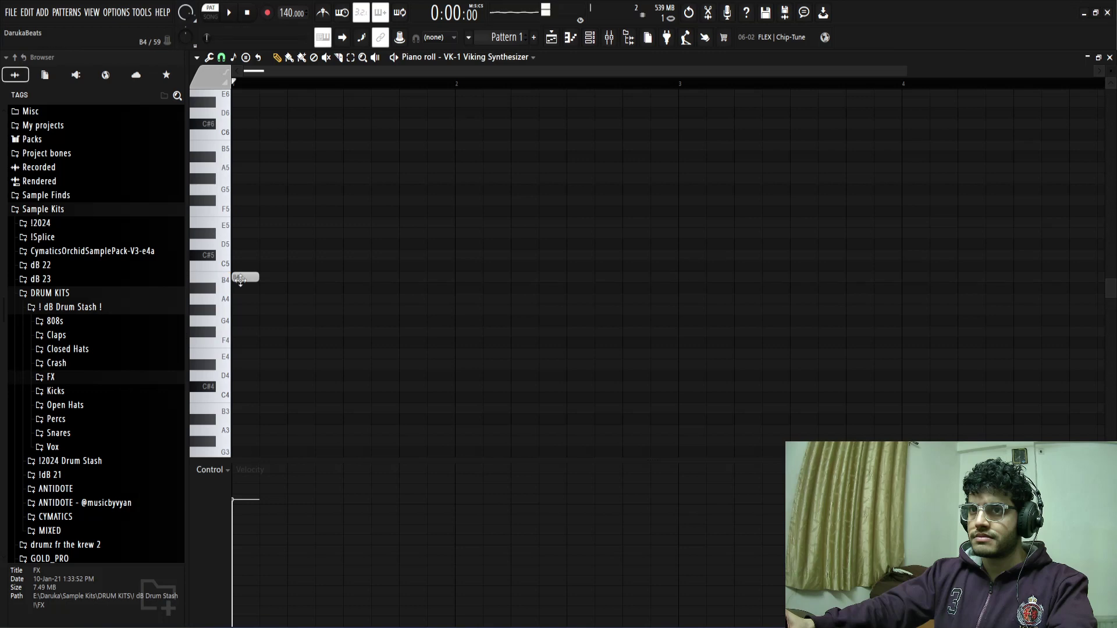
left_click_drag(261, 278, 283, 281)
left_click(270, 256)
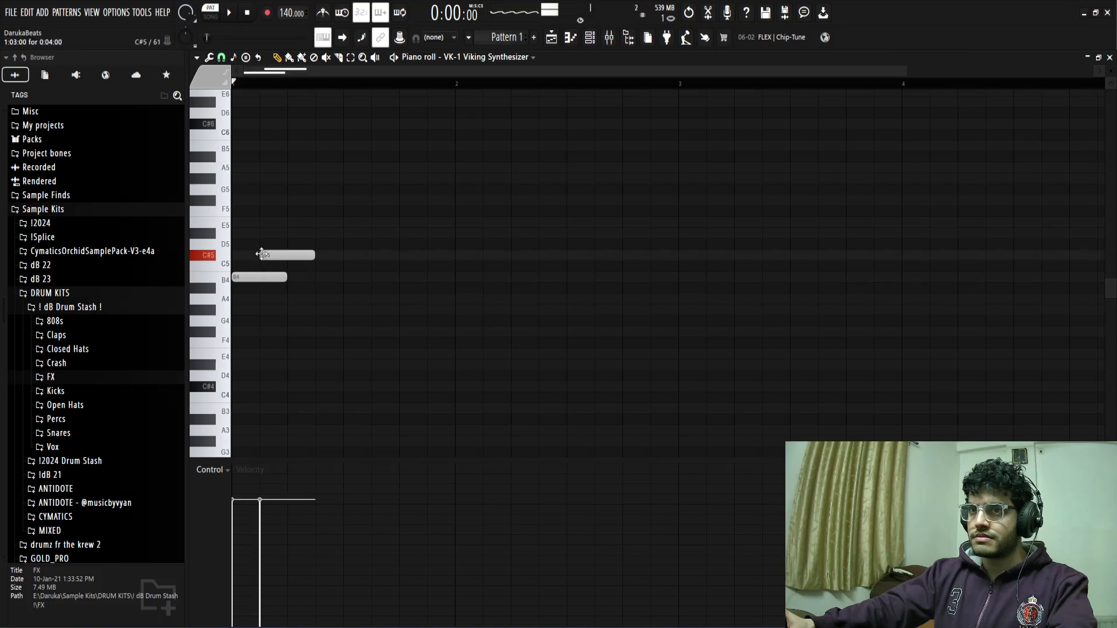
left_click(293, 234)
left_click_drag(288, 220, 288, 166)
left_click(326, 168)
key("space")
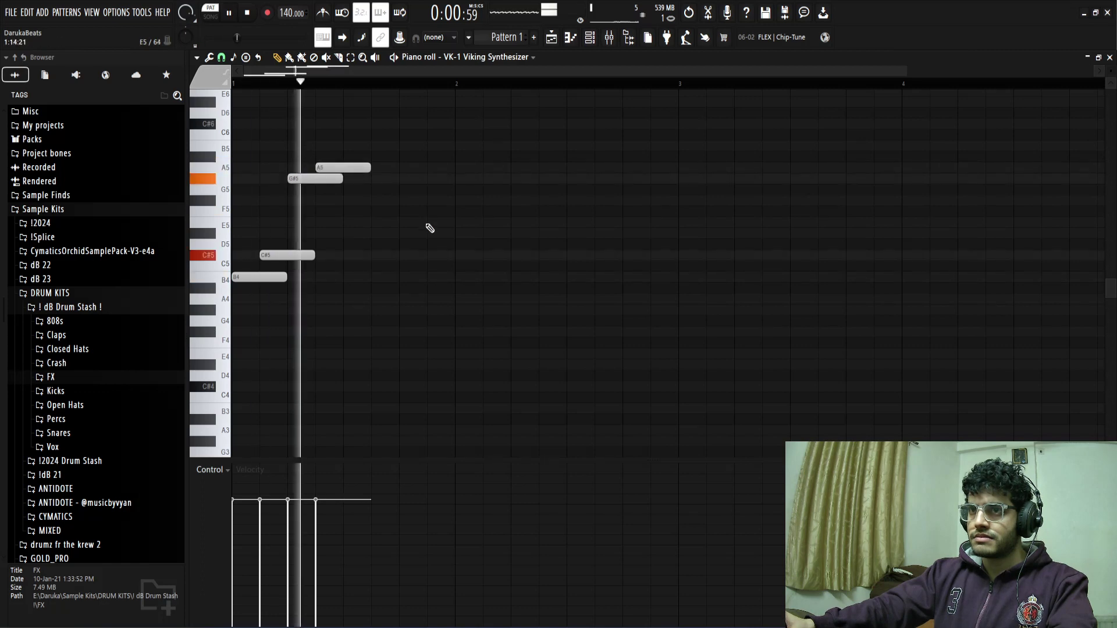
key("space")
- Shorten the A5 note to two steps, duplicate the four-note phrase to fill bar 1 and play it
mouse_move(406, 169)
left_mouse_down()
mouse_move(349, 175)
mouse_move(405, 180)
left_mouse_up()
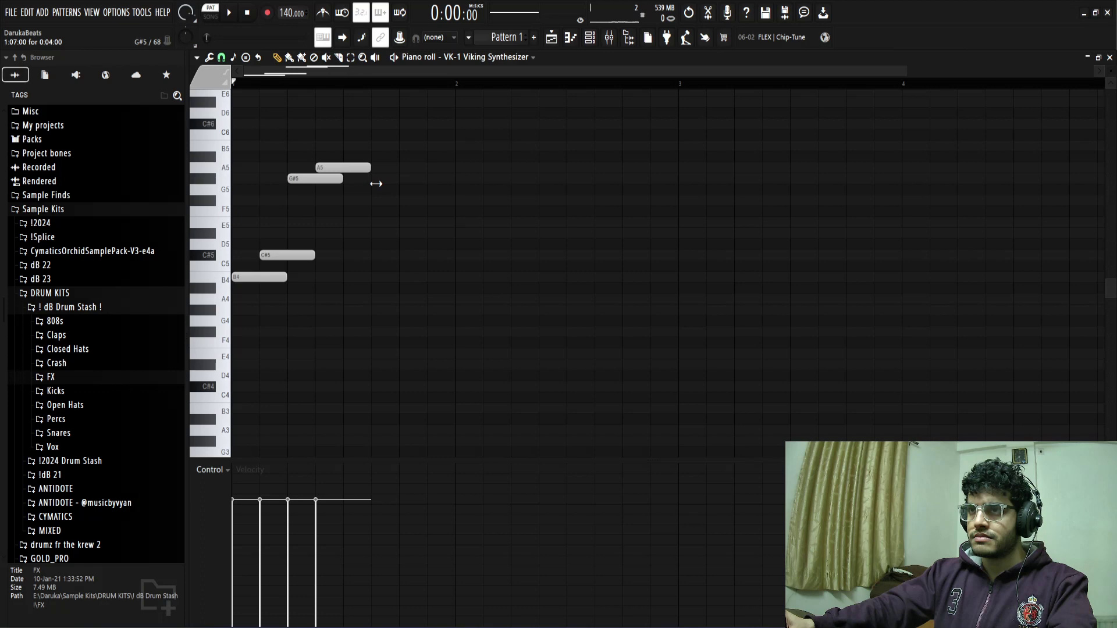
key("space")
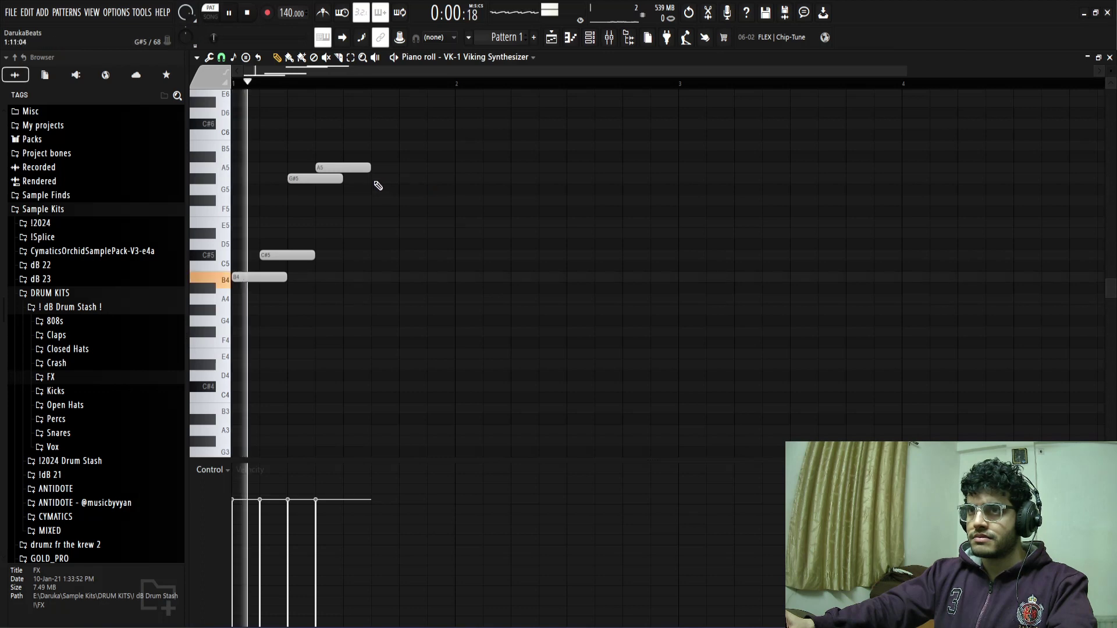
key("space")
left_click_drag(368, 168, 321, 172)
key("ctrl+b")
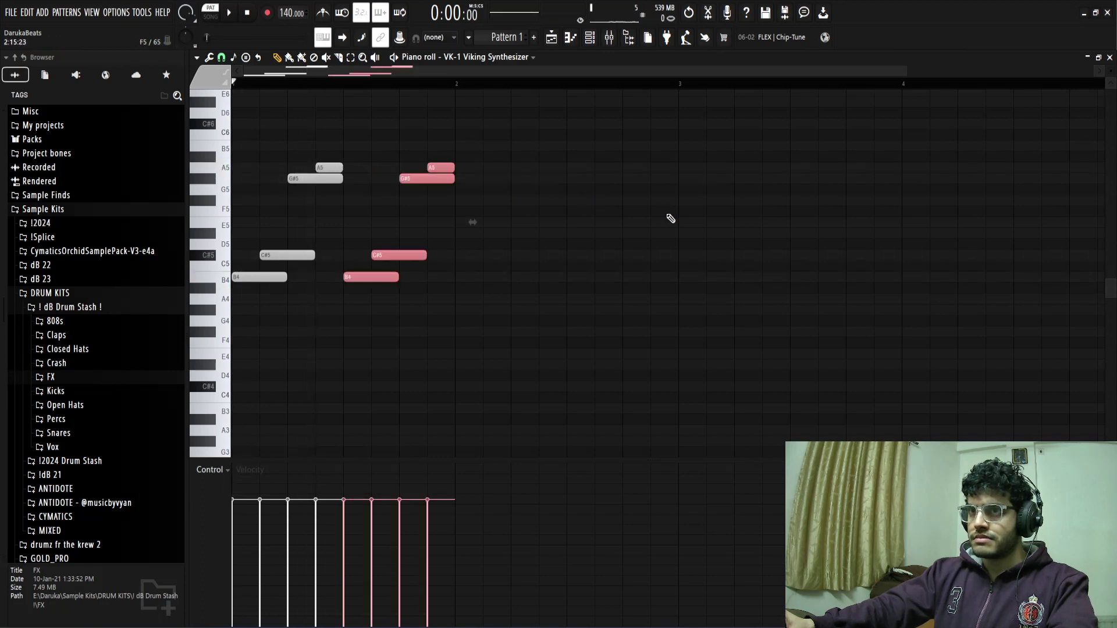
key("ctrl+d")
key("space")
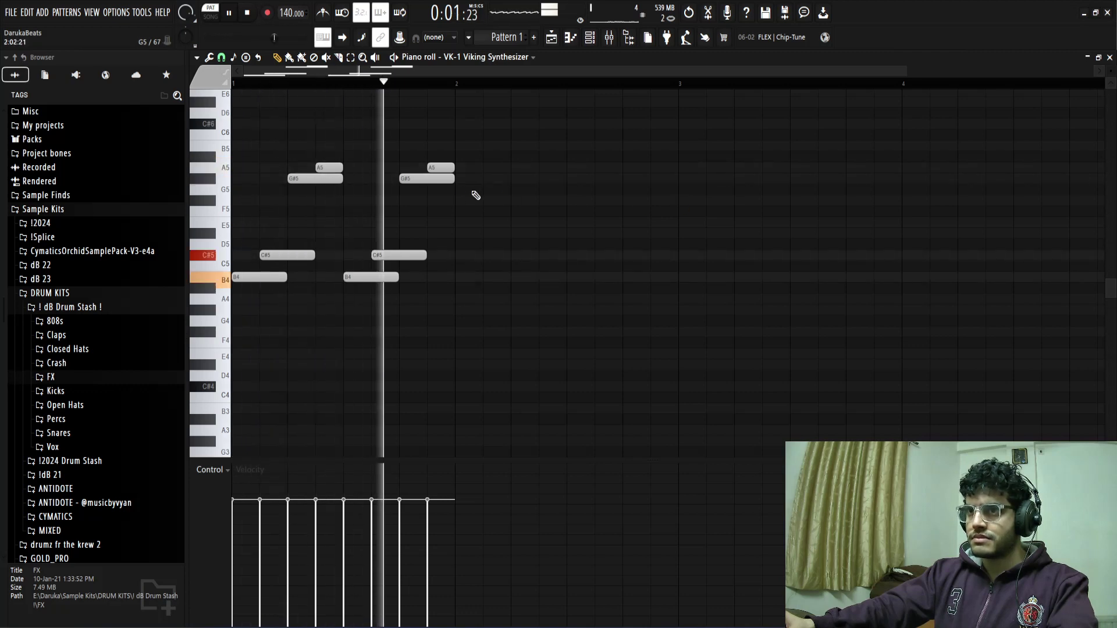
- Duplicate the one-bar phrase twice so the arpeggio fills four bars
key("ctrl+b")
scroll(669, 229, "down", 2)
key("ctrl+d")
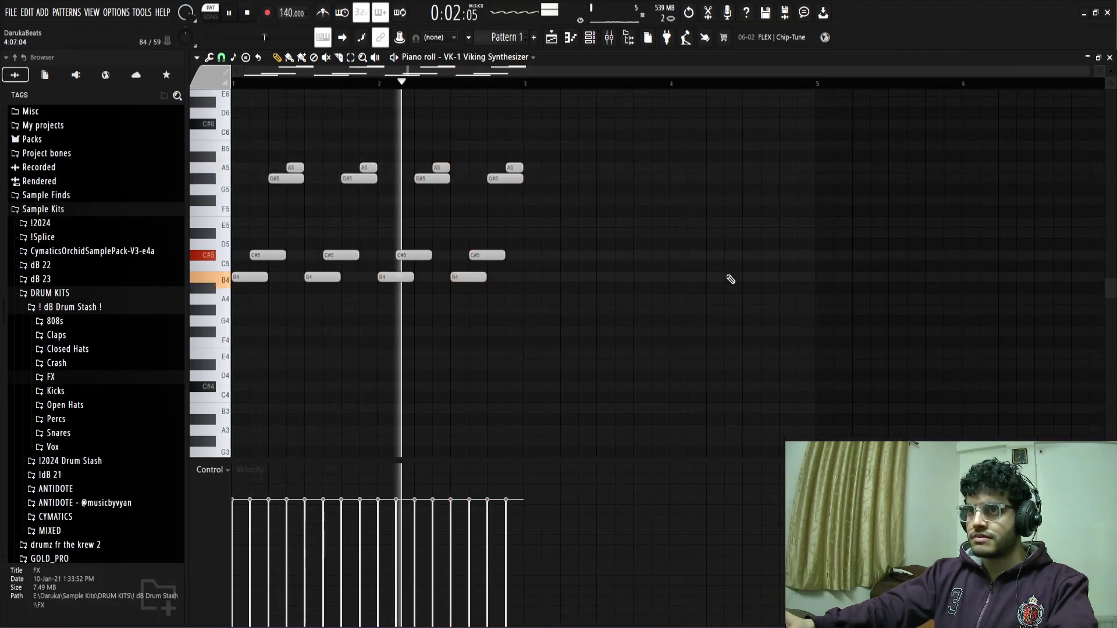
key("ctrl+b")
scroll(611, 356, "down", 2)
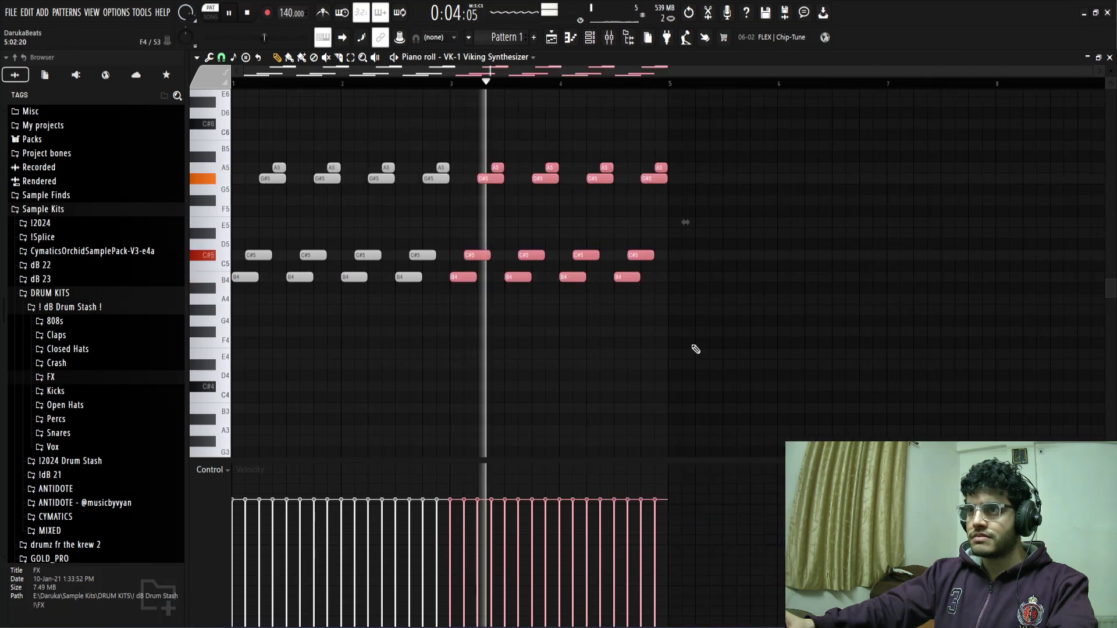
key("ctrl+d")
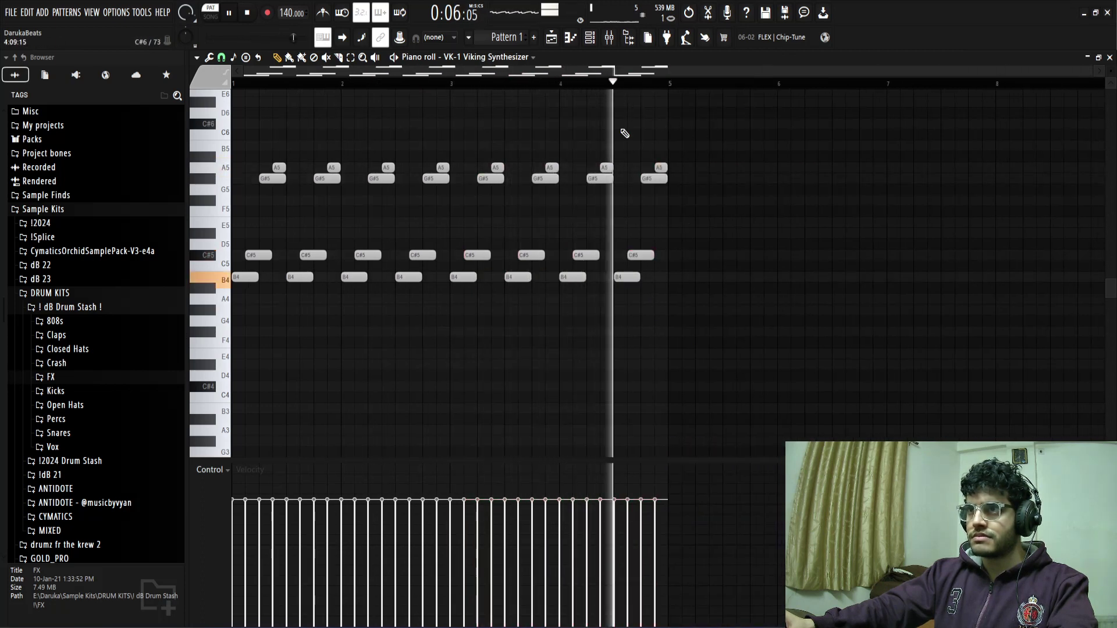
- Delete the last A5 and G#5 notes of bar 4 and play the pattern
key("space")
right_click(660, 169)
right_click(654, 178)
key("space")
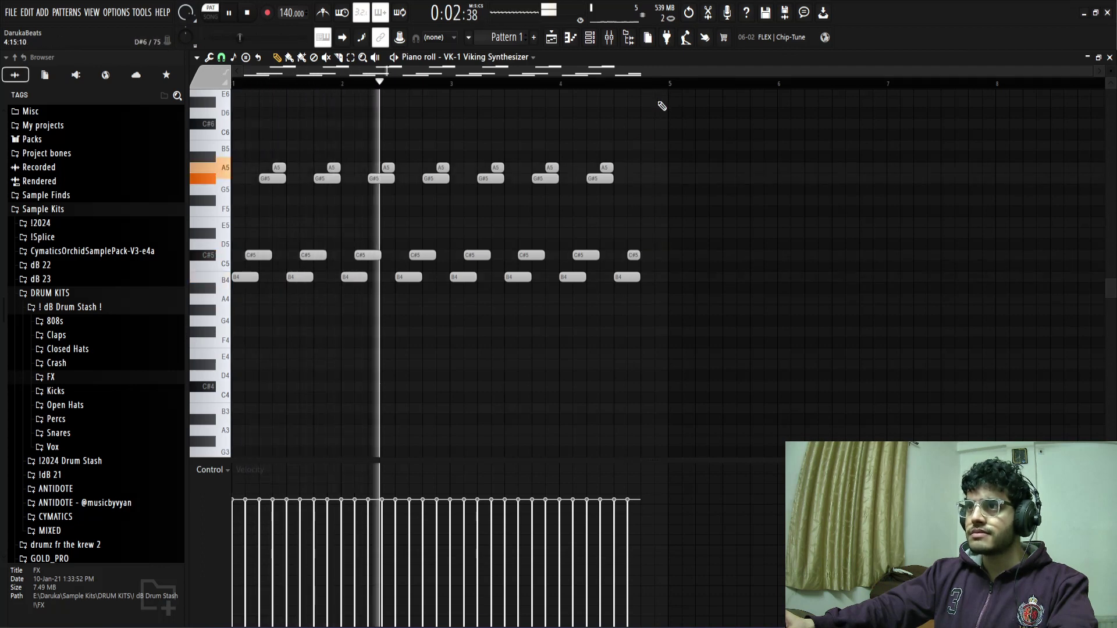
- Try a short A5 note at the end of bar 4 during playback
left_click(659, 167)
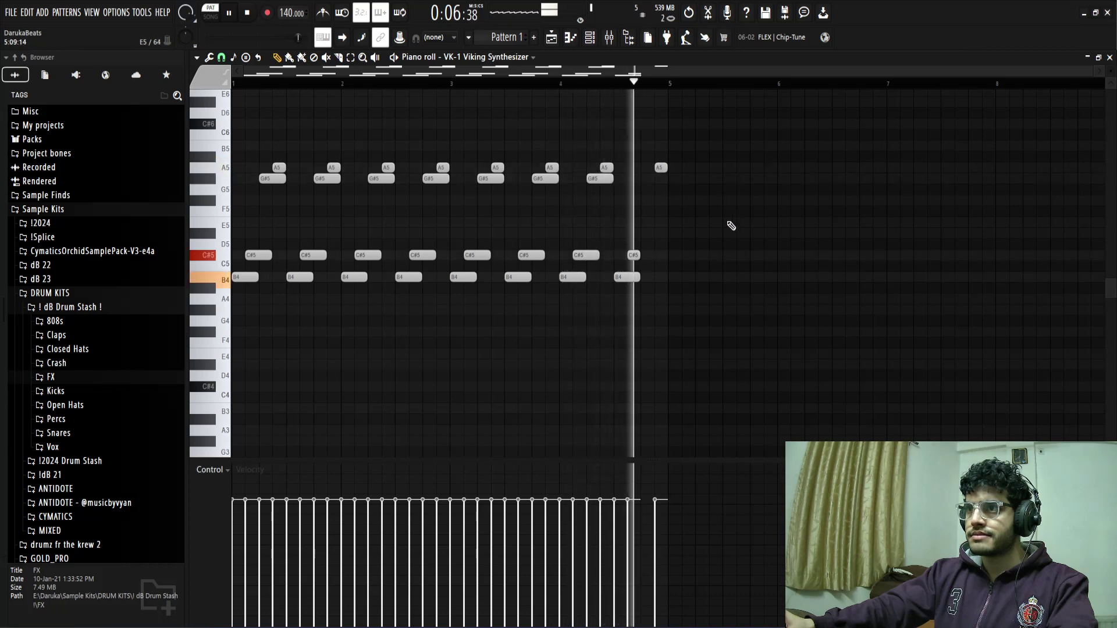
left_click_drag(659, 151, 665, 233)
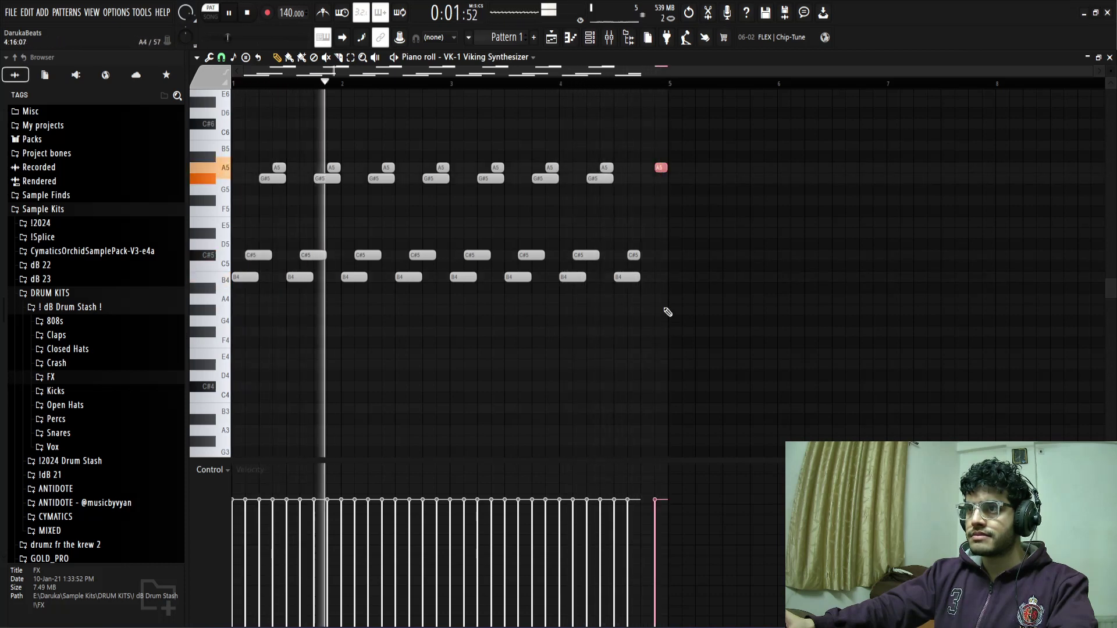
key("Delete")
key("F6")
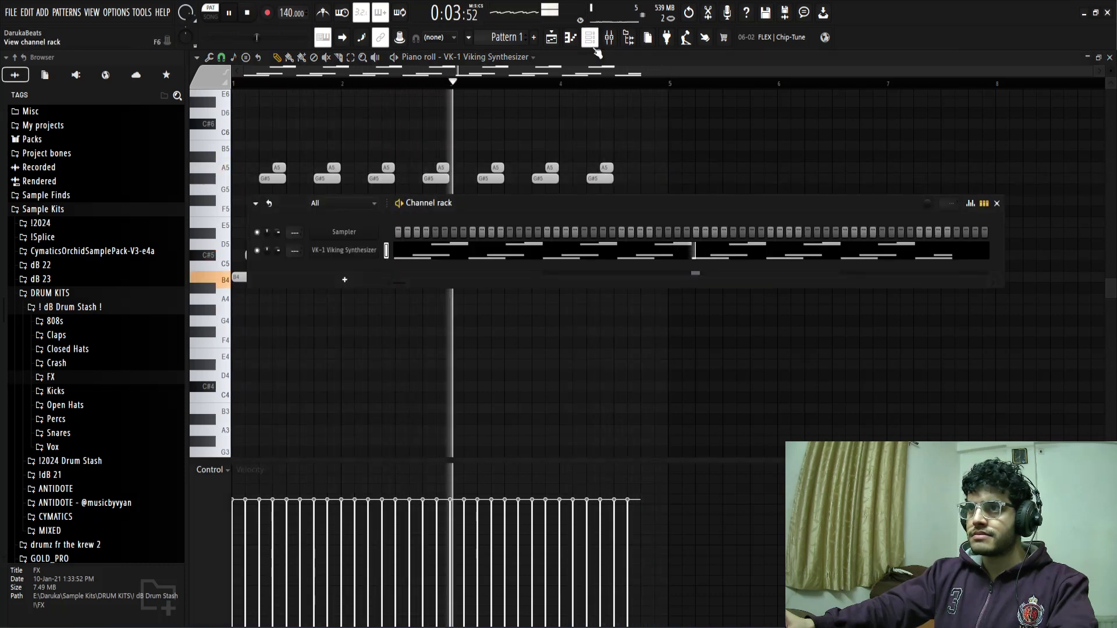
key("F6")
- Extend the last C#5 note to the end of bar 4 and play the pattern
left_click(634, 255)
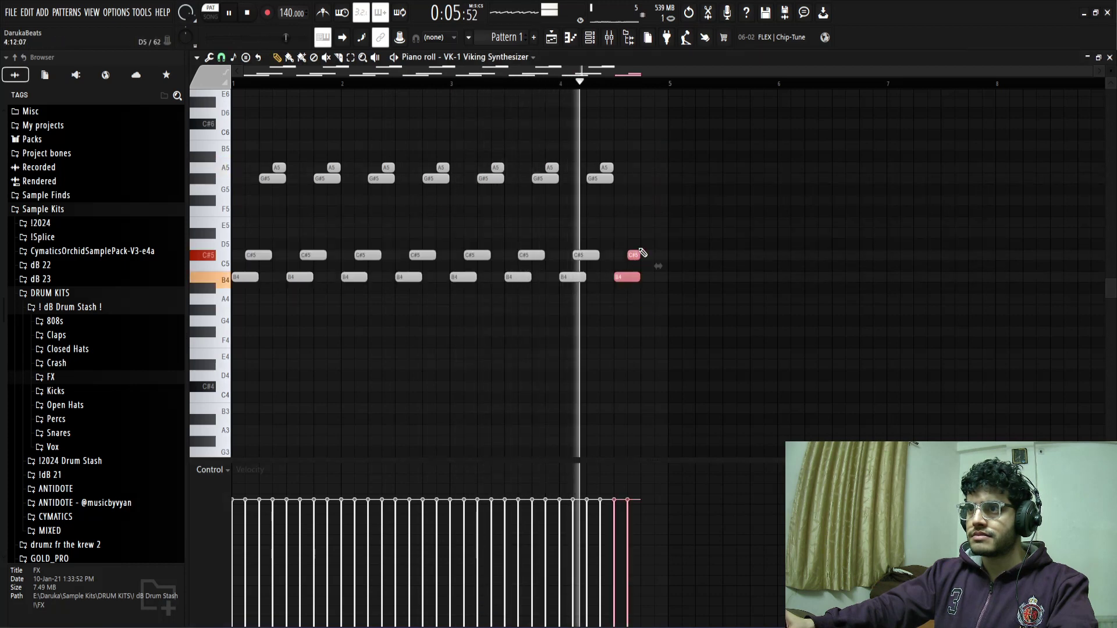
key("space")
left_click(636, 254)
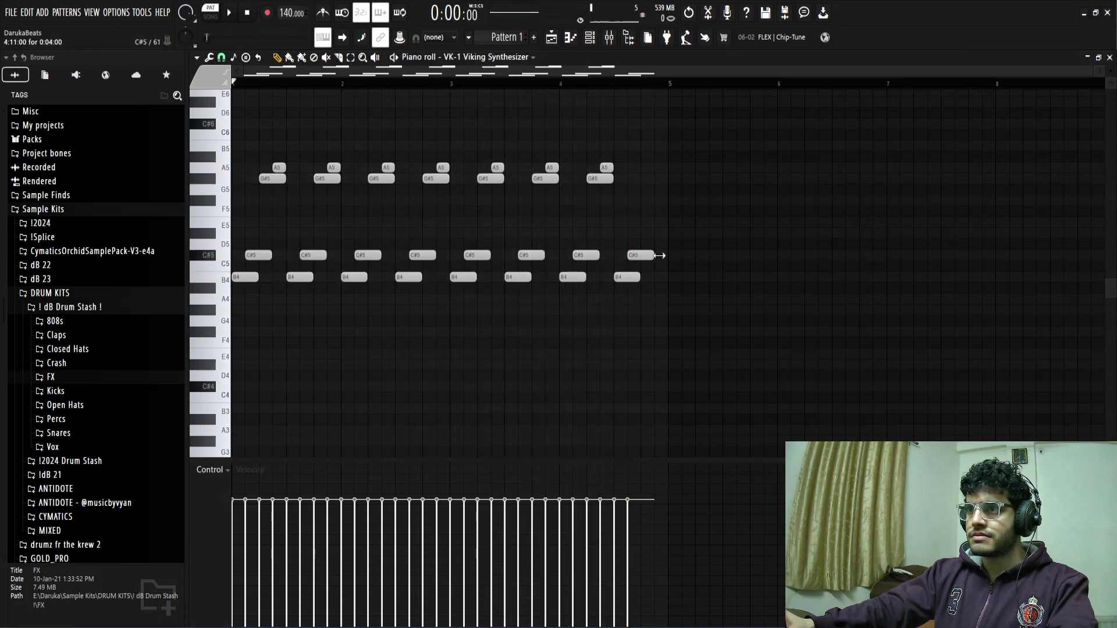
key("space")
key("F6")
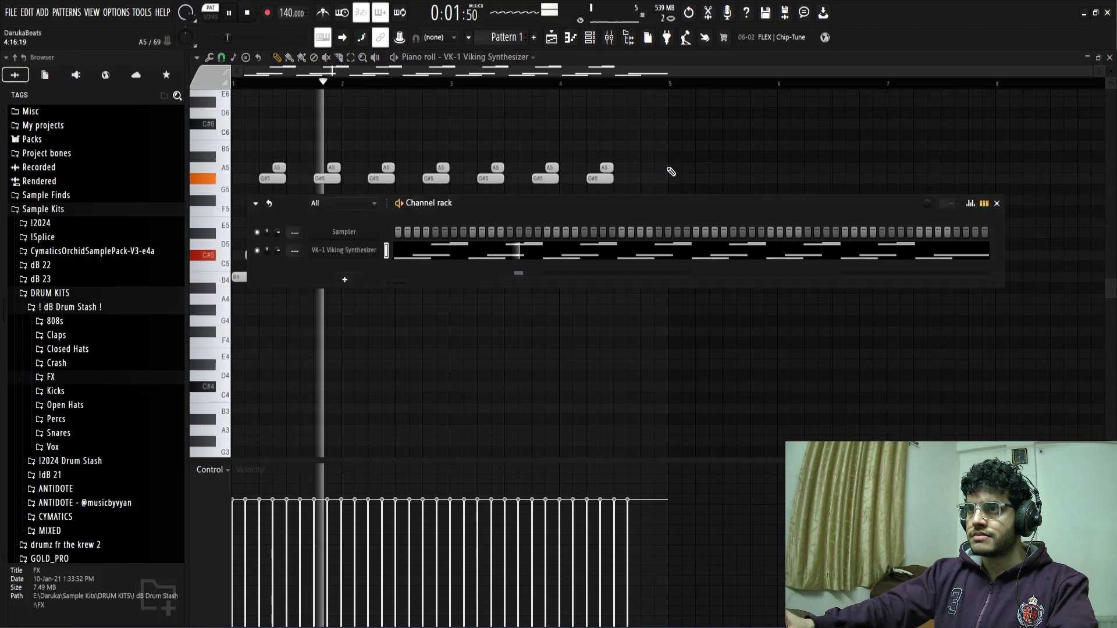
key("F6")
- Apply the Strum tool to the pattern and randomize the note velocities
key("alt+s")
left_click(624, 370)
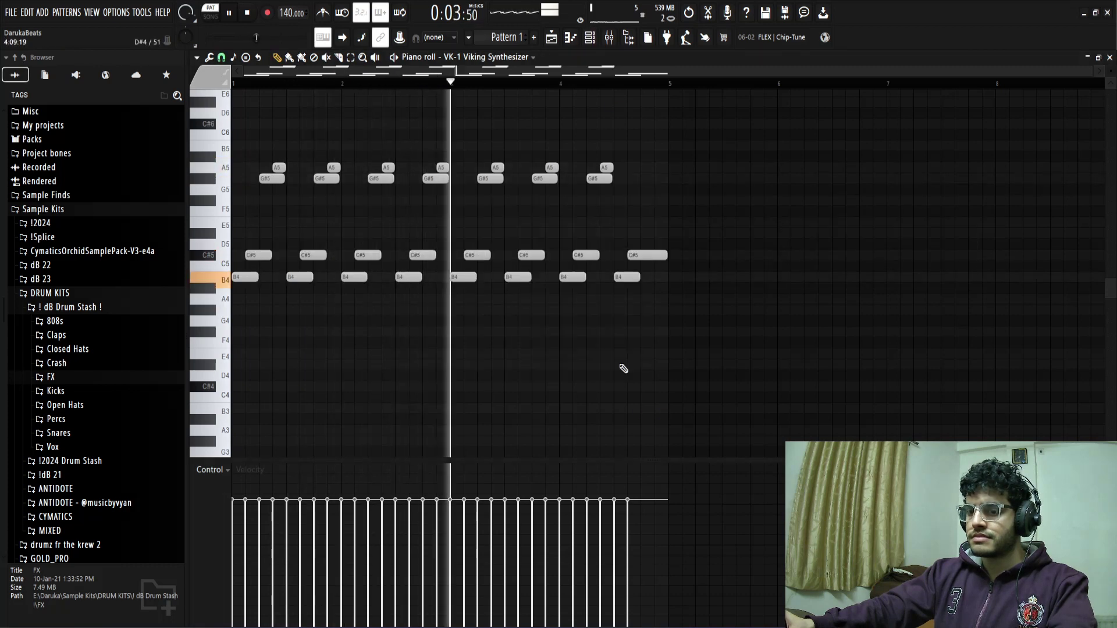
key("alt+r")
left_click(619, 434)
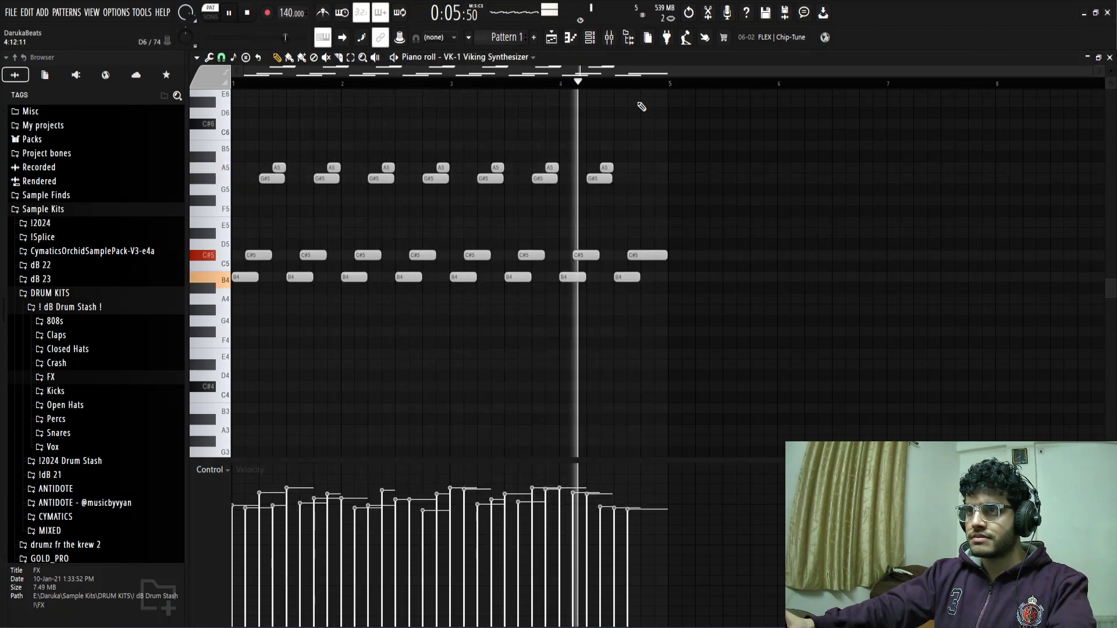
- Route the VK-1 Viking Synthesizer channel to mixer Insert 1 and load Cymatics Deja Vu in effect slot 3
left_click(589, 37)
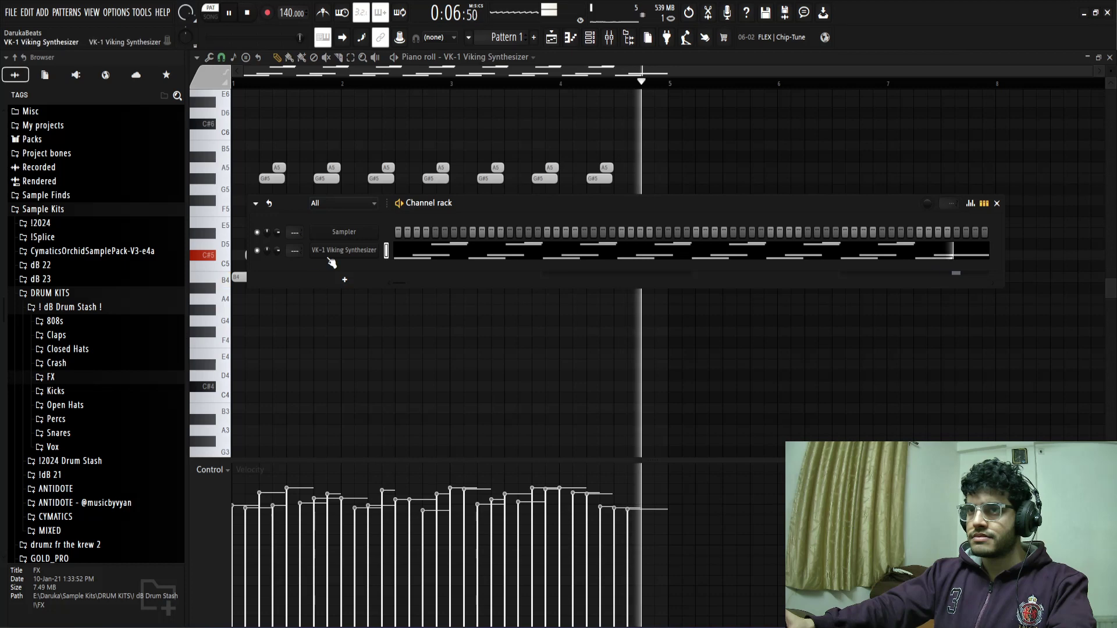
double_click(294, 250)
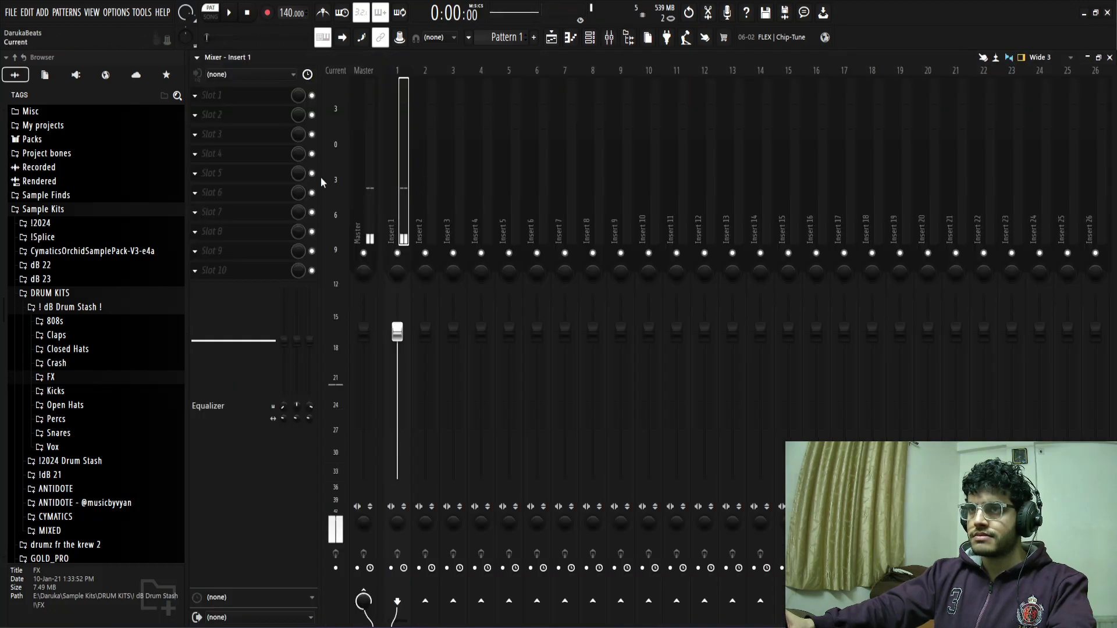
left_click(232, 141)
left_click(546, 133)
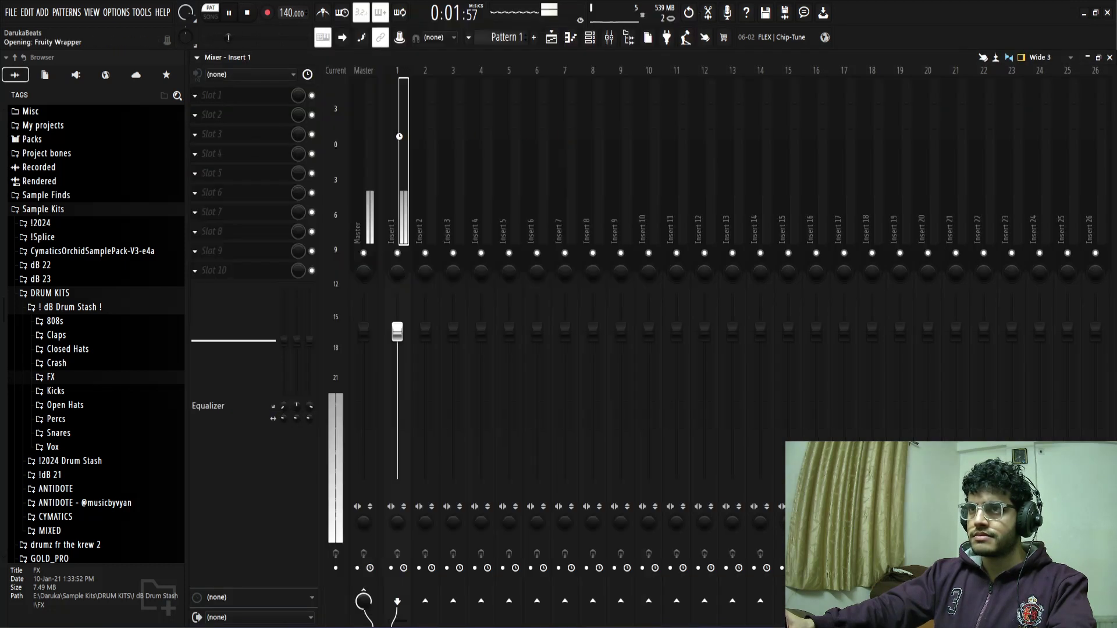
key("space")
left_click_drag(705, 209, 815, 175)
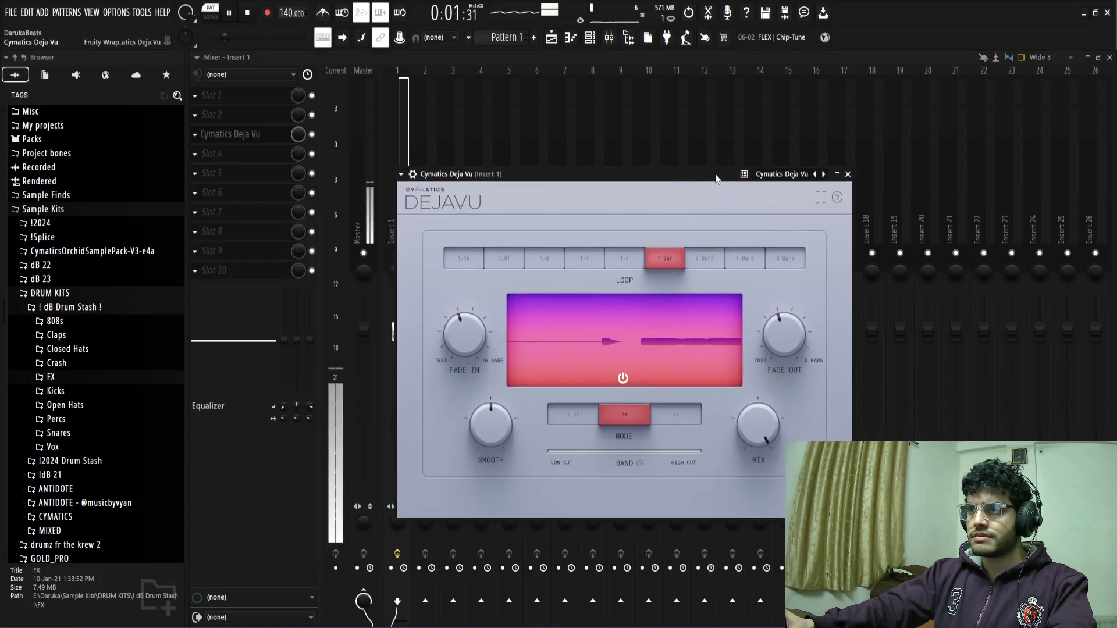
left_click(838, 174)
- Transpose all VK-1 Viking Synthesizer melody notes up one octave and play the pattern
left_click(590, 37)
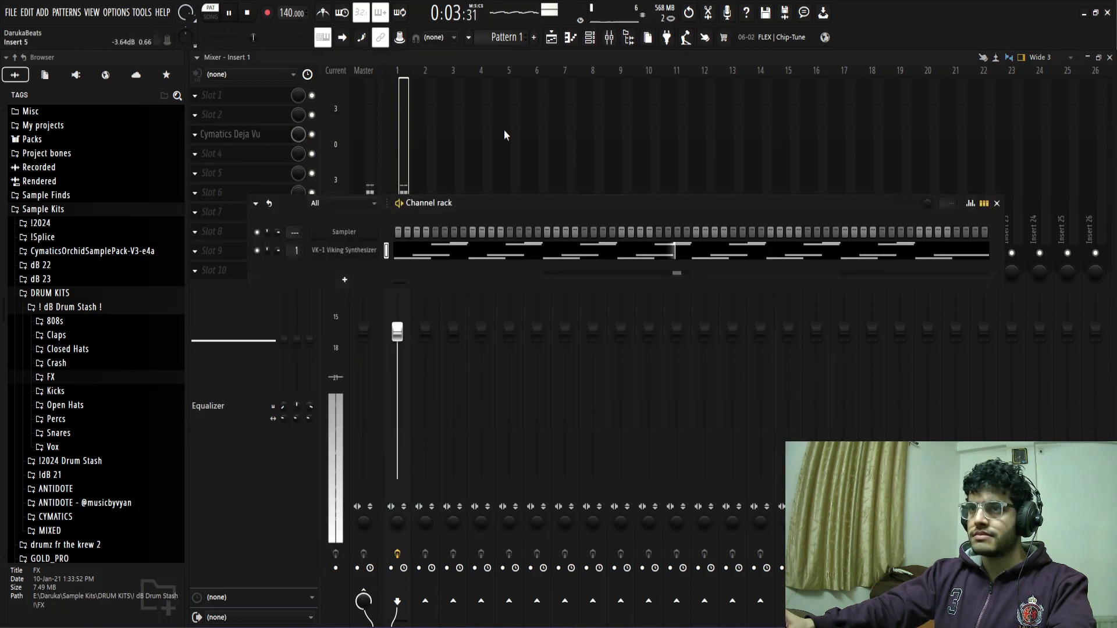
right_click(342, 253)
left_click(392, 247)
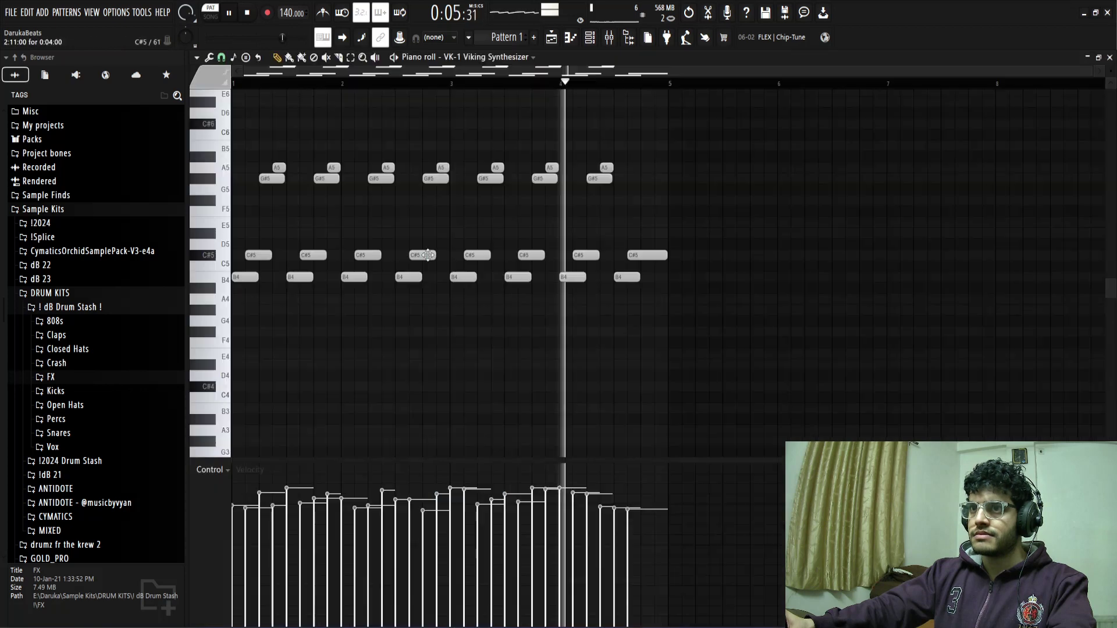
key("space")
scroll(597, 203, "up", 3)
key("space")
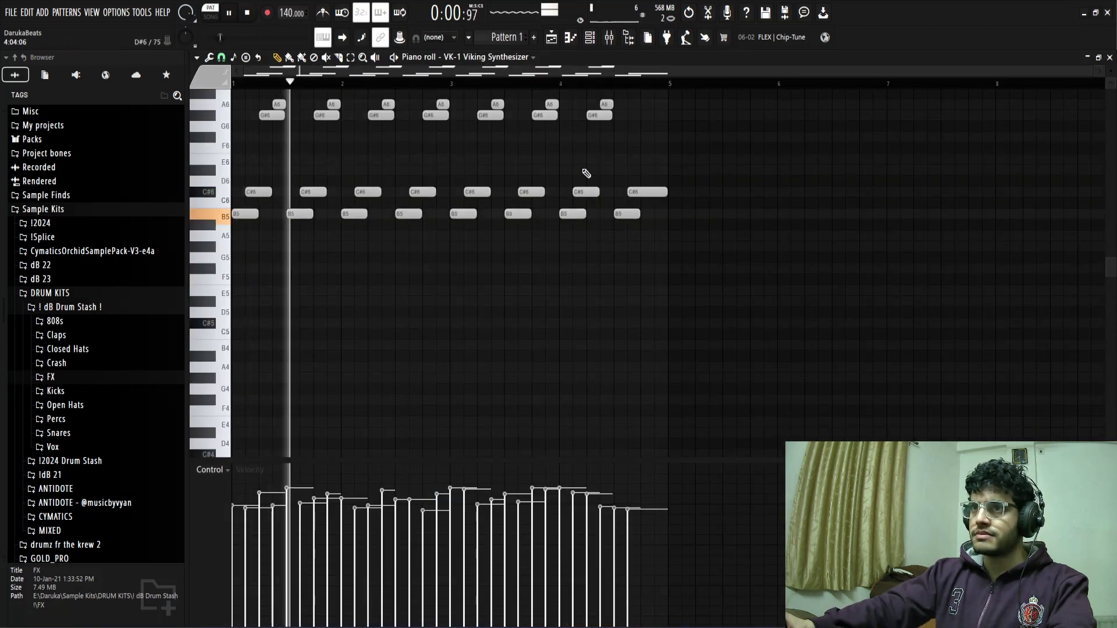
- Set Cymatics Deja Vu's Smooth to 9% and its Mix to 50% on Insert 1
left_click(609, 37)
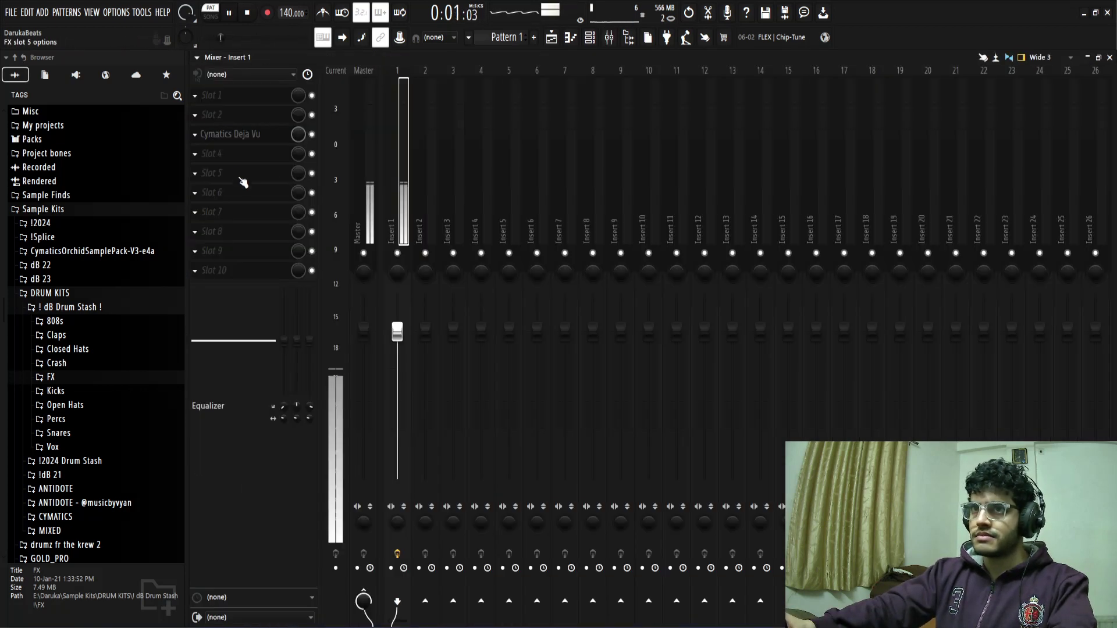
left_click(243, 138)
mouse_move(737, 417)
left_mouse_down()
mouse_move(762, 455)
mouse_move(755, 517)
mouse_move(745, 504)
left_mouse_up()
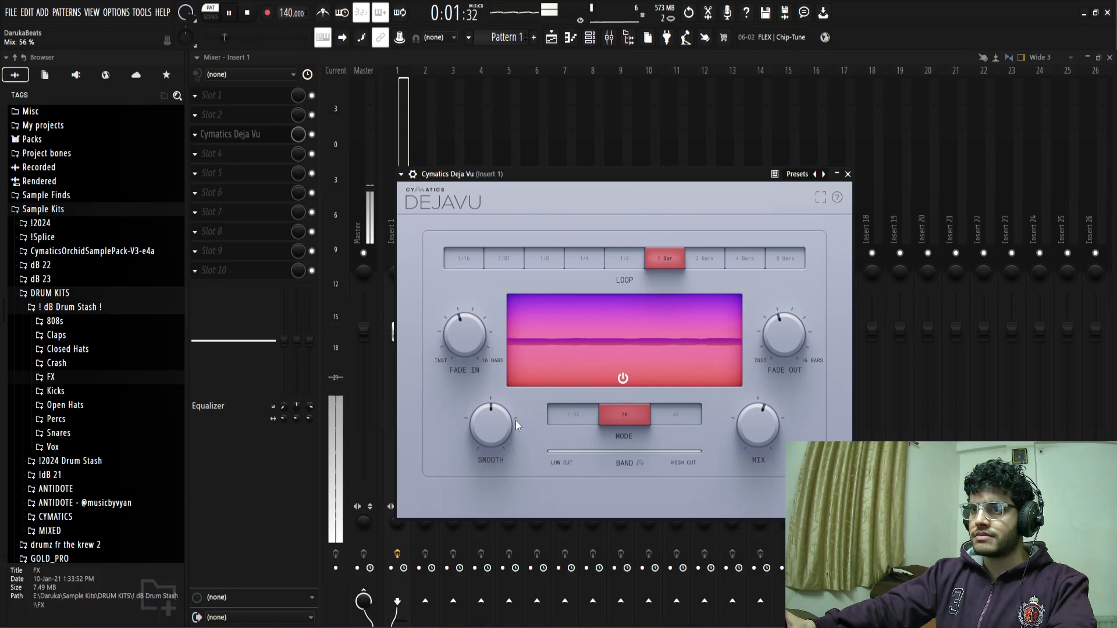
left_click_drag(487, 460, 464, 398)
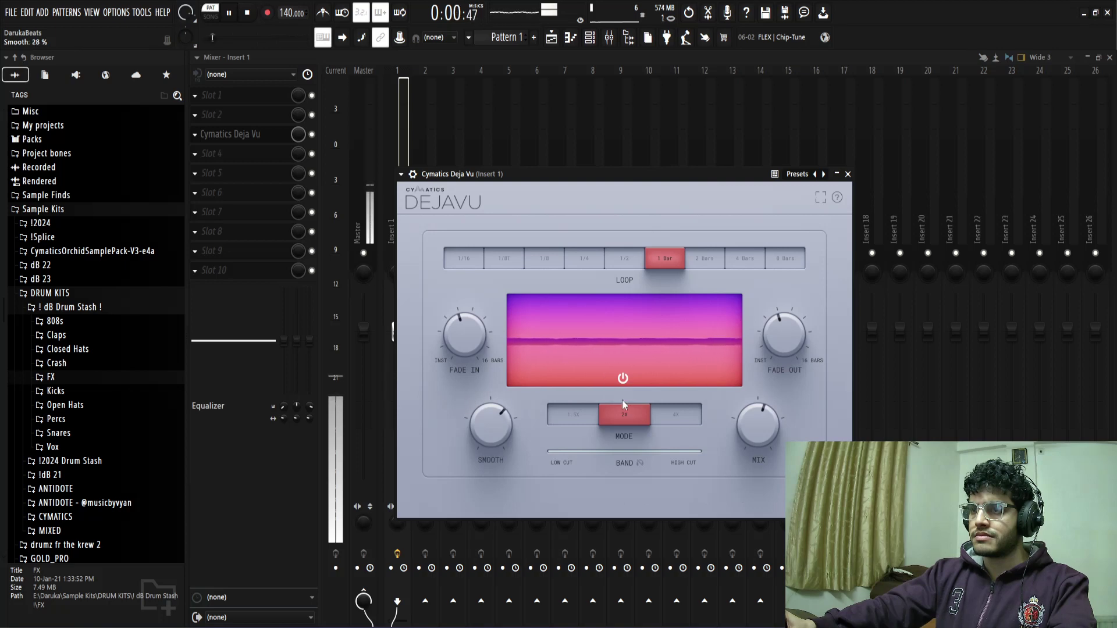
left_click_drag(490, 434, 499, 442)
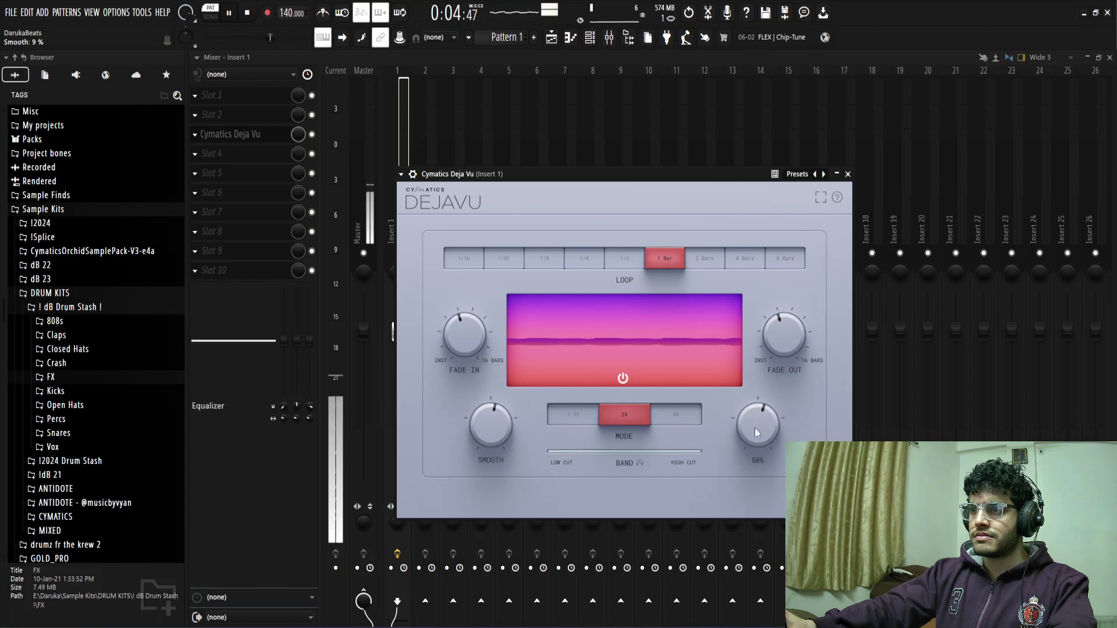
left_click_drag(756, 428, 746, 437)
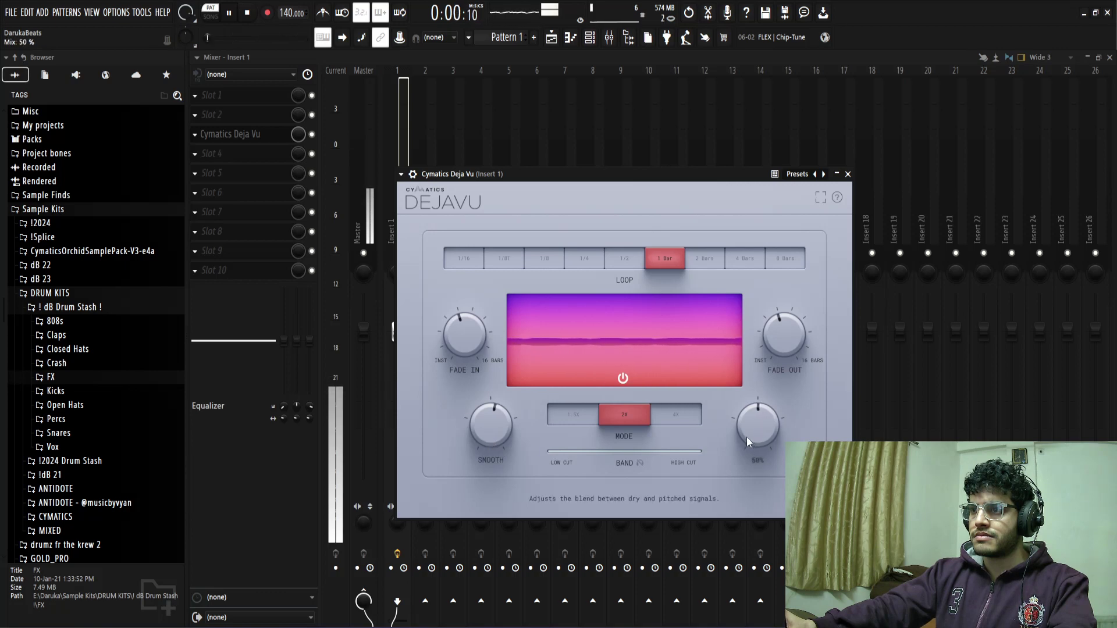
left_click(848, 174)
- Load OTT in effect slot 4 of Insert 1 and adjust the thresholds of its mid and high bands
left_click(227, 158)
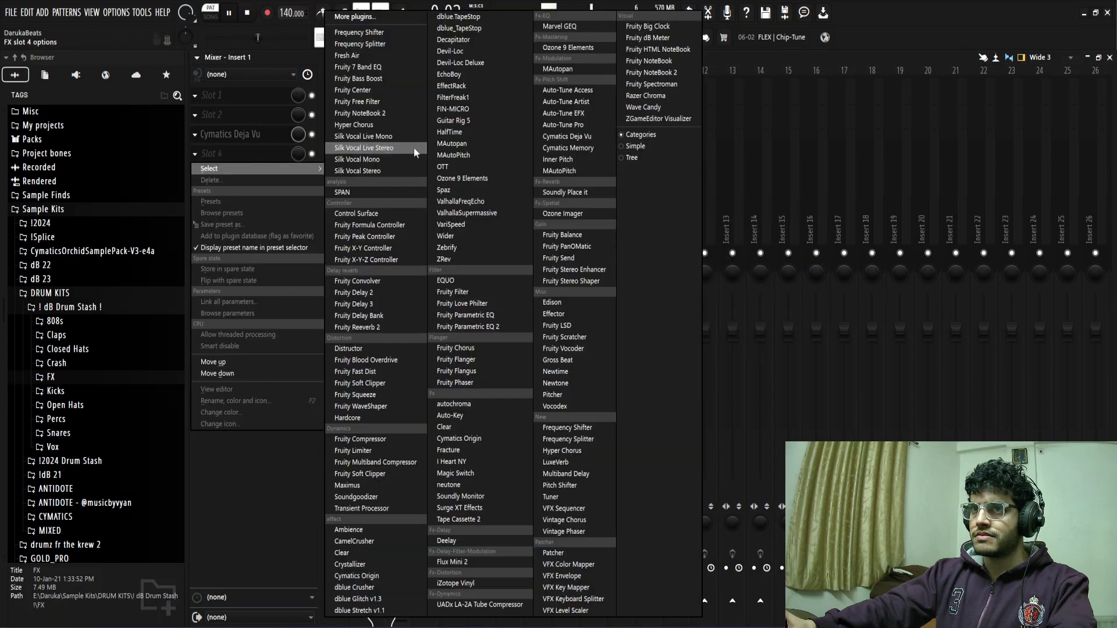
left_click(451, 167)
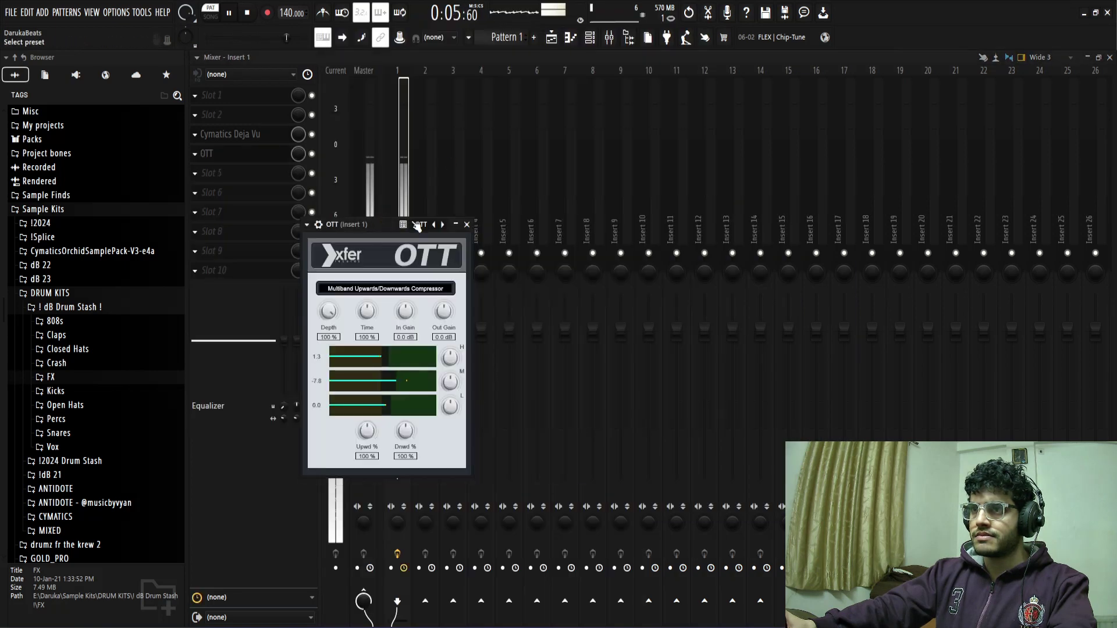
left_click_drag(591, 385, 575, 366)
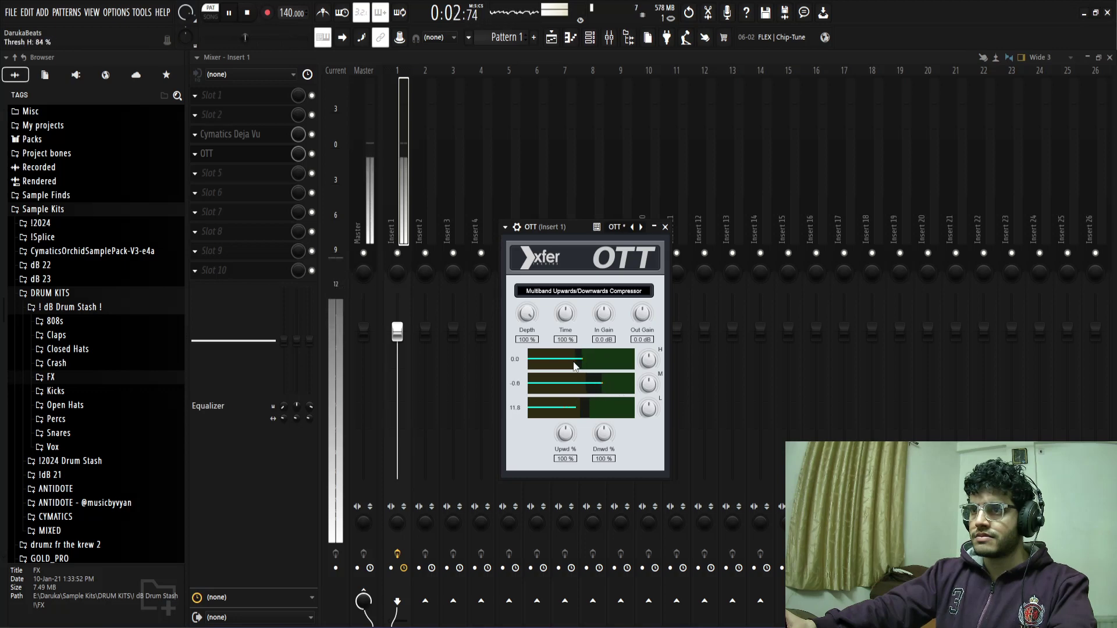
- Set OTT's upward compression to 0% and Depth to 67%, and lower the low band's thresholds
left_click_drag(570, 432, 550, 487)
left_click_drag(583, 410, 564, 407)
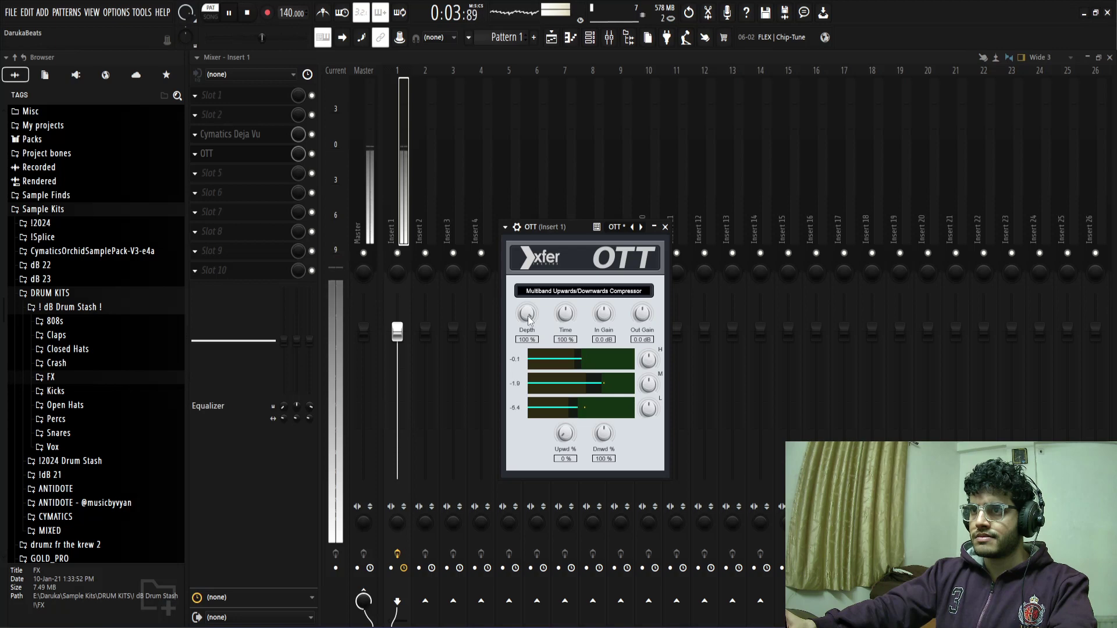
left_click_drag(530, 319, 526, 352)
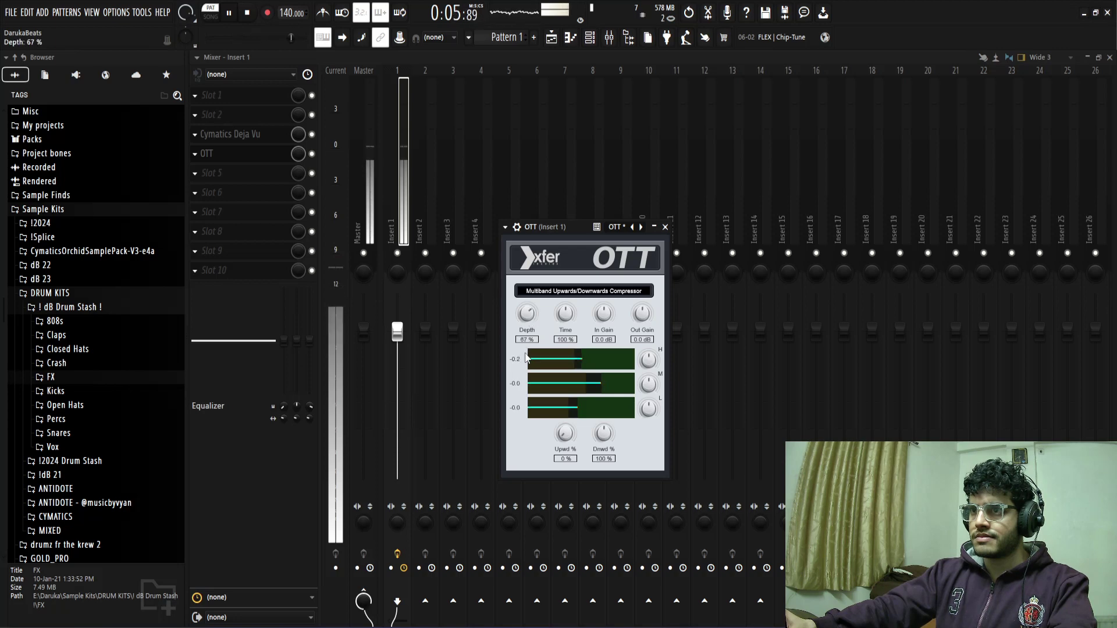
left_click(665, 226)
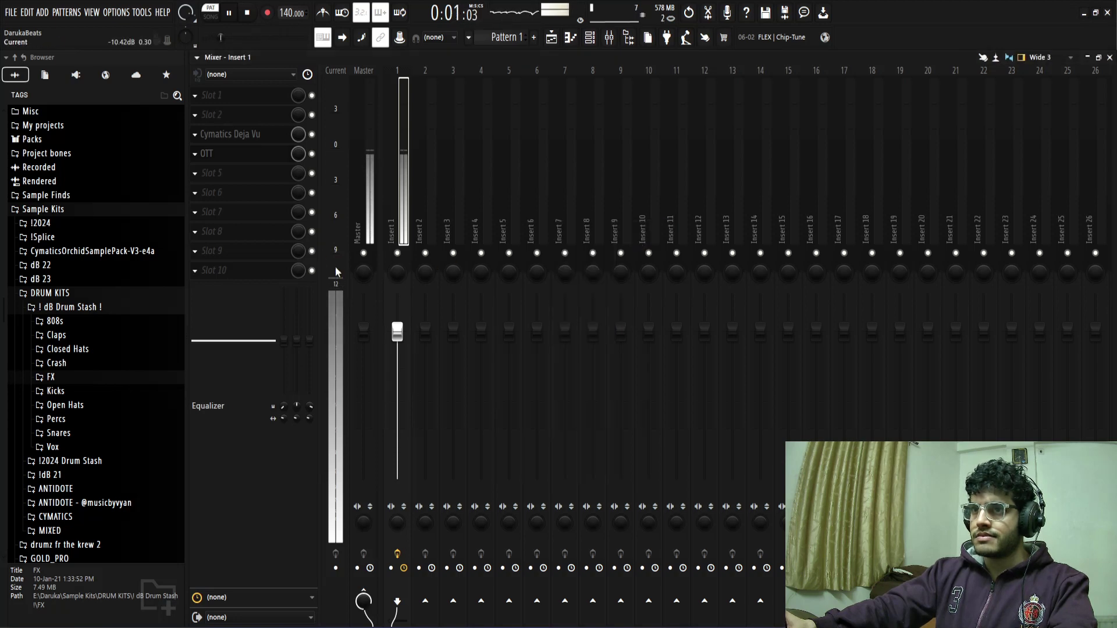
- Load Fruity Chorus in effect slot 5 of Insert 1, keeping its default settings
left_click(231, 176)
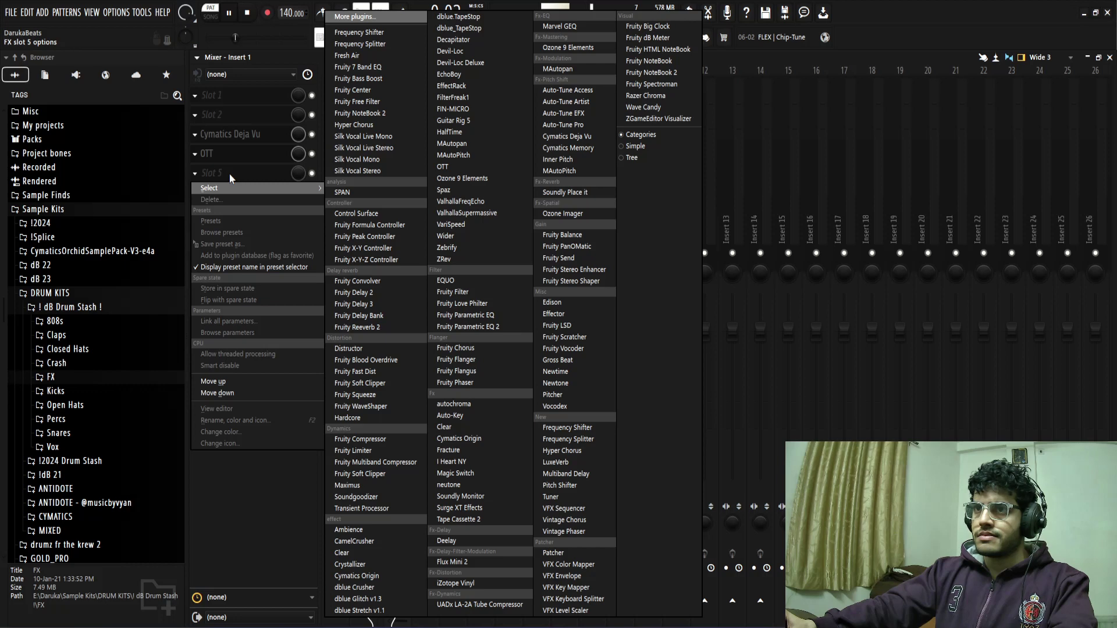
left_click(485, 346)
left_click_drag(393, 119, 668, 218)
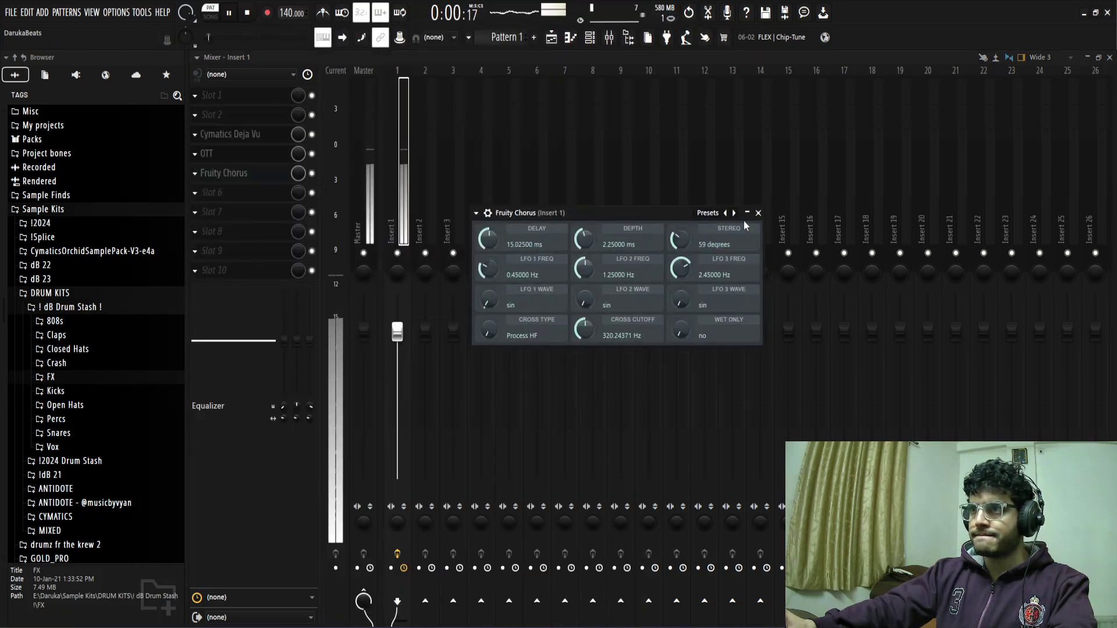
left_click(759, 214)
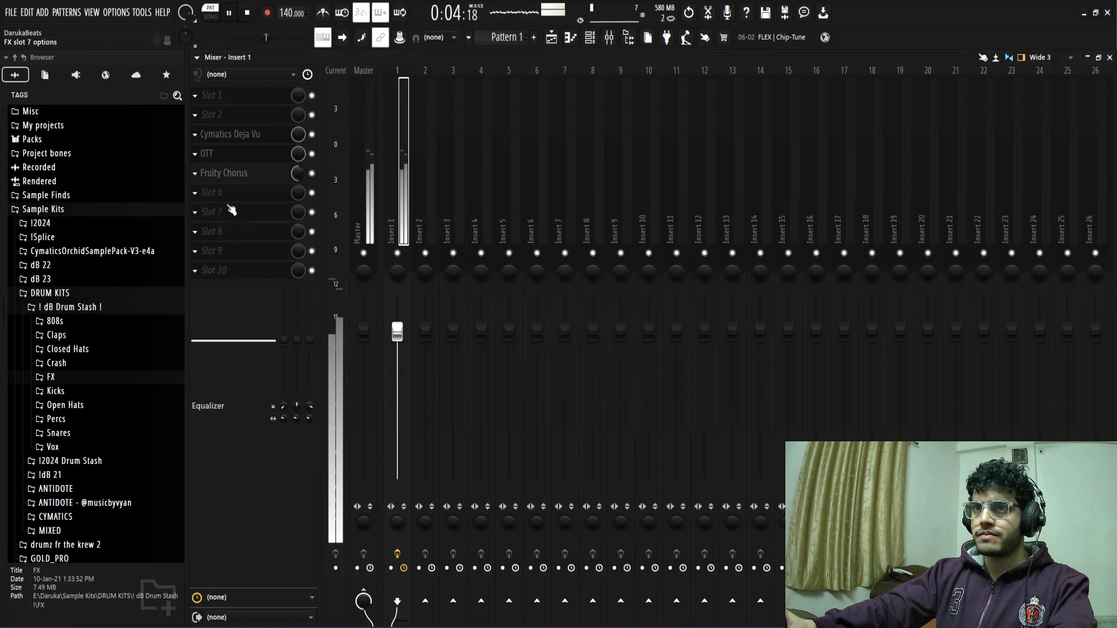
- Load Fruity Parametric EQ in the next effect slot of Insert 1 after Fruity Chorus
left_click(232, 211)
left_click(469, 324)
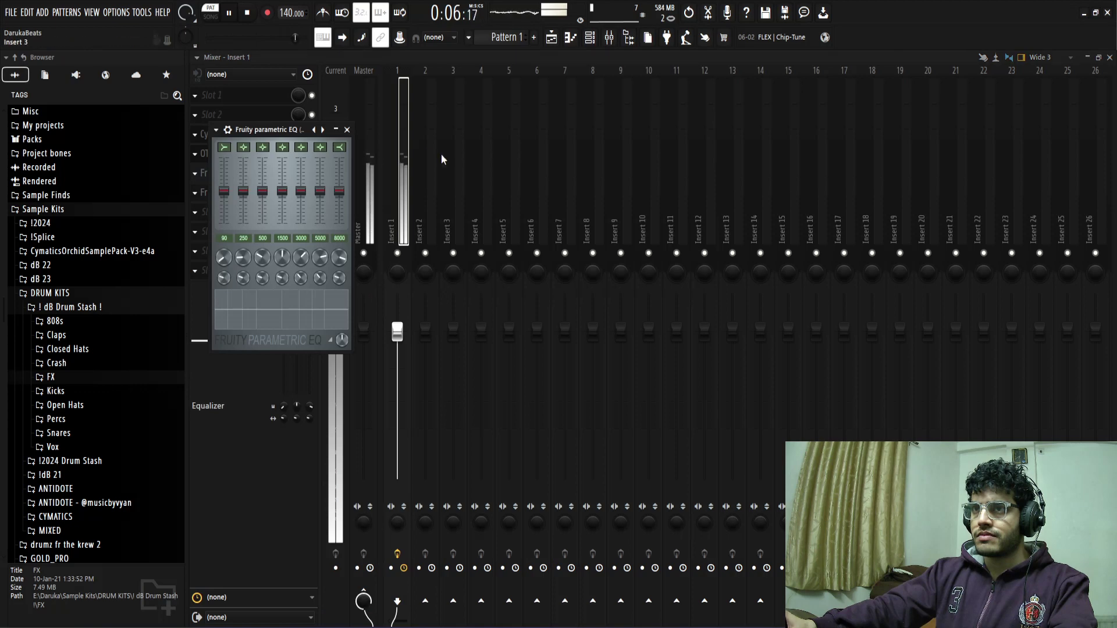
left_click(347, 129)
- Replace the equalizer in effect slot 6 of Insert 1 with Fruity Parametric EQ 2
left_click(199, 197)
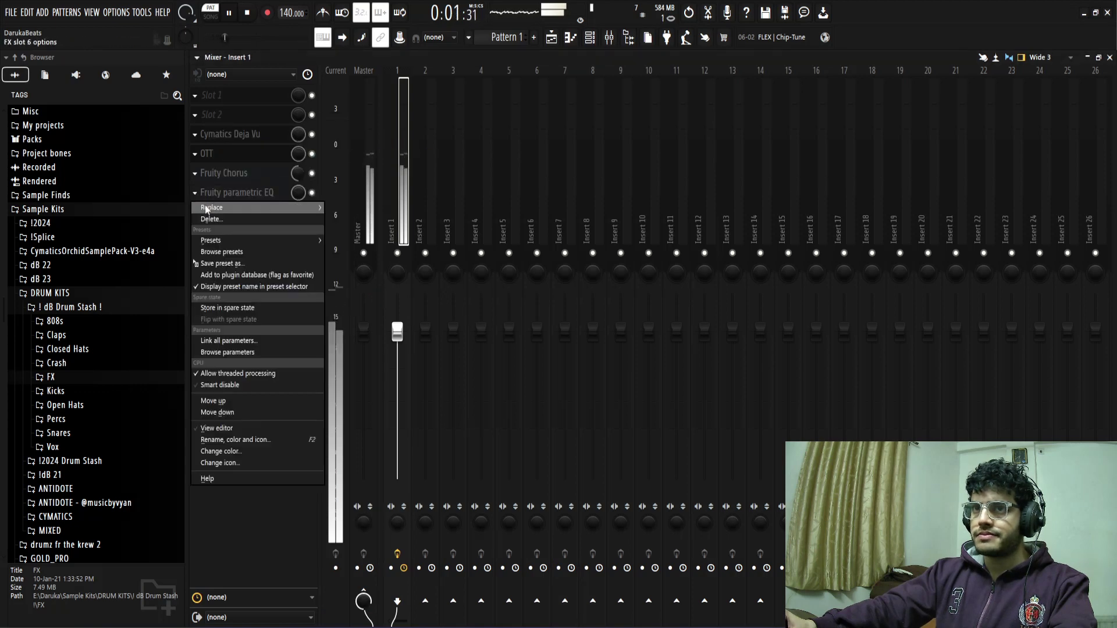
mouse_move(233, 208)
left_click(468, 326)
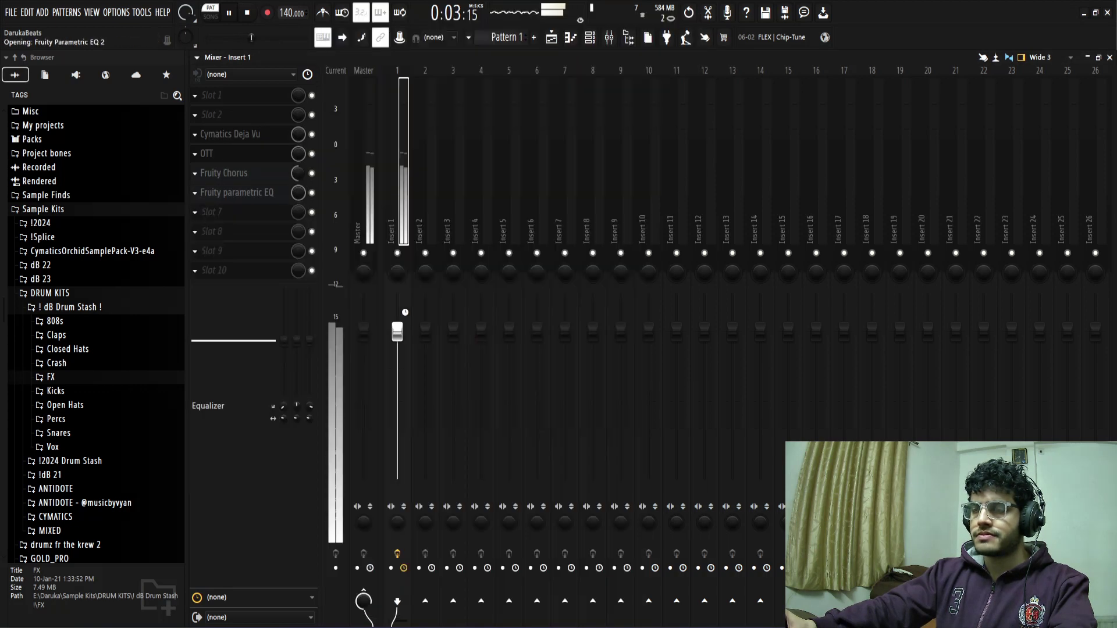
- Shape the melody in Parametric EQ 2 by cutting the lows, lowering the top end, and slightly adjusting the mid bands
left_click_drag(487, 258, 530, 331)
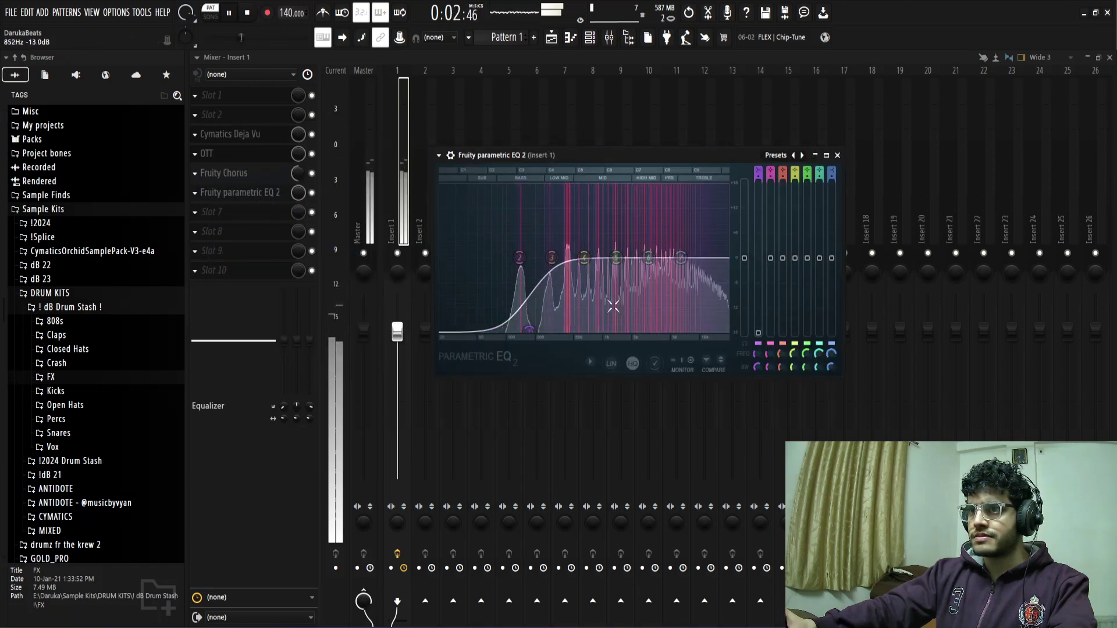
left_click_drag(686, 261, 730, 277)
left_click_drag(649, 258, 615, 263)
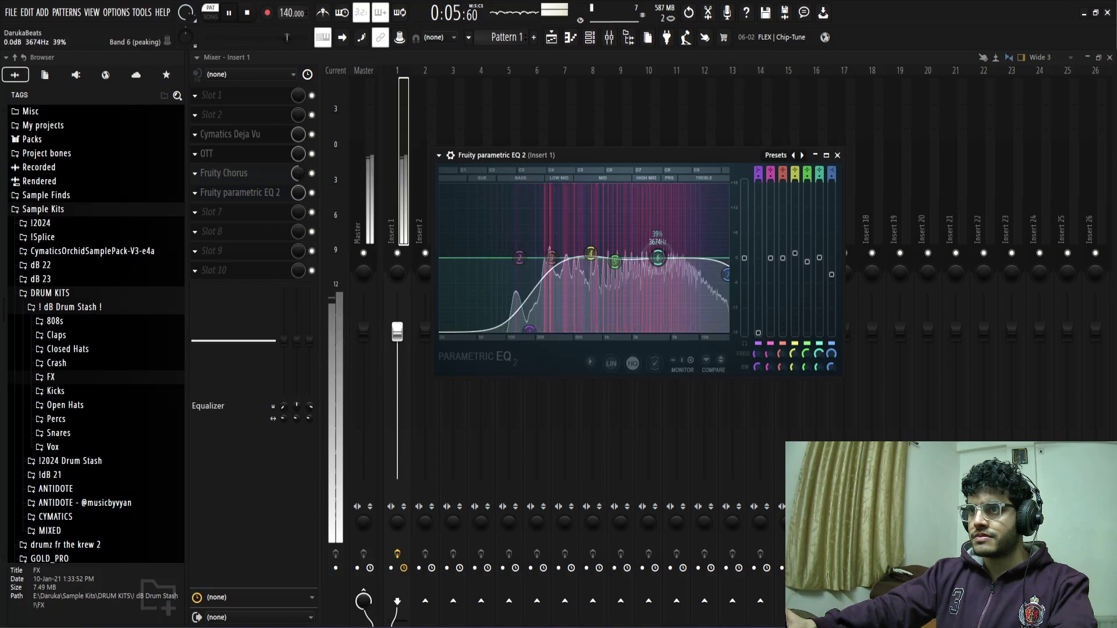
left_click(837, 155)
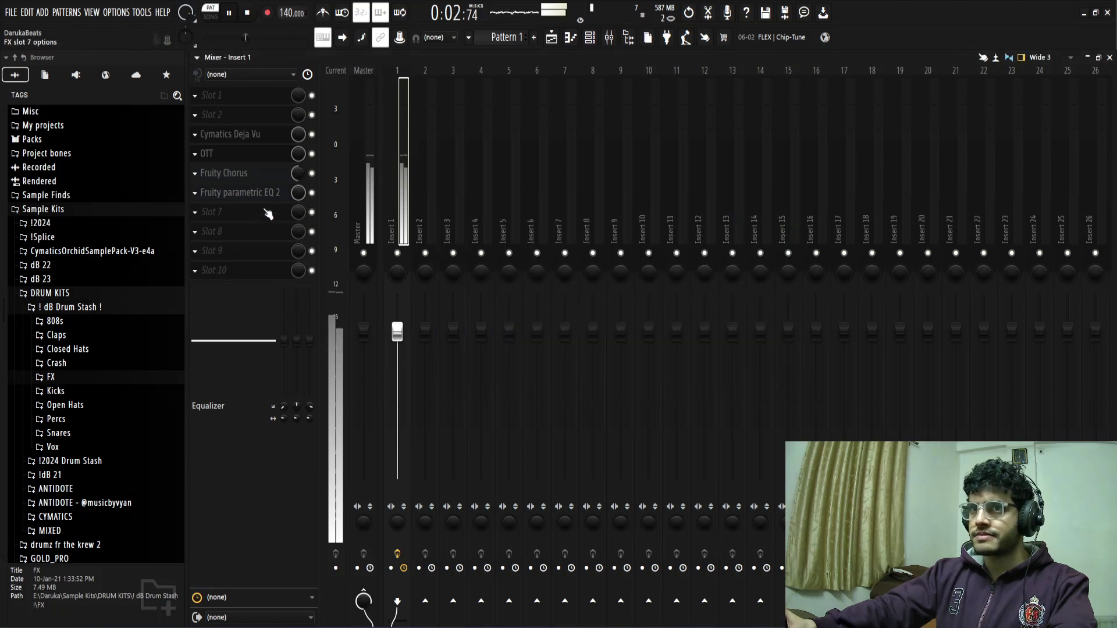
- Place Pattern 1 at bar 1 of Track 1 in the playlist
left_click(551, 37)
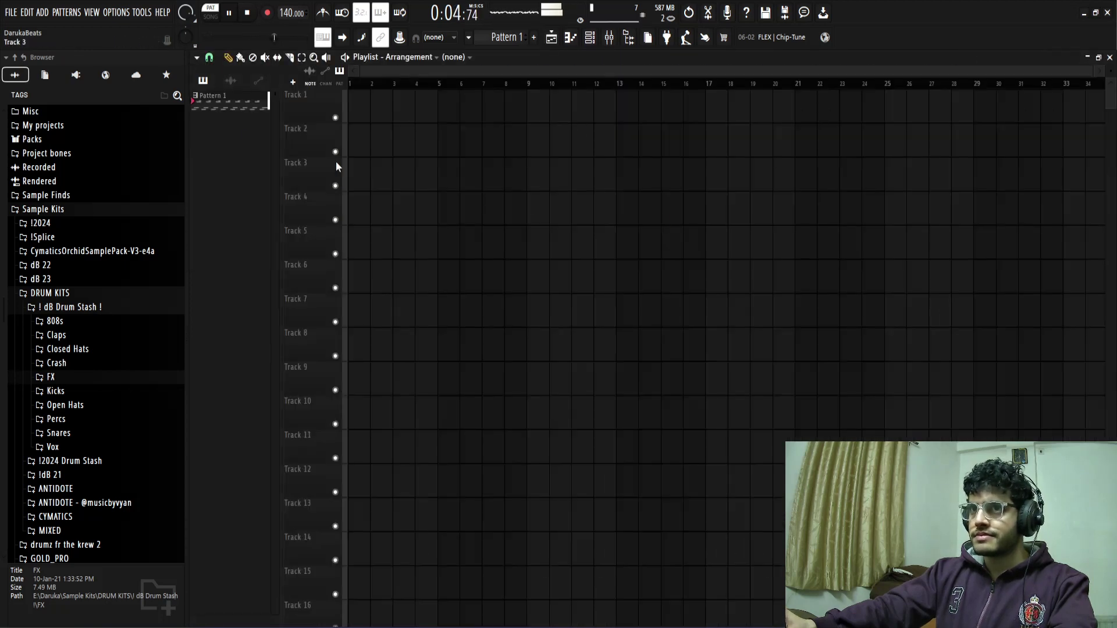
left_click_drag(241, 103, 352, 102)
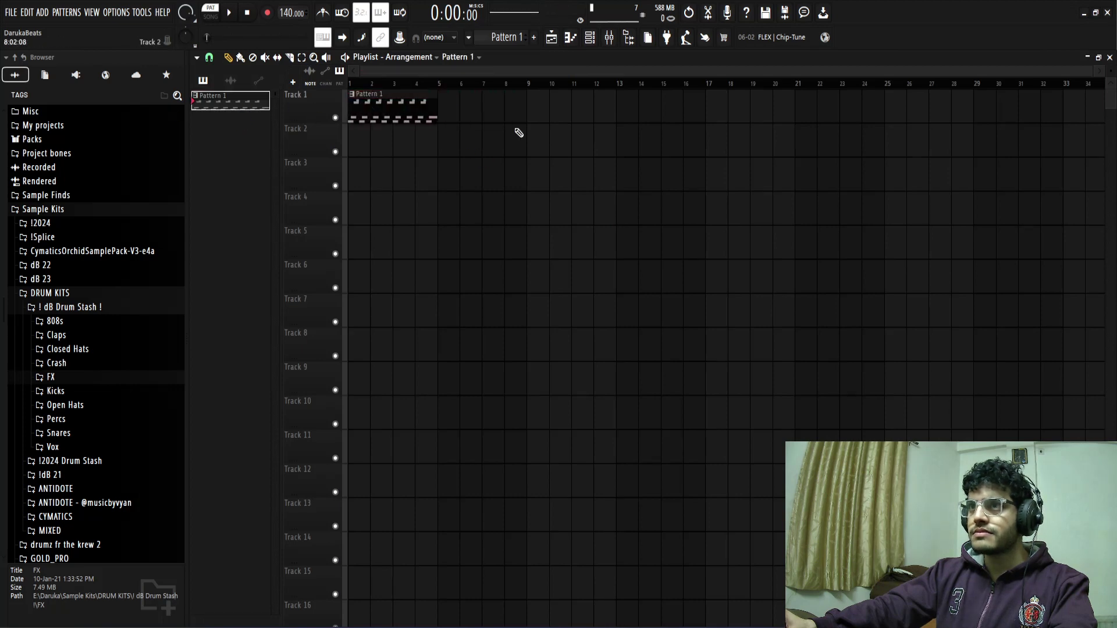
- Add a GameBoi instrument channel and try its World War Bass and Wild Thing presets
left_click(590, 40)
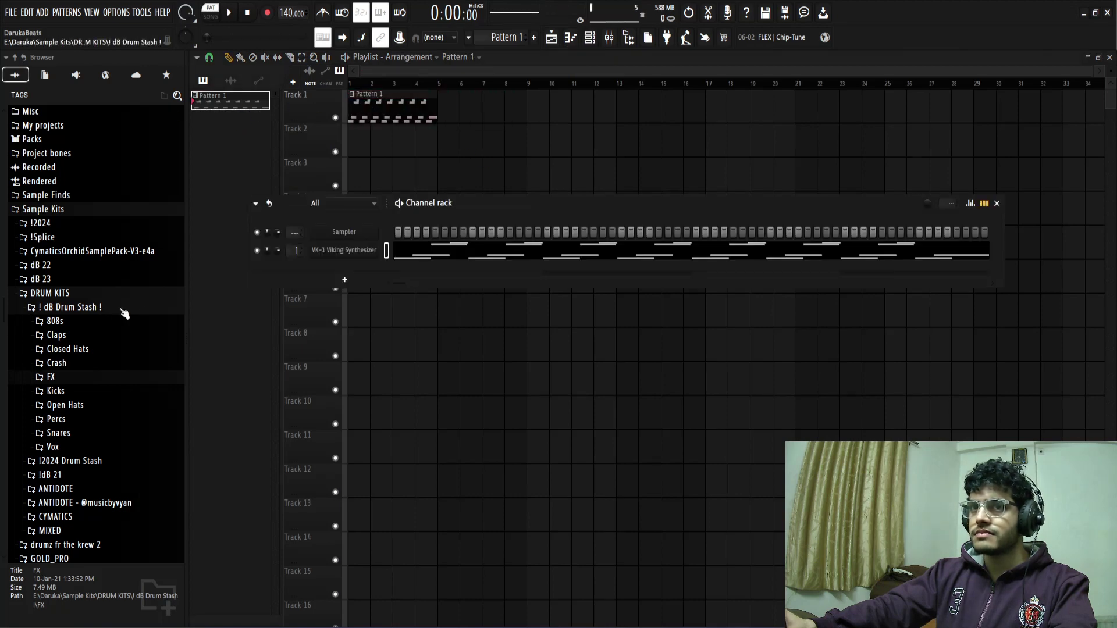
left_click(344, 279)
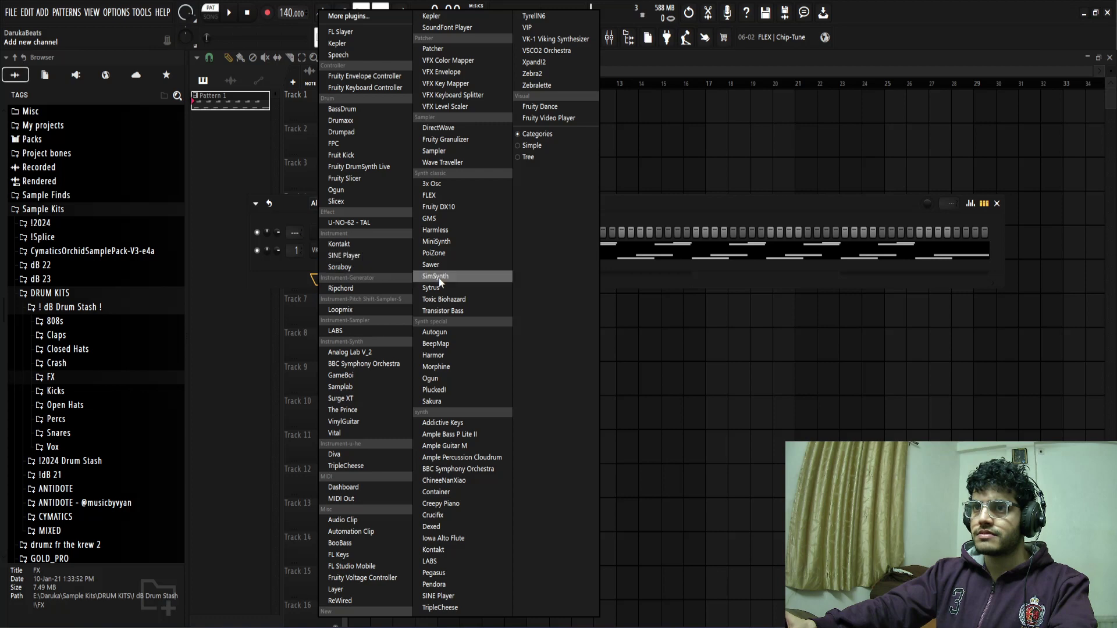
left_click(342, 375)
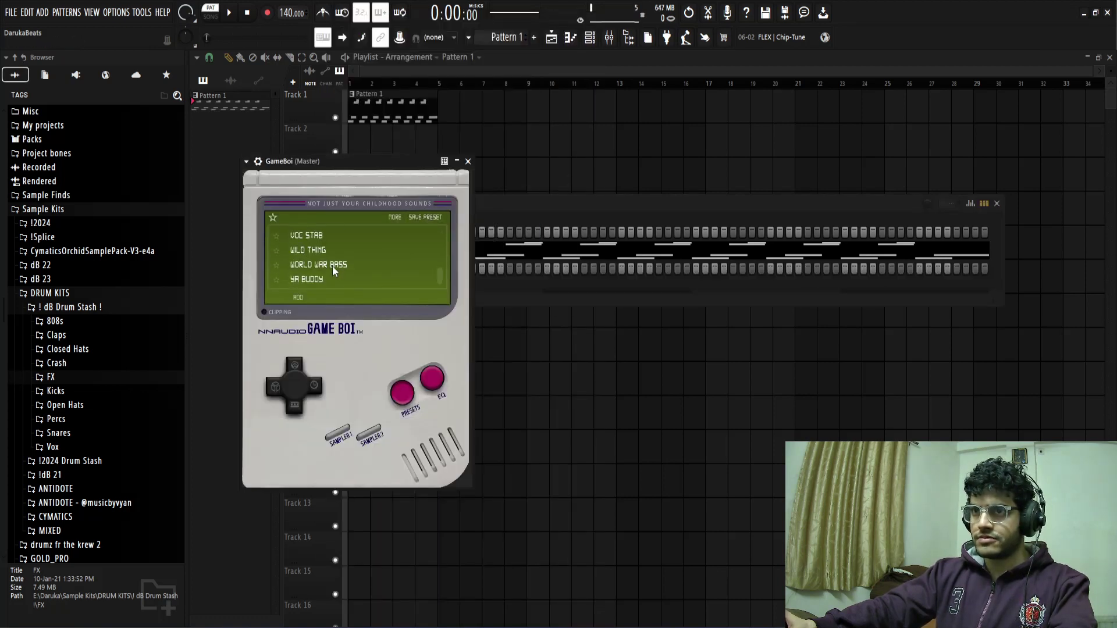
left_click(333, 265)
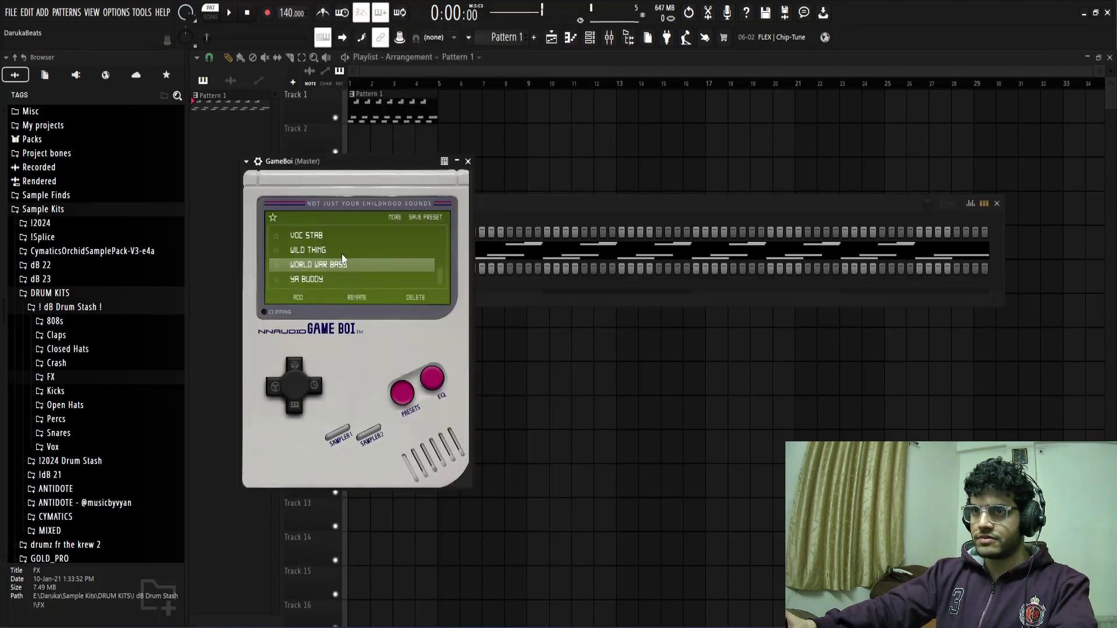
left_click(385, 251)
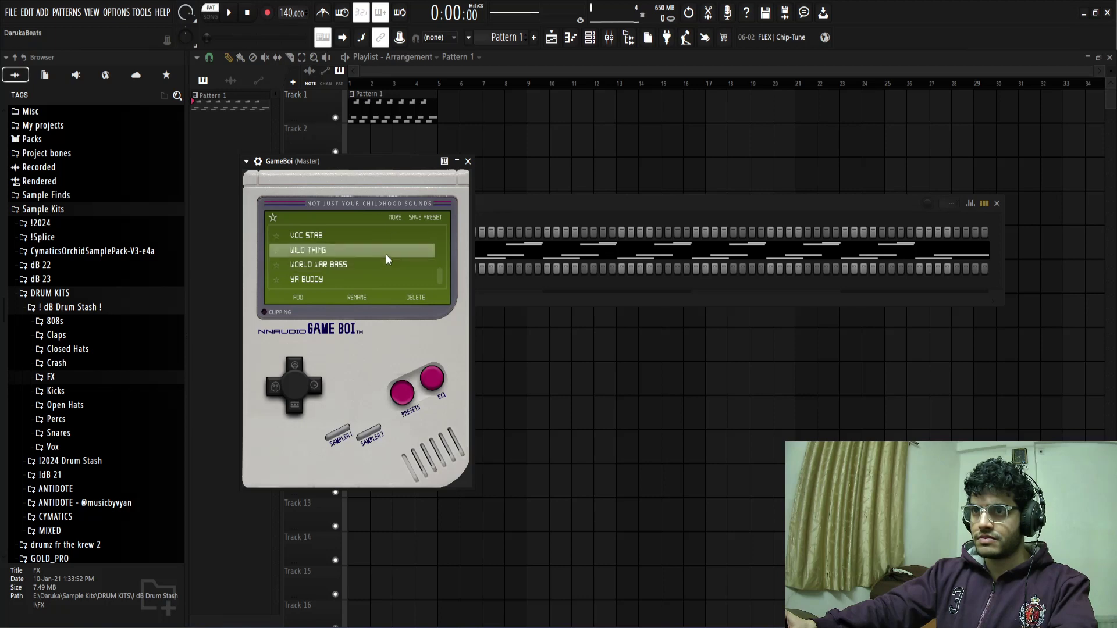
- Look over GameBoi's wrapper settings and close the plugin window
left_click(259, 162)
left_click(283, 187)
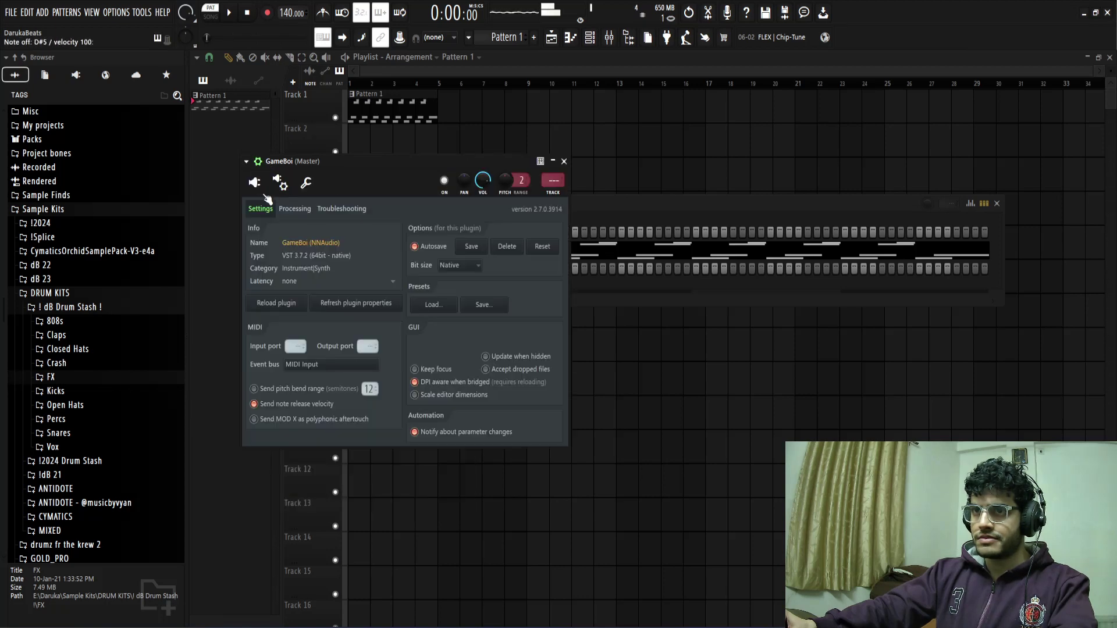
left_click(254, 183)
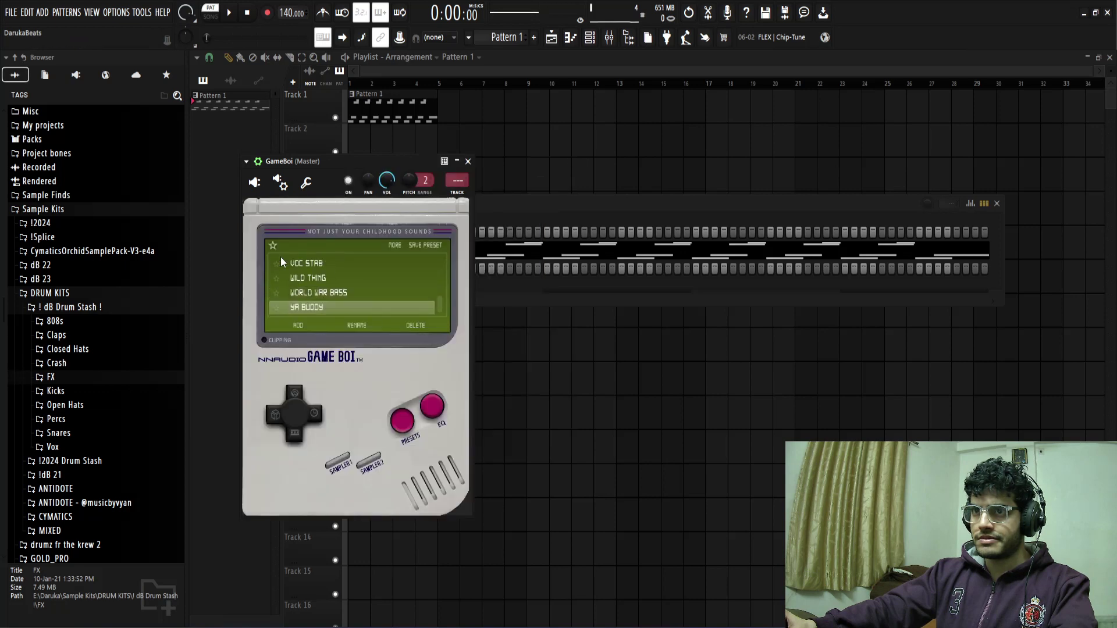
left_click(281, 185)
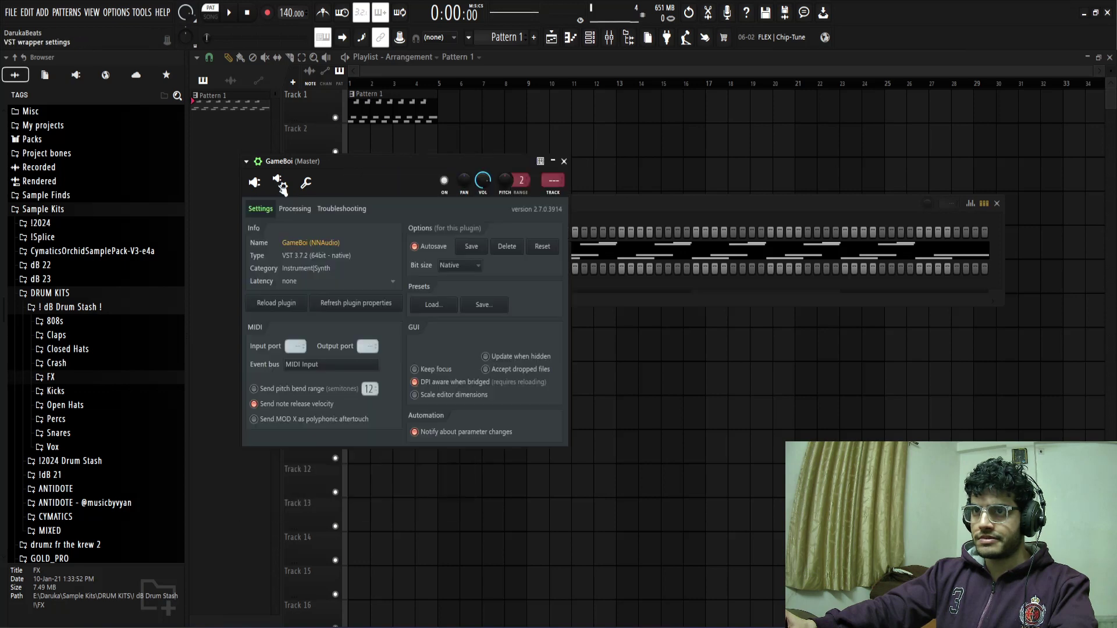
left_click(564, 162)
- Open the GameBoi piano roll and try a one-bar C#5 note in bar 1 followed by B4 in bar 2
right_click(398, 270)
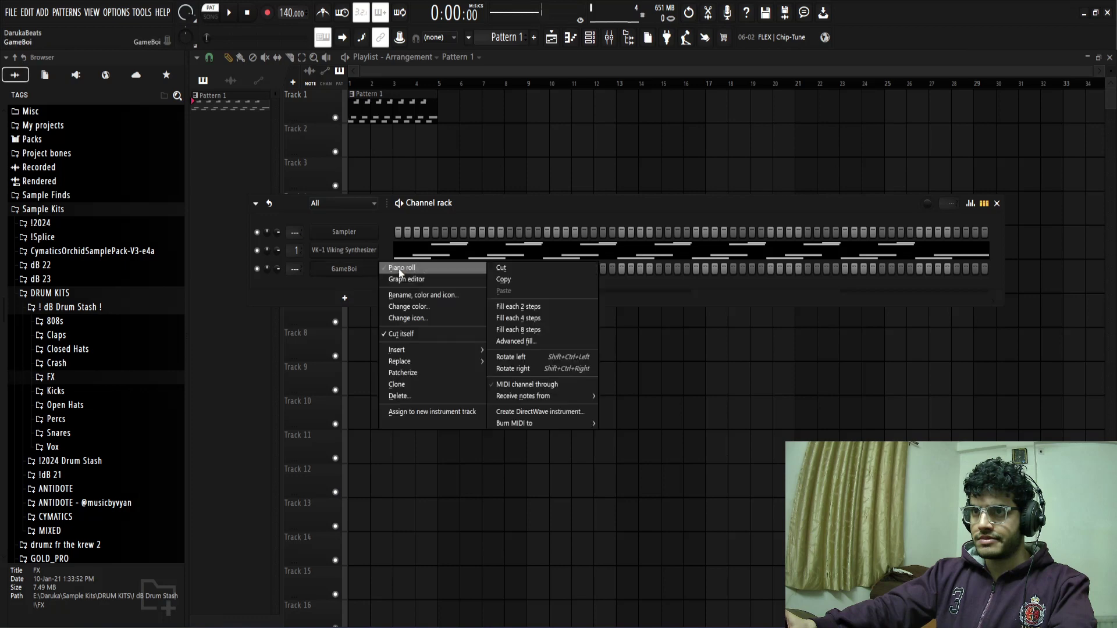
left_click(399, 265)
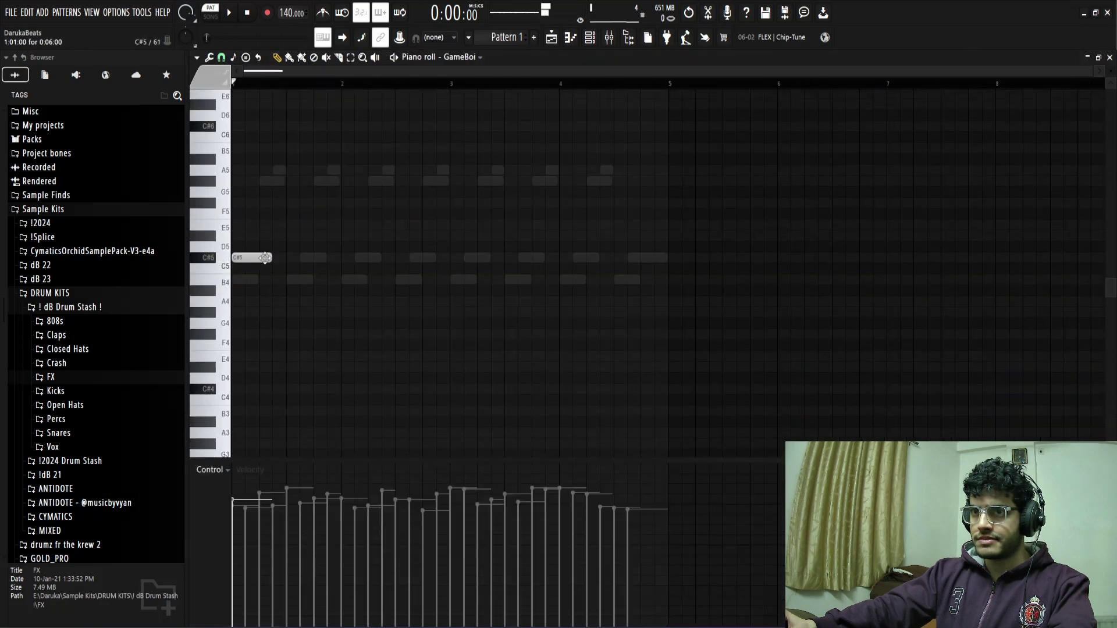
key("space")
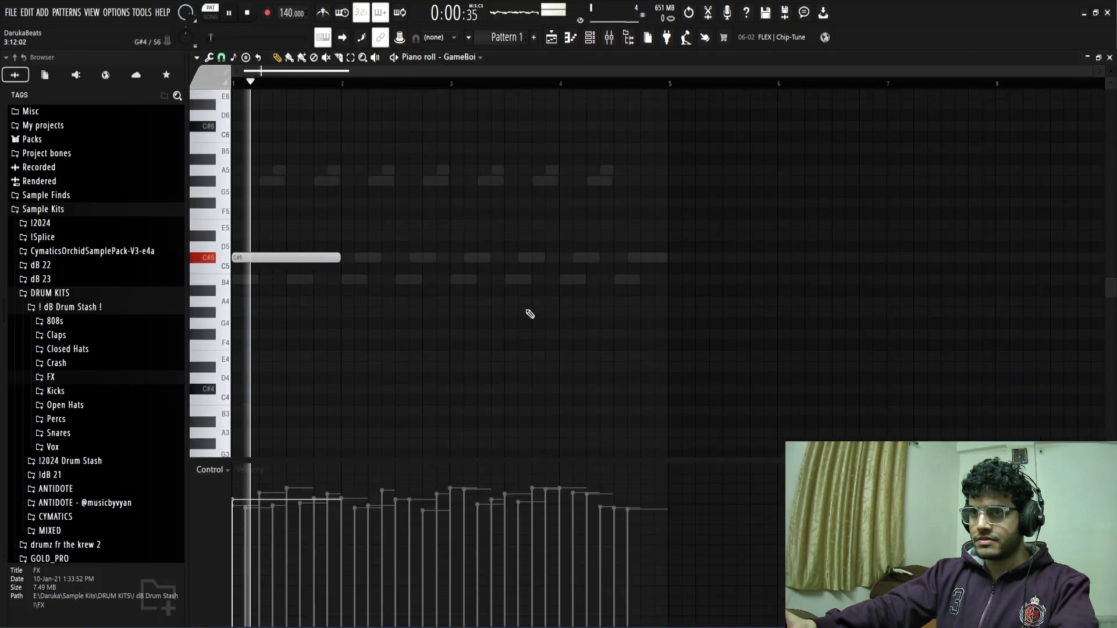
left_click(344, 279)
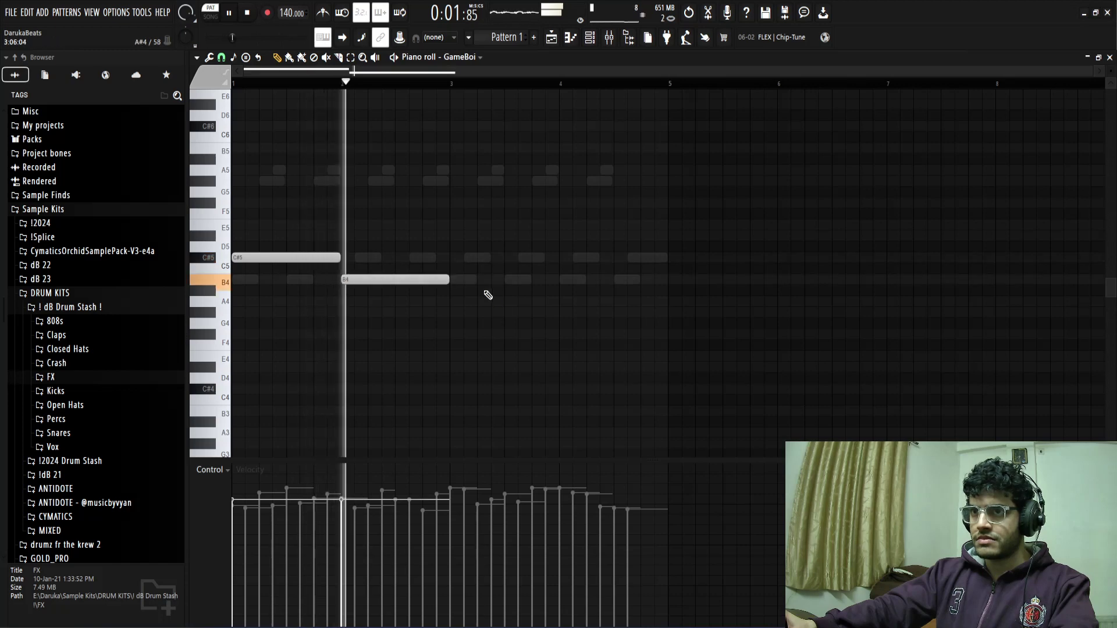
key("space")
right_click(423, 279)
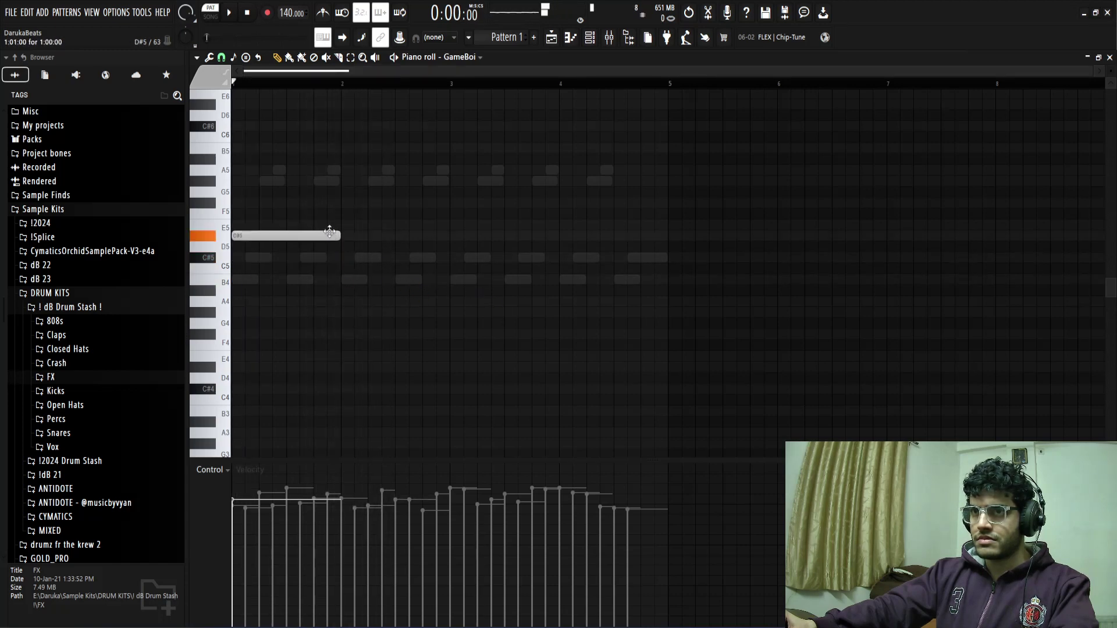
- Set the bar 1 note to E5 and add a one-bar C#5 note at bar 3
key("space")
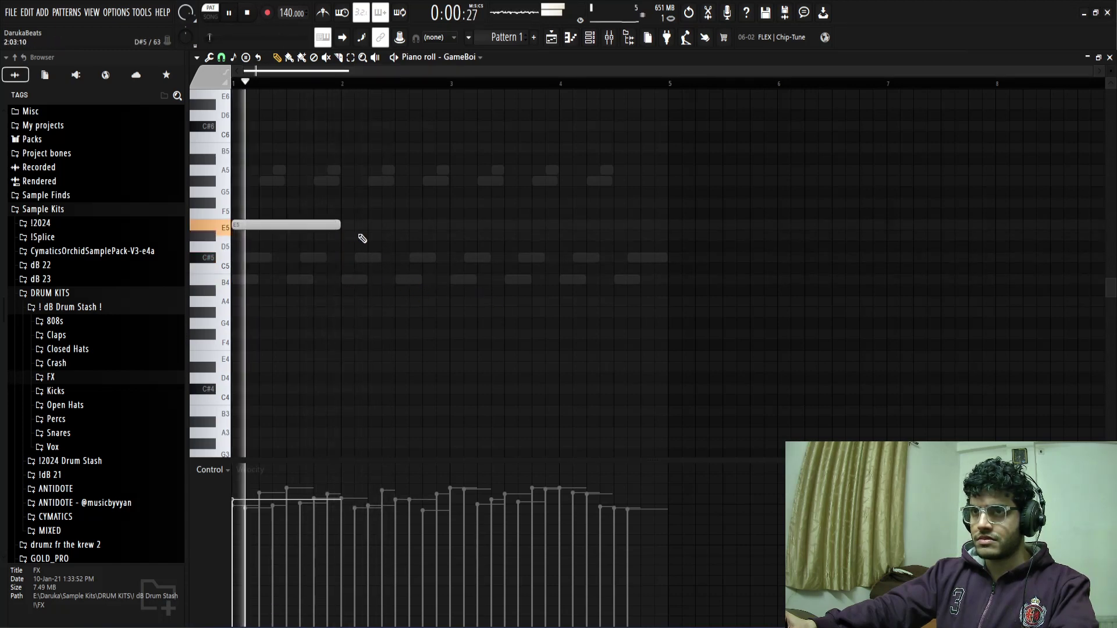
left_click(452, 235)
key("space")
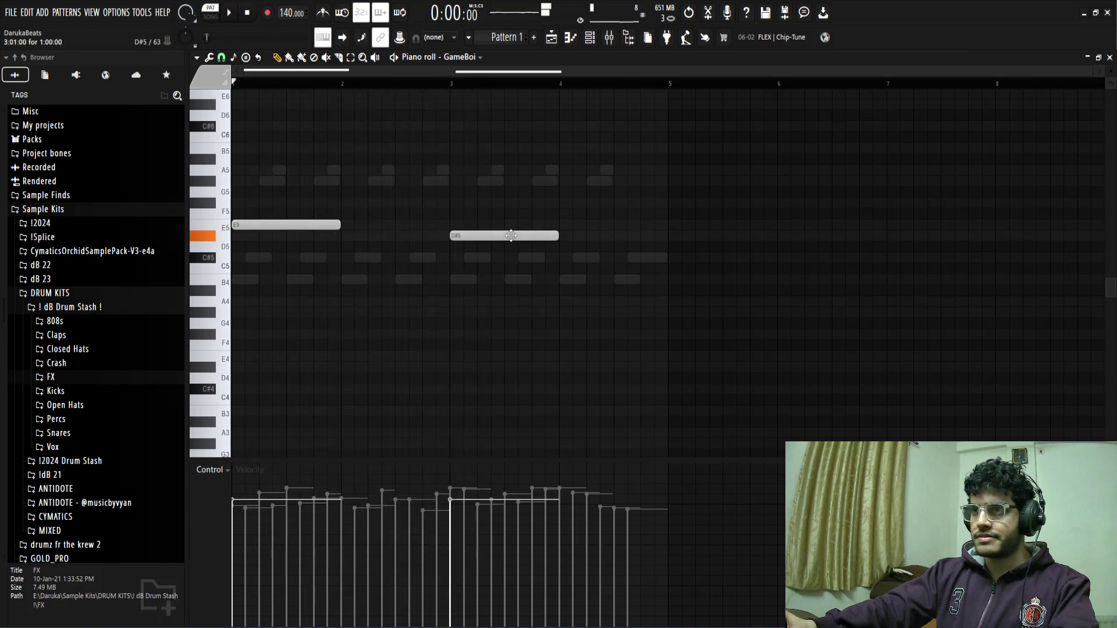
left_click_drag(506, 236, 507, 262)
key("space")
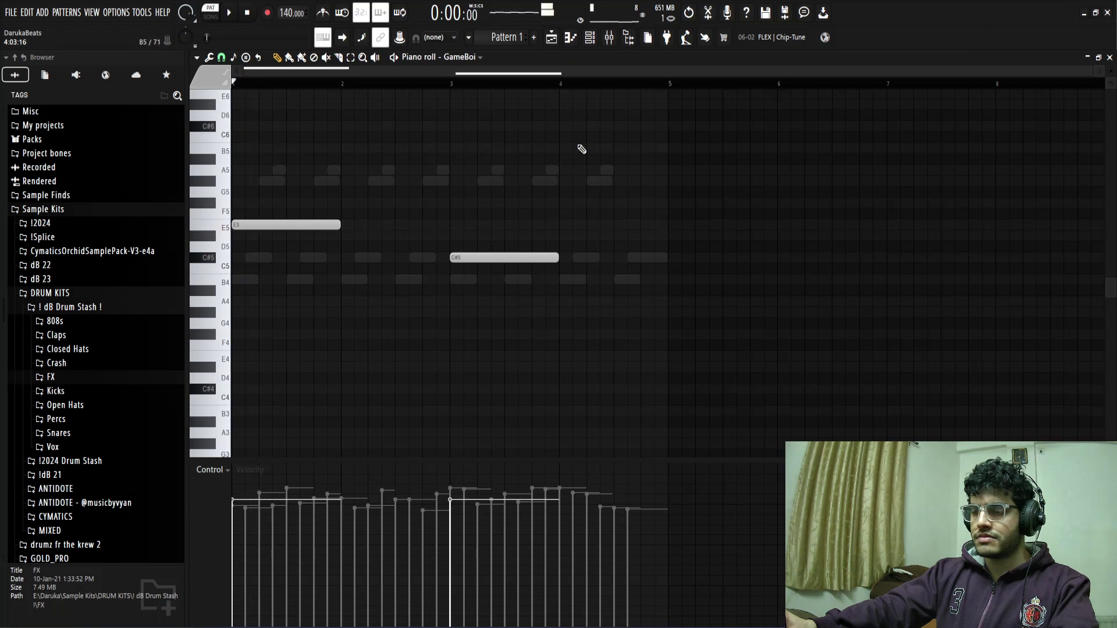
- Transpose the two GameBoi notes up one octave
key("ctrl+Up")
key("space")
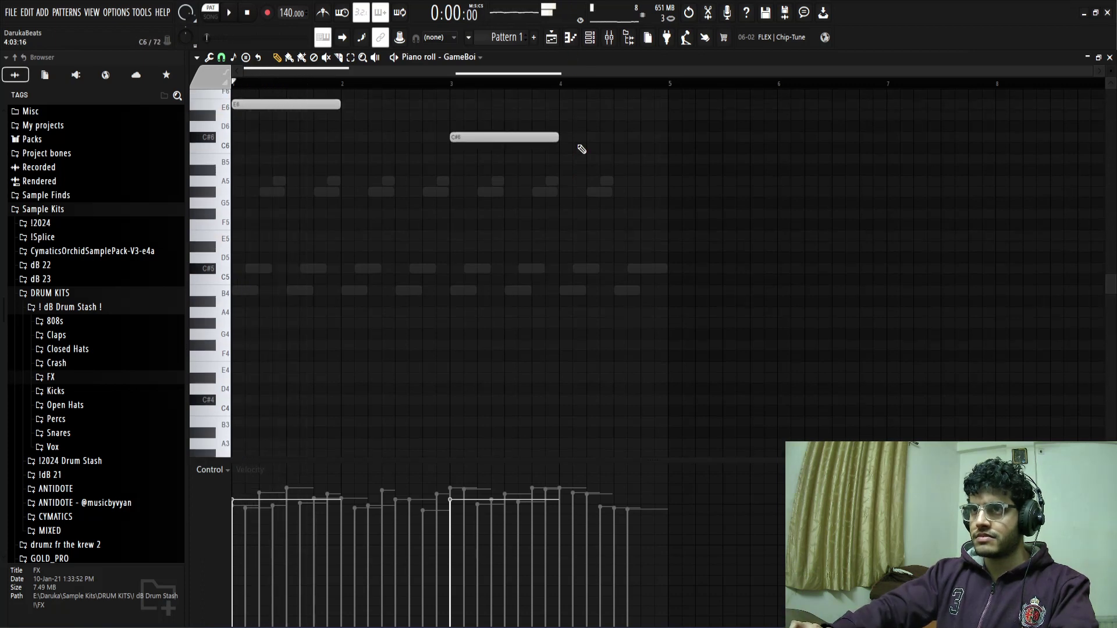
scroll(349, 244, "up", 1)
scroll(350, 232, "up", 5)
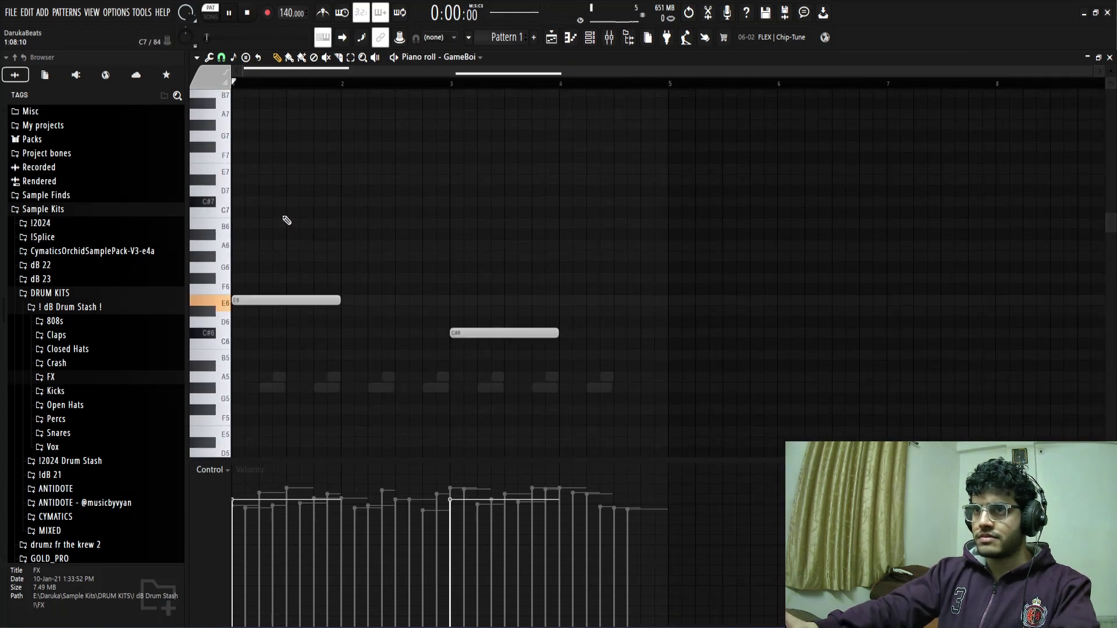
- Add a one-bar D#6 note in bar 2 and lengthen the C#6 note at bar 3 to two bars
key("space")
left_click(344, 247)
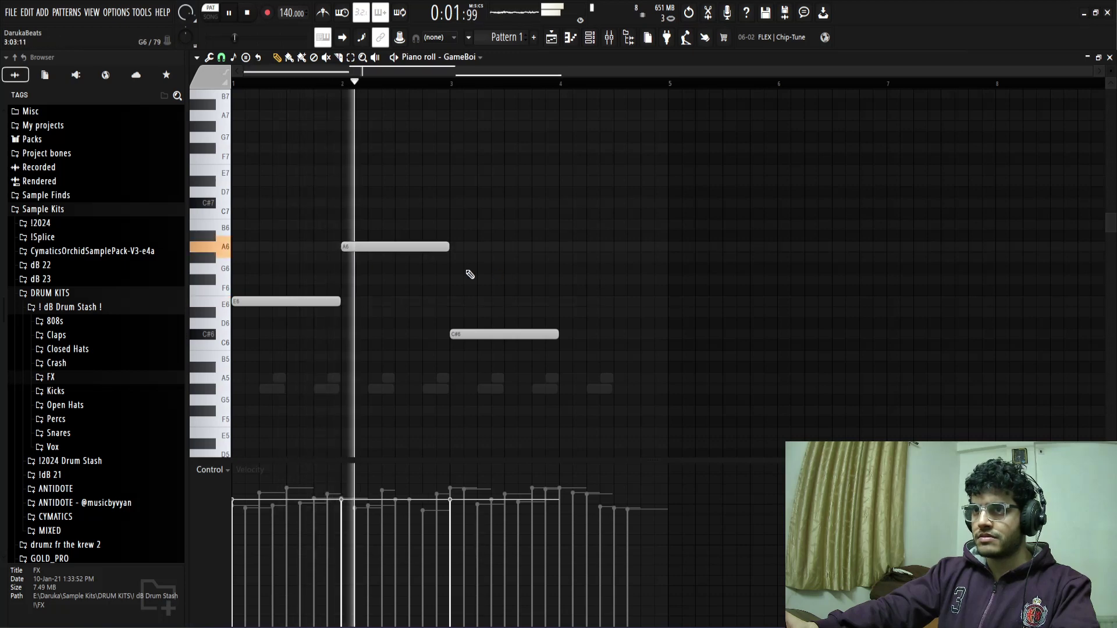
key("space")
left_click_drag(406, 242, 431, 312)
key("space")
key("space")
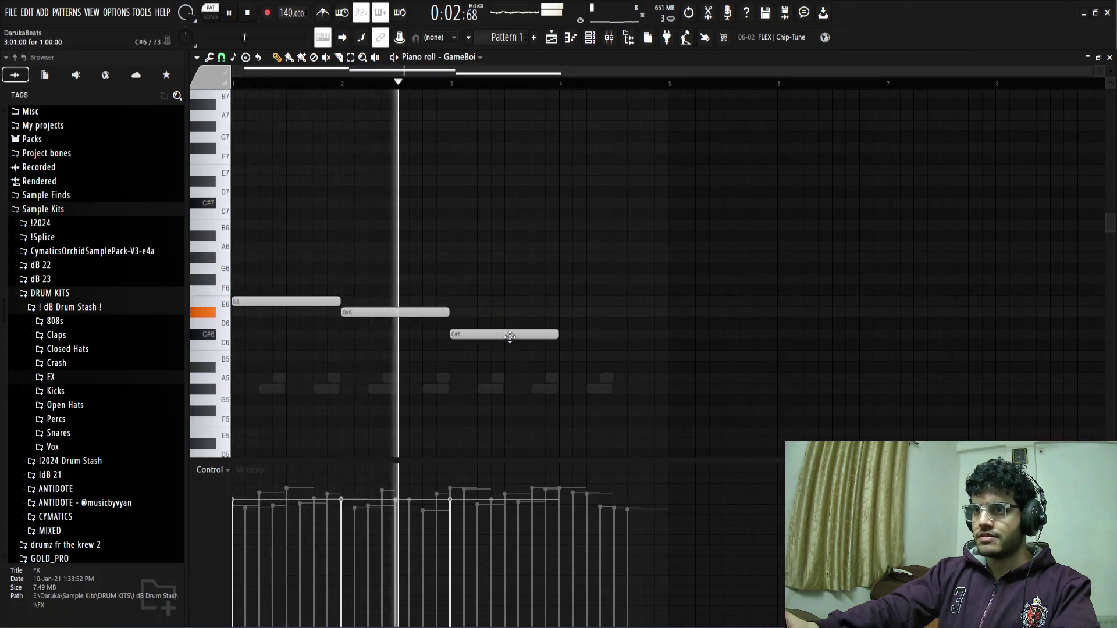
left_click_drag(558, 335, 669, 339)
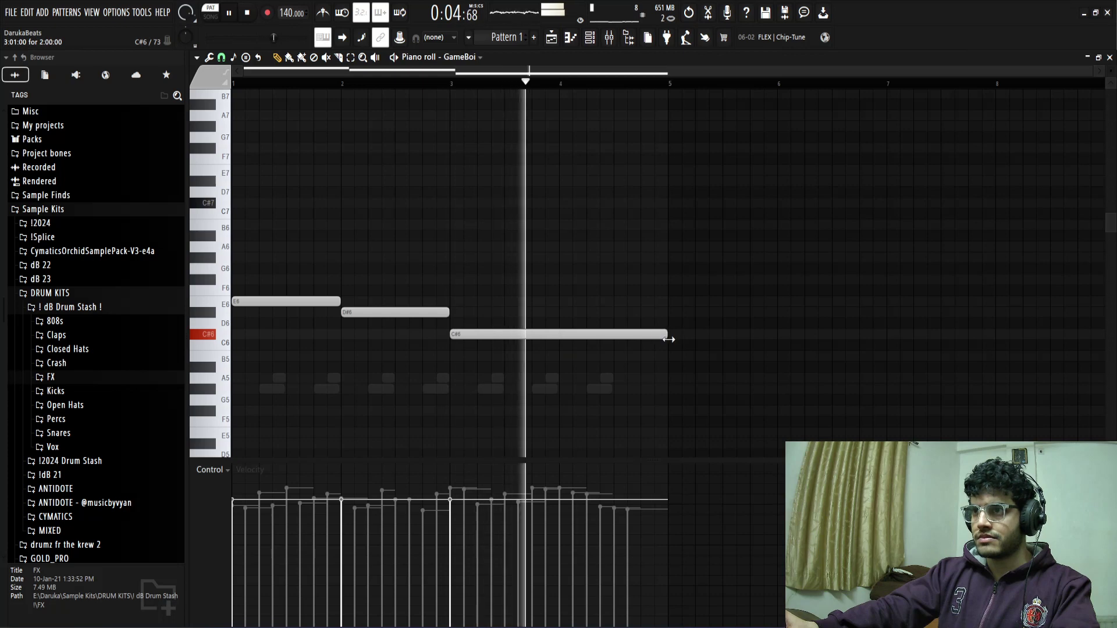
- Reopen GameBoi during playback and audition the Big Shot, Dead Silent, Diddy Kong and Dirty Bass presets
left_click(589, 38)
left_click(360, 271)
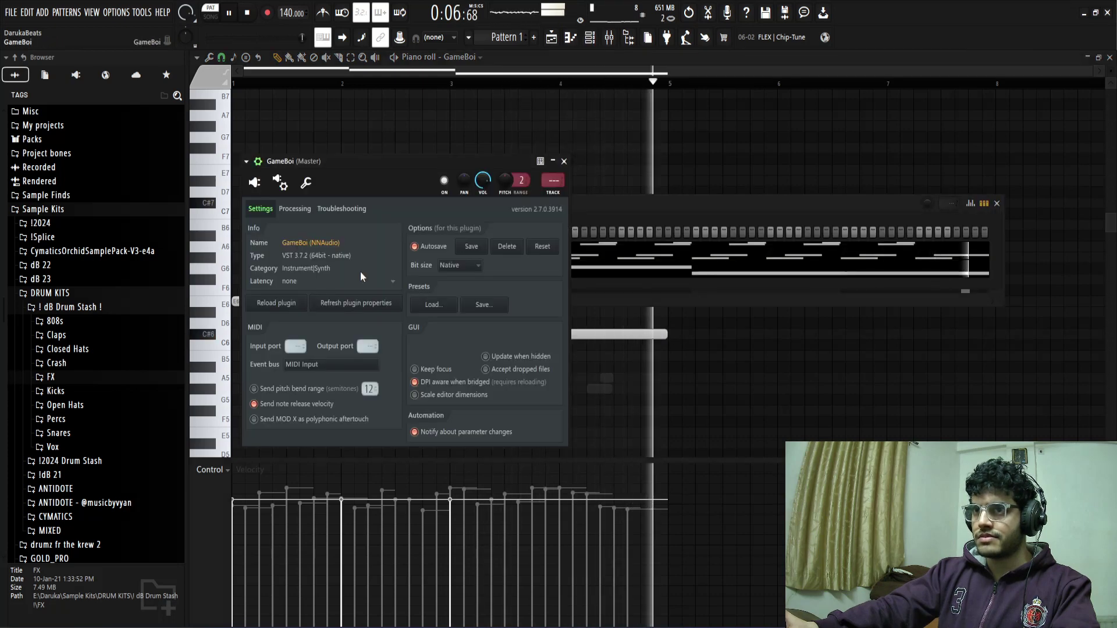
left_click(255, 183)
left_click(316, 277)
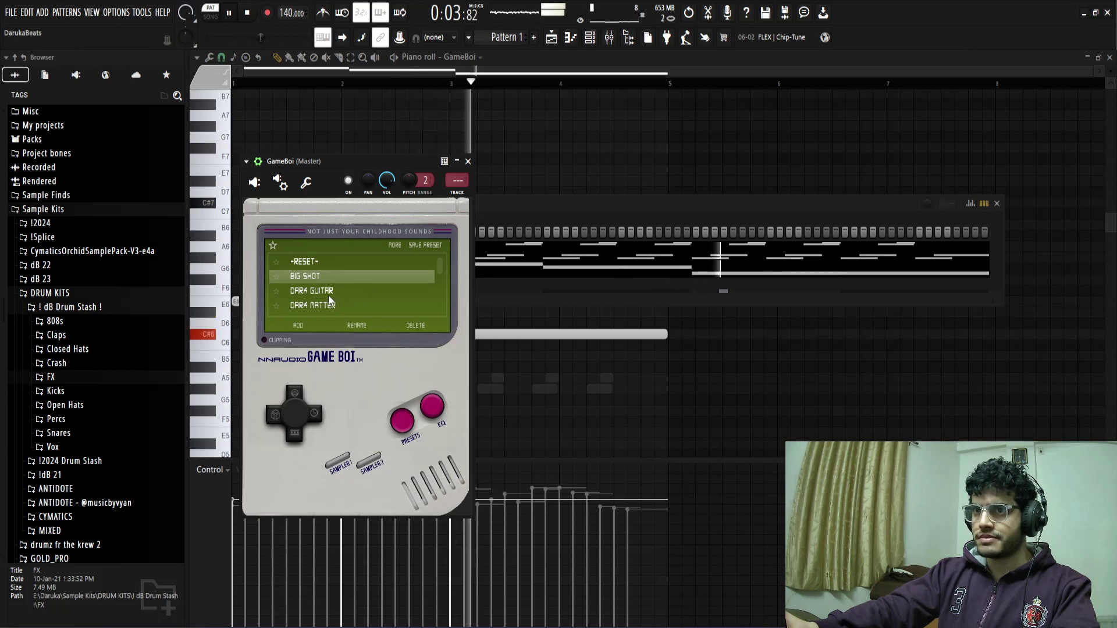
scroll(328, 294, "down", 3)
left_click(327, 270)
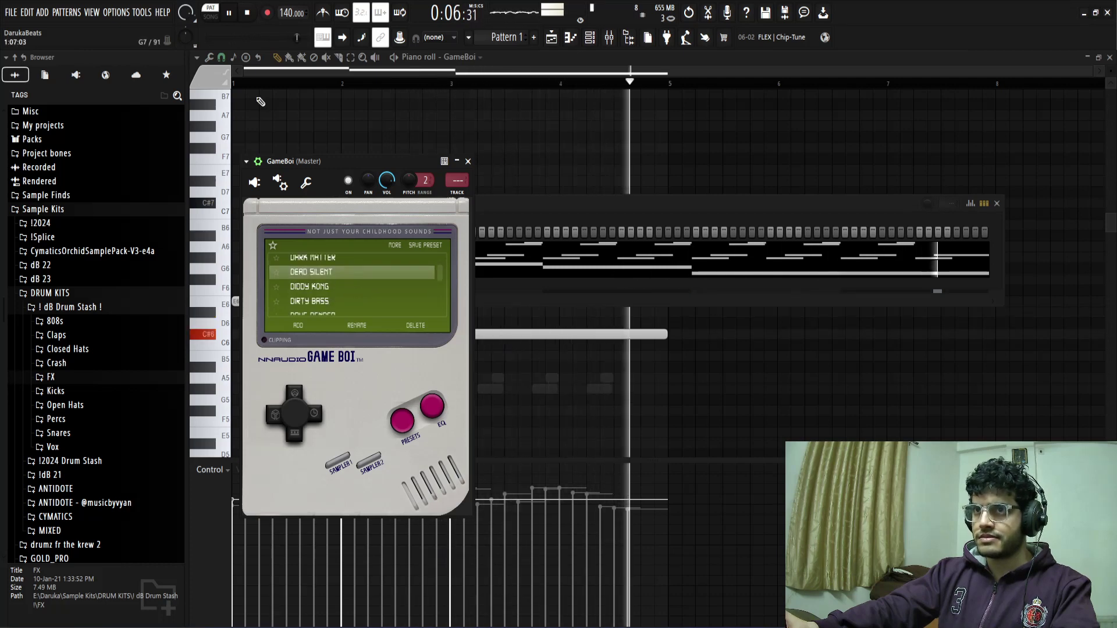
left_click(326, 286)
left_click(329, 303)
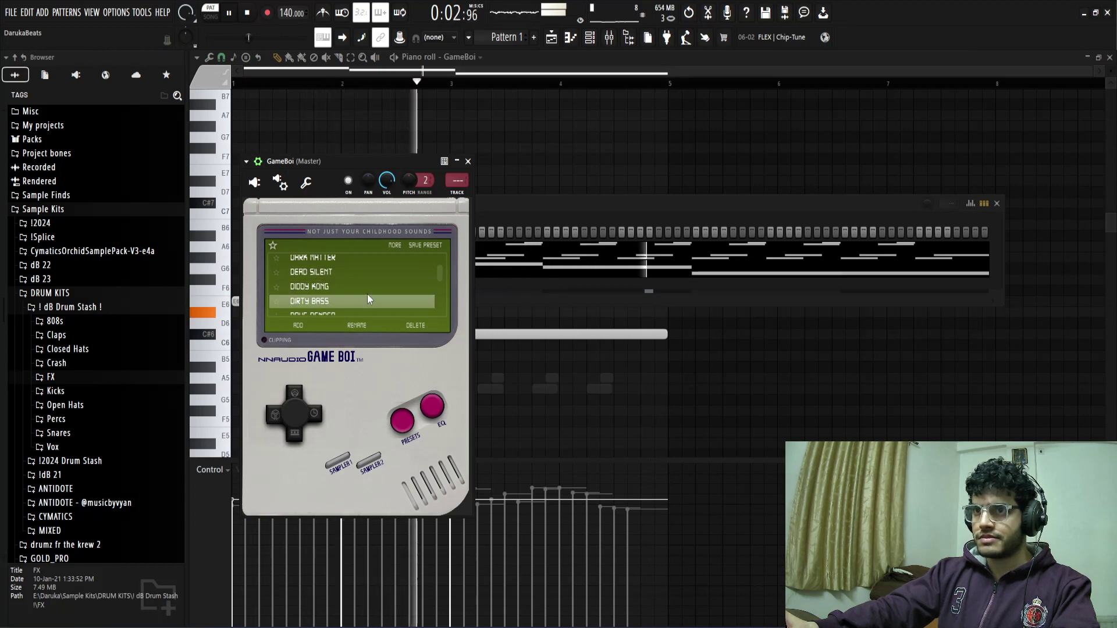
- Audition the Drug Bender, Eagle Monks and Grunts presets against the melody and close GameBoi
scroll(368, 294, "down", 2)
left_click(328, 267)
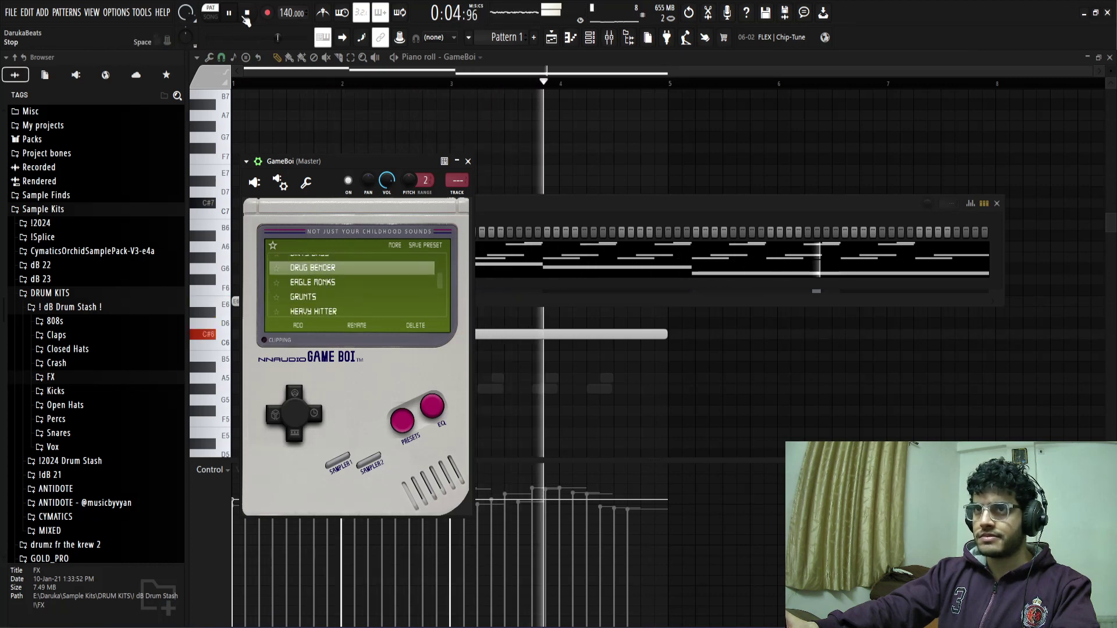
left_click(313, 282)
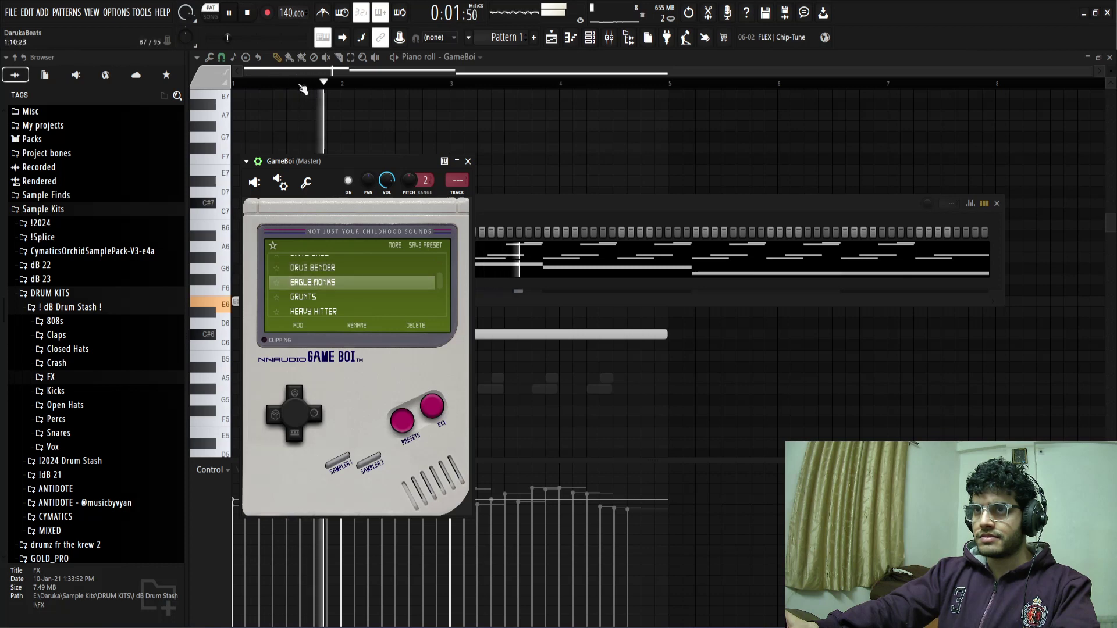
left_click(233, 19)
key("Down")
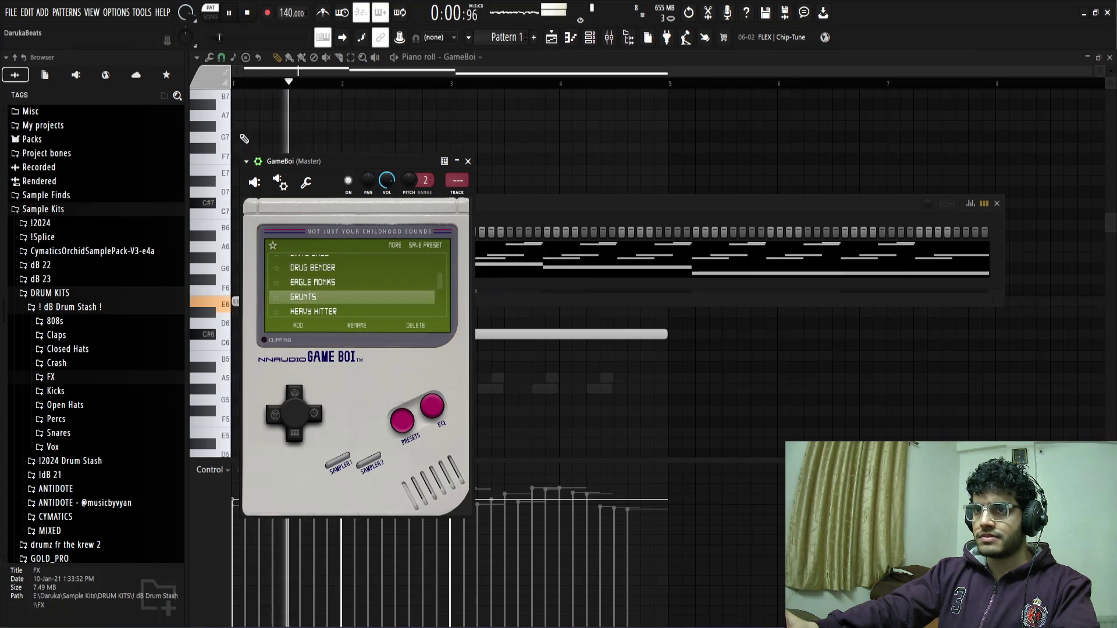
left_click(235, 83)
scroll(345, 294, "down", 5)
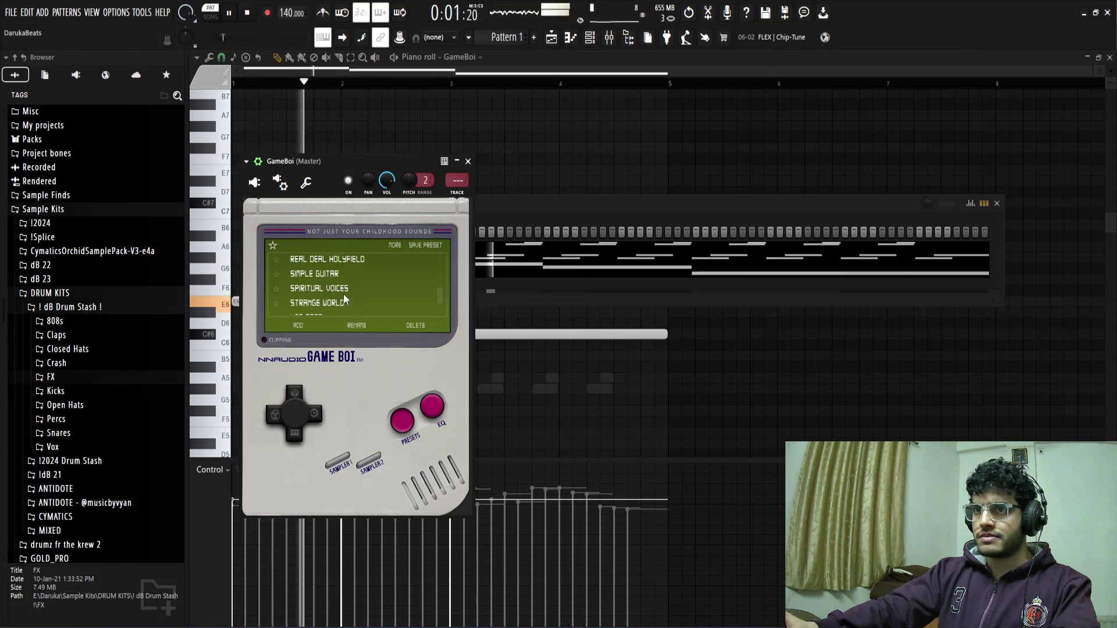
scroll(344, 293, "up", 5)
left_click(468, 162)
right_click(489, 171)
- Raise the bar 2 note to C#7 and replay the pattern
key("space")
key("space")
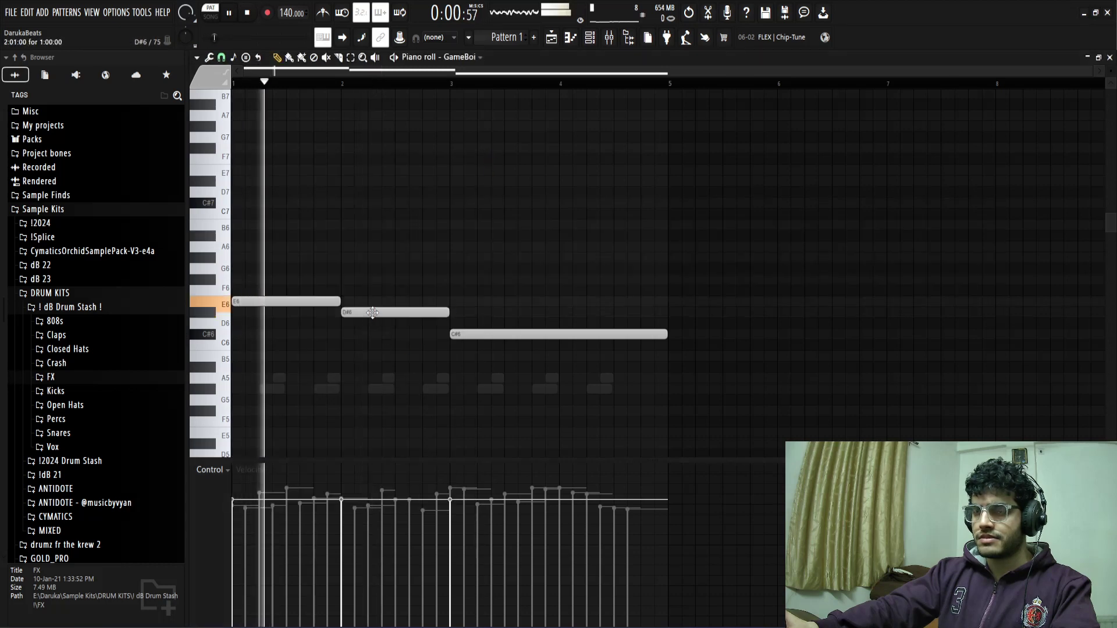
left_click_drag(372, 314, 390, 214)
key("space")
key("space")
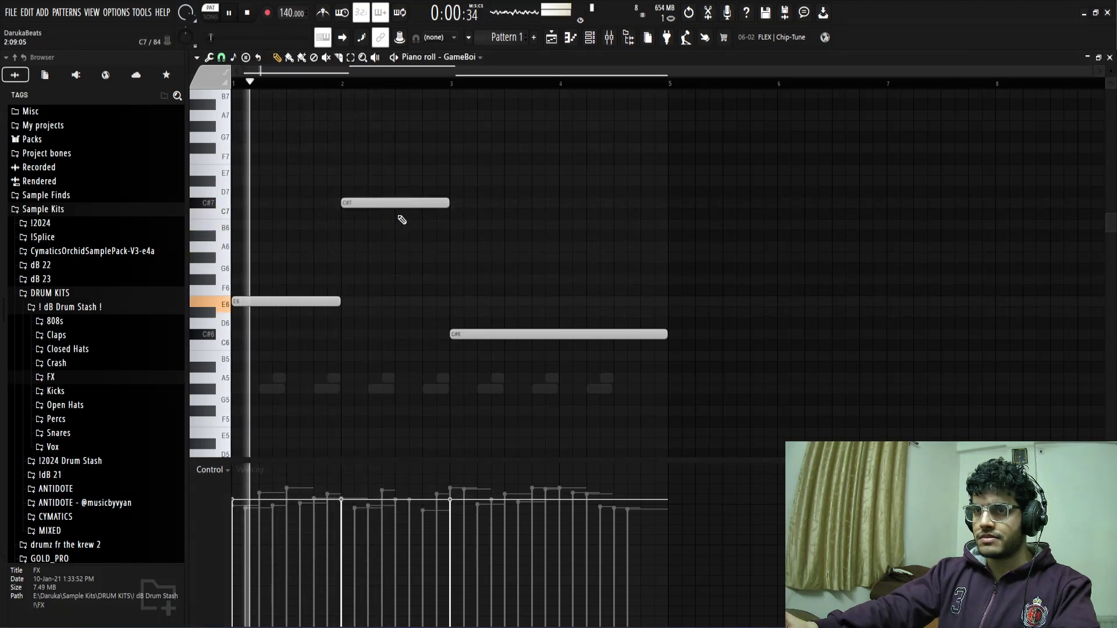
- Delete the two-bar C#6 note at bar 3 and try a one-bar A6, then G#6, in its place
right_click(469, 335)
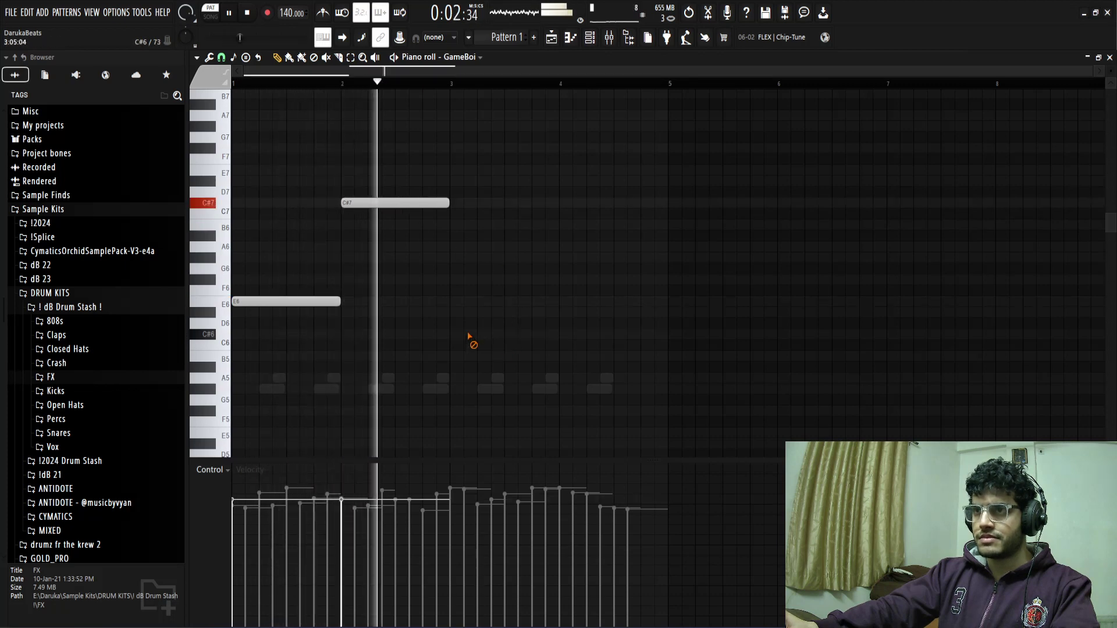
left_click(457, 246)
key("space")
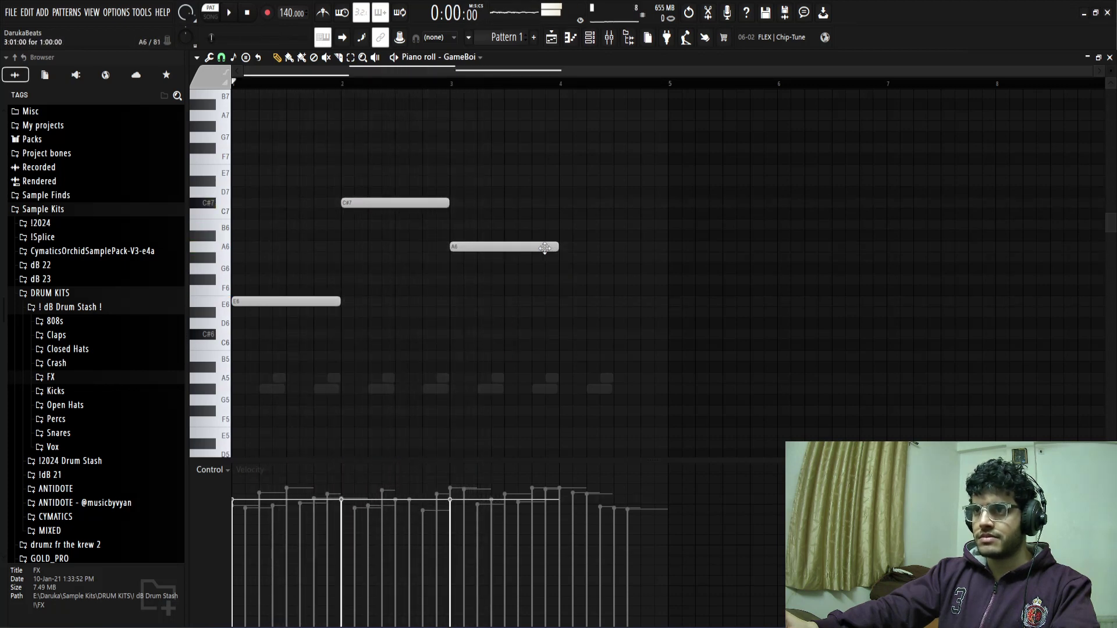
key("space")
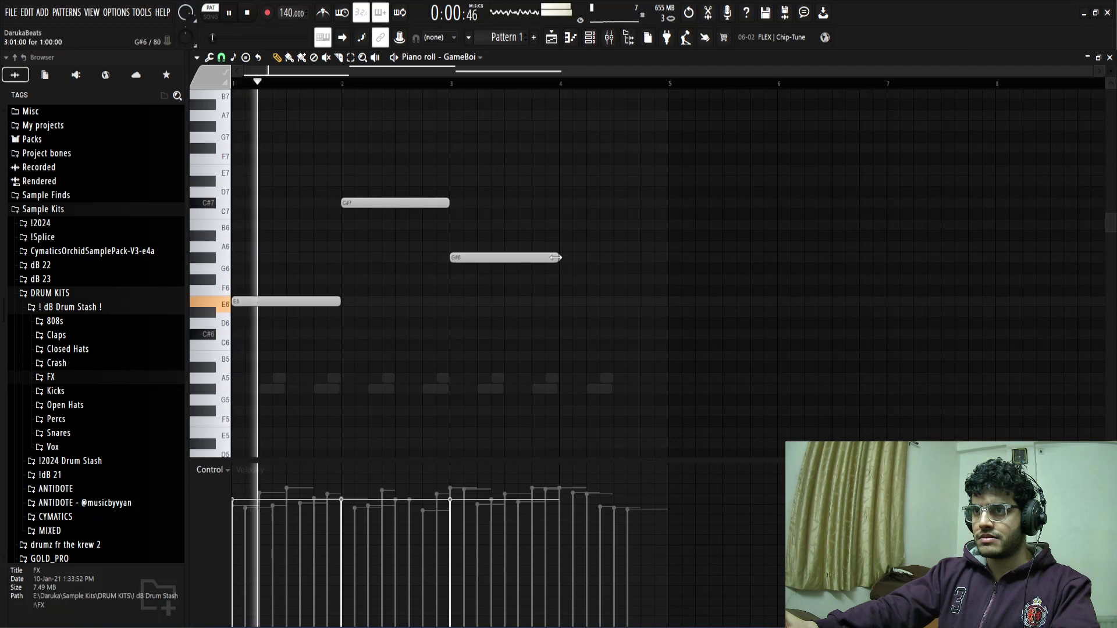
right_click(532, 258)
key("space")
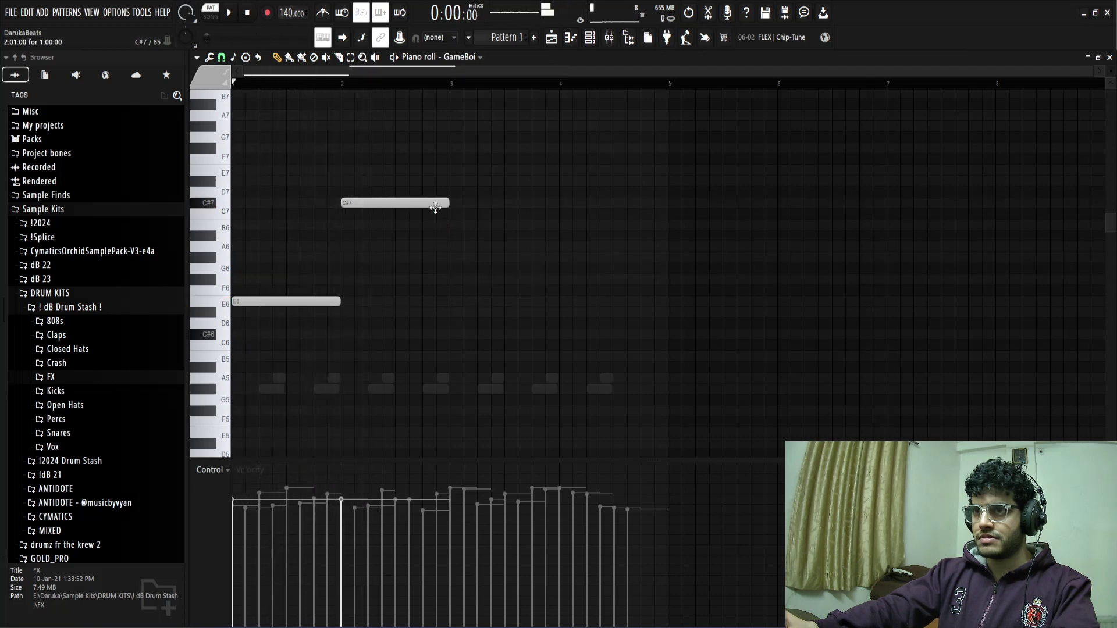
- Shorten the bar 2 note to half a bar and try it at B6 followed by a half-bar A6
key("space")
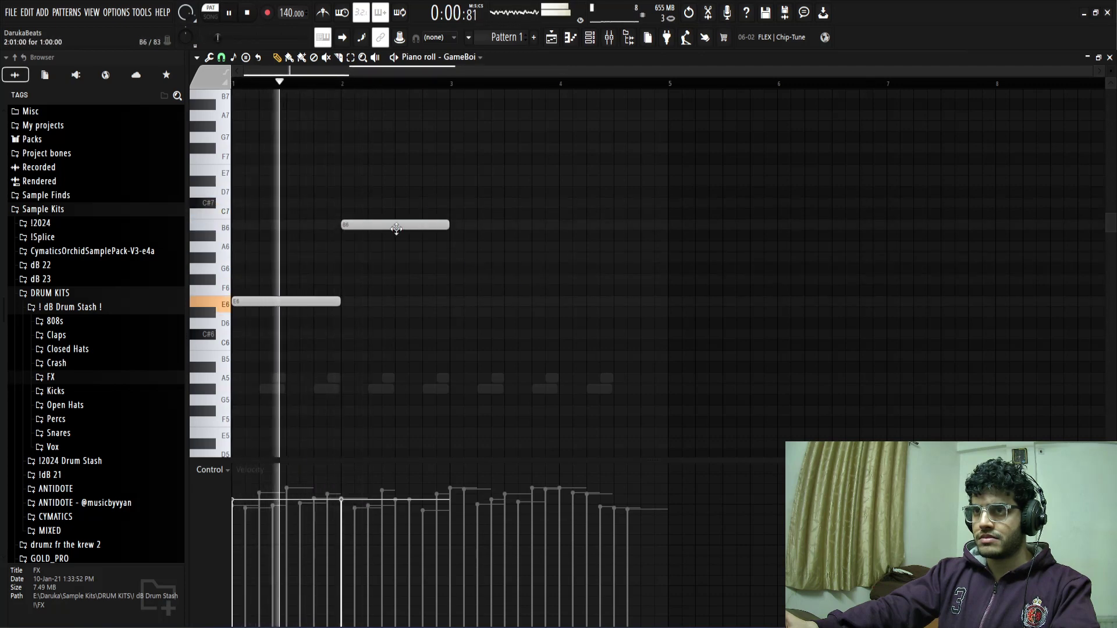
left_click_drag(448, 226, 398, 226)
key("space")
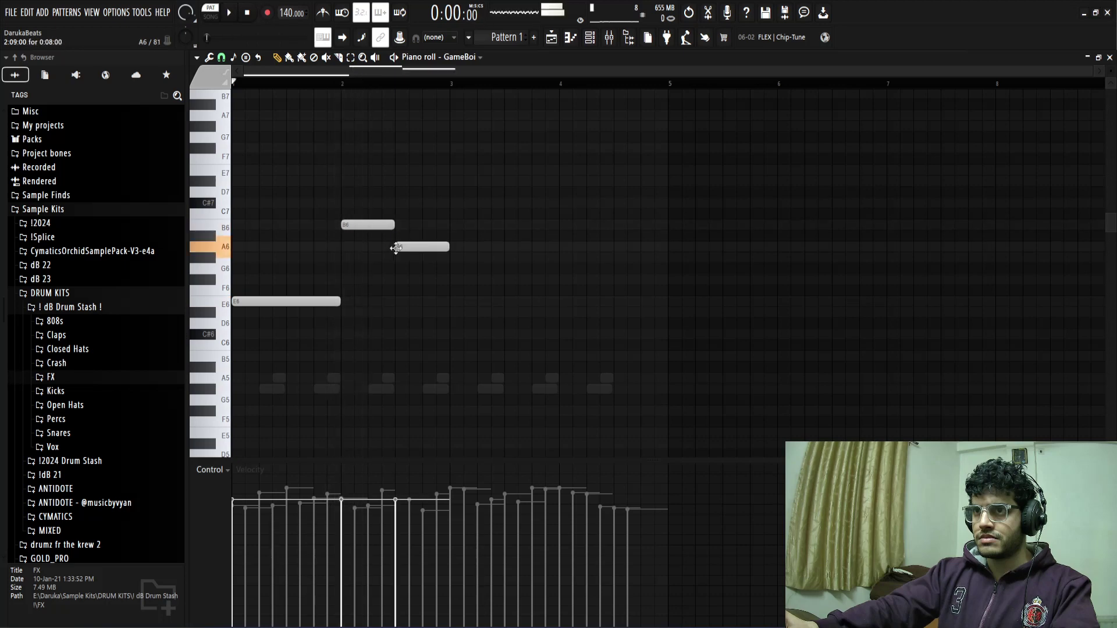
- Replace the B6 and A6 notes in bar 2 with a half-bar C#7 followed by a half-bar G#6
right_click(410, 246)
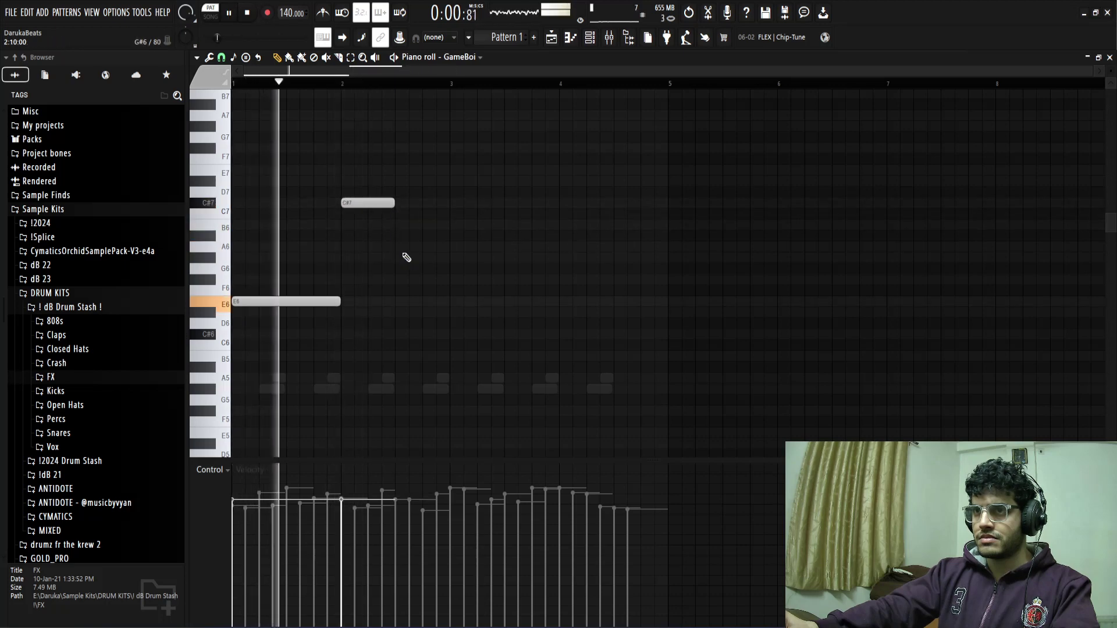
left_click(398, 226)
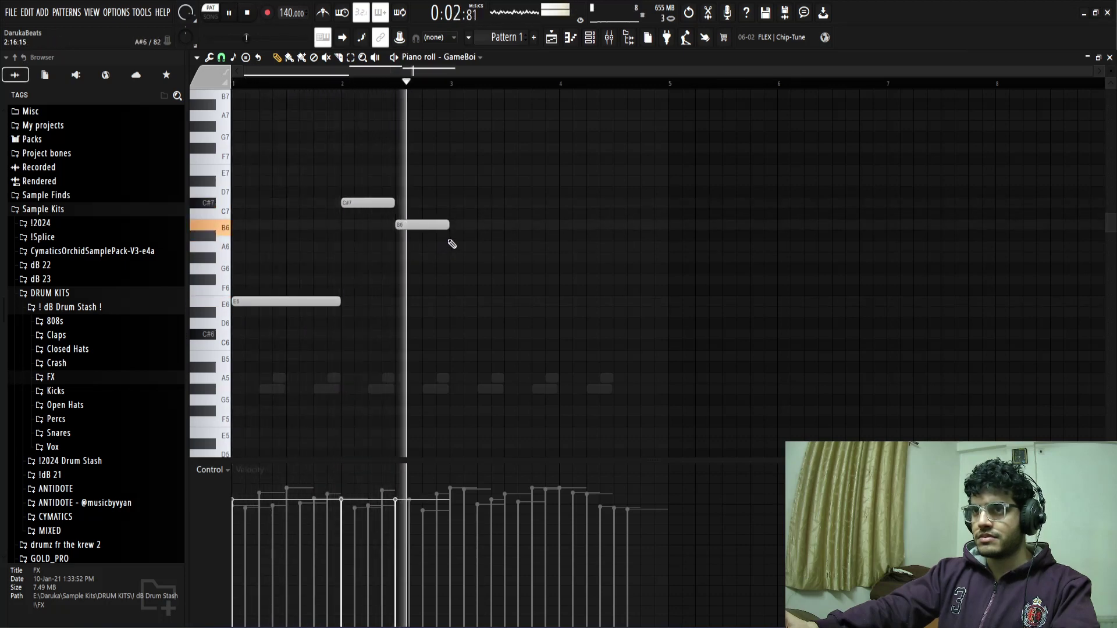
key("space")
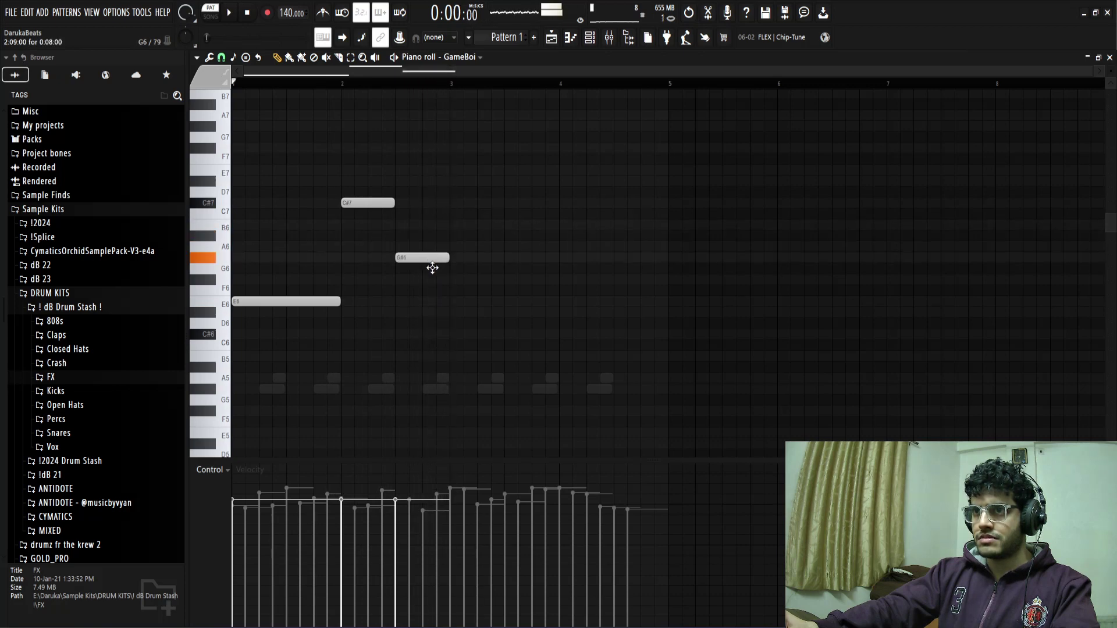
- Lower the second note in bar 2 to D#6 and copy bar 2's C#7 and D#6 notes to bar 4
key("space")
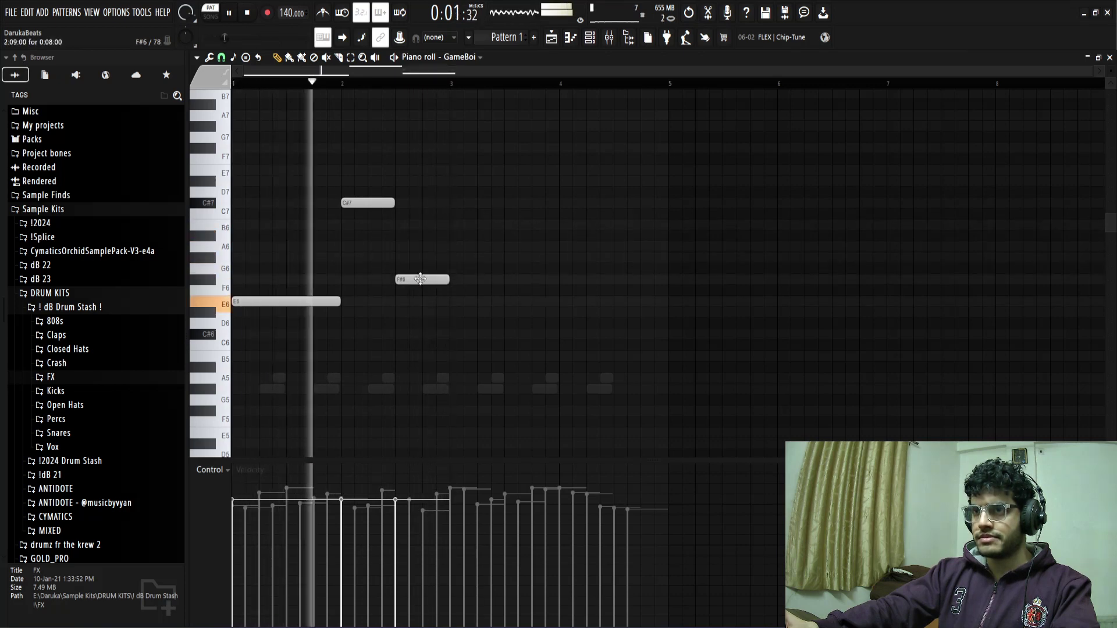
left_click_drag(425, 283, 425, 316)
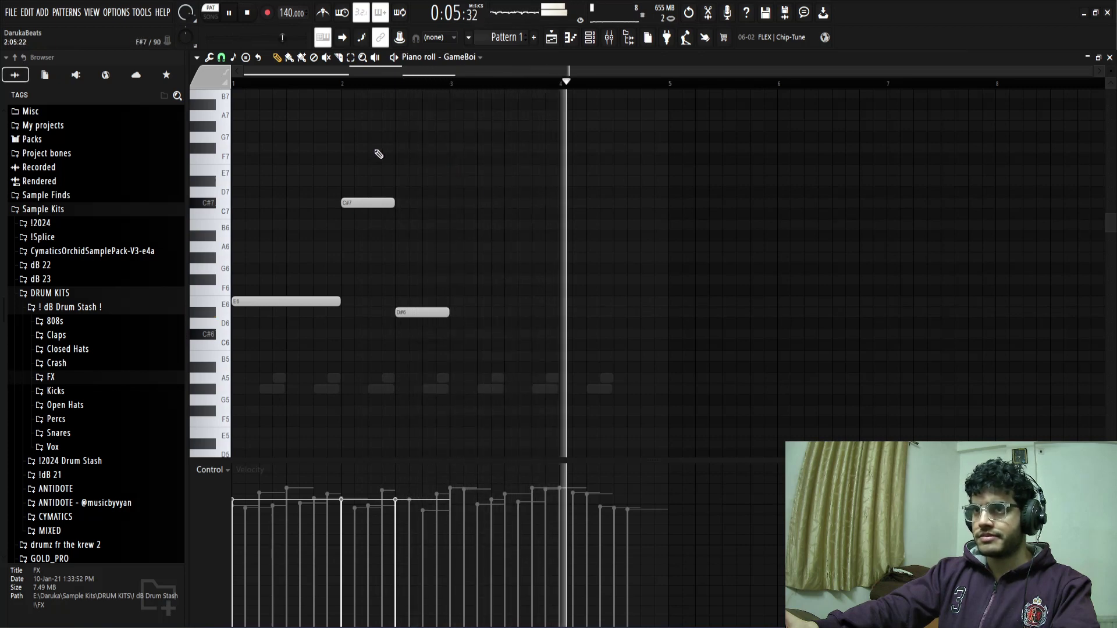
left_click_drag(372, 155, 436, 330)
left_click_drag(369, 201, 586, 192)
left_click(542, 150)
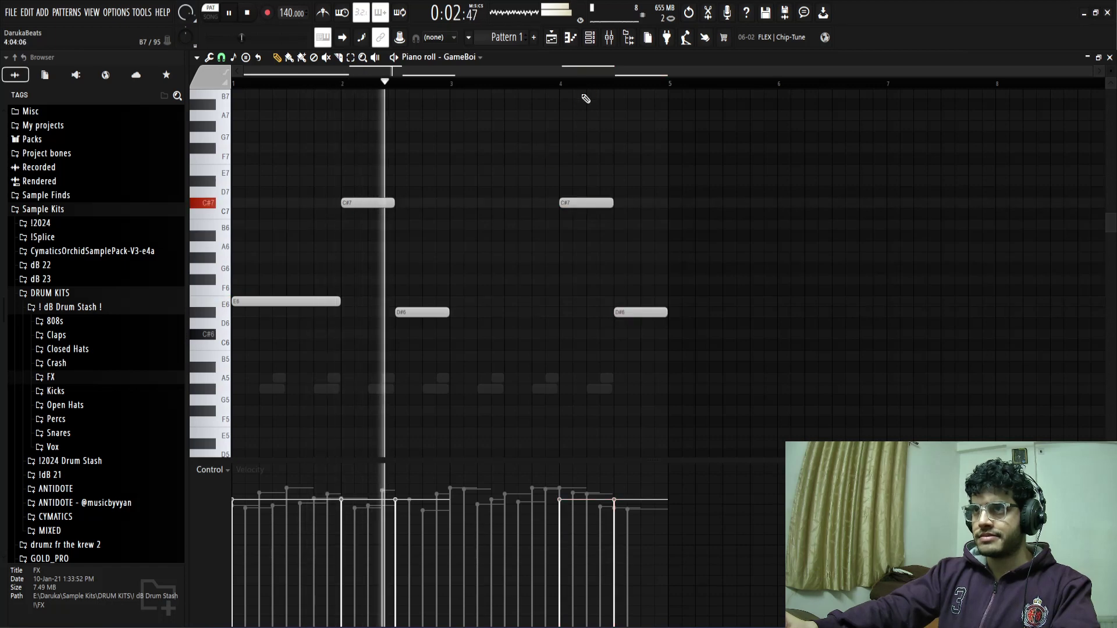
- Look through the GameBoi preset list while the pattern plays and close the plugin
left_click(590, 40)
left_click(344, 268)
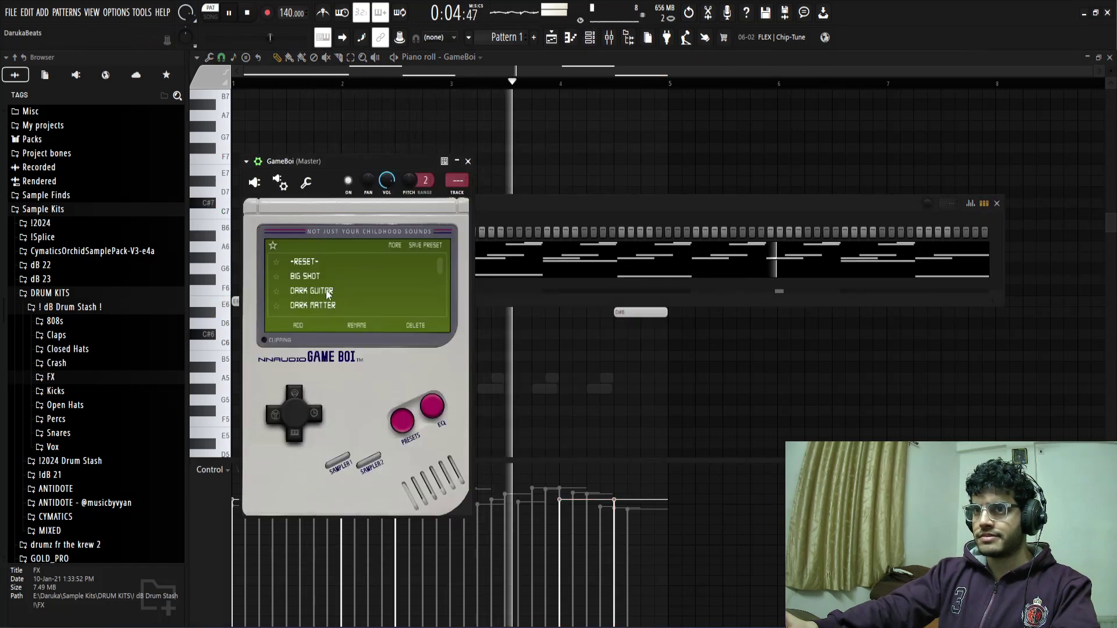
scroll(334, 296, "down", 5)
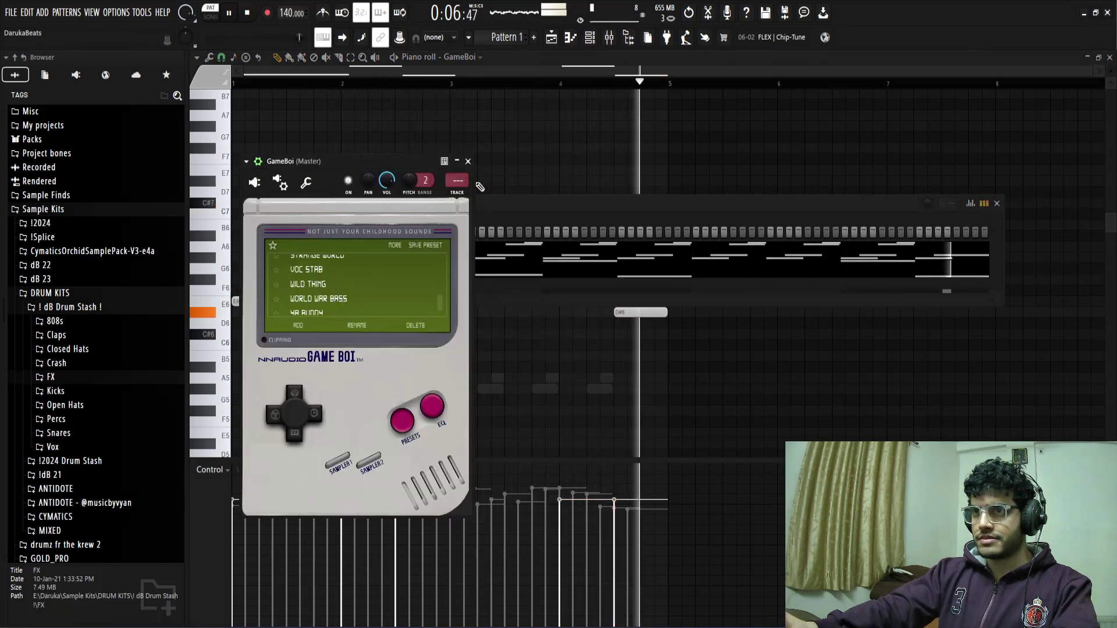
left_click(468, 162)
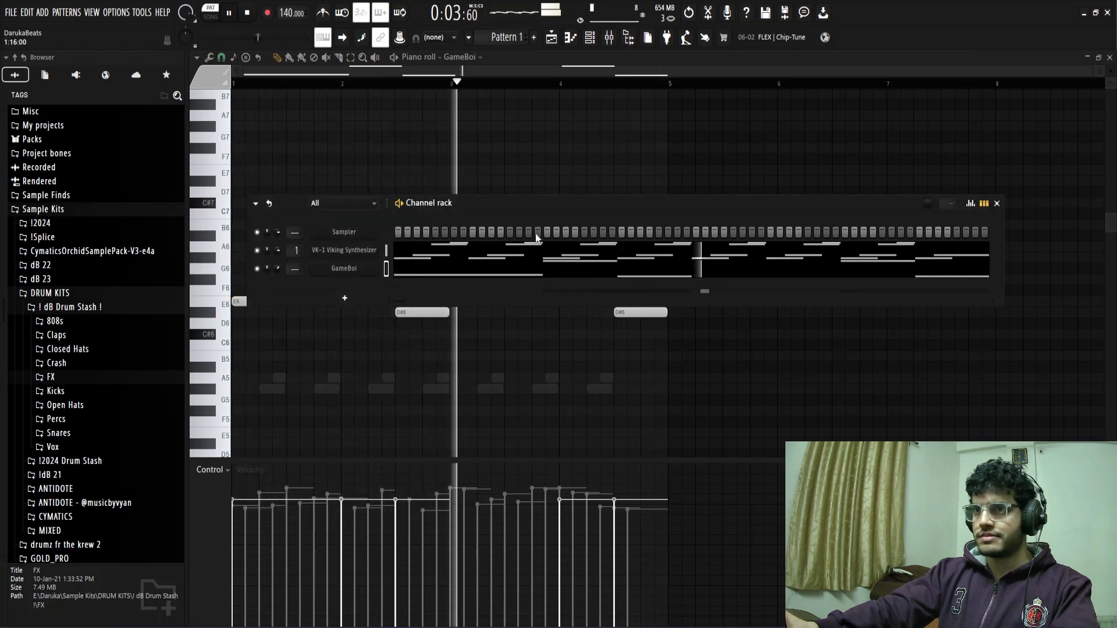
- Save the project in the February folder as "Gameboi 144bpm C#m 08-02-24"
key("ctrl+s")
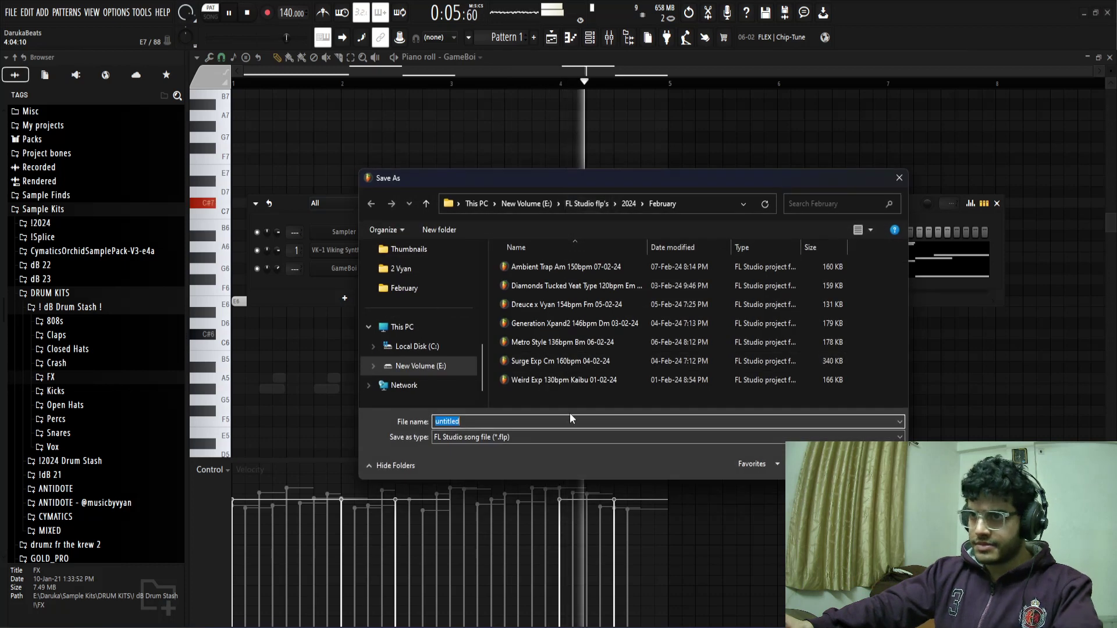
type("Game")
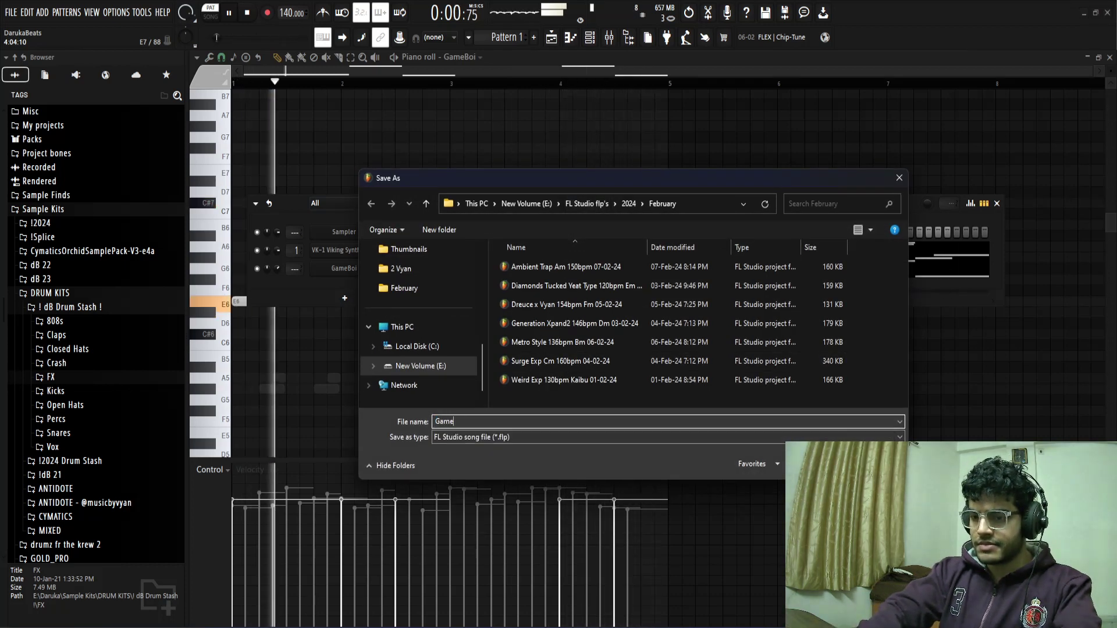
type("boi 1")
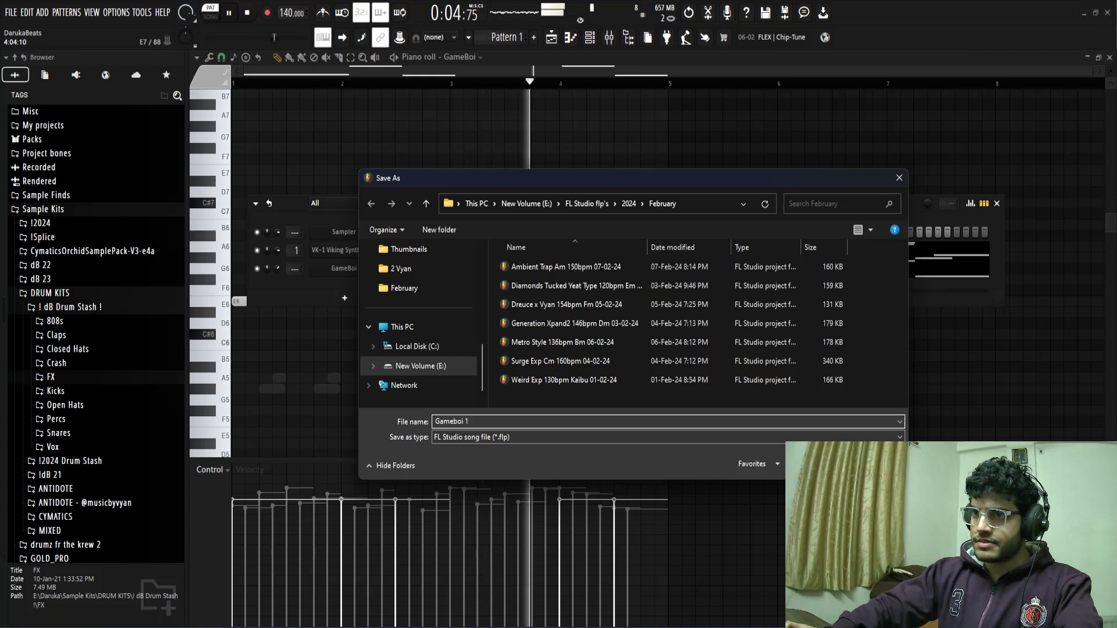
type("4")
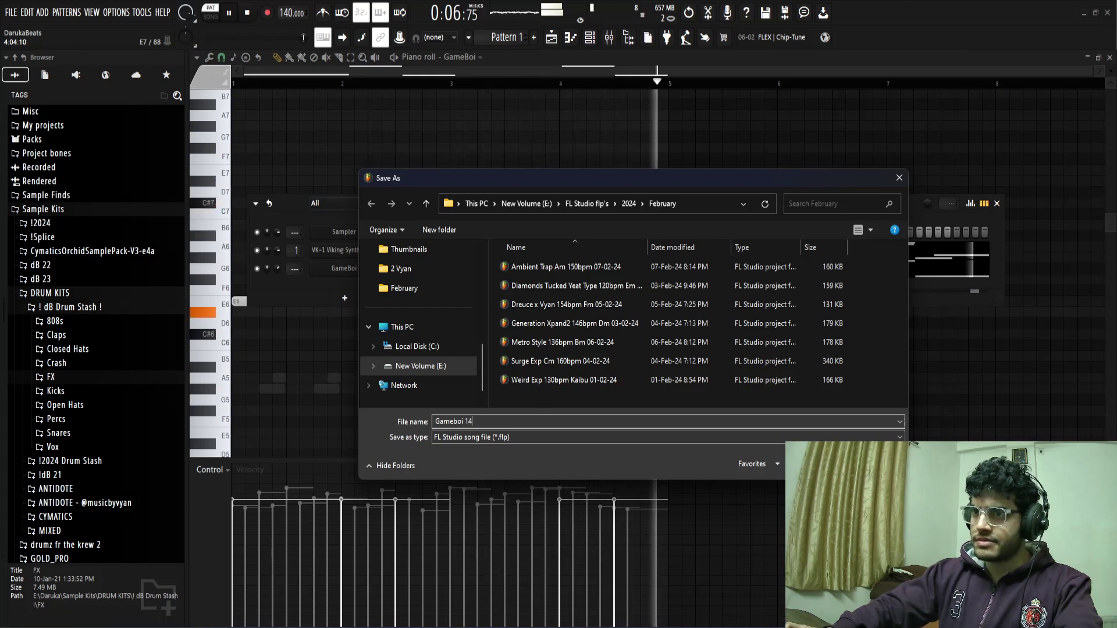
type("4bpm")
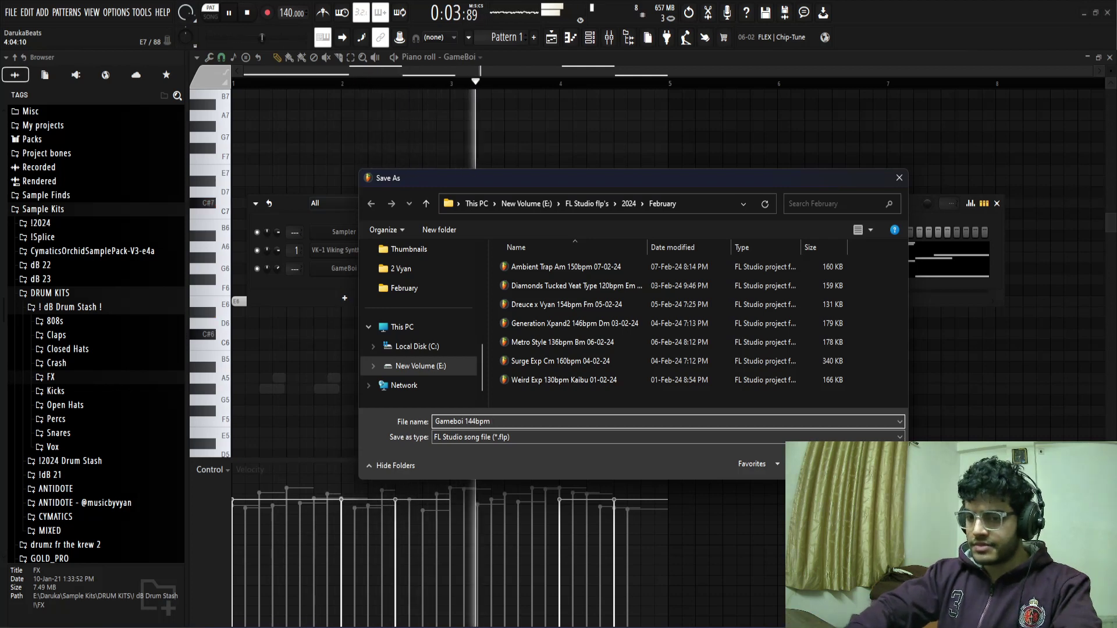
type(" C#m")
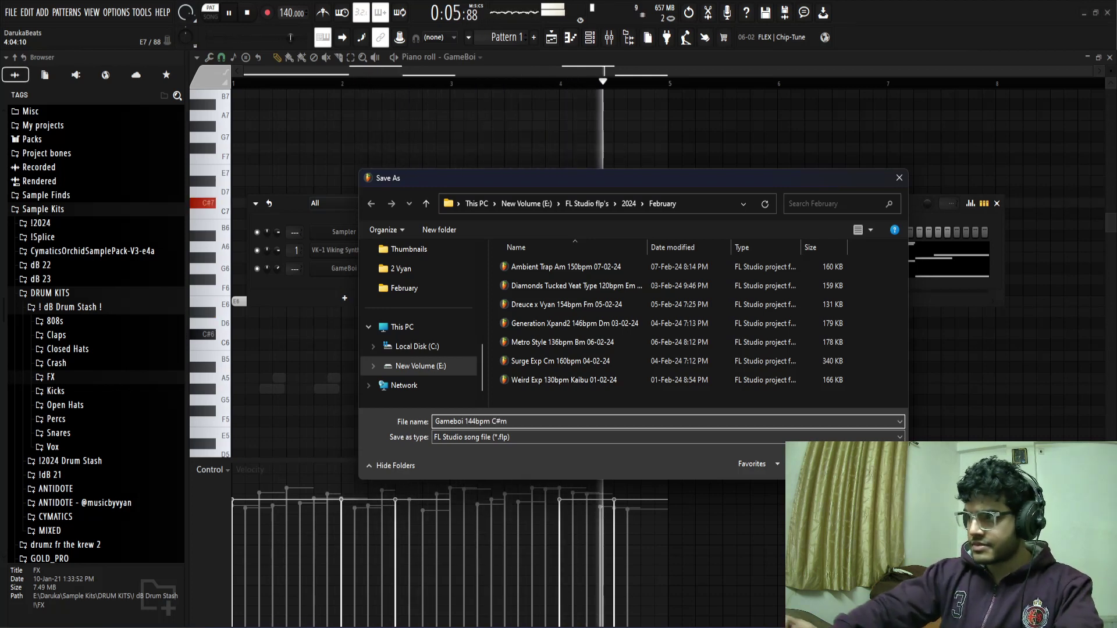
type(" 08-02-24")
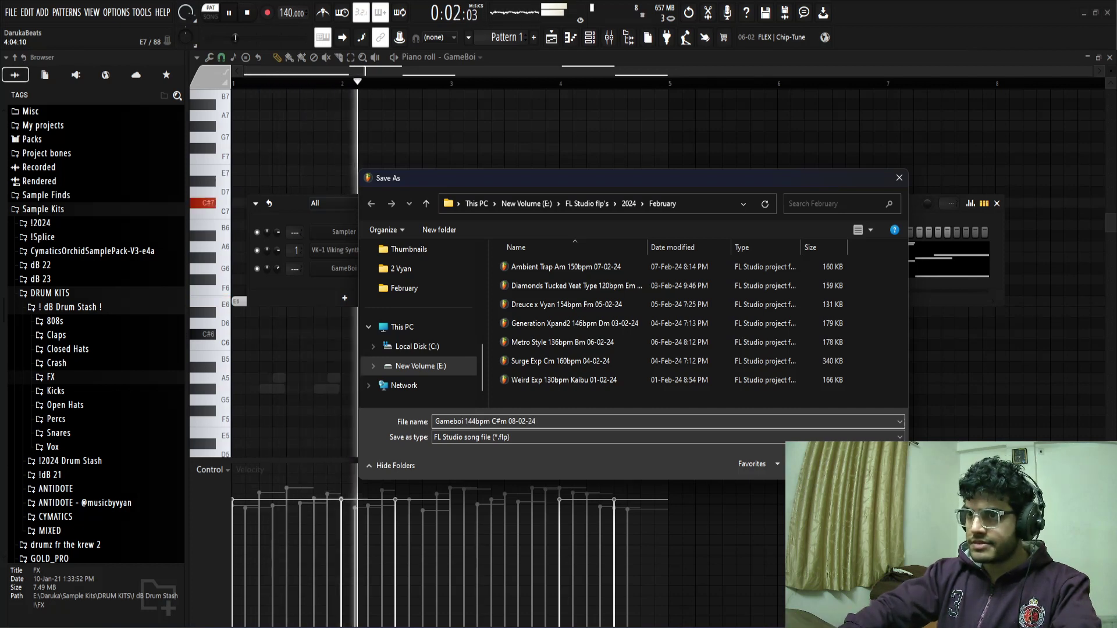
key("Return")
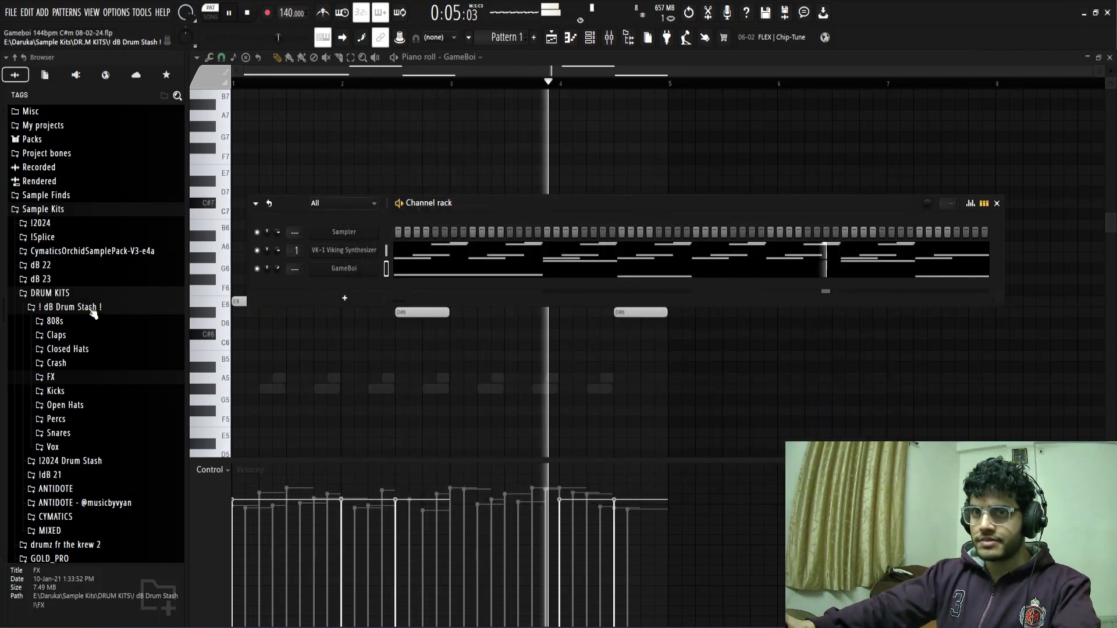
- Open the 10 - ABYSS Accents & Textures Collection in the Cymatics - DUALITY Beta kit and show the playlist
left_click(51, 293)
left_click(42, 223)
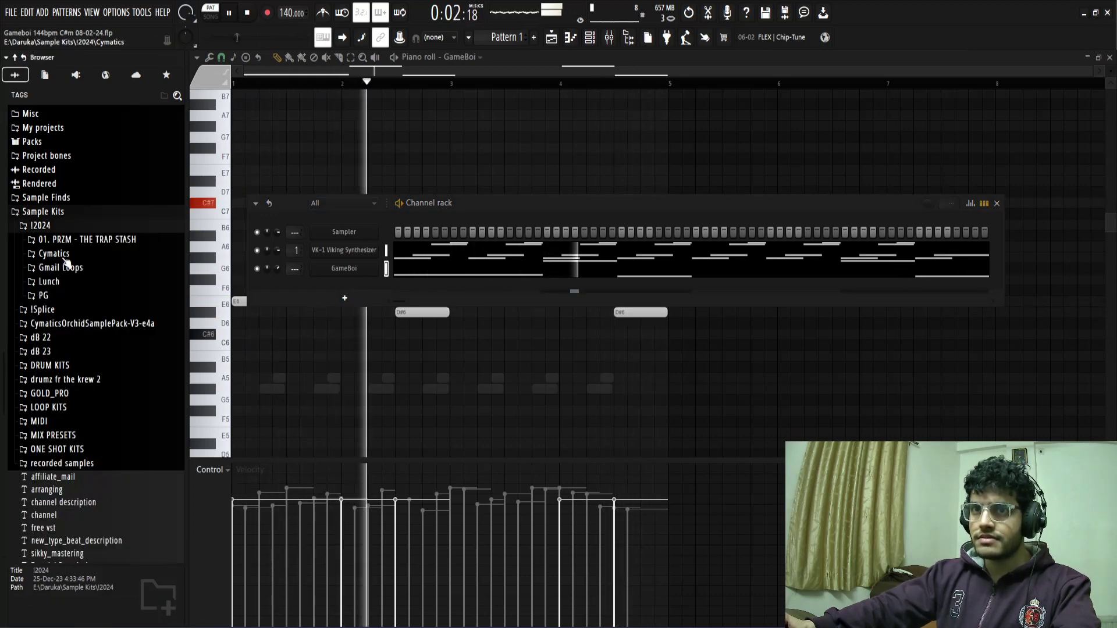
left_click(58, 255)
key("space")
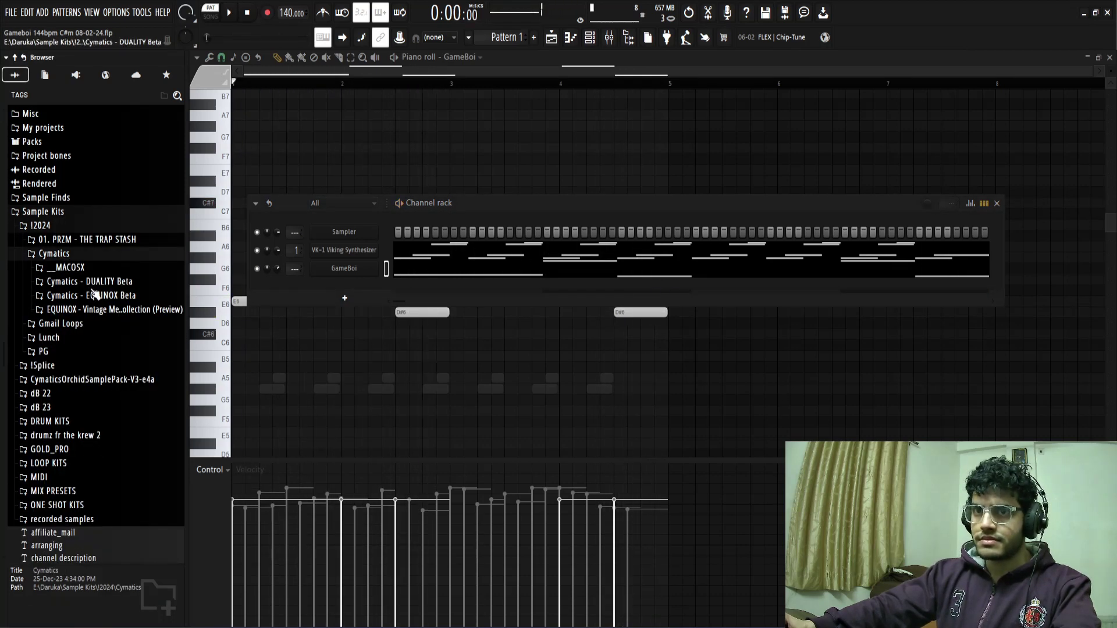
left_click(93, 283)
scroll(87, 315, "down", 3)
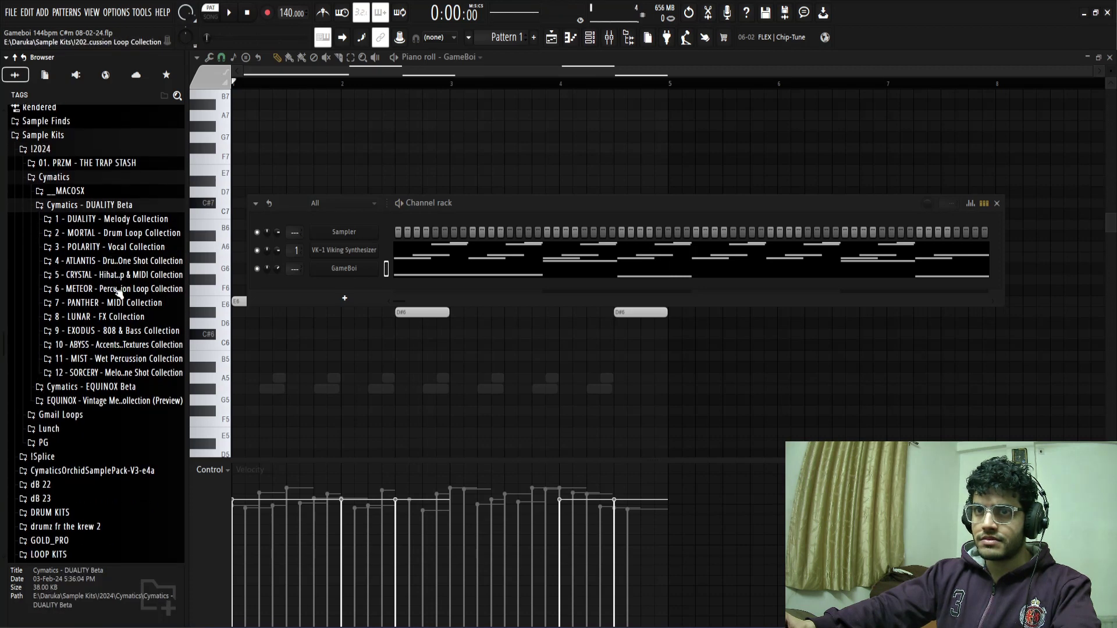
left_click(103, 346)
left_click_drag(189, 354, 258, 354)
left_click(551, 39)
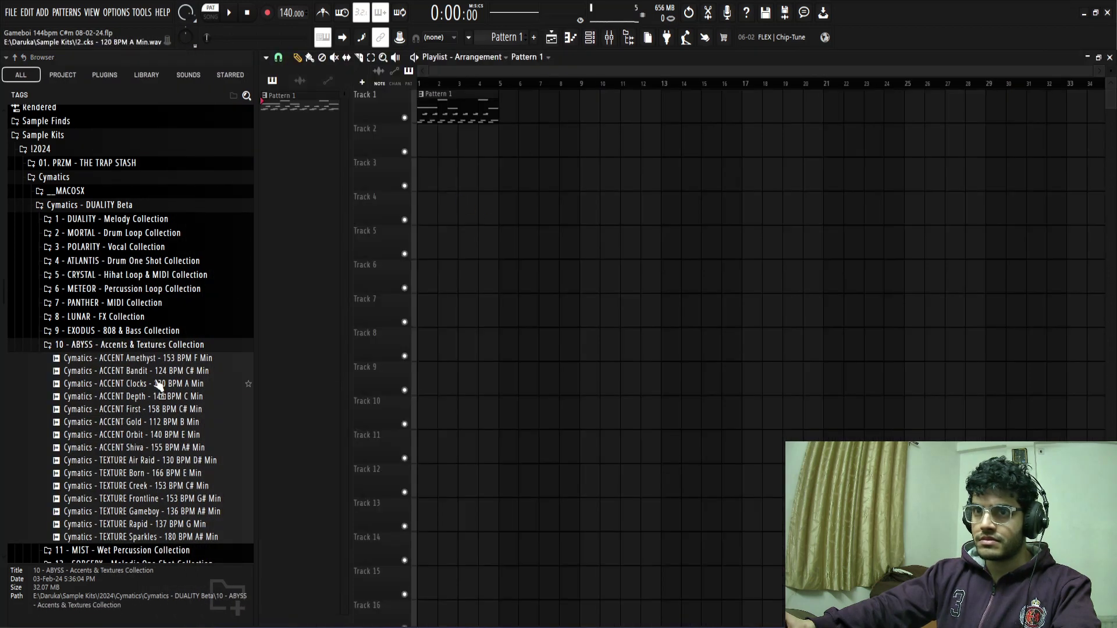
- Audition accents and textures in the ABYSS collection, including Depth, First, Gold, Orbit, Frontline, Gameboy, Rapid and Sparkles
left_click(142, 397)
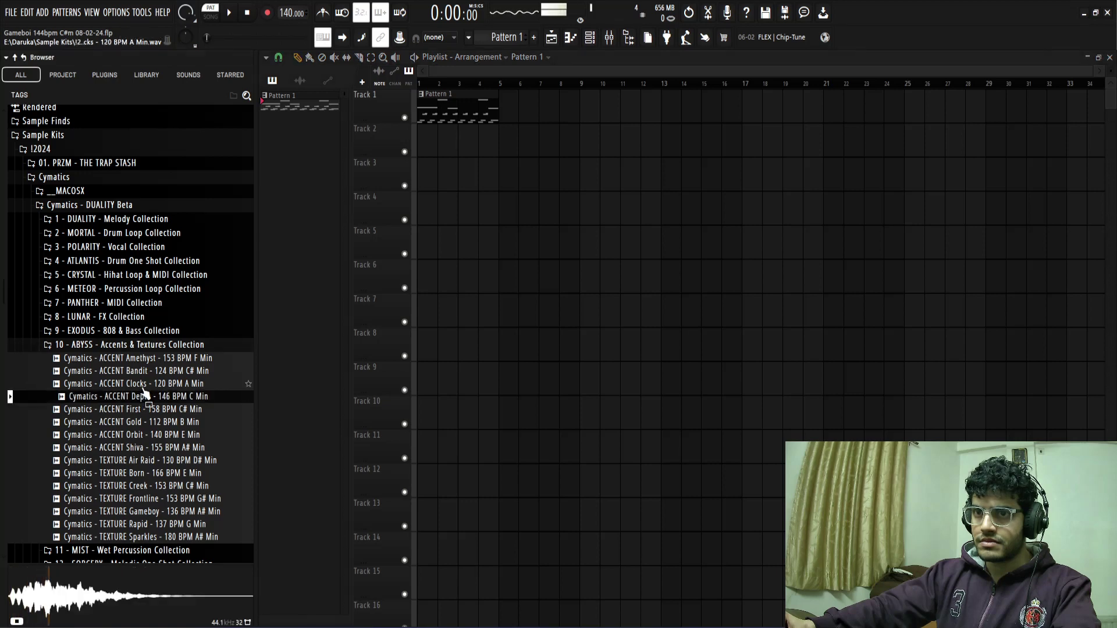
left_click(143, 409)
left_click(145, 421)
left_click(143, 434)
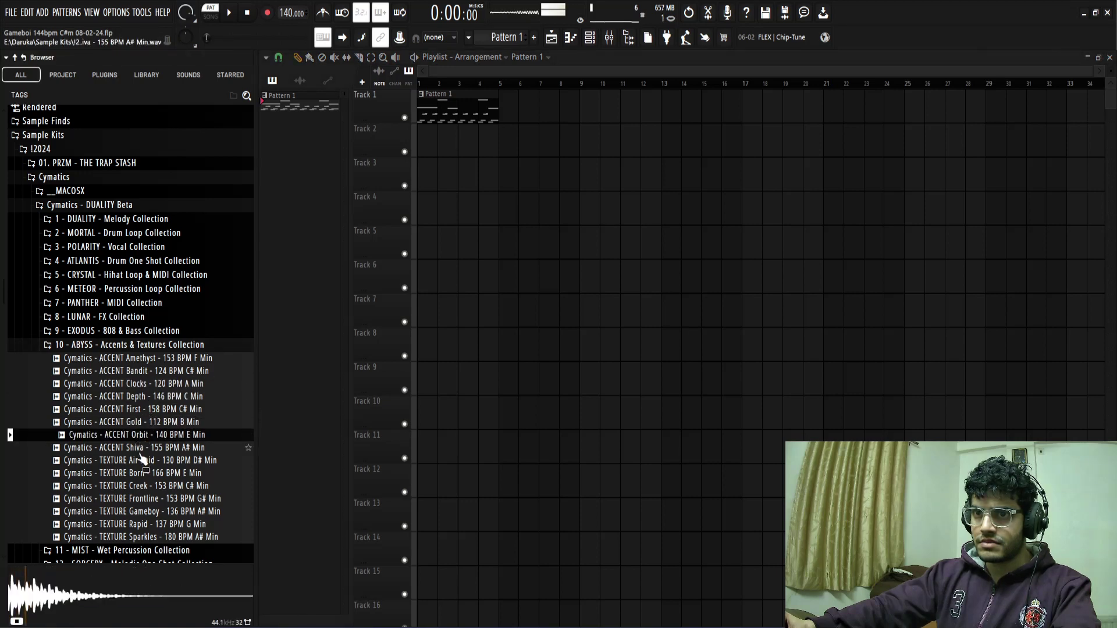
left_click(137, 498)
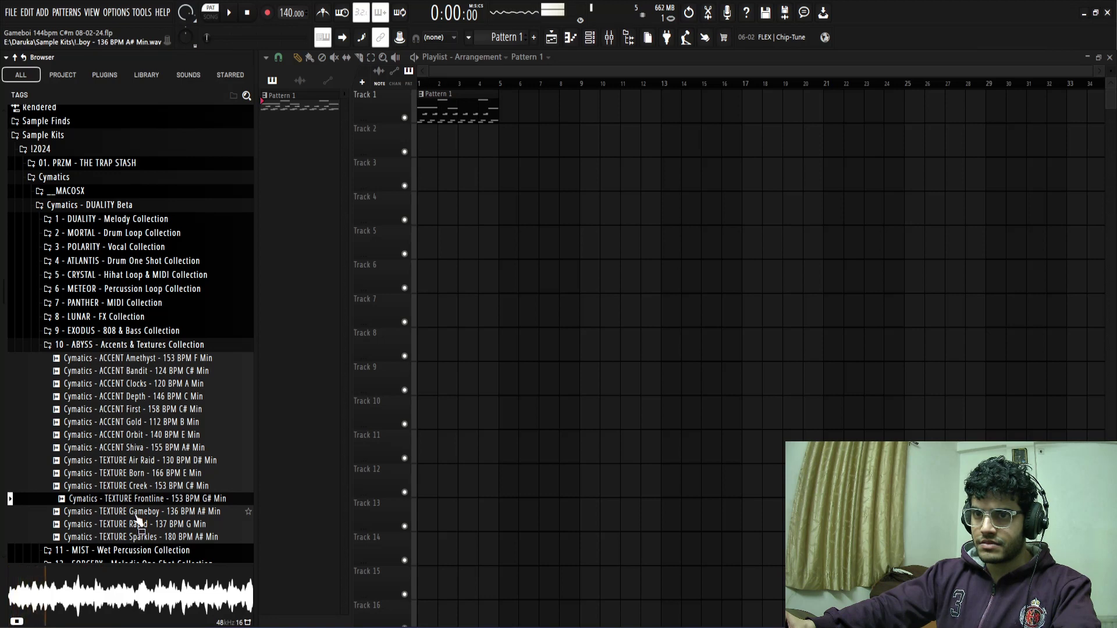
left_click(137, 512)
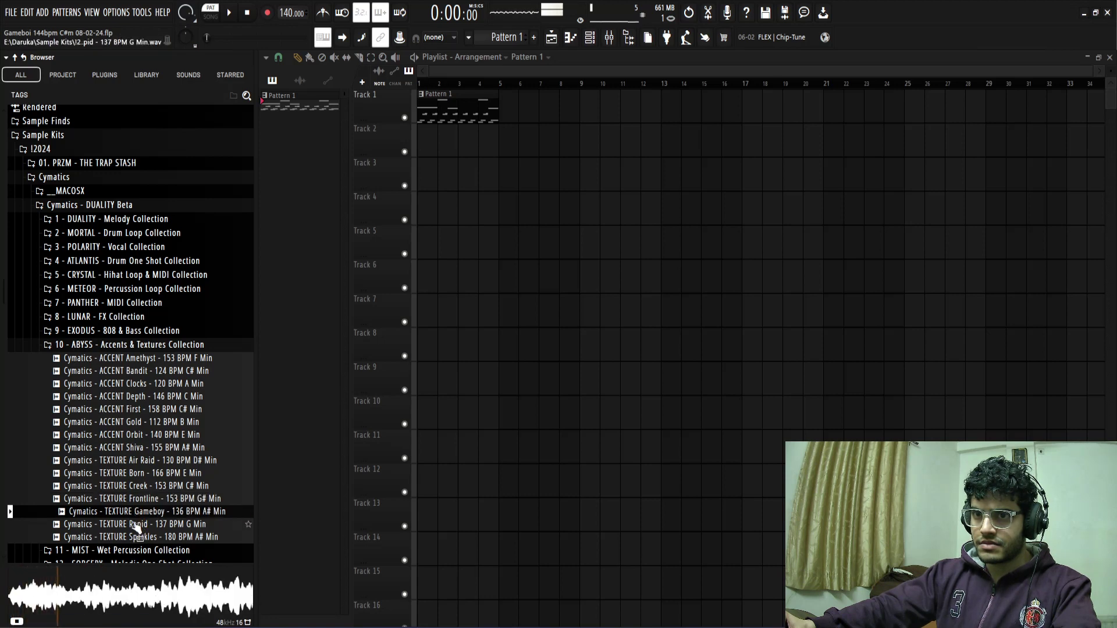
left_click(137, 524)
left_click(135, 537)
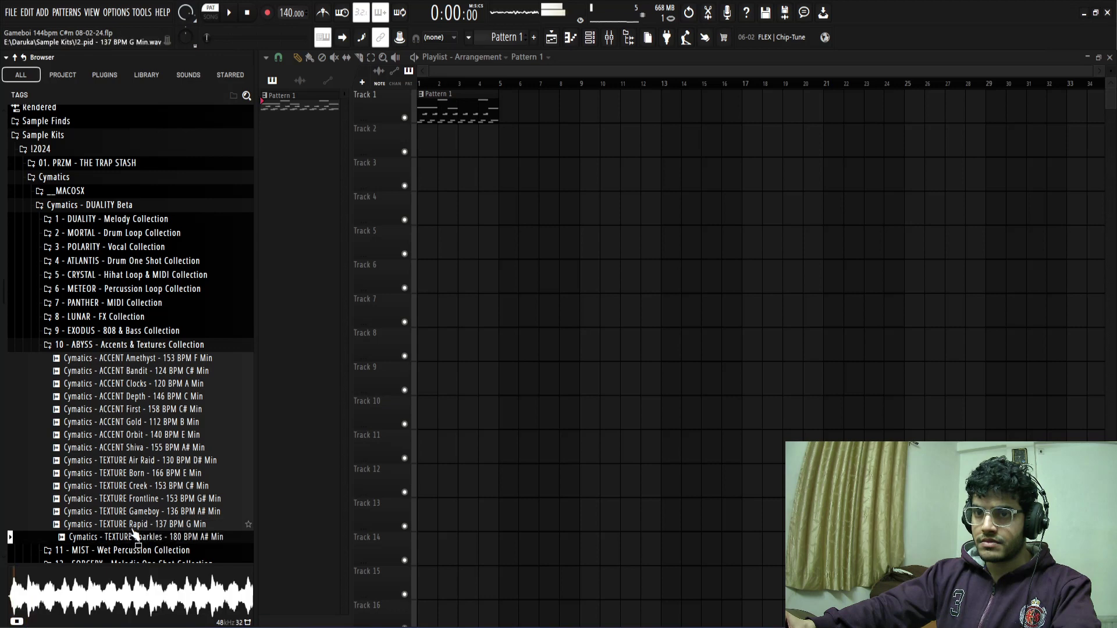
- Place the Cymatics TEXTURE Gameboy - 136 BPM A# Min sample on Track 2 at bar 1, ending at about bar 5
left_click_drag(132, 515, 307, 361)
left_click_drag(425, 155, 437, 152)
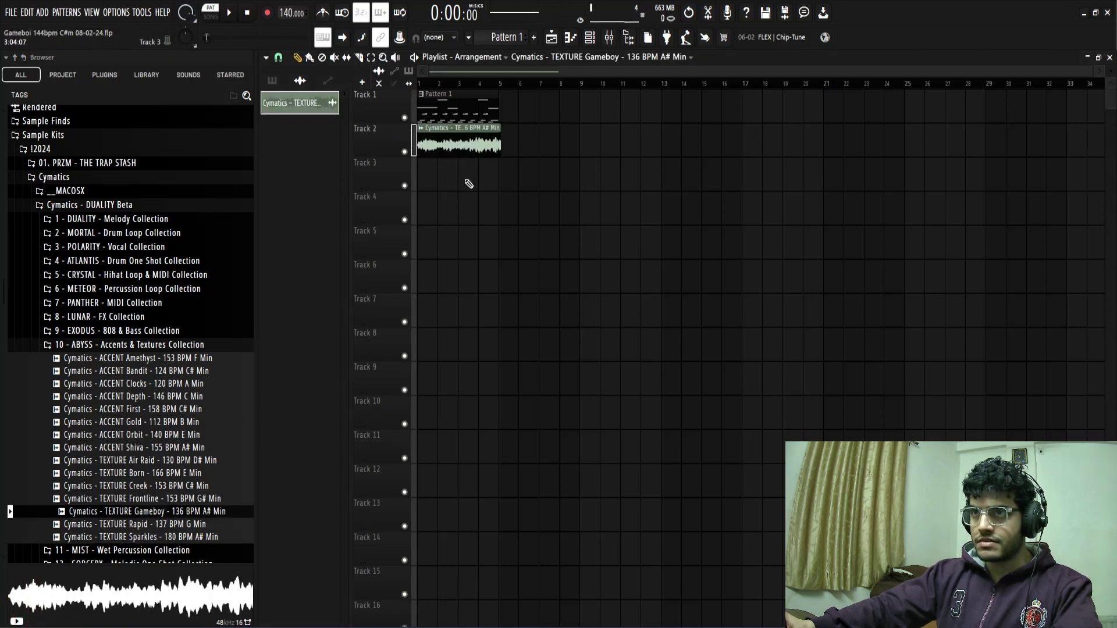
scroll(467, 183, "up", 5)
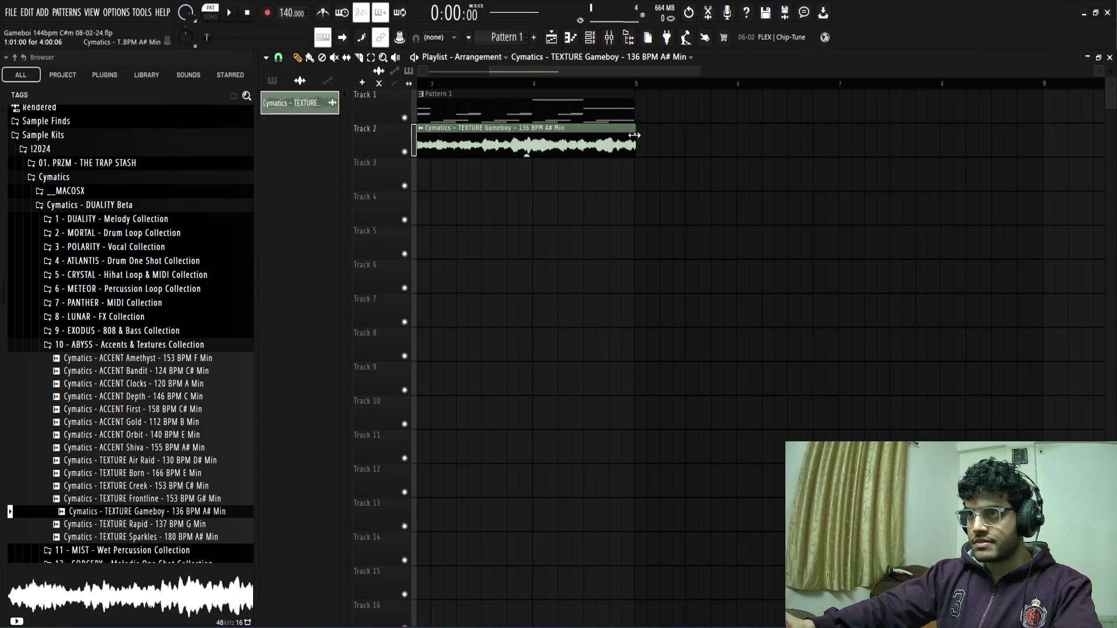
scroll(632, 138, "up", 3)
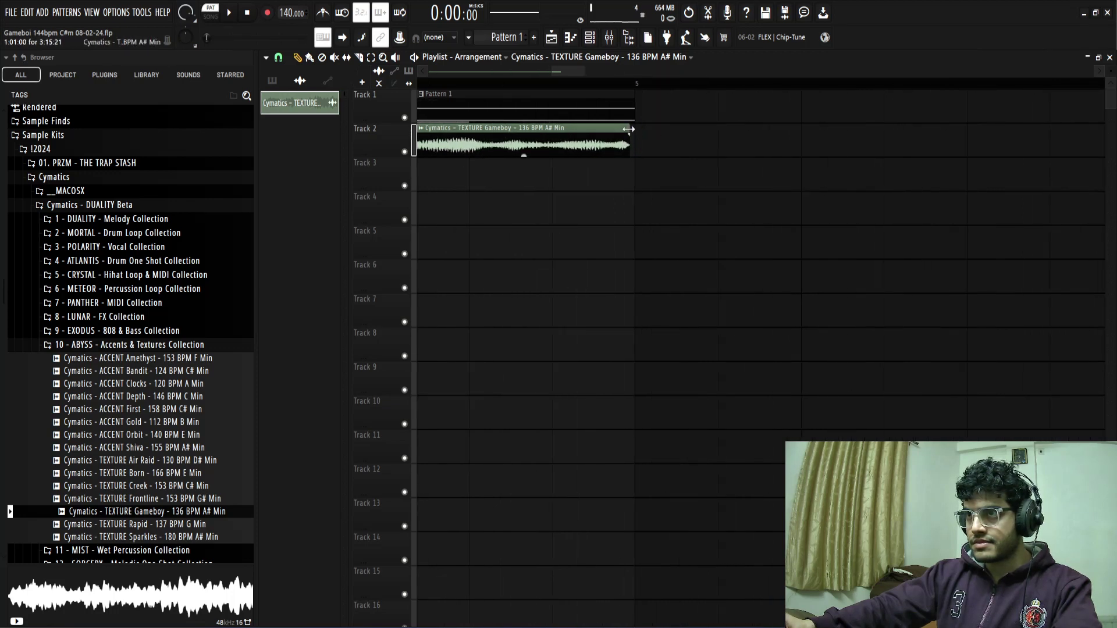
scroll(813, 216, "down", 3)
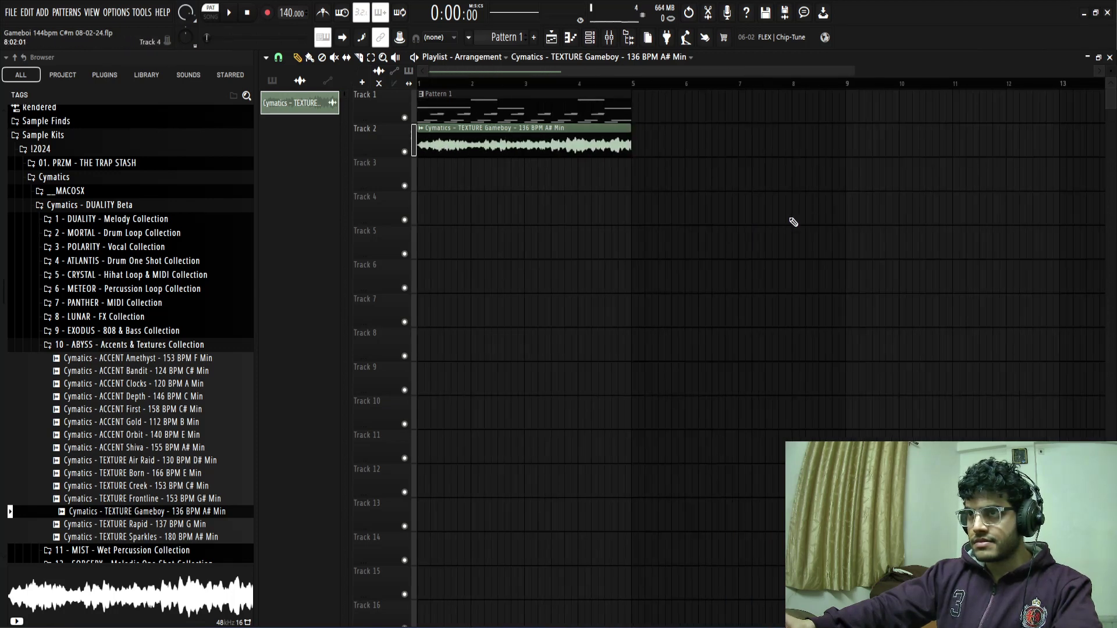
- Configure the Gameboy texture clip with Stretch time-stretching mode, 42% volume and routing to mixer insert 2
double_click(576, 148)
left_click(615, 237)
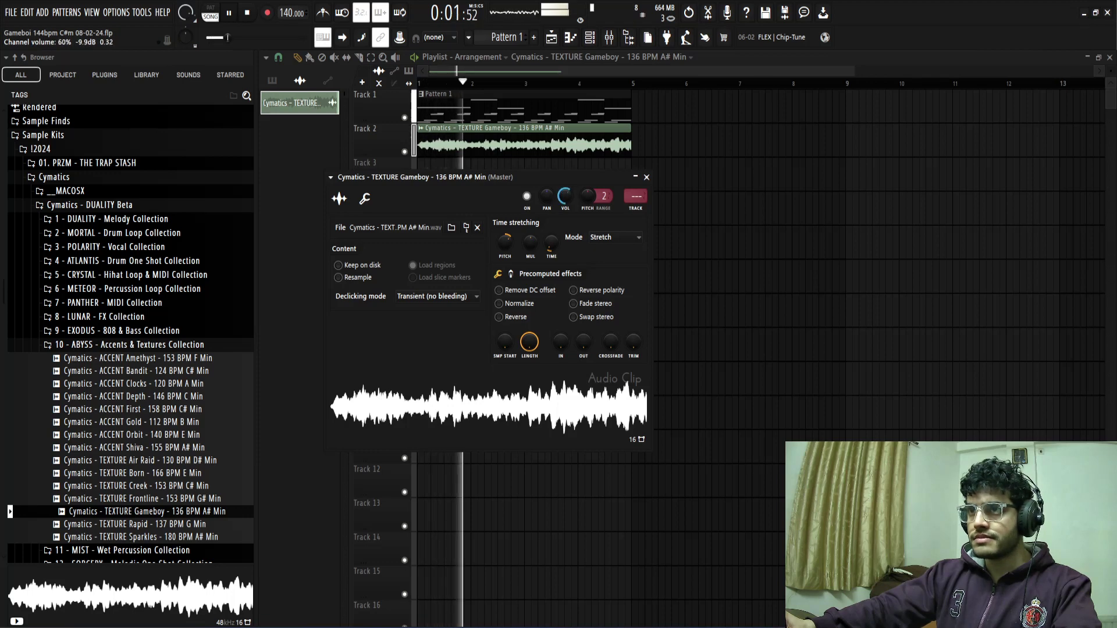
left_click_drag(565, 196, 566, 232)
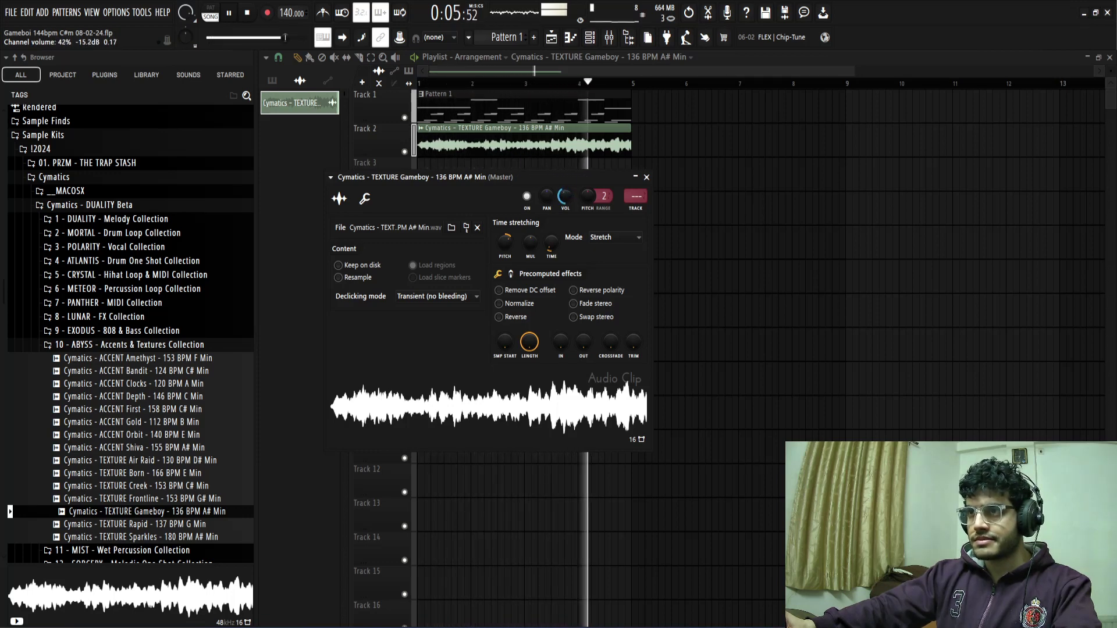
left_click(640, 214)
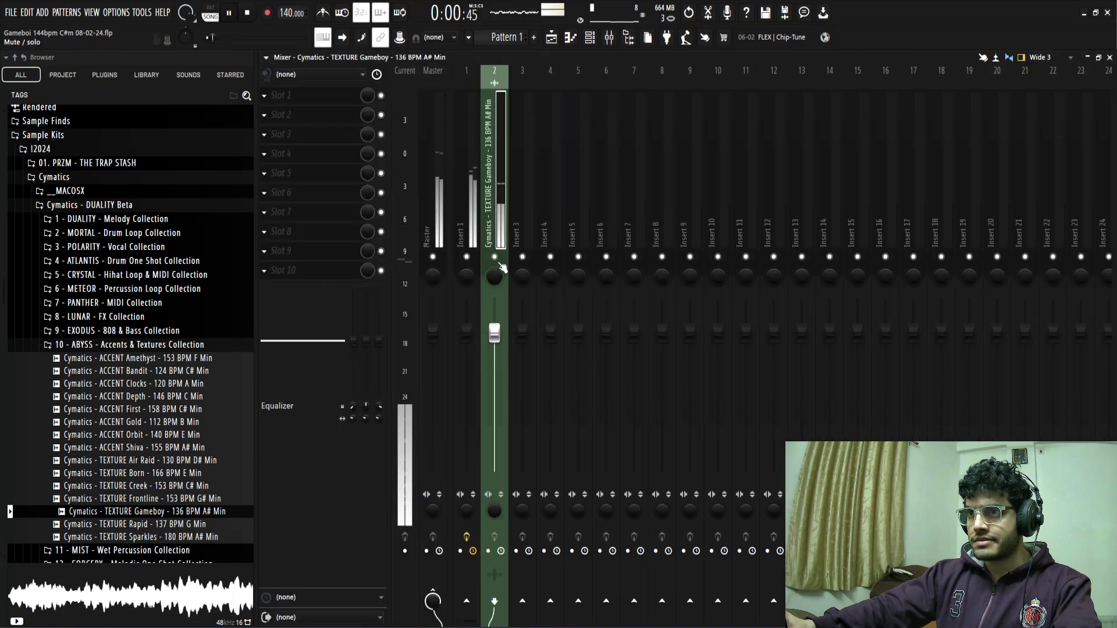
- Load MAutopan with a rate of 2.386 Hz in slot 4 and Gross Beat in slot 5 of the Gameboy texture's mixer track
left_click(285, 158)
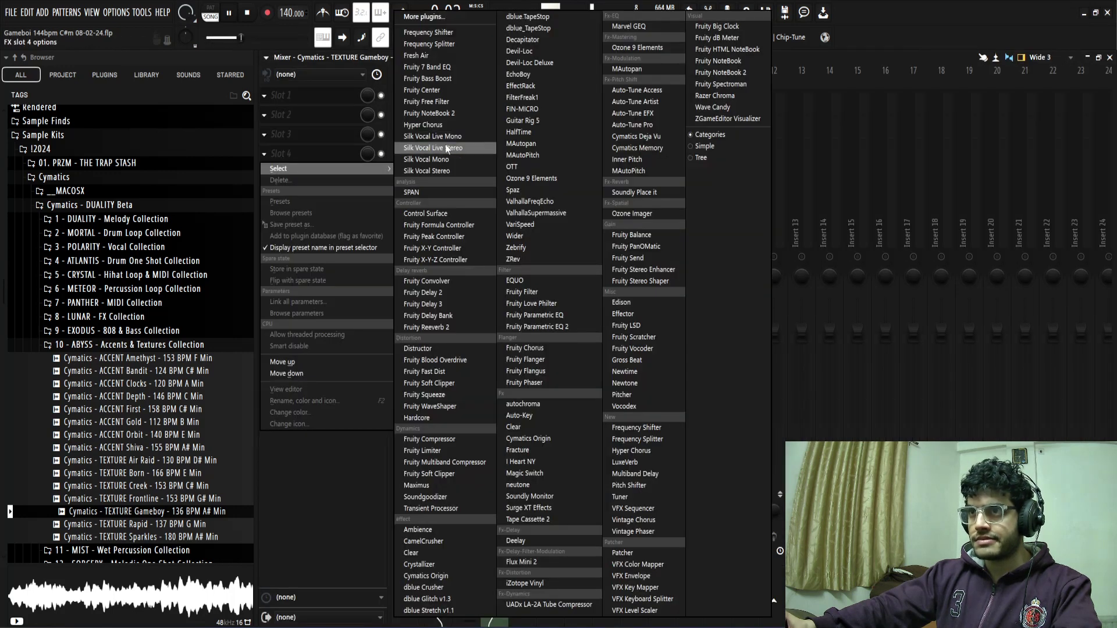
left_click(328, 147)
left_click(286, 154)
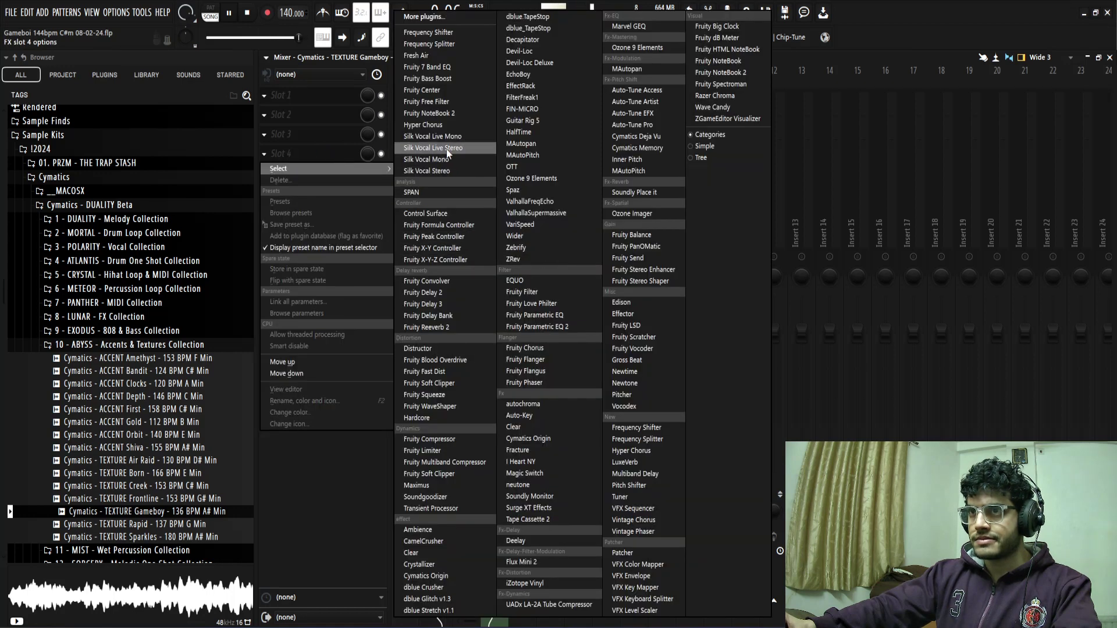
left_click(536, 148)
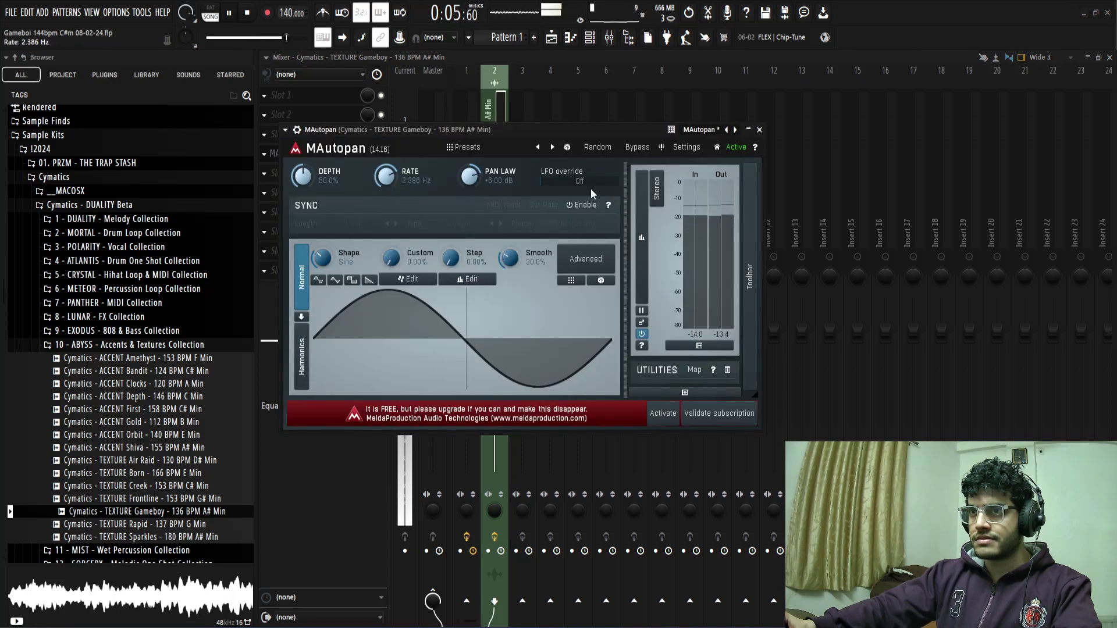
left_click(759, 130)
left_click(285, 177)
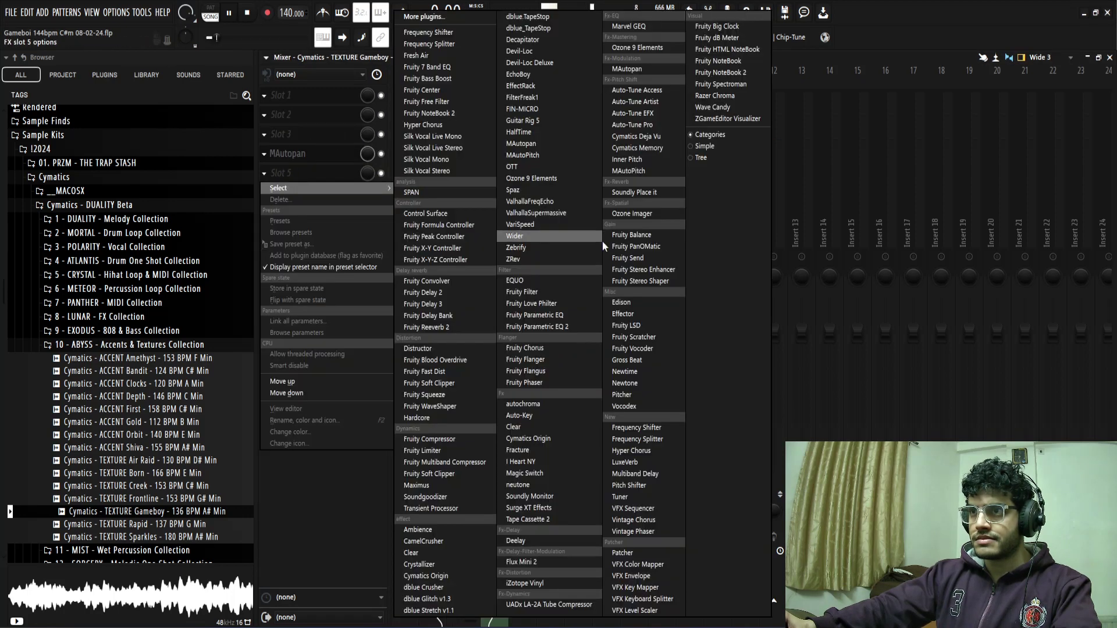
left_click(628, 361)
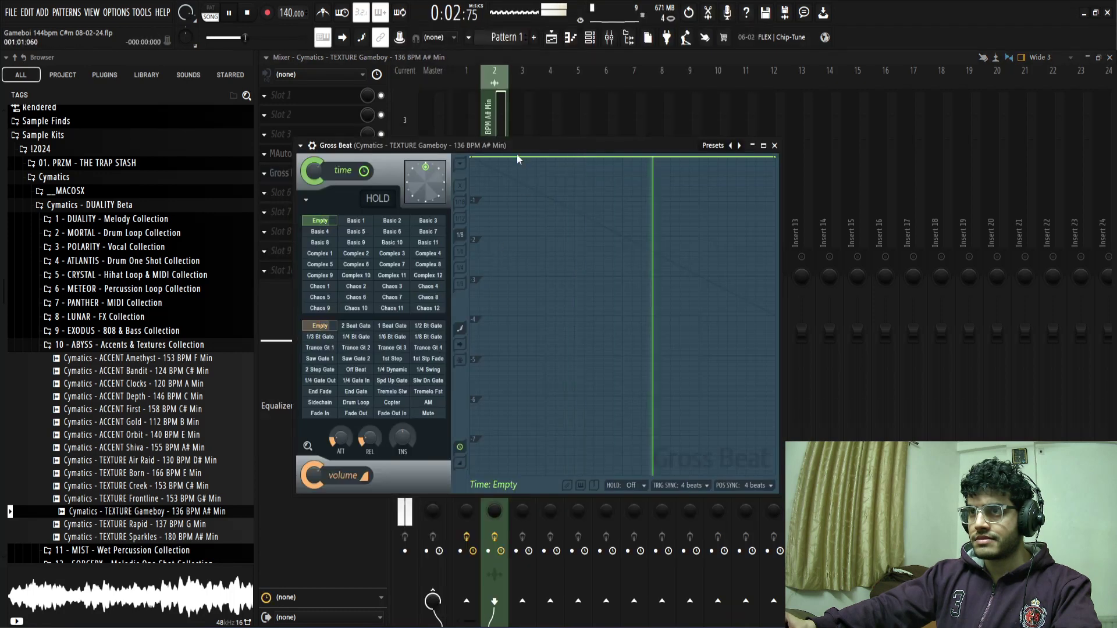
- Apply Gross Beat's Trance Gt 1 volume gate to the Gameboy texture
left_click_drag(518, 146, 656, 144)
left_click(529, 328)
key("space")
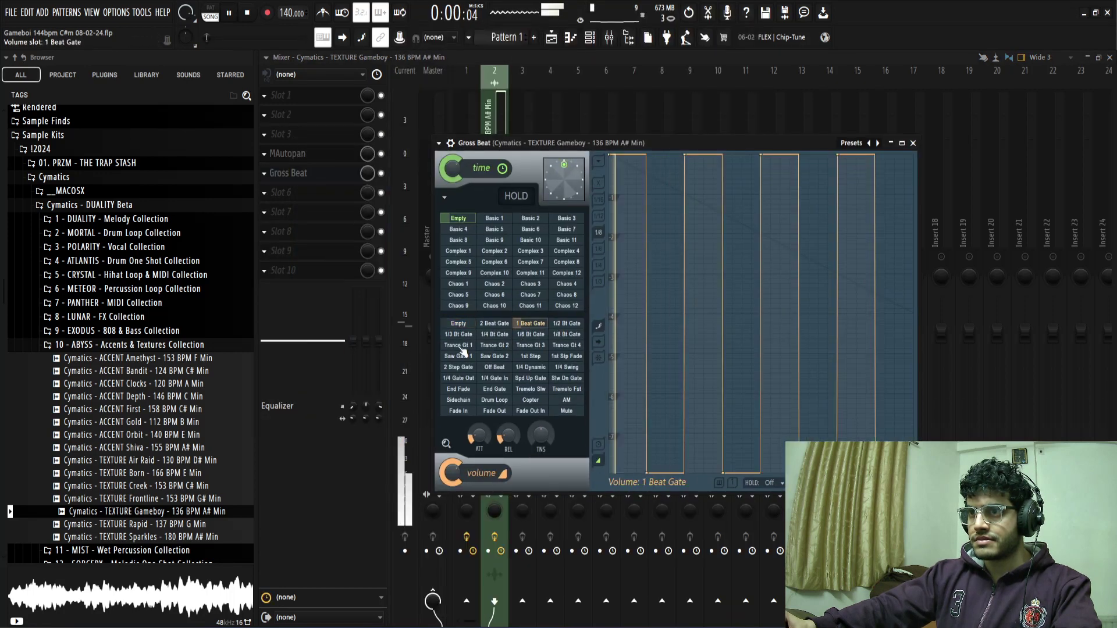
left_click(460, 346)
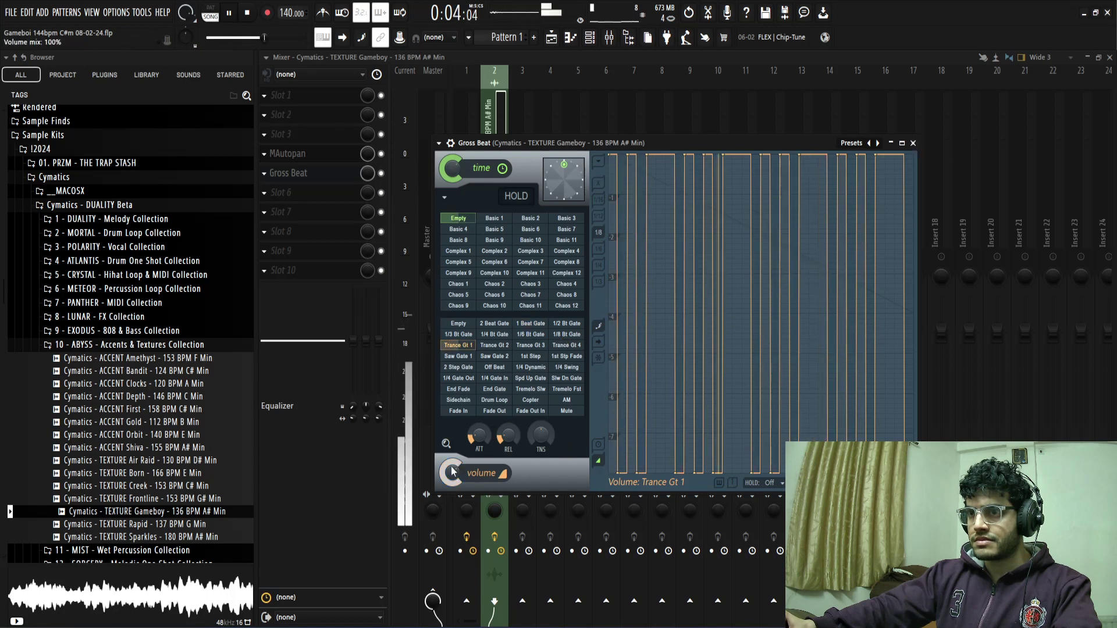
left_click(913, 143)
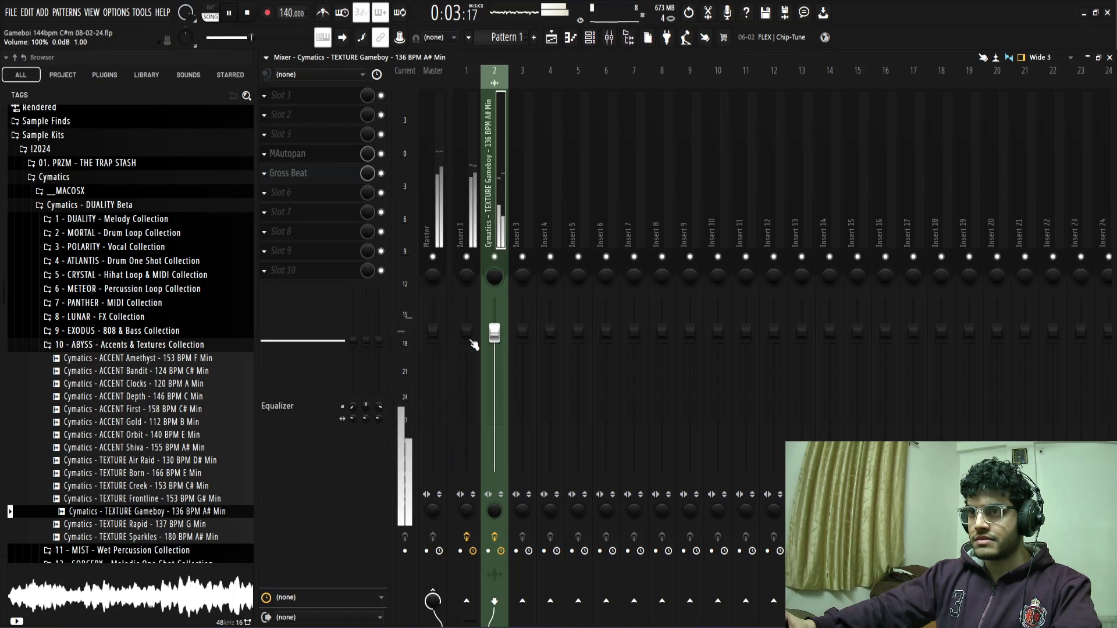
- Lower the Insert 1 fader to about -5.8 dB and raise the Gameboy texture's mixer track to about 1.8 dB
left_click_drag(466, 331, 466, 346)
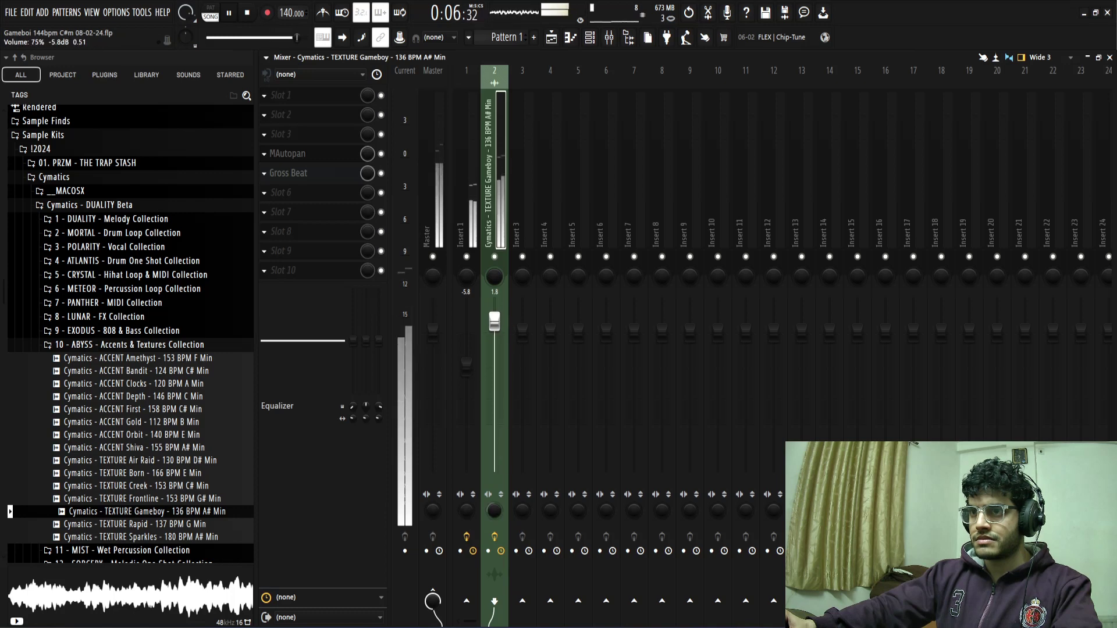
left_click(551, 47)
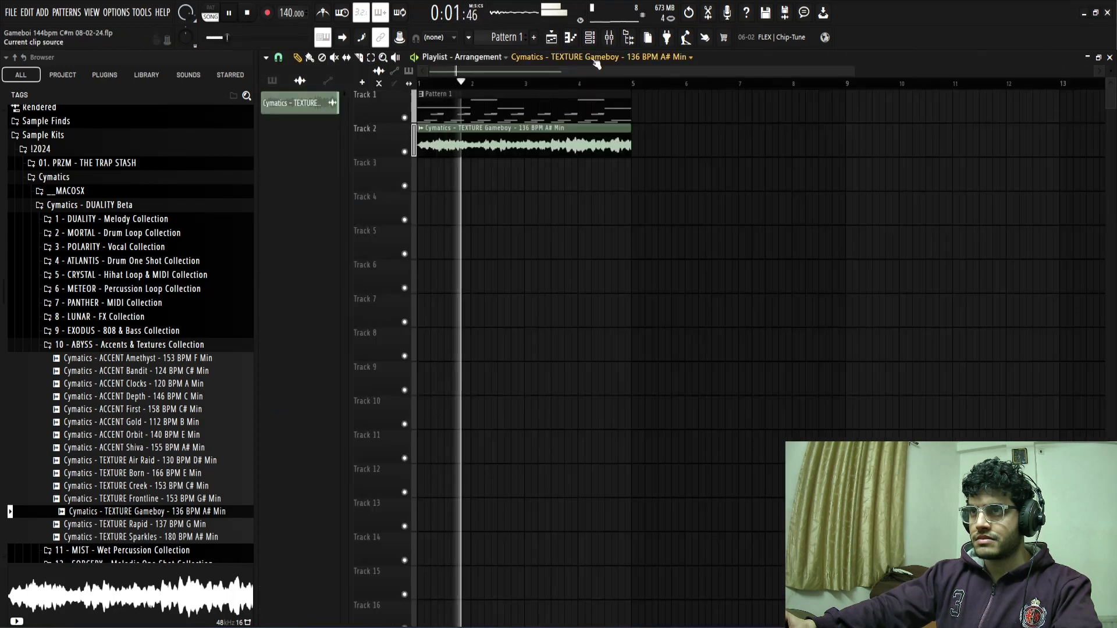
left_click(281, 82)
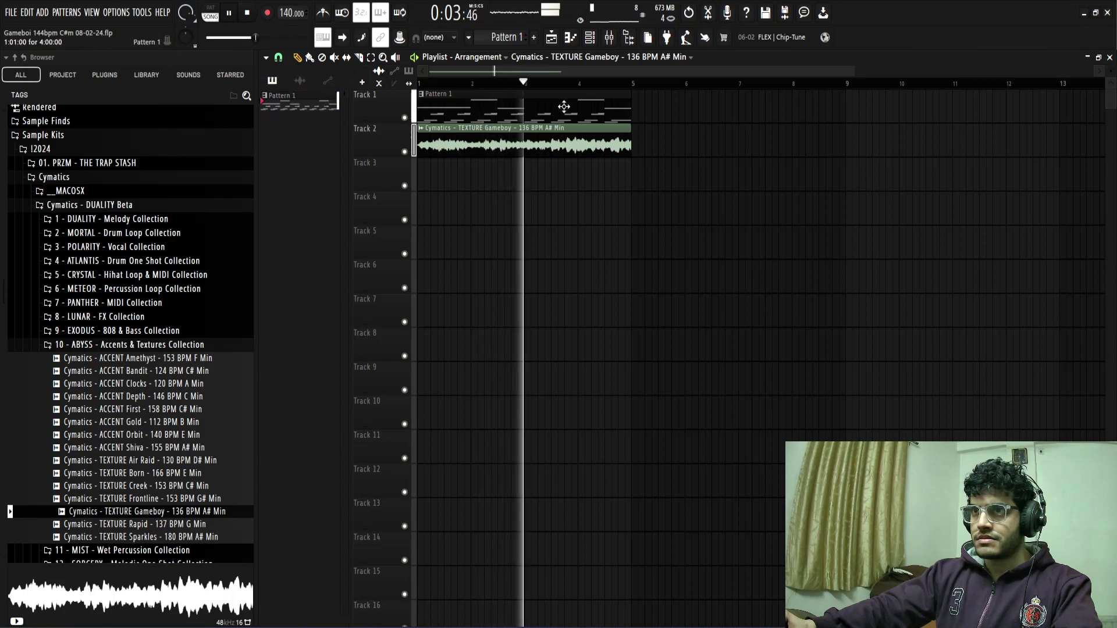
- Route the GameBoi channel to mixer insert 2 alongside the Gameboy texture
left_click(591, 40)
left_click(415, 205)
left_click(410, 217)
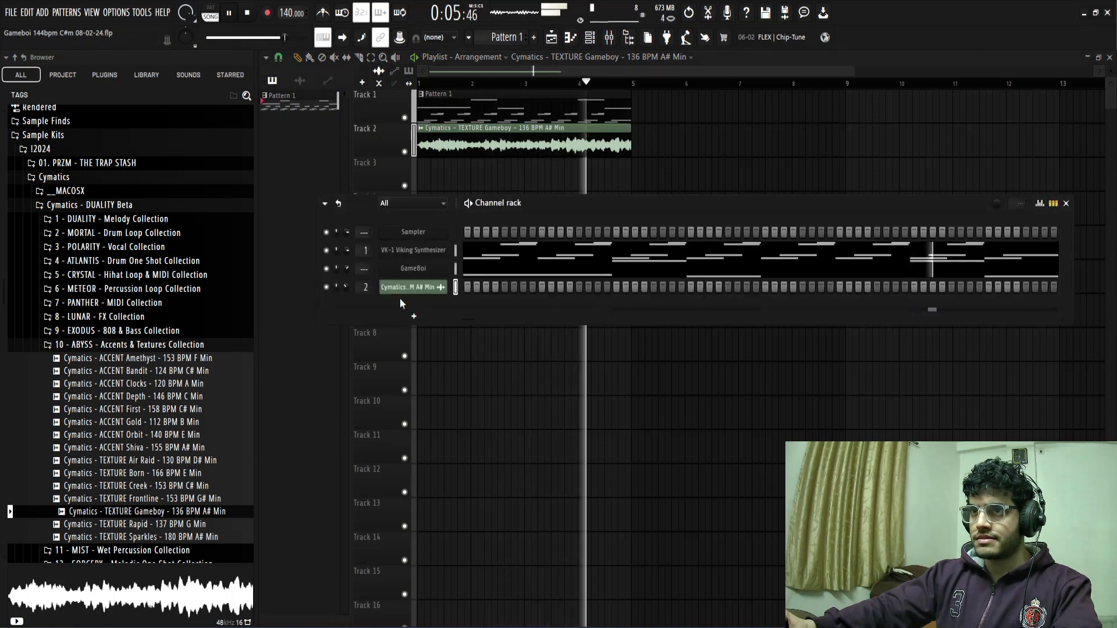
left_click(608, 38)
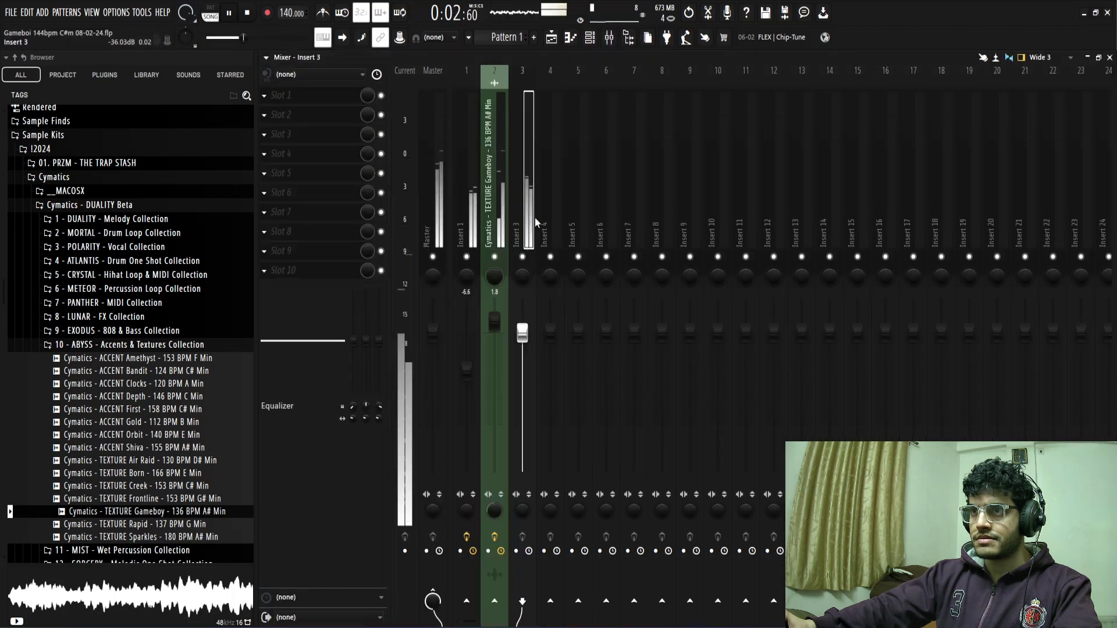
left_click(592, 39)
scroll(360, 269, "down", 1)
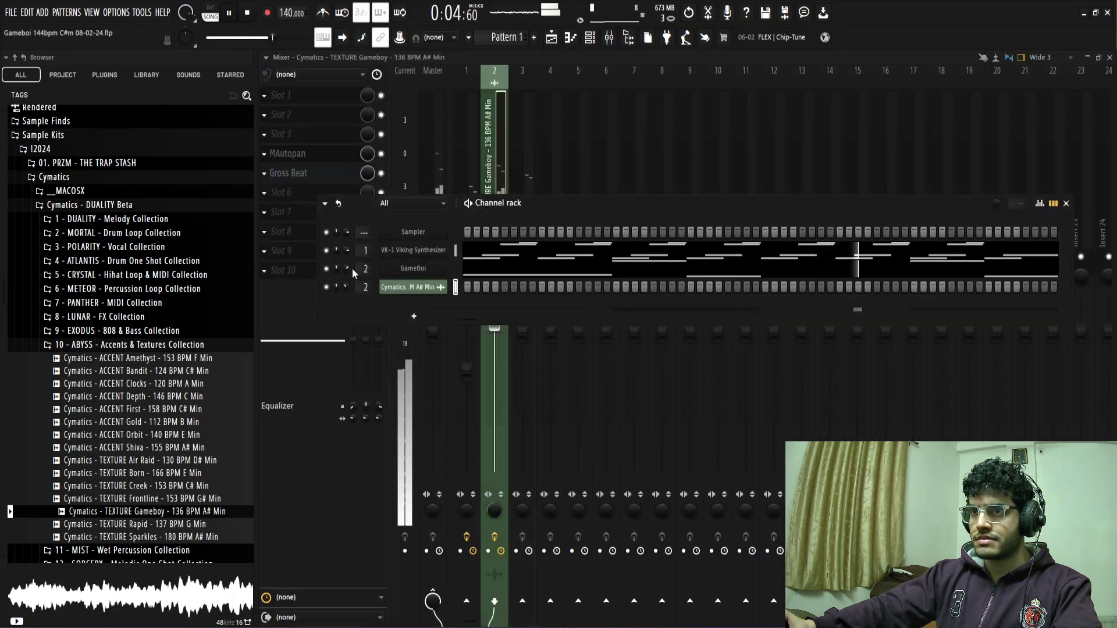
right_click(348, 269)
left_click(366, 276)
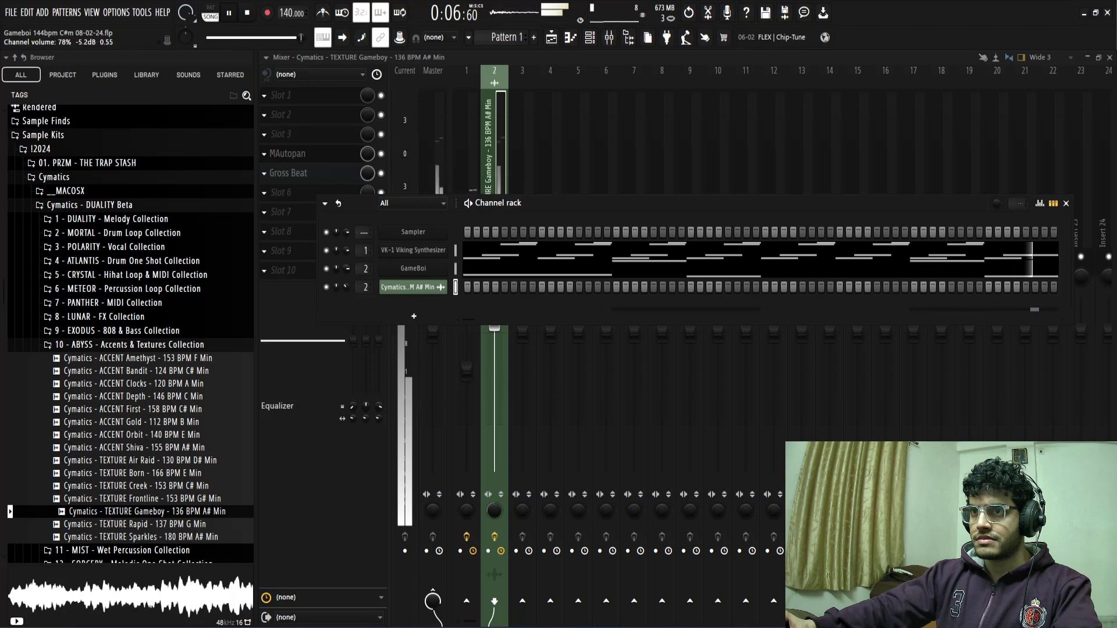
left_click(498, 192)
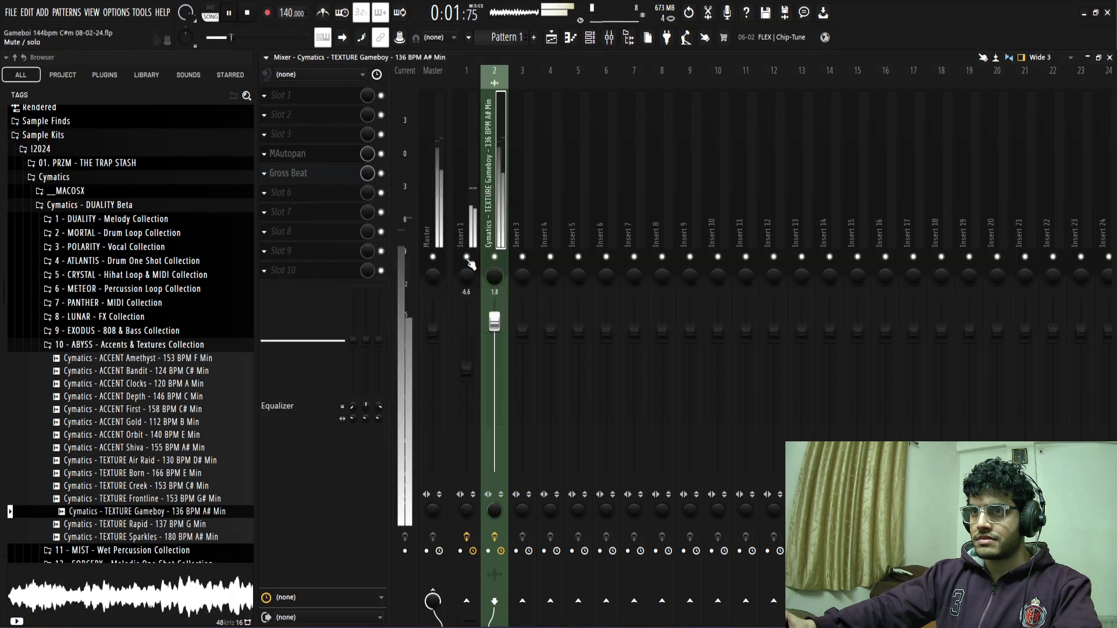
- Load Fruity Parametric EQ 2 in slot 6 of the texture's track and high-pass band 1 at about 130 Hz with Steep 4
left_click(331, 208)
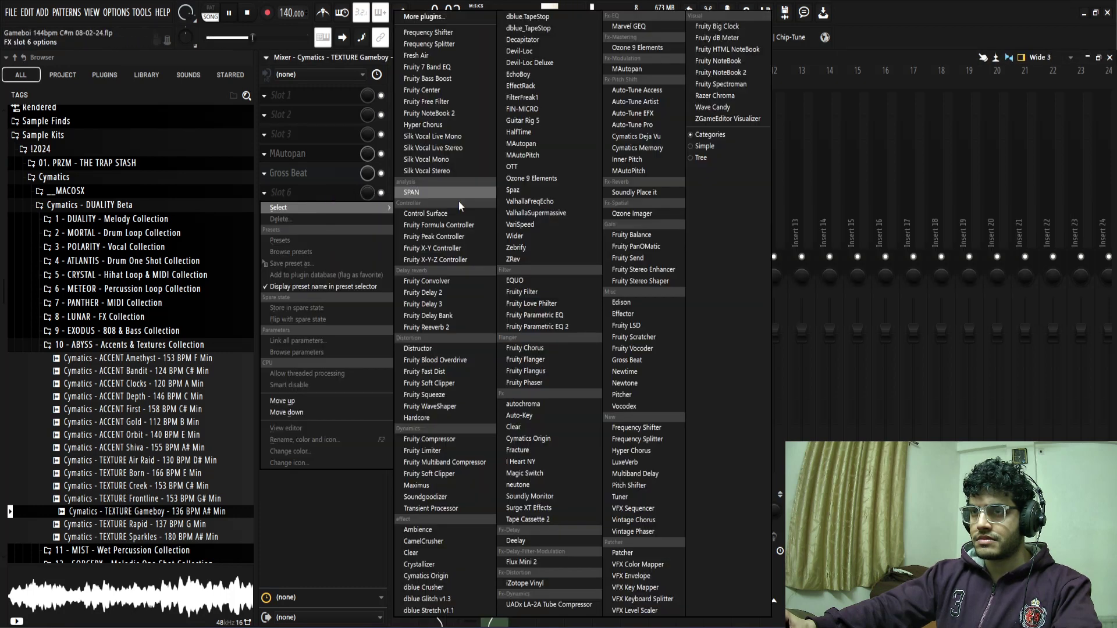
left_click(529, 327)
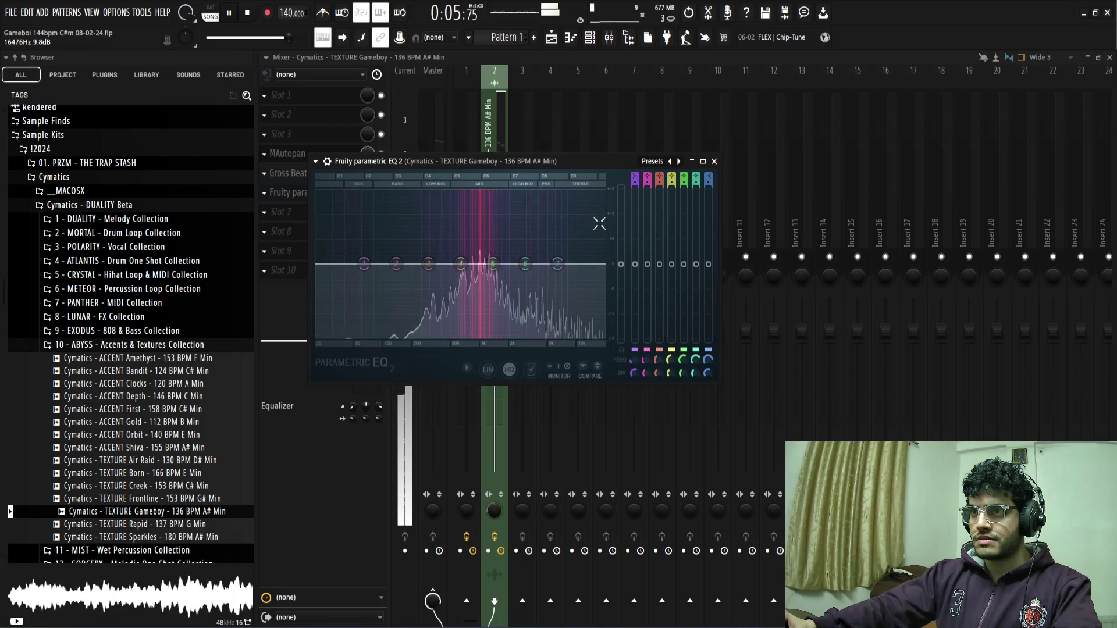
left_click(714, 161)
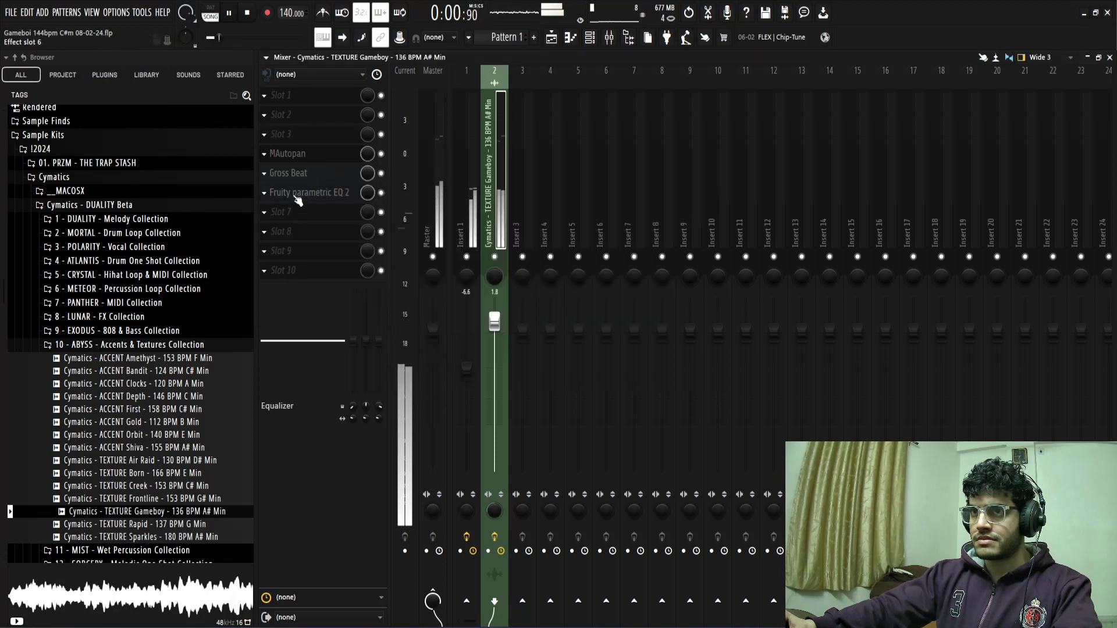
left_click(297, 194)
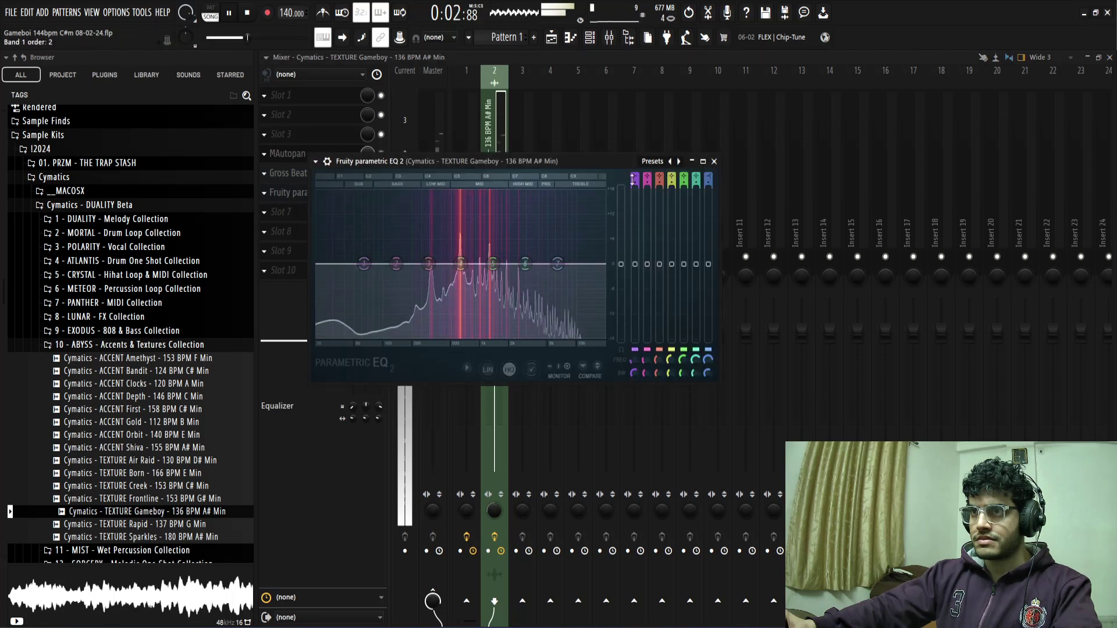
scroll(634, 174, "down", 2)
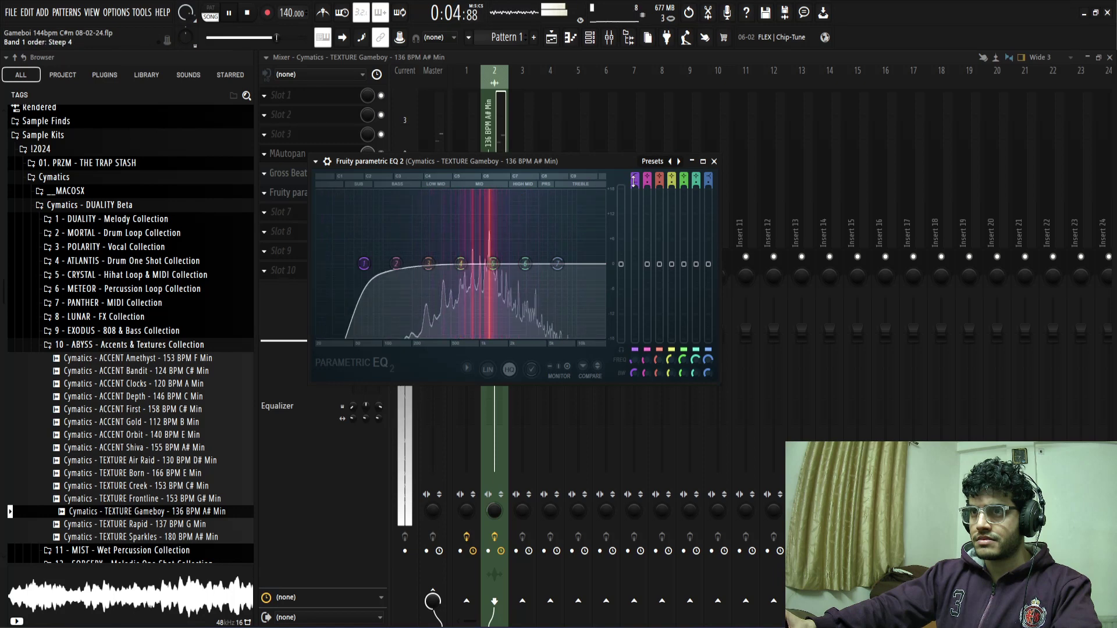
left_click_drag(364, 264, 378, 264)
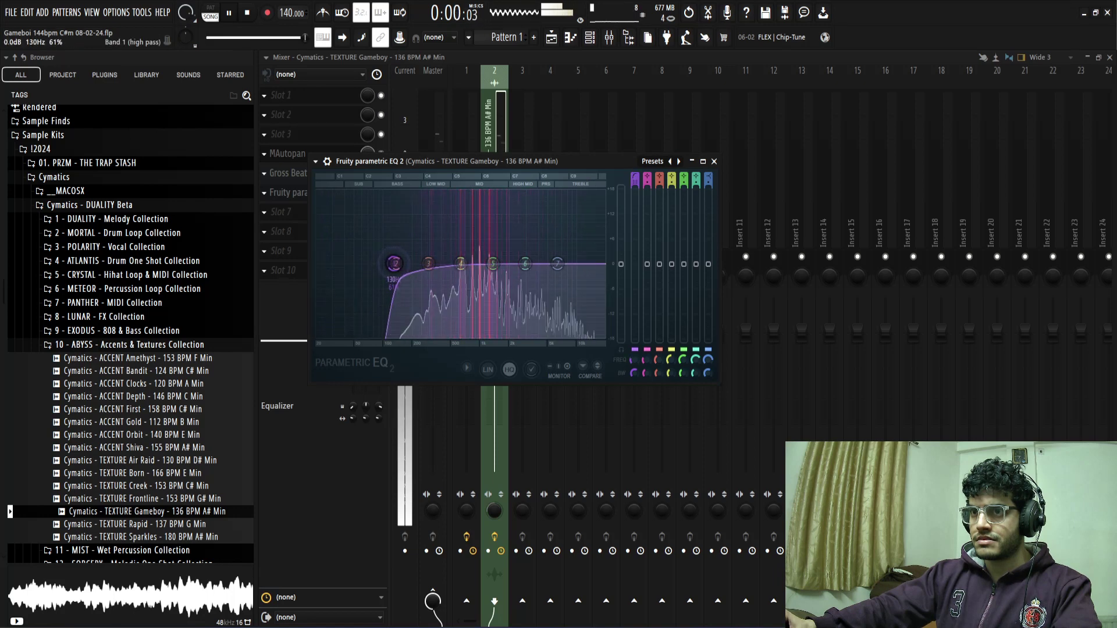
left_click(715, 162)
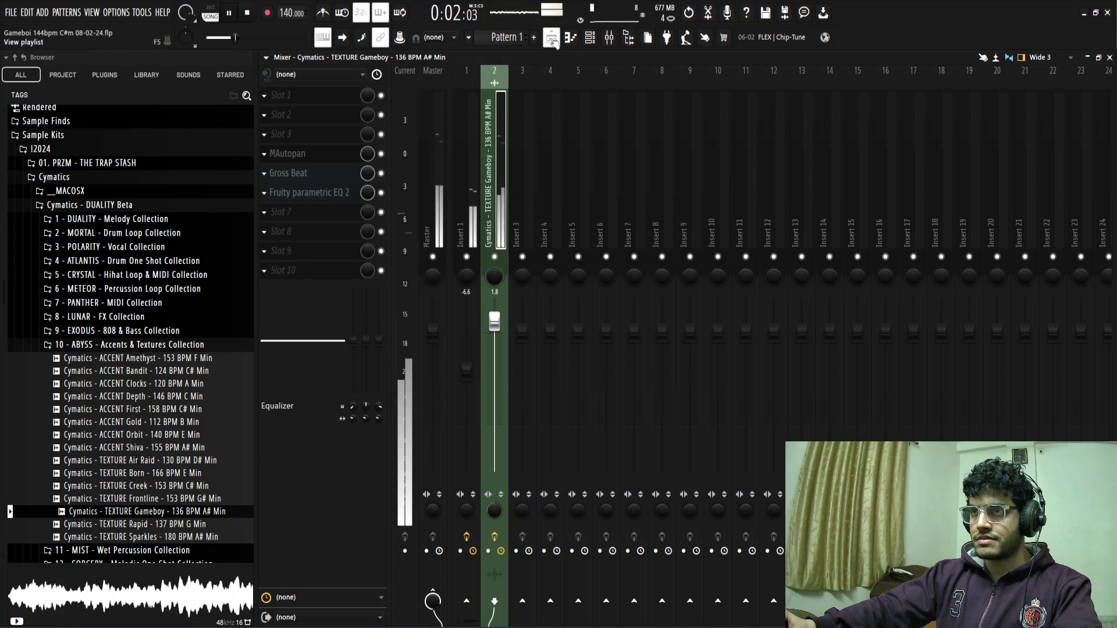
- Stop playback, place an empty Pattern 2 on Track 4 from bar 1 to bar 5, and expand the 01. PRZM - THE TRAP STASH kit
left_click(551, 38)
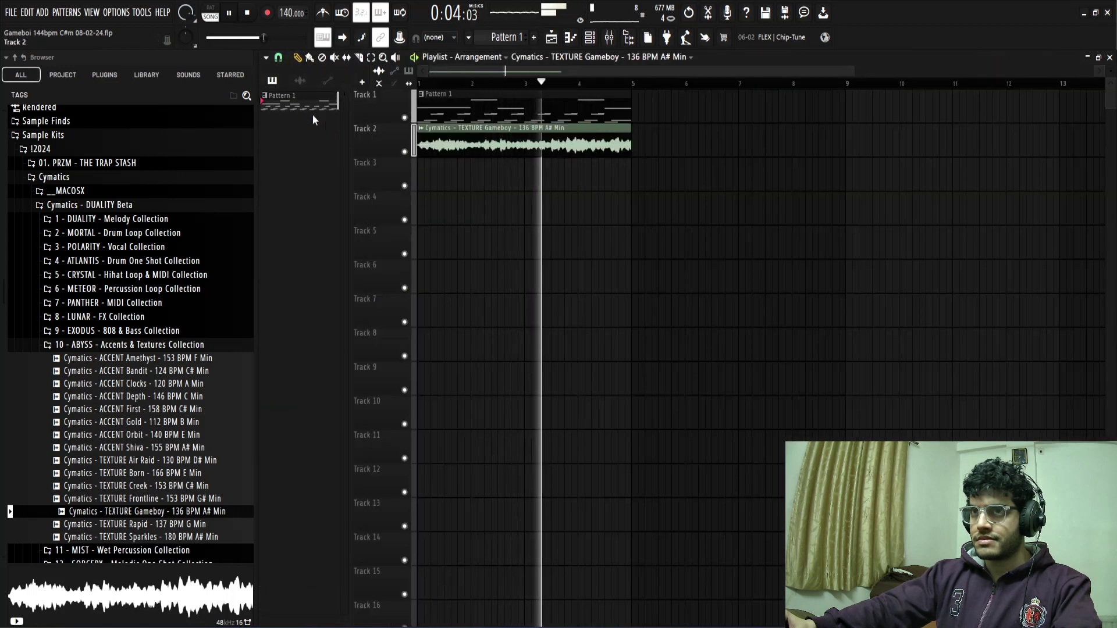
key("space")
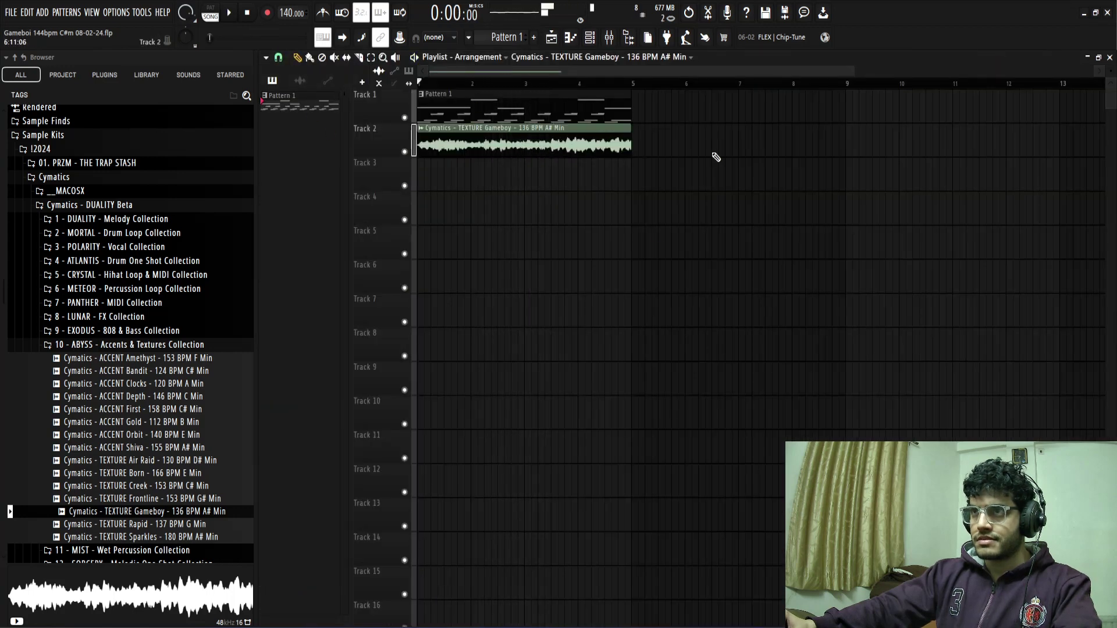
left_click(180, 345)
left_click(181, 207)
left_click(196, 178)
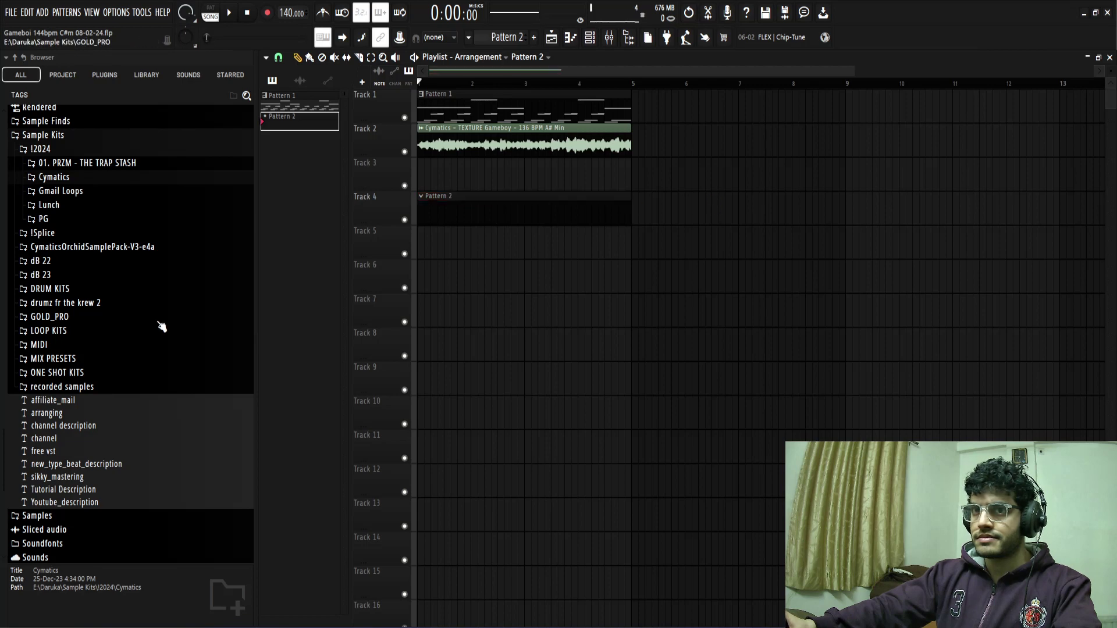
scroll(140, 320, "up", 4)
left_click(110, 315)
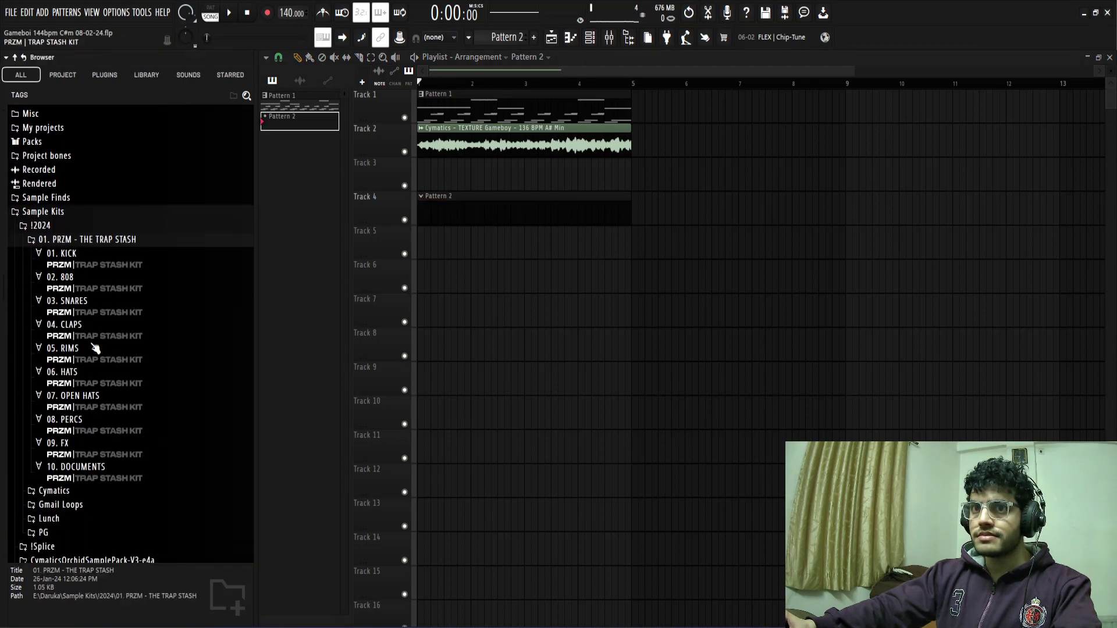
scroll(95, 348, "down", 4)
- Add the PRZM - TRAP STASH - HATS 005 sample as a new channel in the channel rack and enable Cut itself for it
left_click(589, 37)
scroll(74, 239, "up", 2)
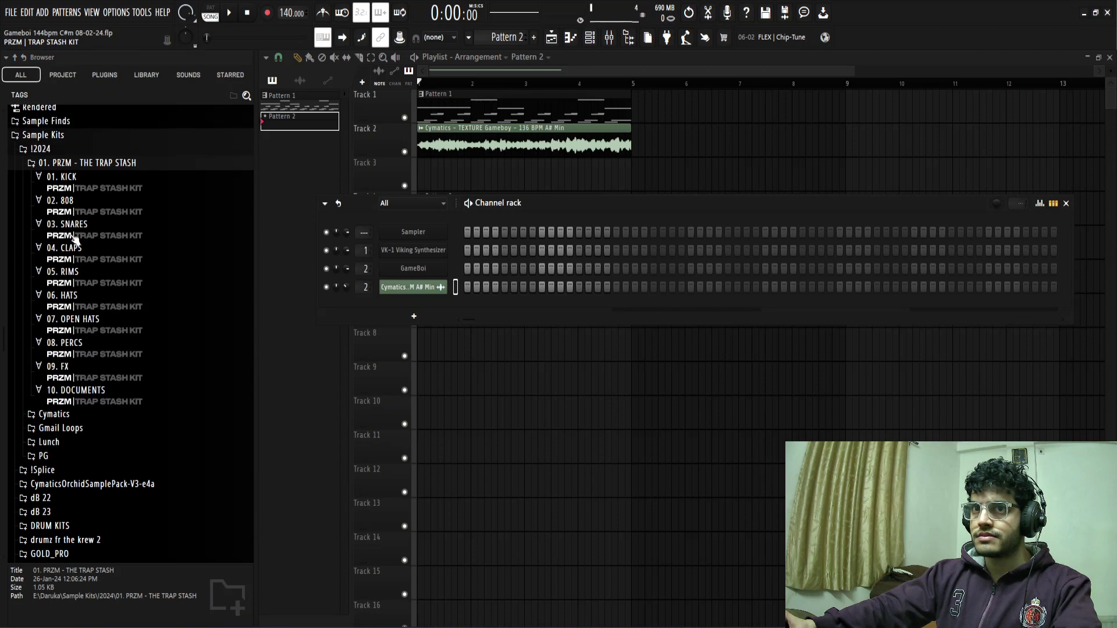
left_click(69, 298)
left_click(79, 371)
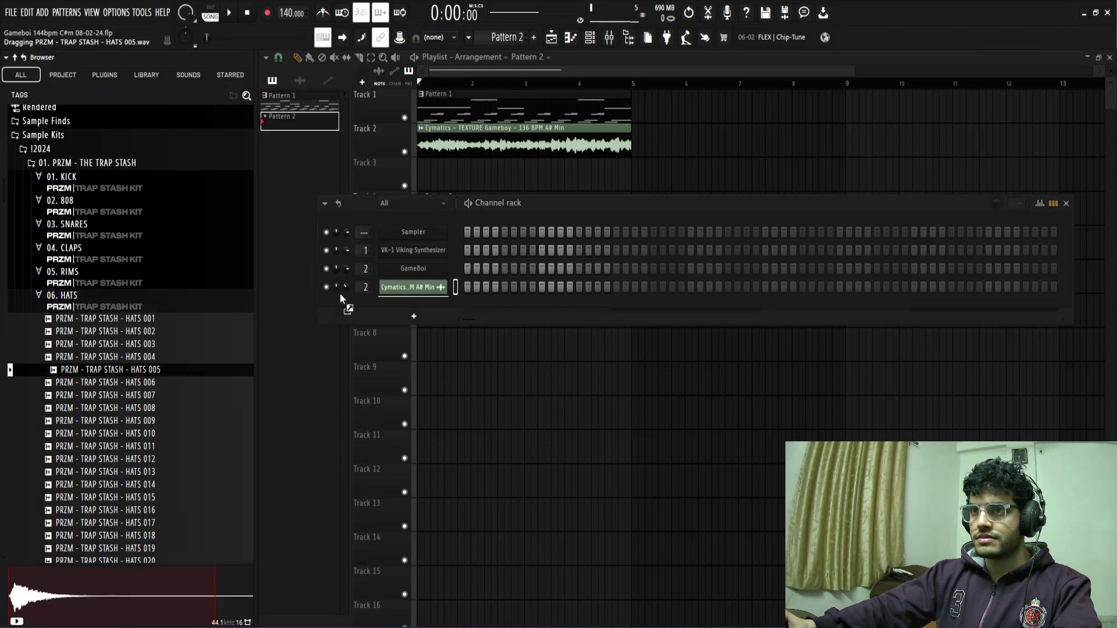
left_click_drag(425, 306, 423, 305)
right_click(422, 304)
left_click(459, 381)
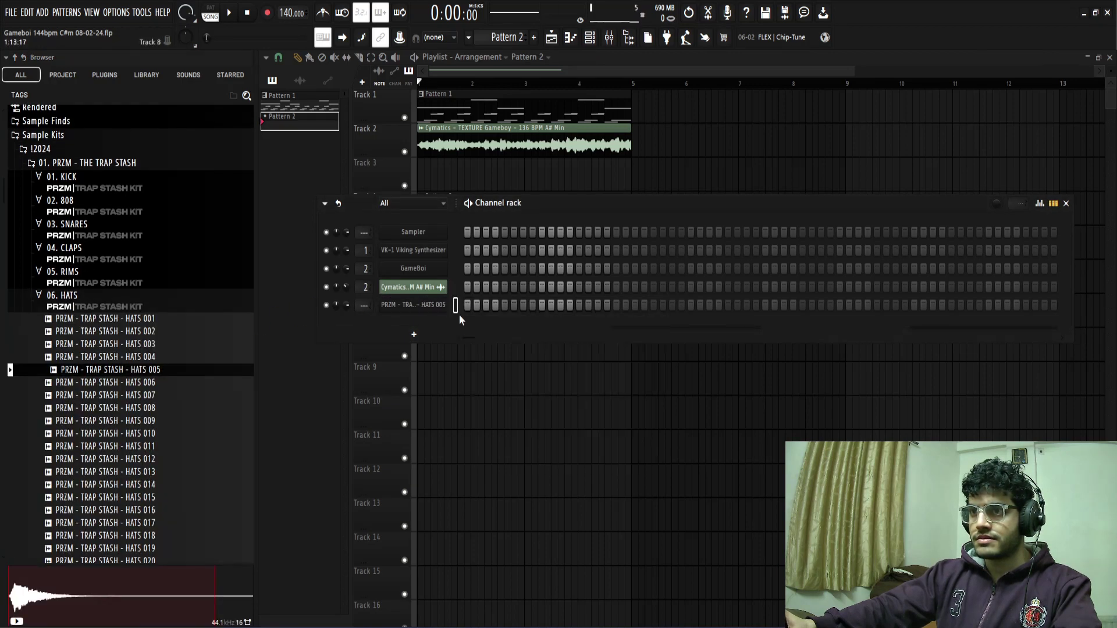
- Enable looping in the channel rack and activate the first HATS 005 step with a loop length of 1
left_click(339, 204)
left_click(367, 236)
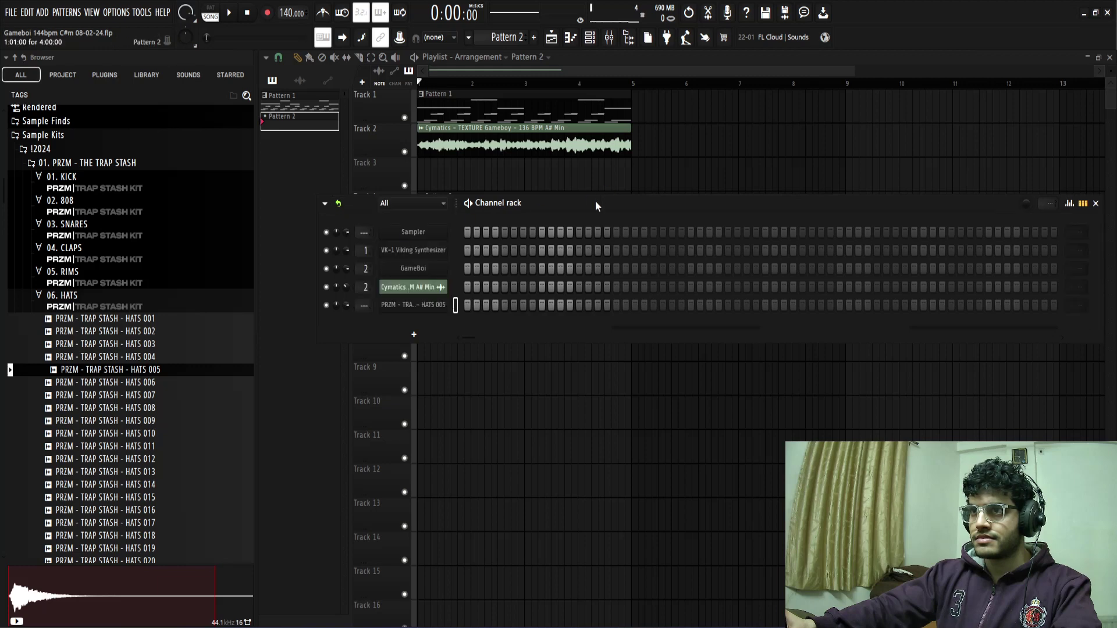
left_click_drag(596, 206, 521, 202)
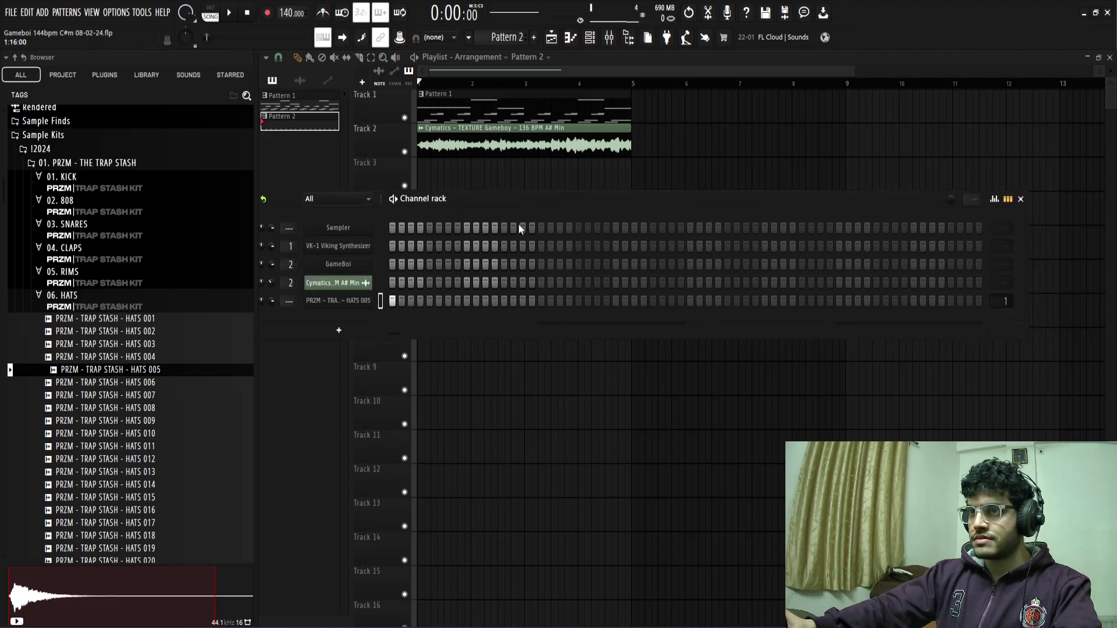
key("space")
left_click_drag(474, 203, 512, 203)
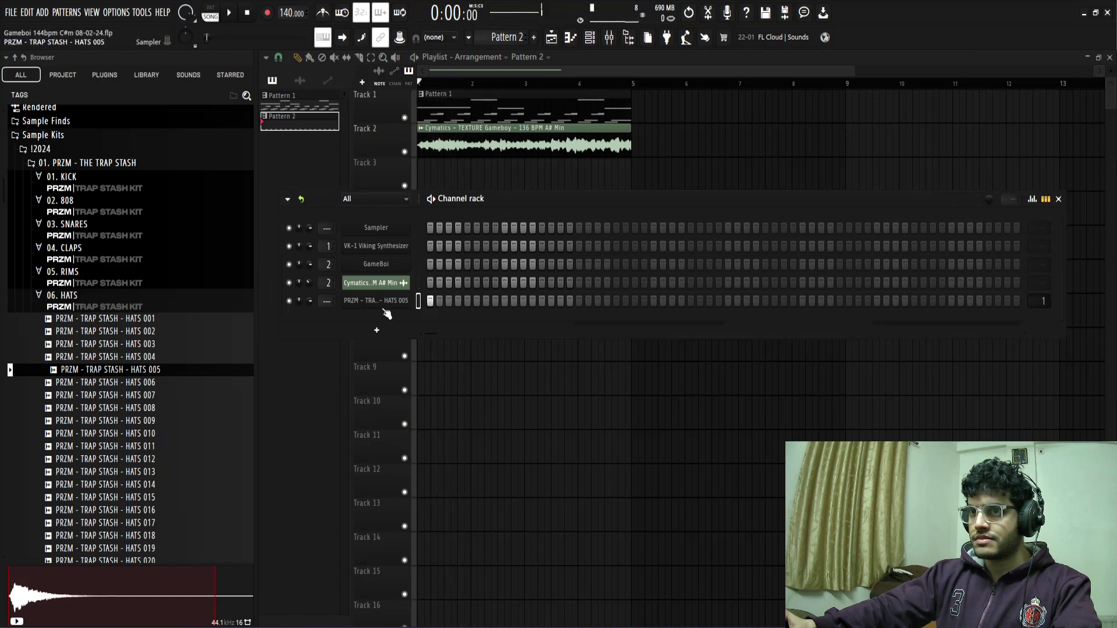
- Audition BB CLAP 04 and BB CLAP 06 from the kit's 01. BILLBOARD claps folder against the melody
left_click(127, 295)
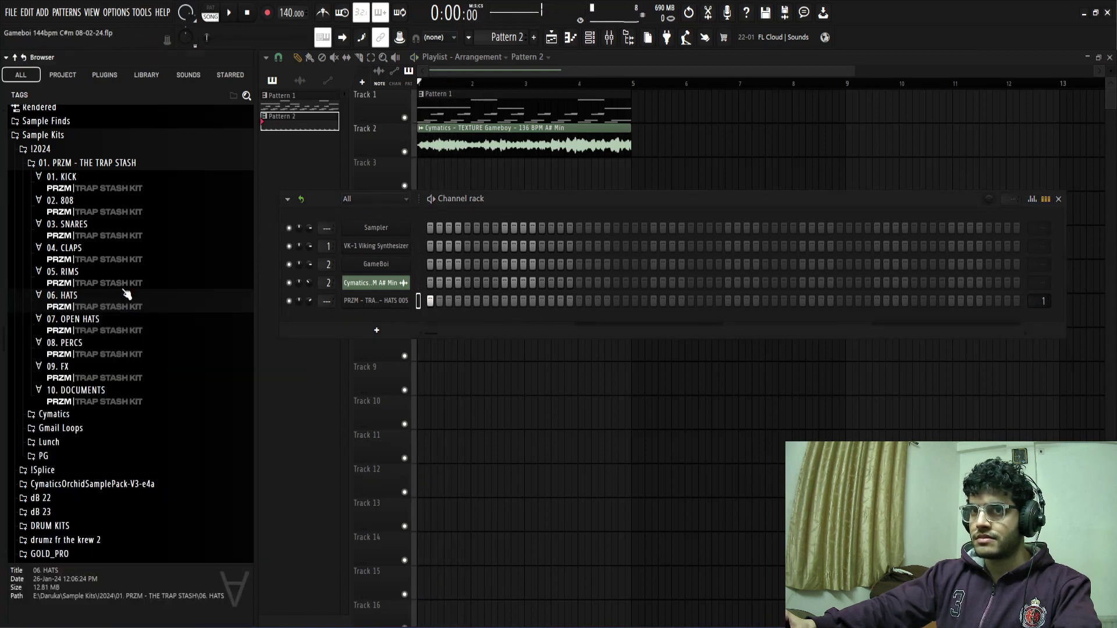
left_click(98, 252)
key("space")
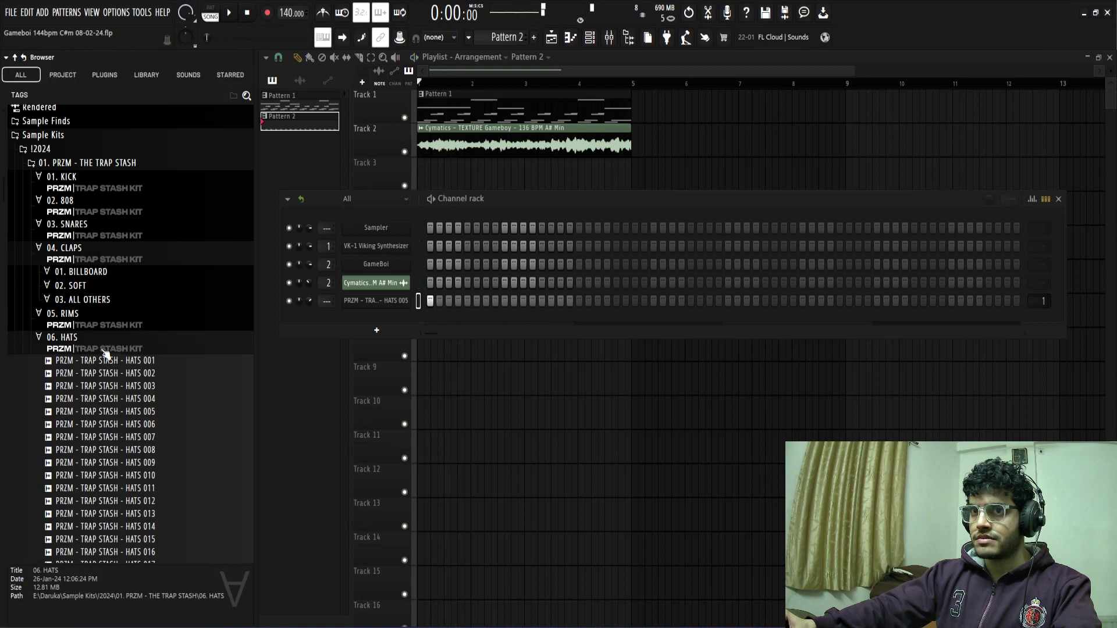
left_click(99, 273)
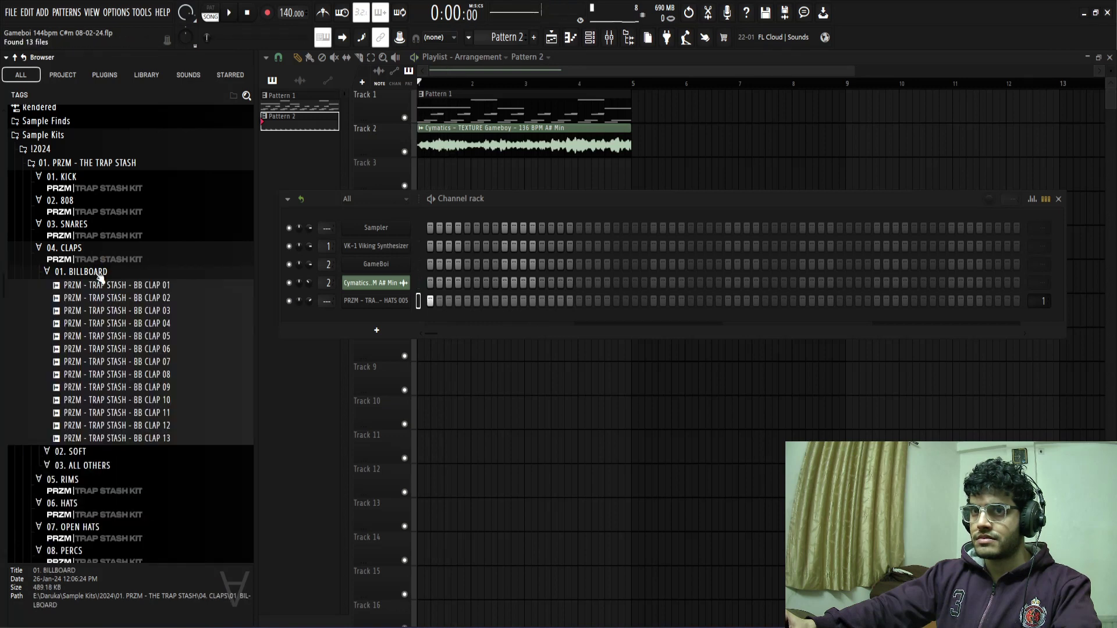
left_click(127, 326)
key("space")
left_click(128, 353)
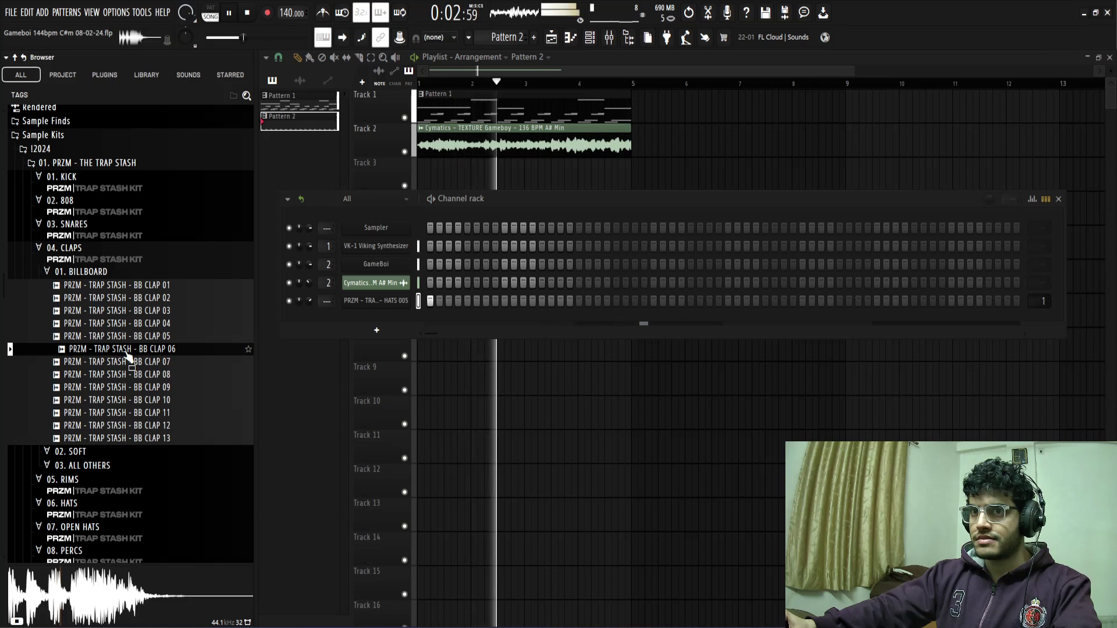
- Add BB CLAP 06 as a channel with Cut itself enabled and activate step 9 with a loop length of Bar
left_click_drag(126, 351, 387, 322)
right_click(388, 323)
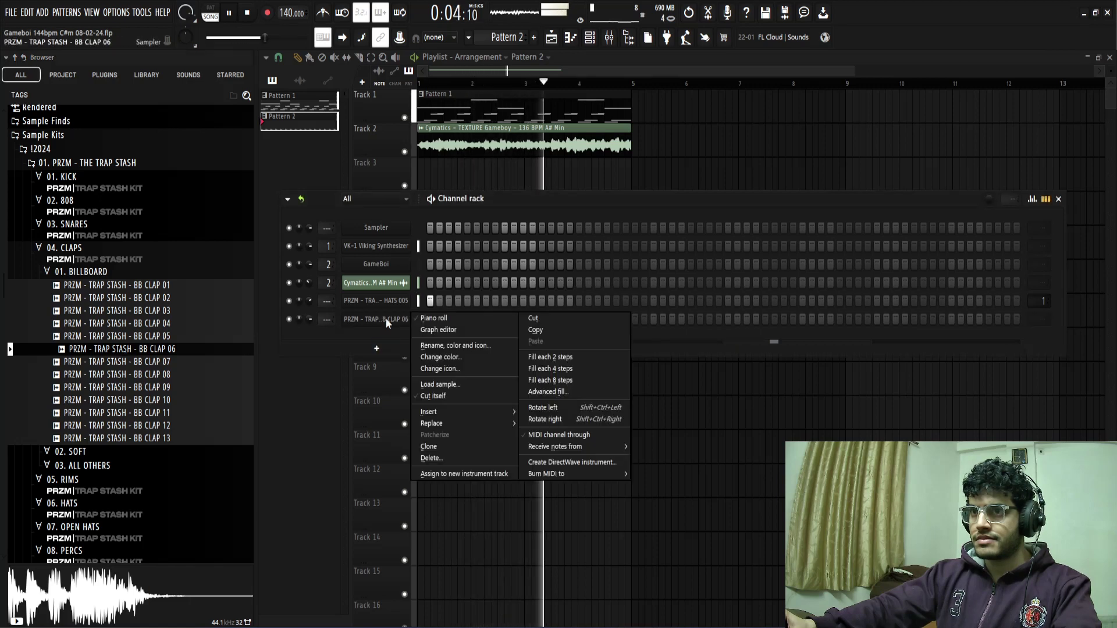
left_click(432, 397)
key("space")
left_click(504, 321)
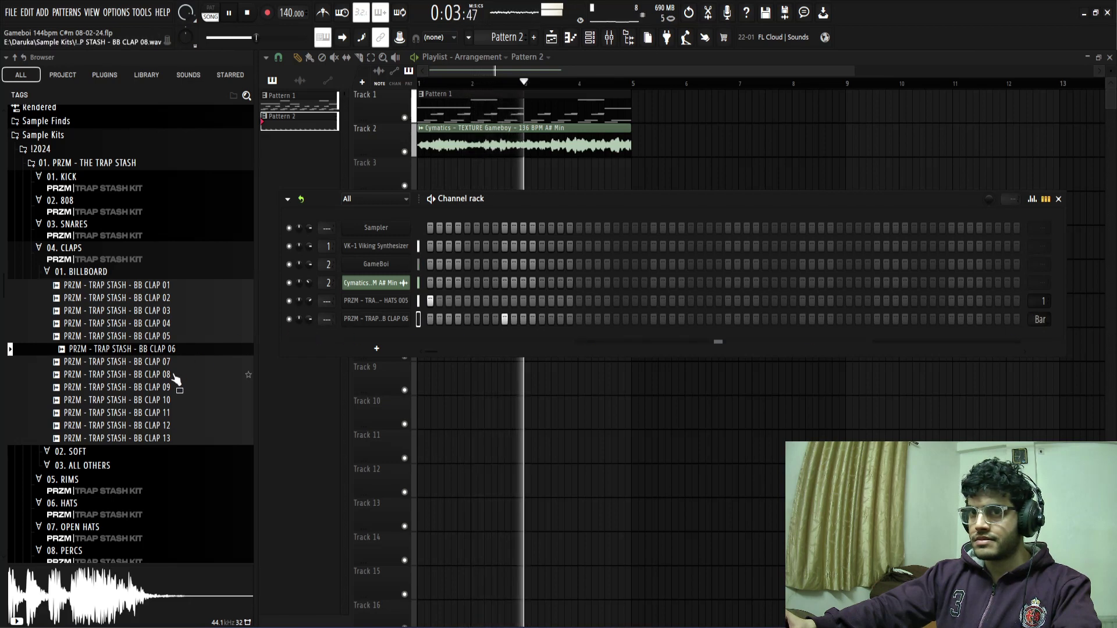
- Replace the clap channel's sample with PRZM - TRAP STASH - BB CLAP 09 from the Billboard folder
key("space")
left_click(162, 387)
left_click_drag(274, 366, 349, 319)
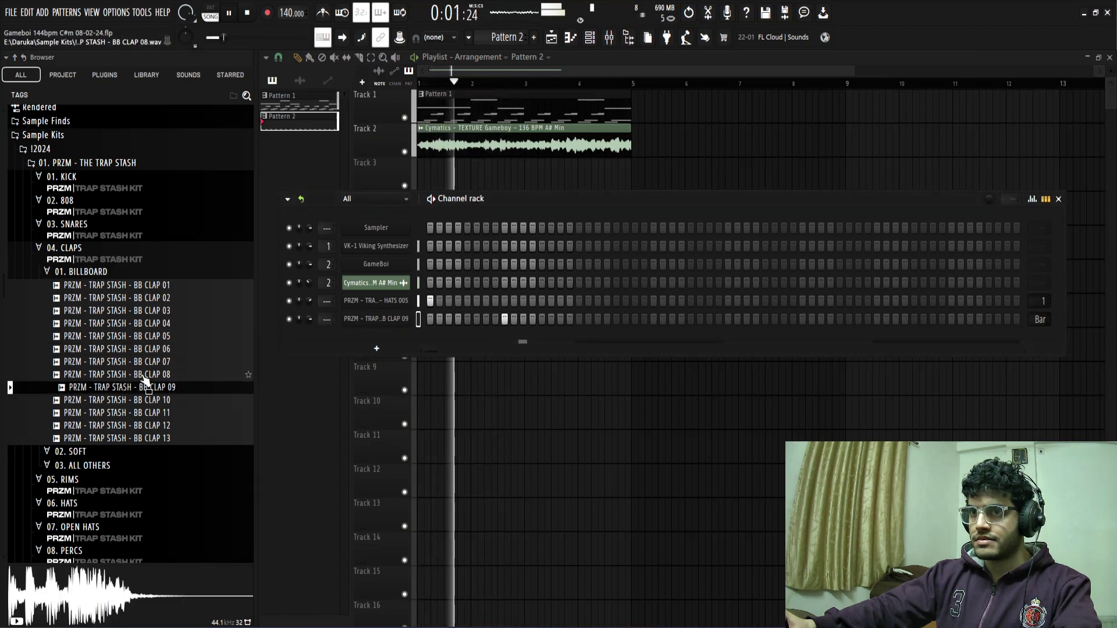
- Close the kit's Billboard claps folder and open the 01. BILLBOARD folder inside 05. RIMS
key("space")
left_click(134, 427)
left_click(81, 272)
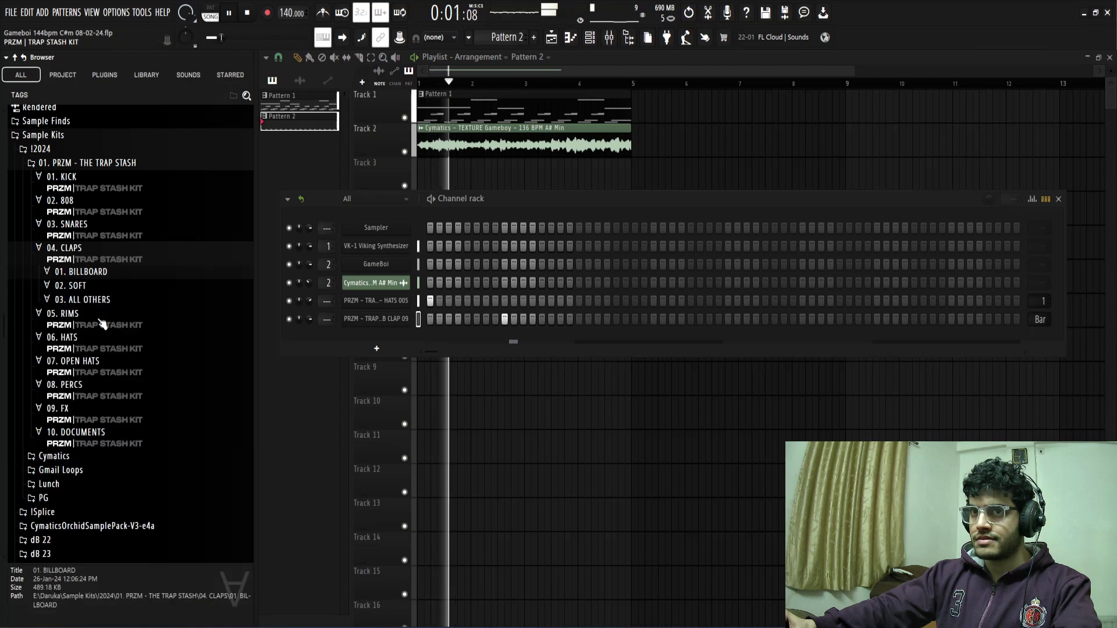
scroll(95, 256, "down", 3)
left_click(95, 251)
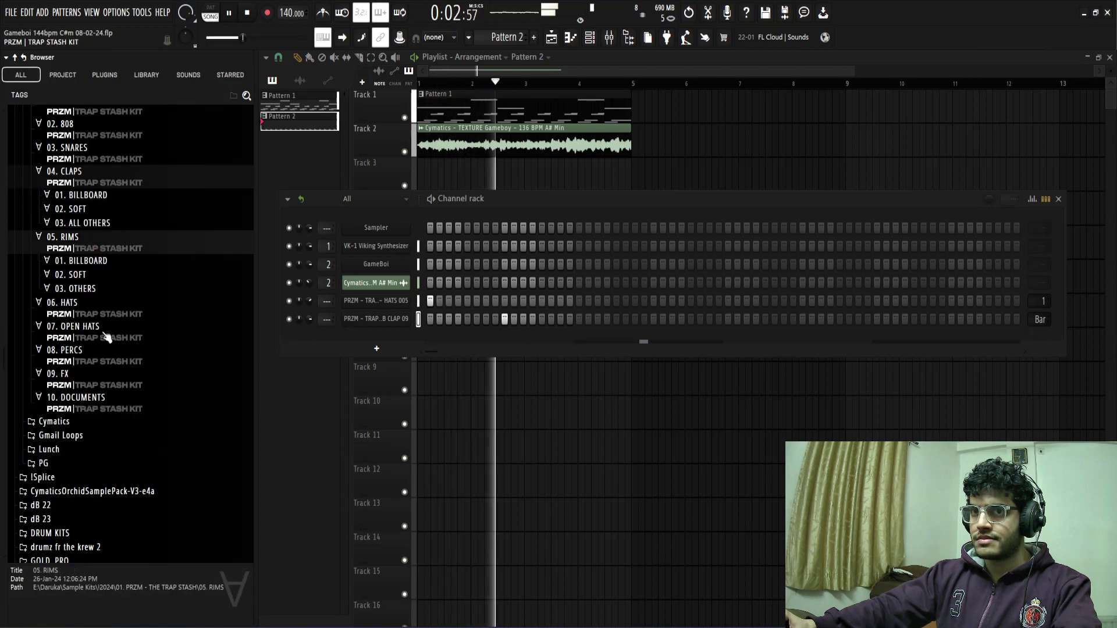
left_click(93, 261)
- Audition Billboard rims against the beat, from BILLBOARD RIM 12 and RIM 09 up the list to RIM 01
left_click(150, 415)
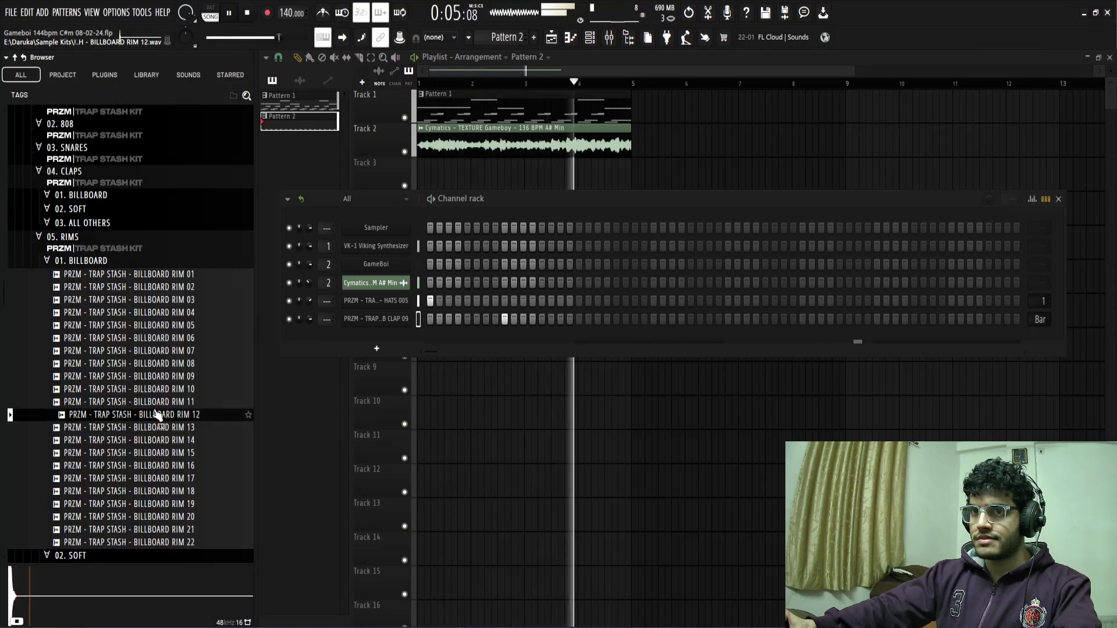
scroll(155, 435, "down", 3)
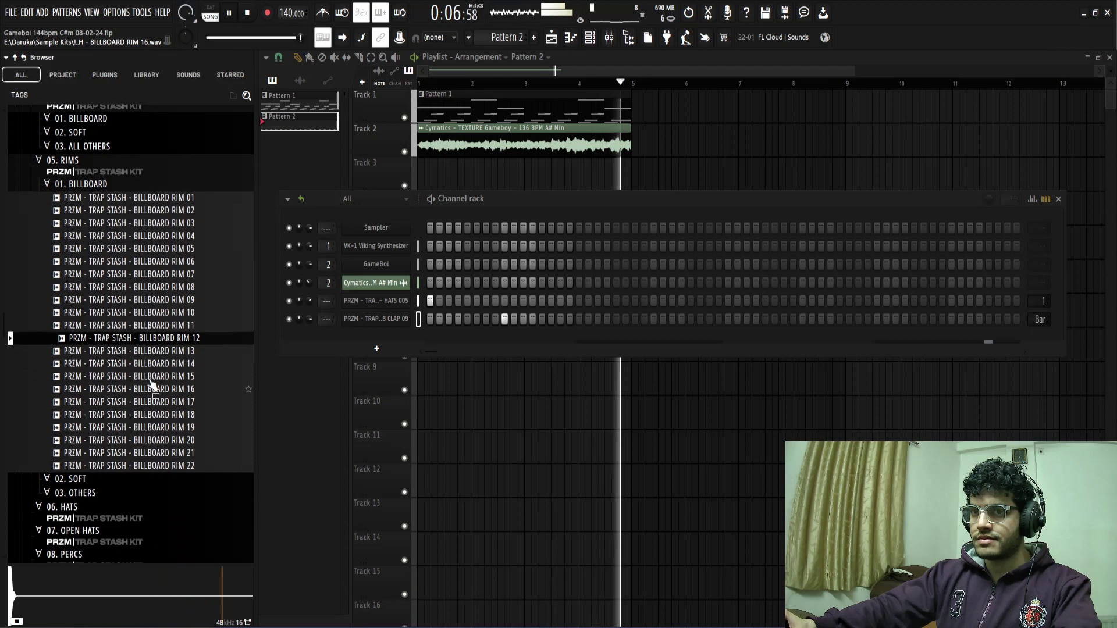
left_click(154, 300)
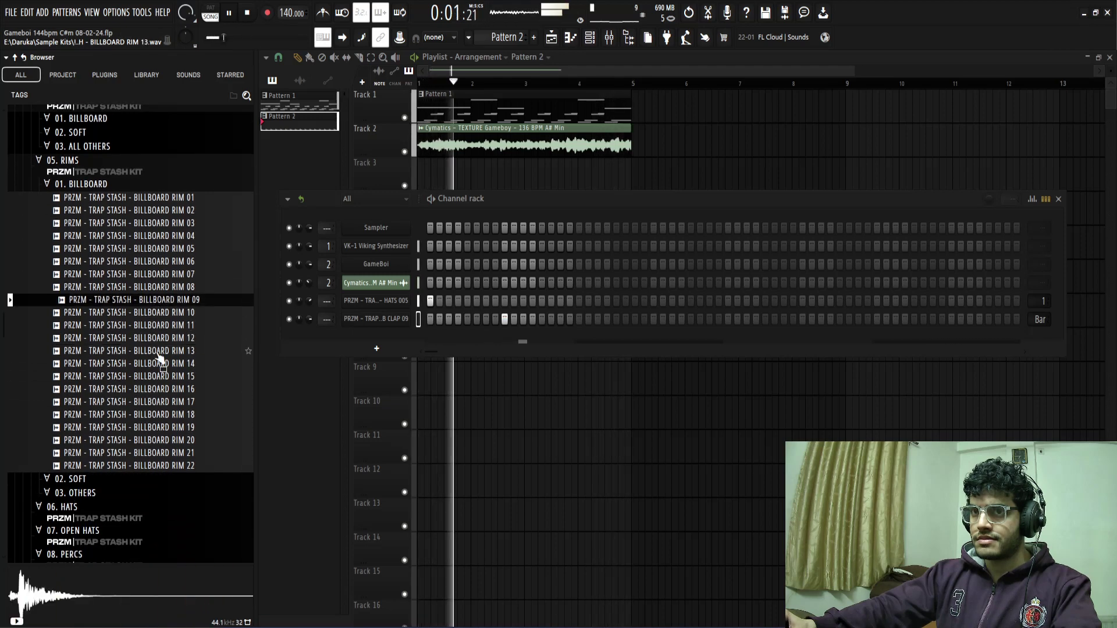
left_click(160, 276)
left_click(161, 262)
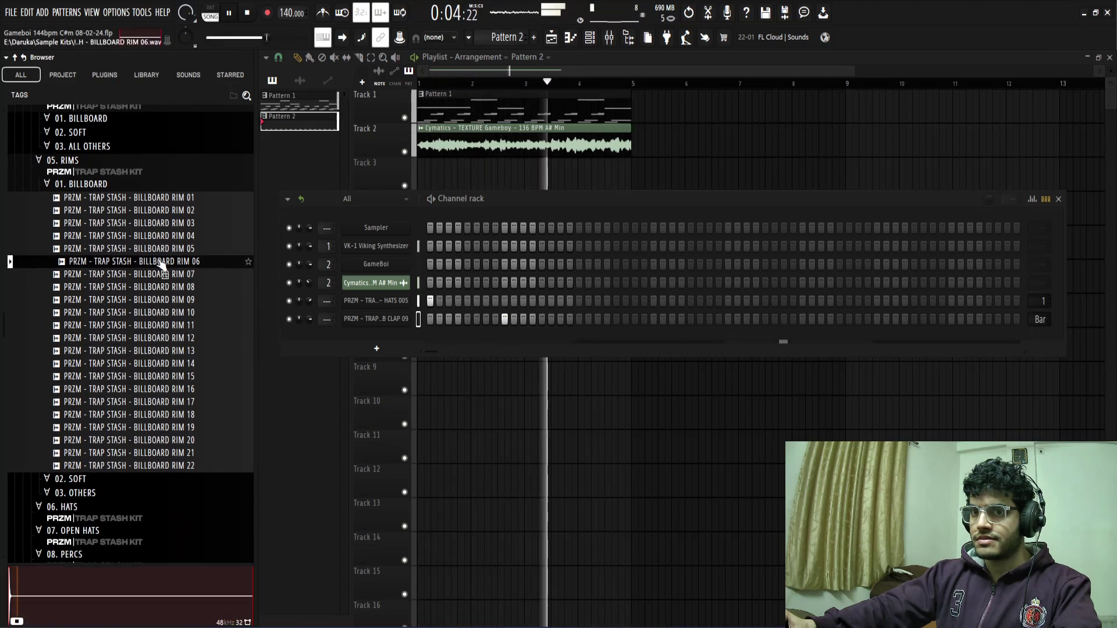
left_click(163, 249)
left_click(162, 236)
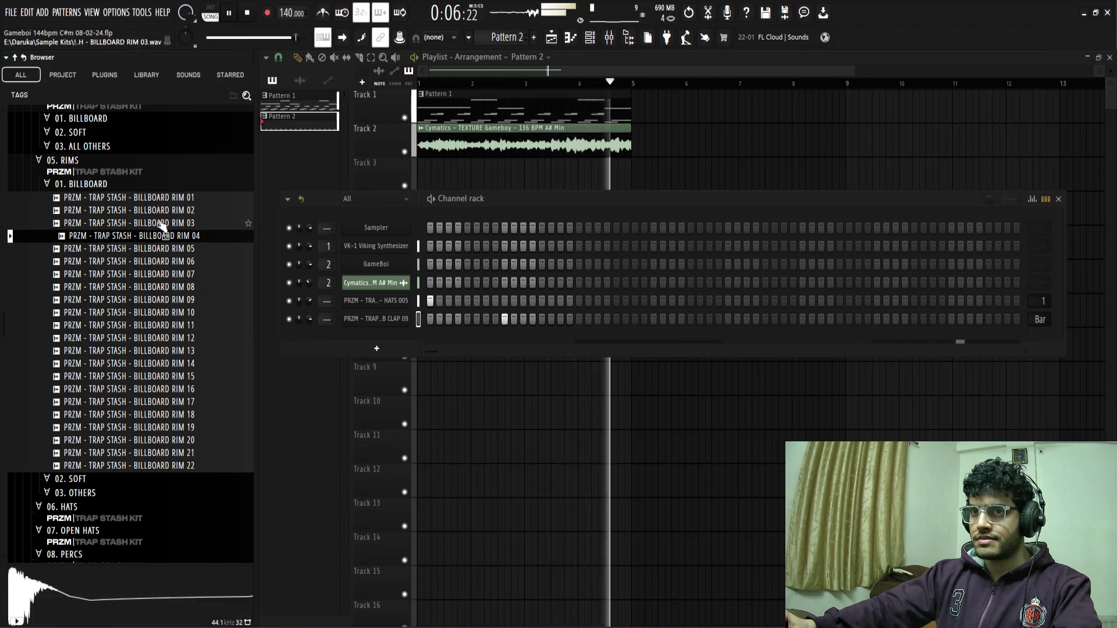
left_click(163, 224)
left_click(163, 202)
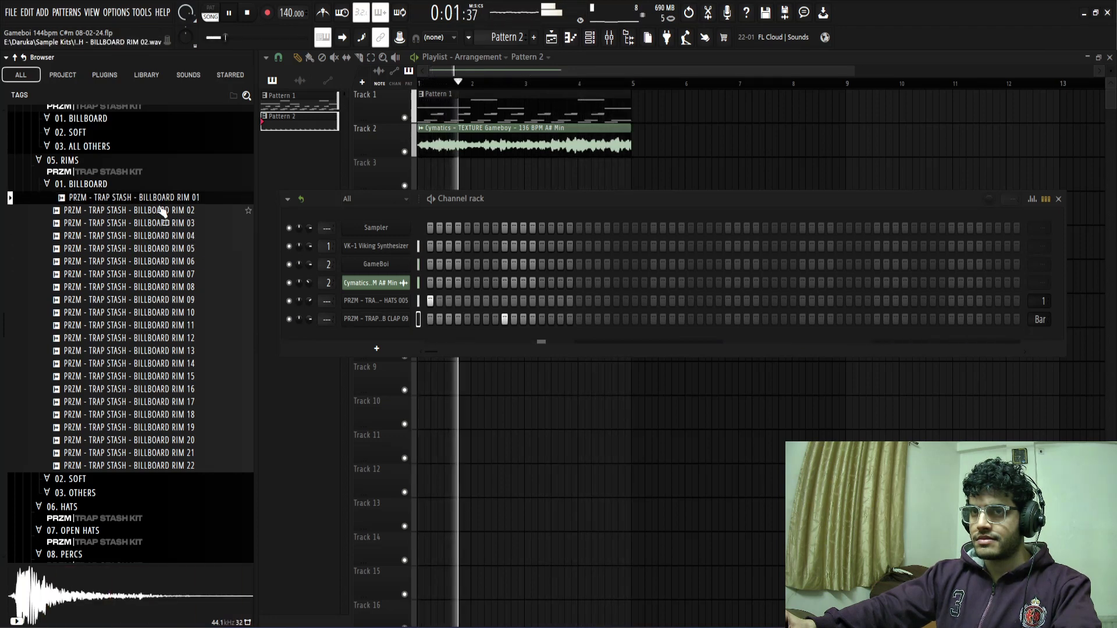
- Add BILLBOARD RIM 01 as a channel with Cut itself enabled and activate steps 13 and 33 with a loop length of Bar
left_click_drag(162, 211, 383, 338)
right_click(383, 338)
left_click(429, 417)
key("space")
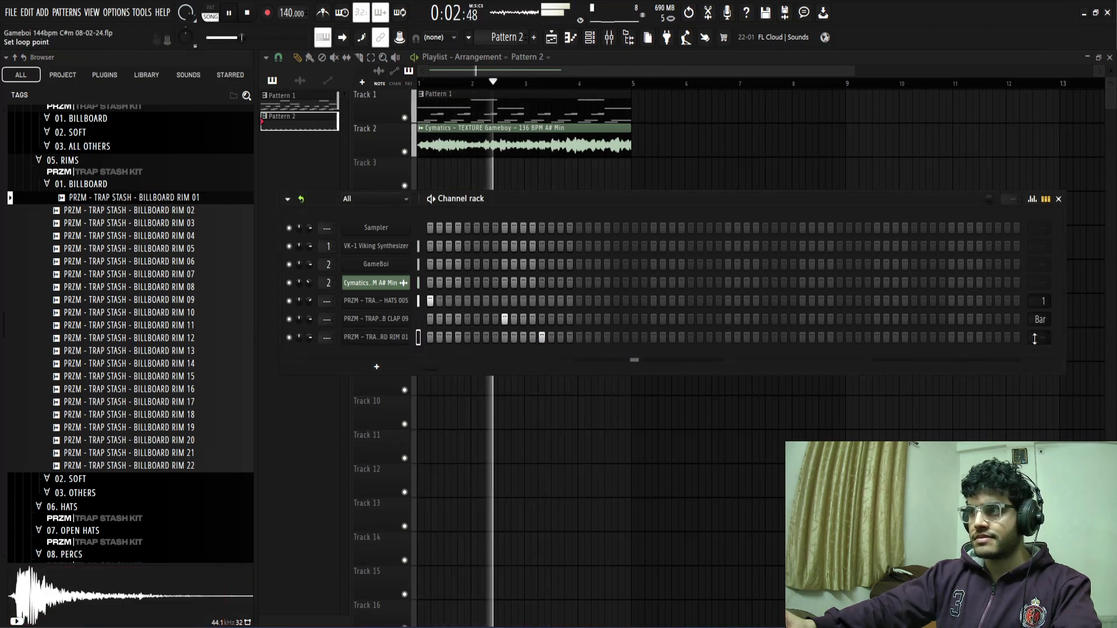
left_click(840, 339)
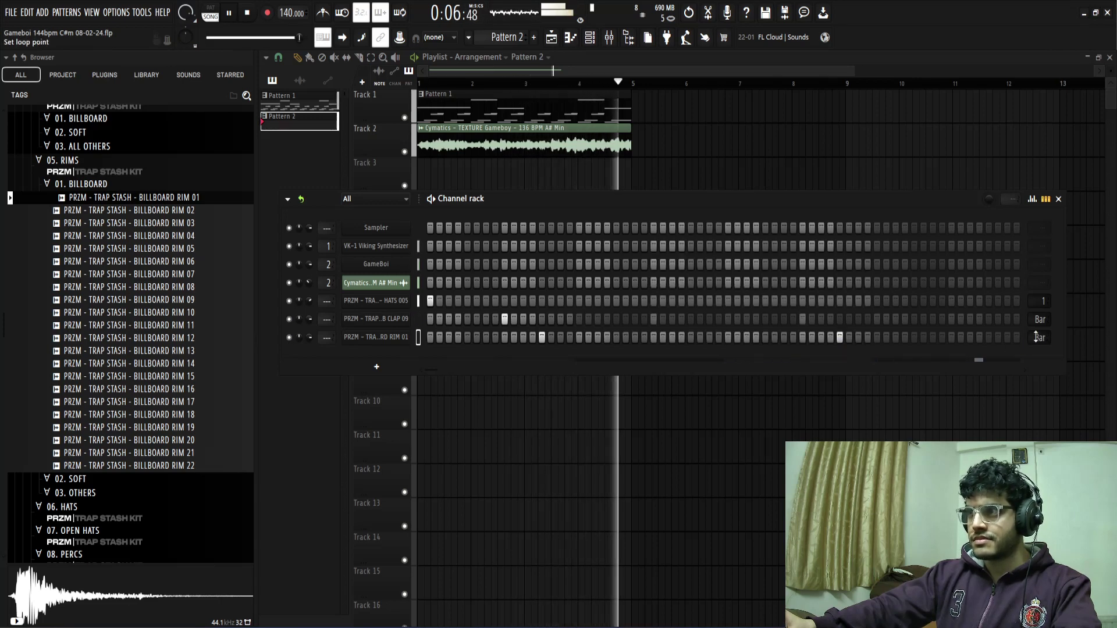
left_click(839, 337)
left_click(728, 337)
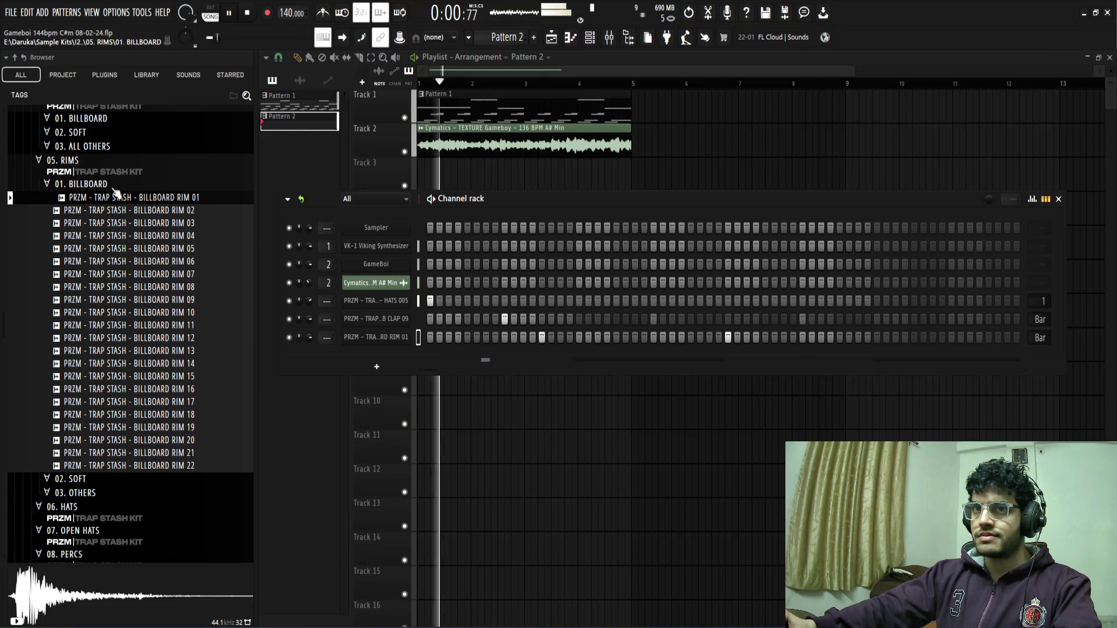
- Replace the rim channel's sample with PRZM - TRAP STASH - OTHER RIMS 18 from the 03. OTHERS rims folder
left_click(111, 185)
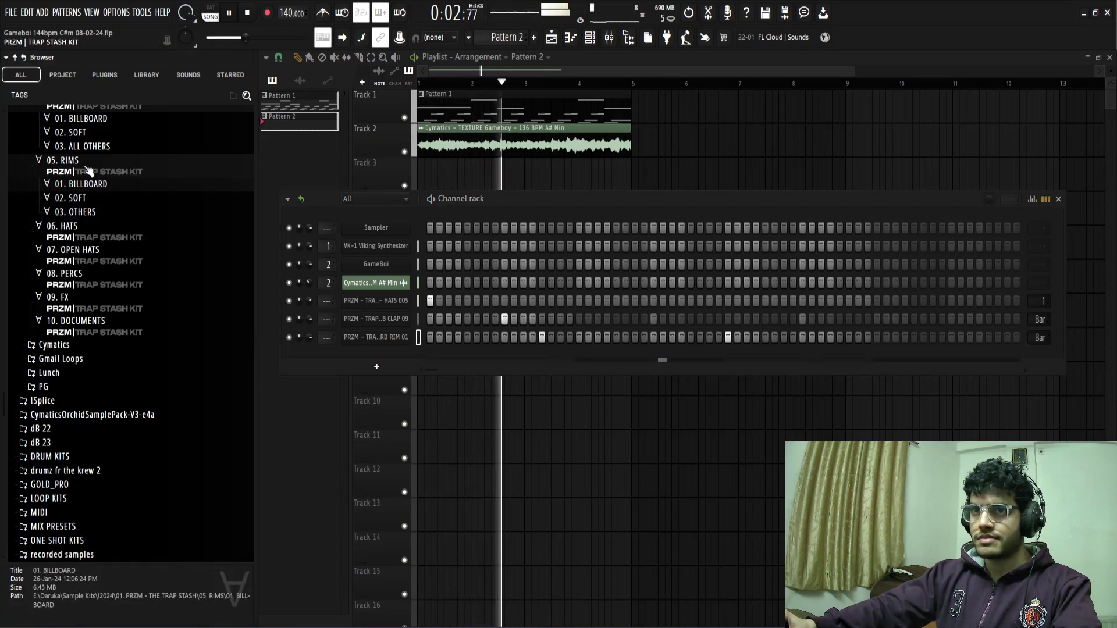
left_click(83, 213)
left_click(95, 328)
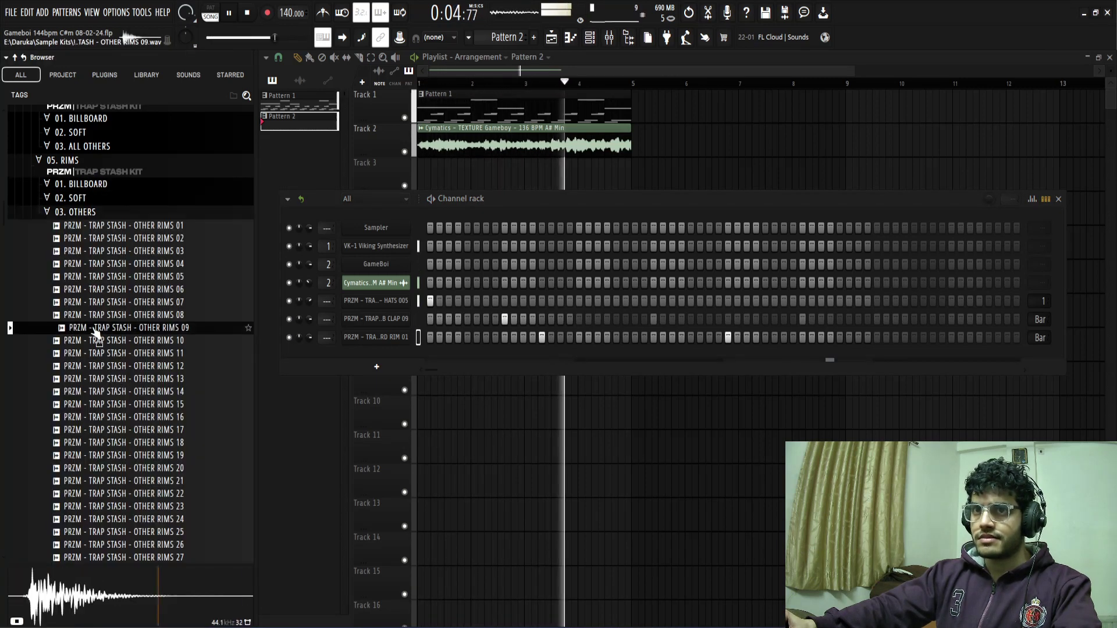
key("space")
left_click(106, 407)
left_click(120, 443)
scroll(128, 395, "down", 4)
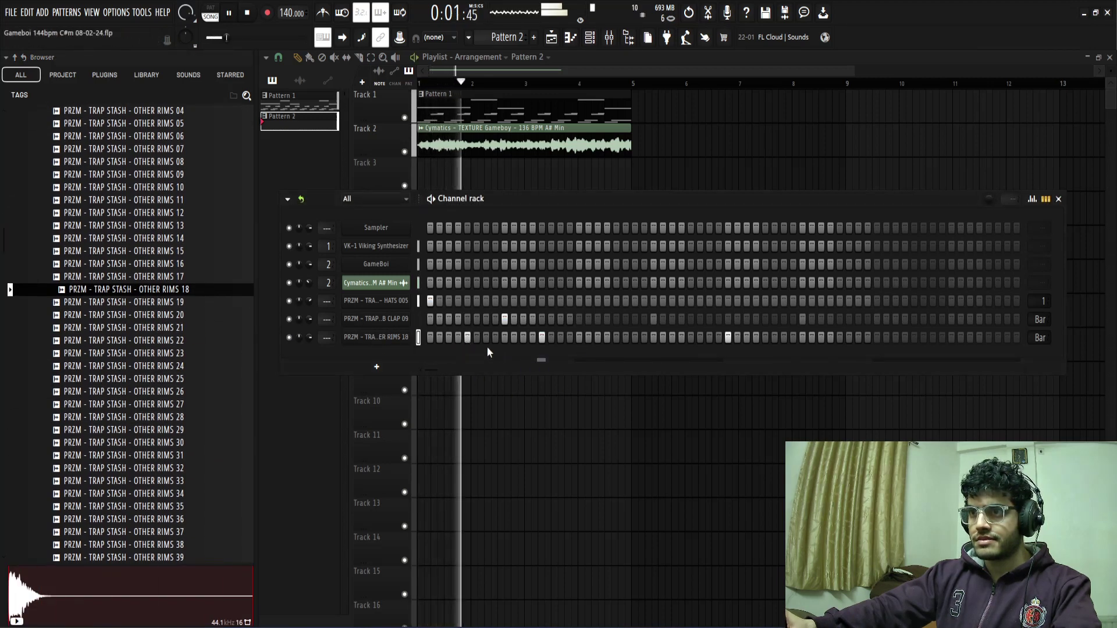
- Reset the time-stretching time in the OTHER RIMS 18 channel settings and close them
left_click(376, 338)
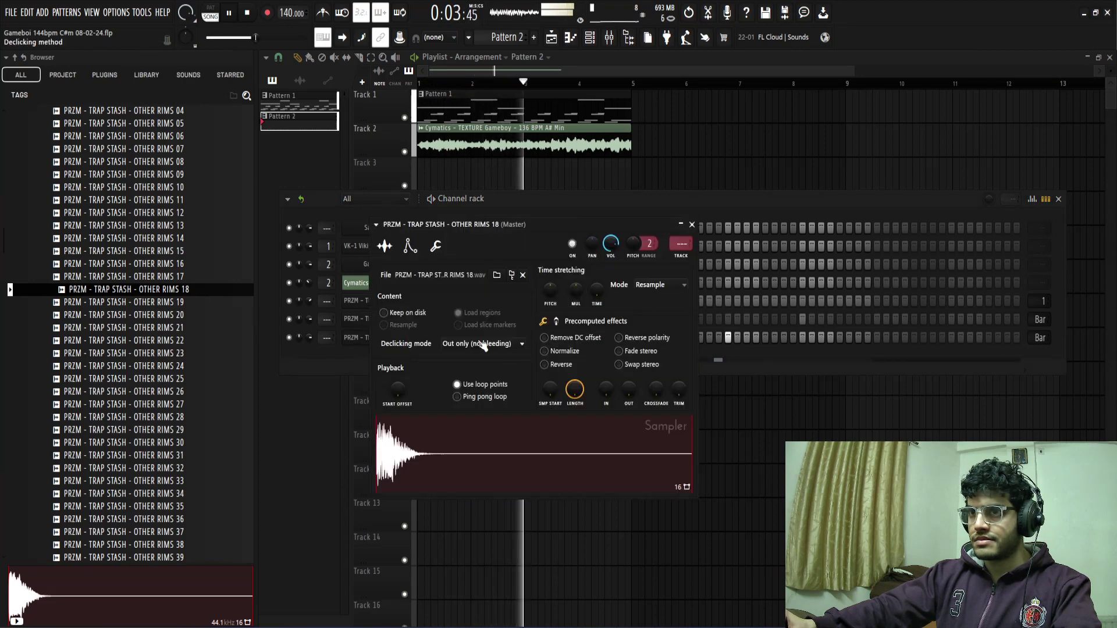
right_click(598, 295)
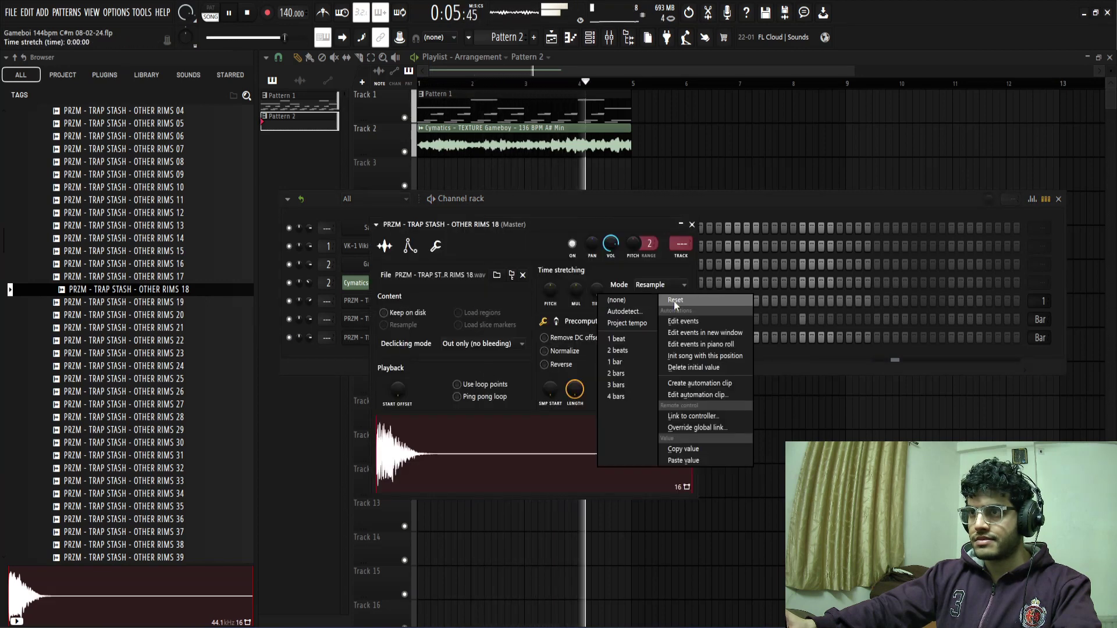
left_click(674, 302)
left_click(682, 225)
left_click(682, 225)
left_click(693, 224)
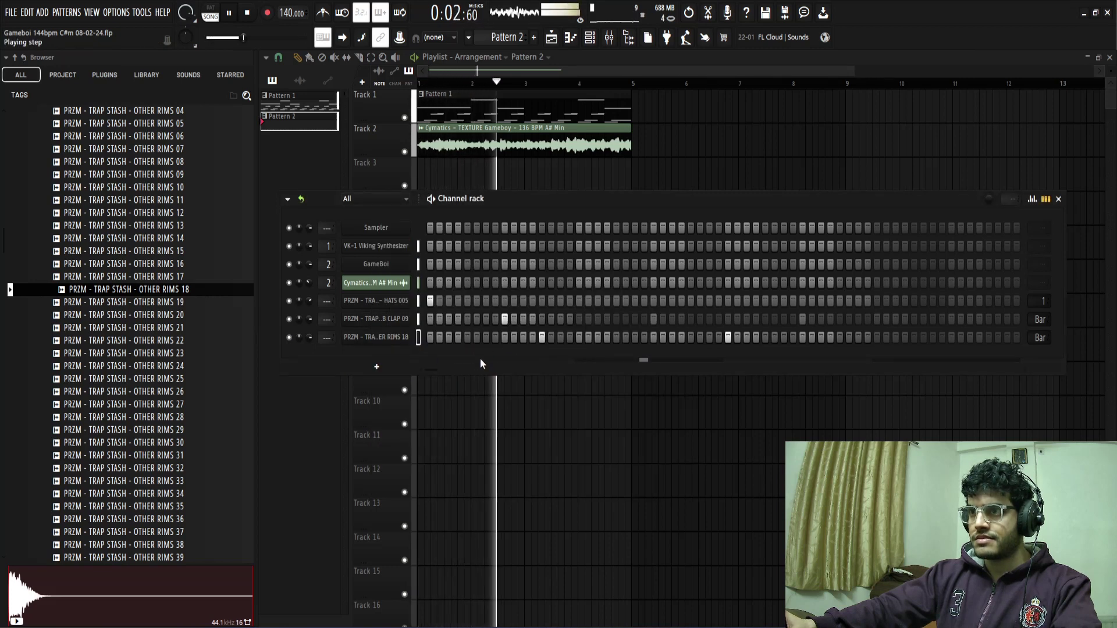
- Activate step 35 on the OTHER RIMS 18 channel and set its velocity to 52% in the graph editor
scroll(134, 349, "up", 6)
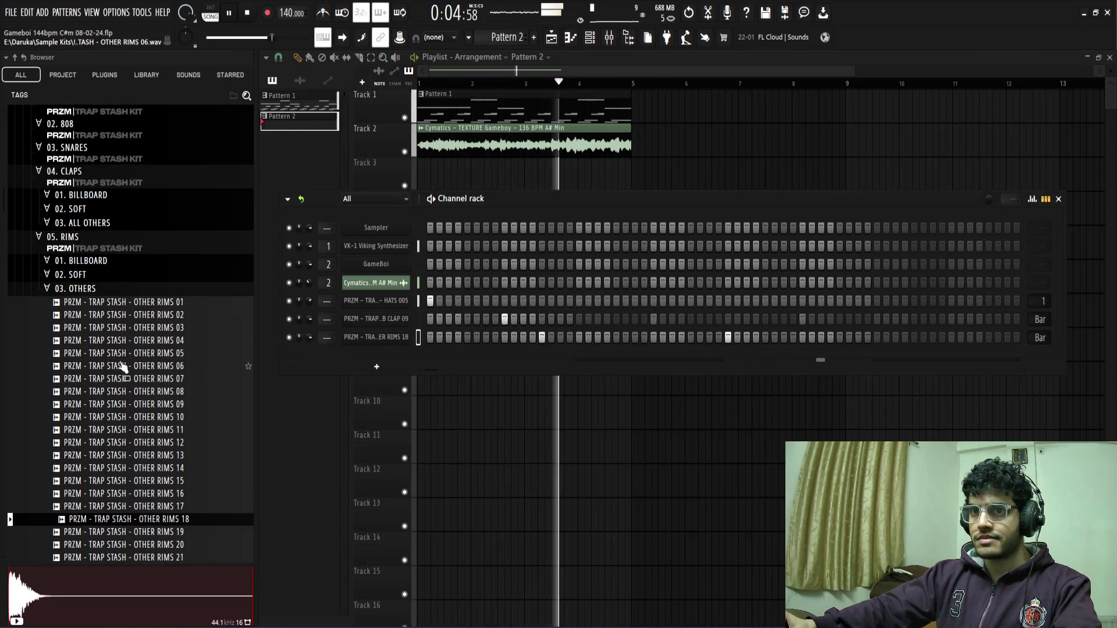
key("space")
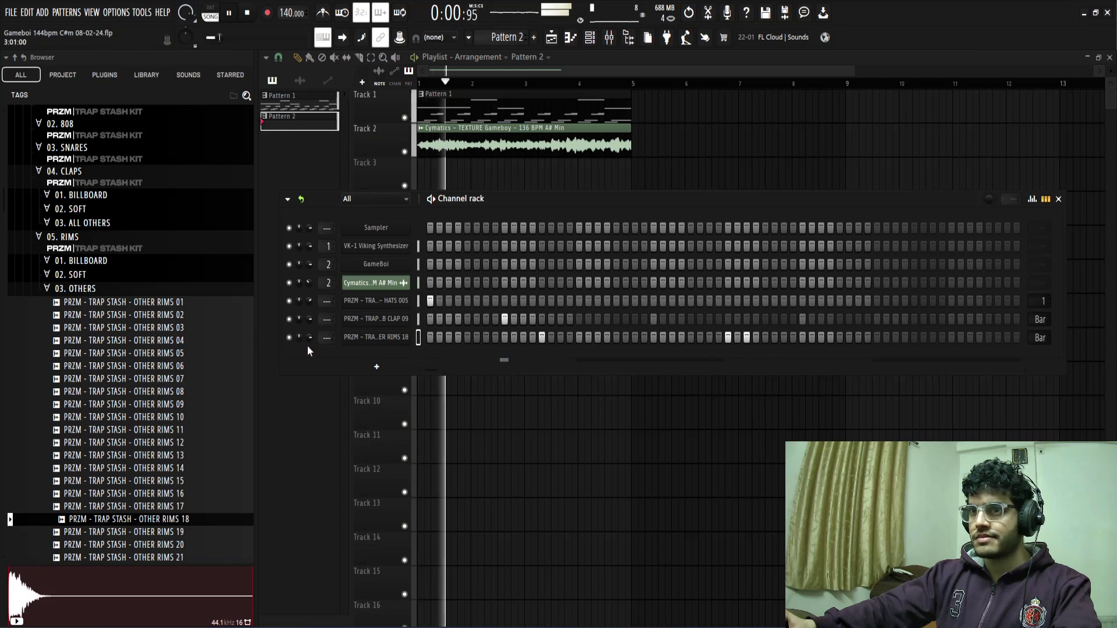
right_click(407, 337)
left_click(424, 352)
left_click(747, 410)
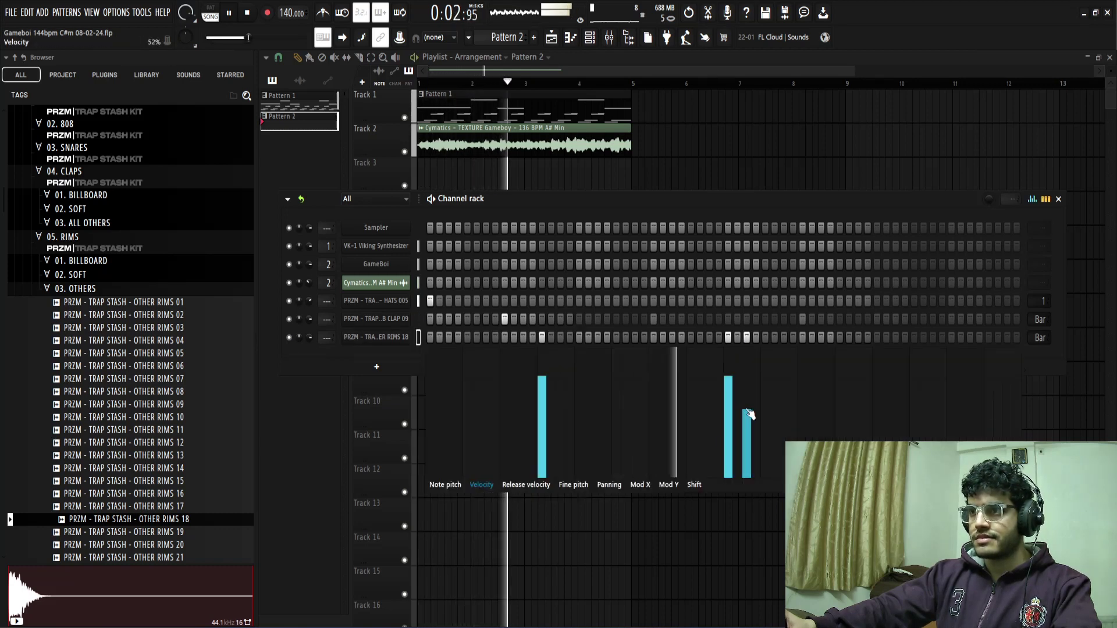
right_click(409, 336)
left_click(440, 349)
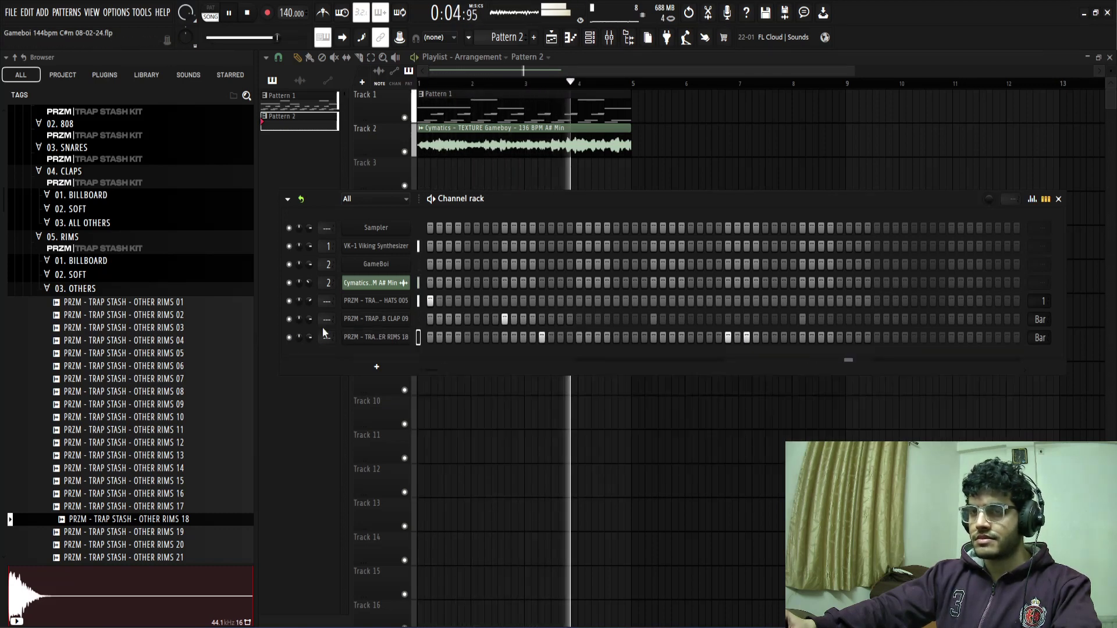
- Close the kit's 05. RIMS and 04. CLAPS folders and open its 02. 808 folder
left_click(93, 241)
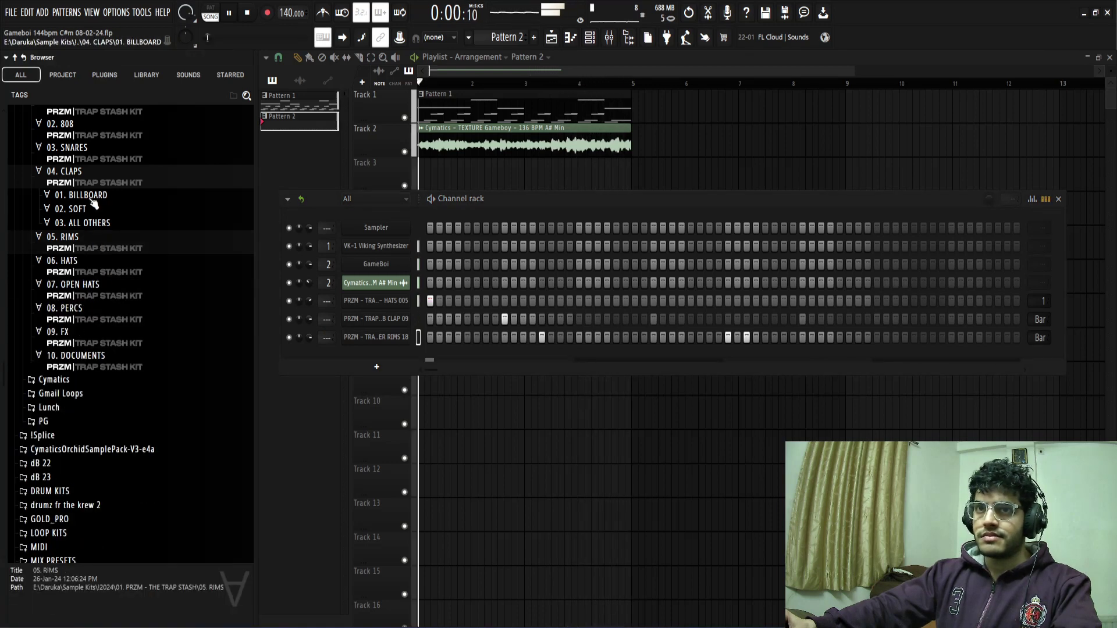
left_click(80, 180)
scroll(120, 262, "up", 7)
scroll(110, 303, "down", 1)
scroll(67, 448, "down", 2)
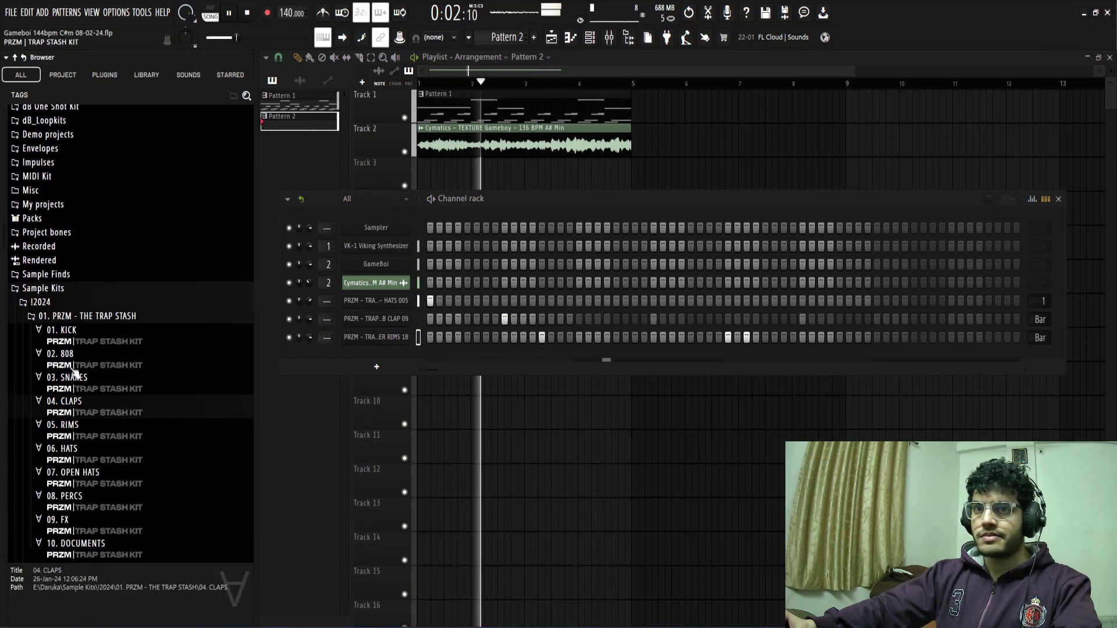
left_click(78, 360)
scroll(82, 325, "down", 3)
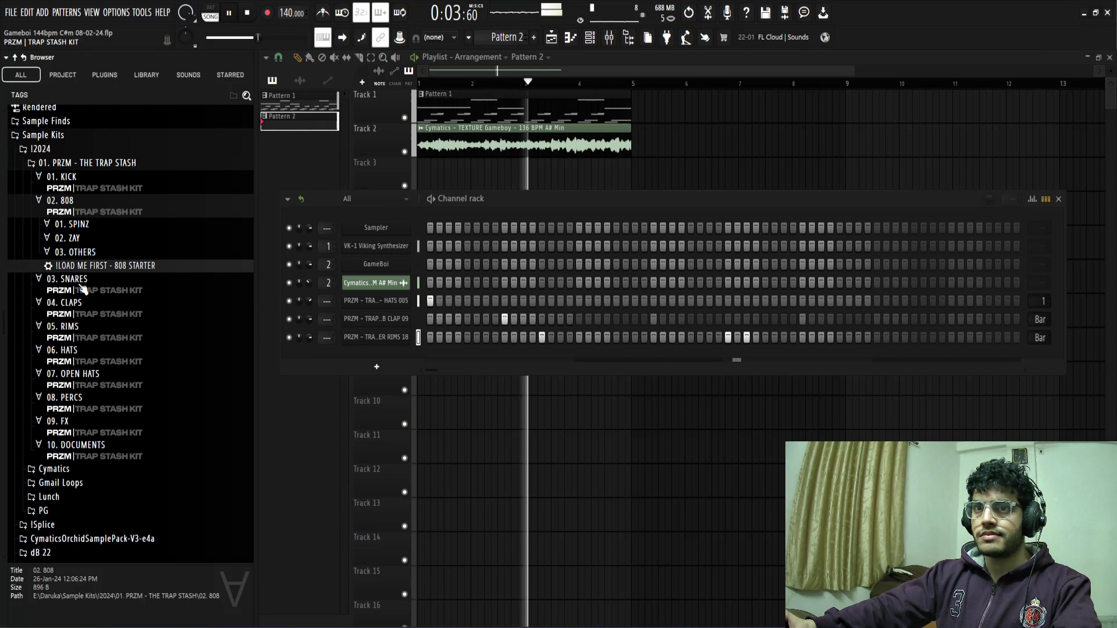
- Look through the 01. SPINZ and 02. ZAY folders for an 808 sample
left_click(72, 224)
left_click(72, 224)
left_click(71, 238)
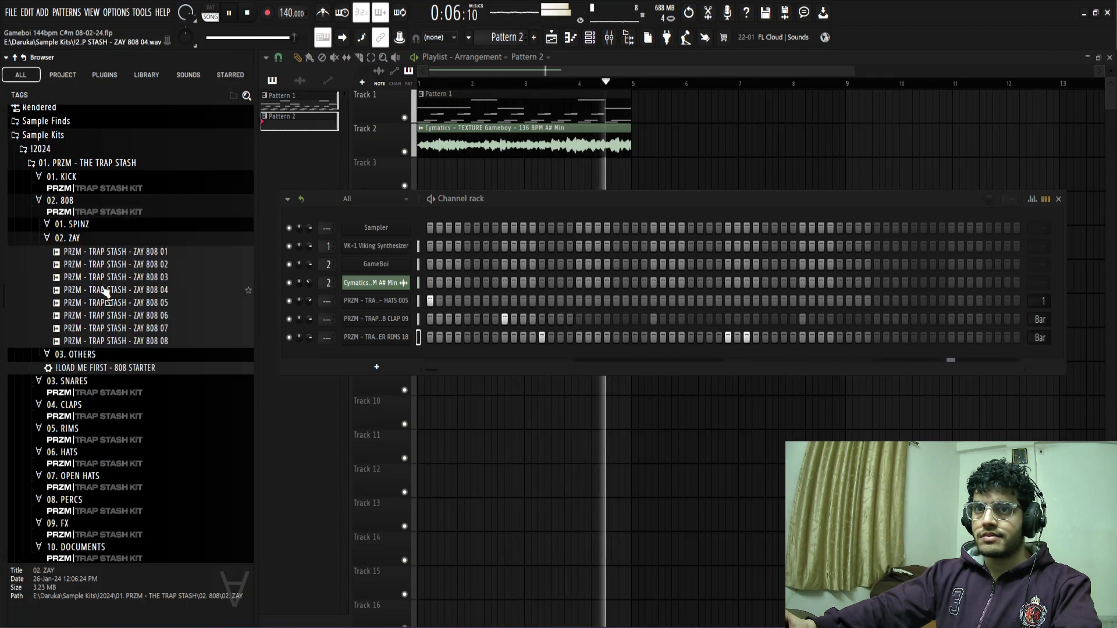
left_click(117, 276)
left_click(123, 239)
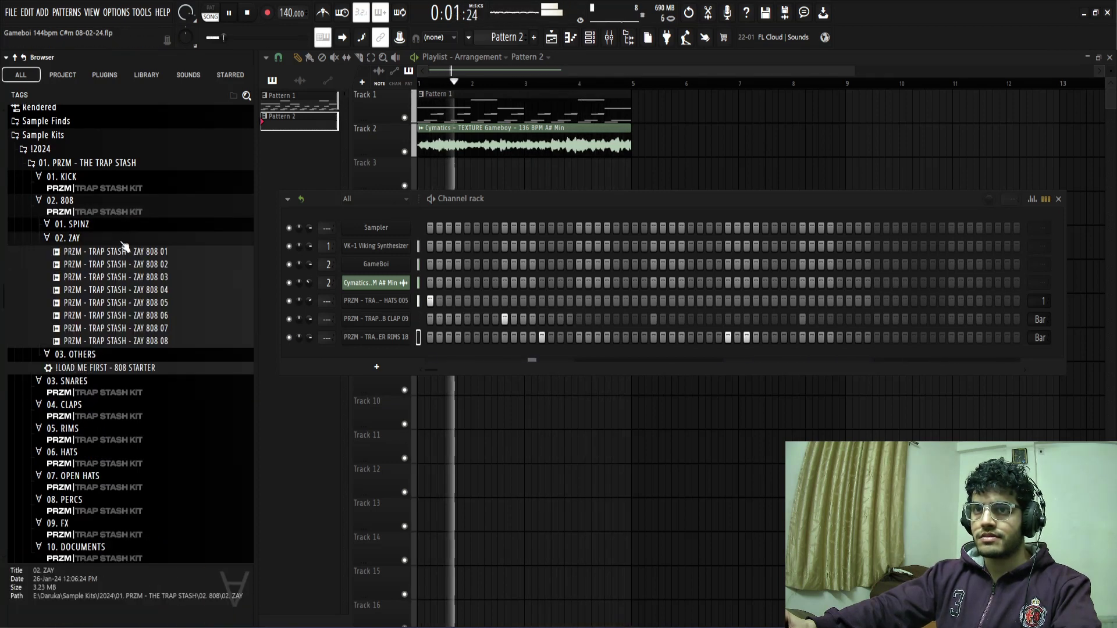
- Audition 808s from the 03. OTHERS folder, including OTHER 808 08, 22, 28, 27 and 32
left_click(95, 254)
key("space")
left_click(104, 279)
left_click(125, 356)
scroll(125, 362, "down", 6)
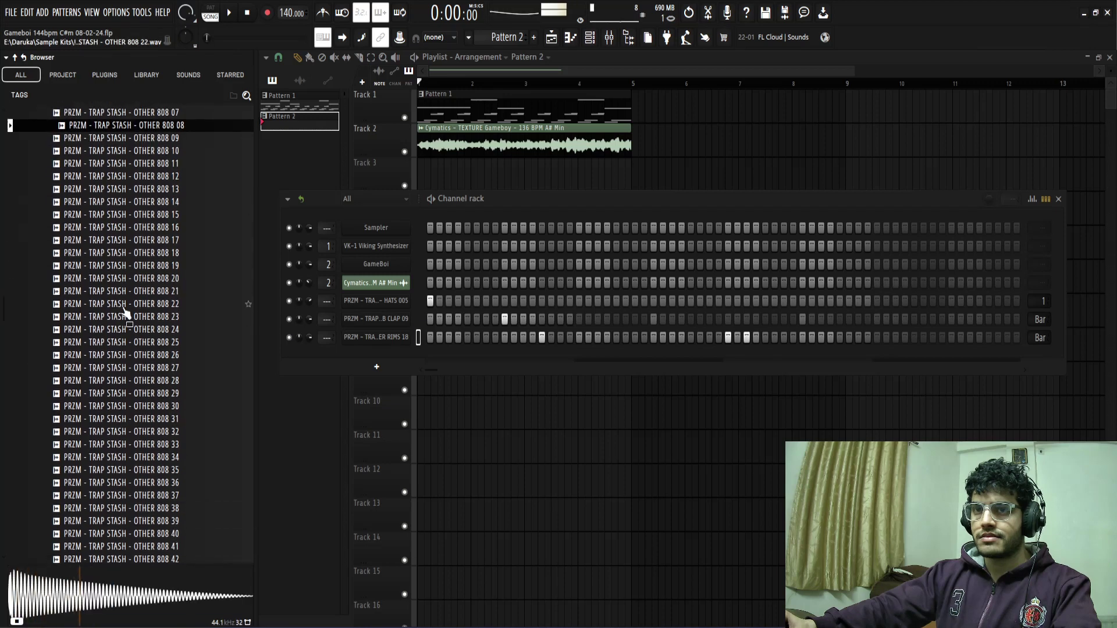
left_click(123, 306)
left_click(121, 382)
scroll(120, 383, "down", 4)
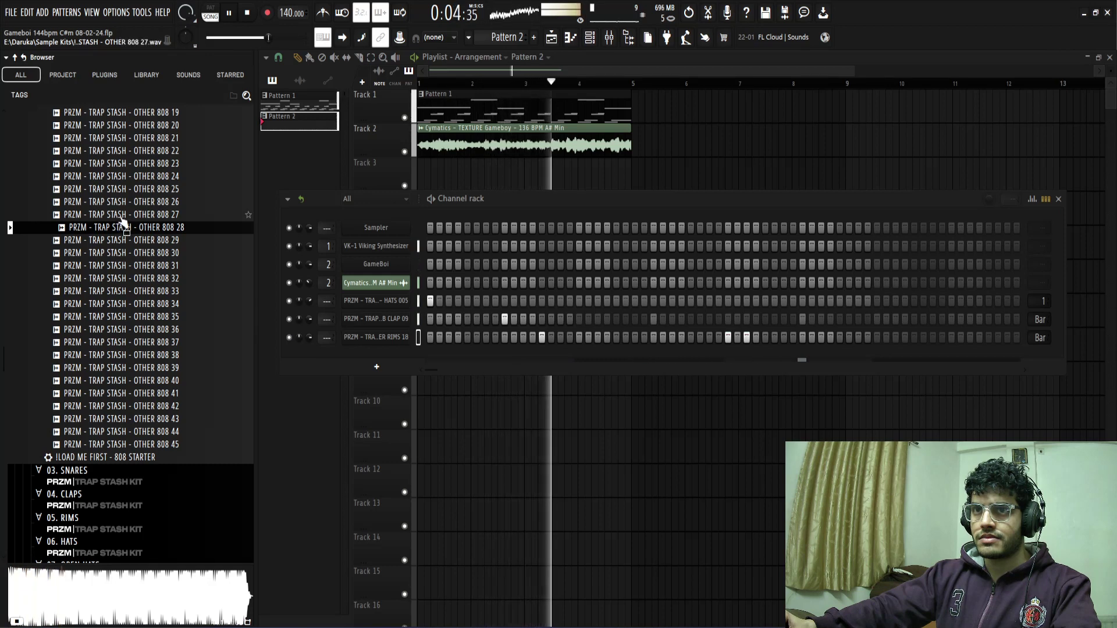
left_click(119, 214)
left_click(133, 279)
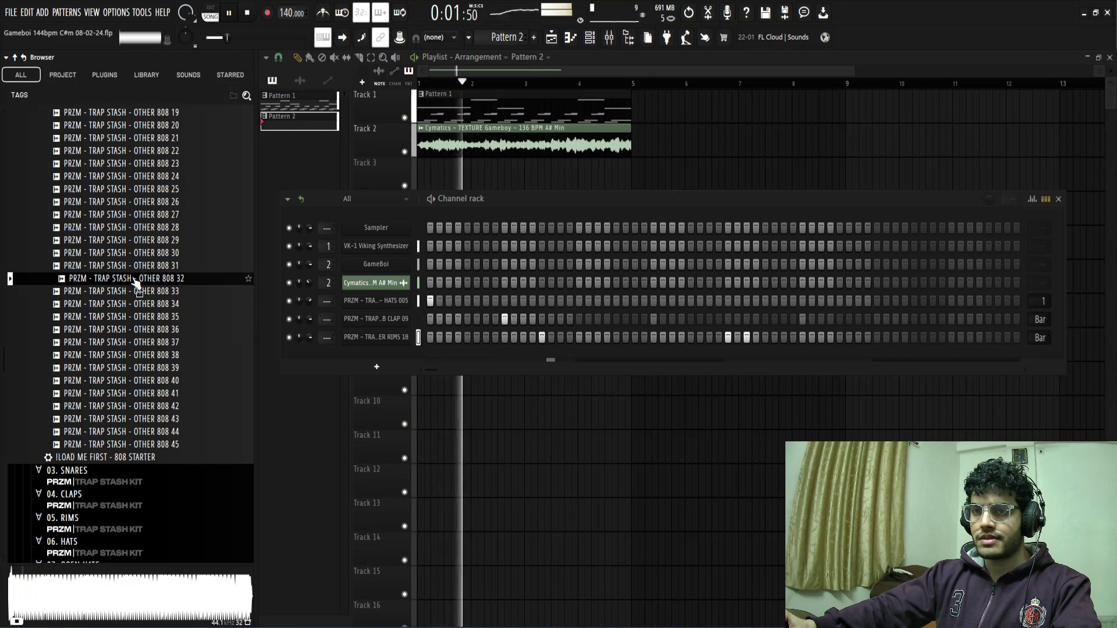
- Audition the OTHER 808 samples from 36 through 45 in the 03. OTHERS folder
left_click(130, 330)
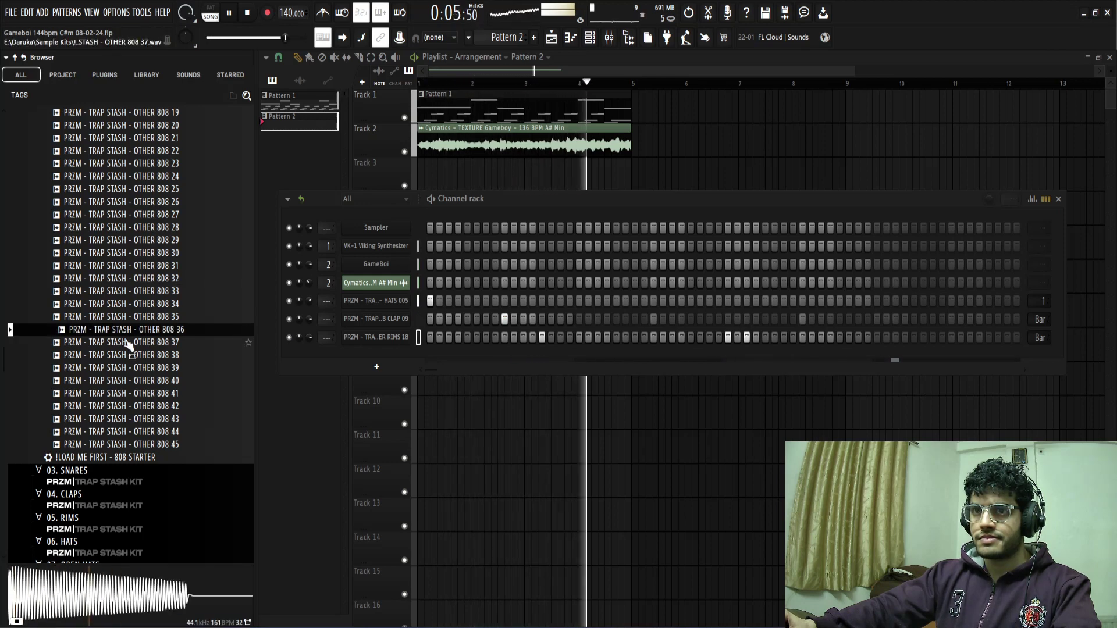
left_click(129, 346)
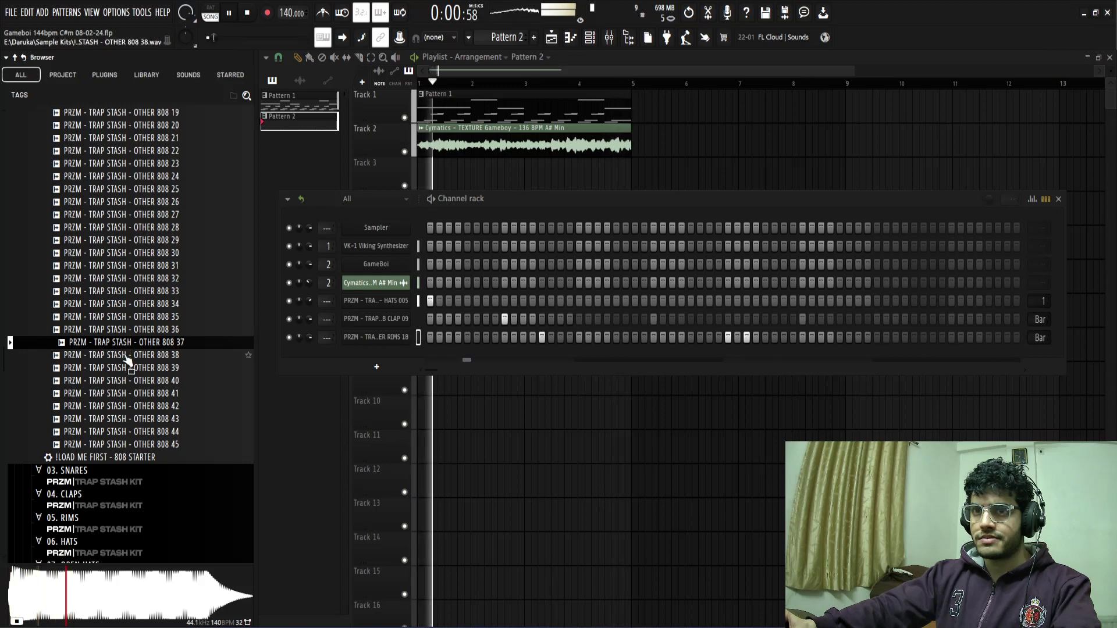
left_click(128, 356)
left_click(124, 357)
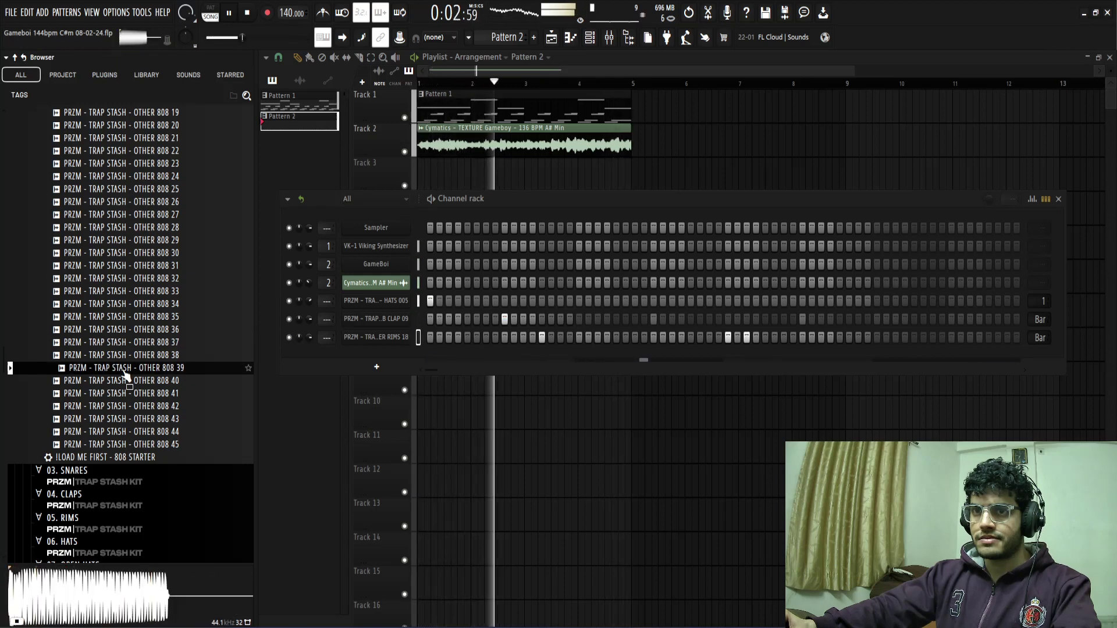
left_click(124, 371)
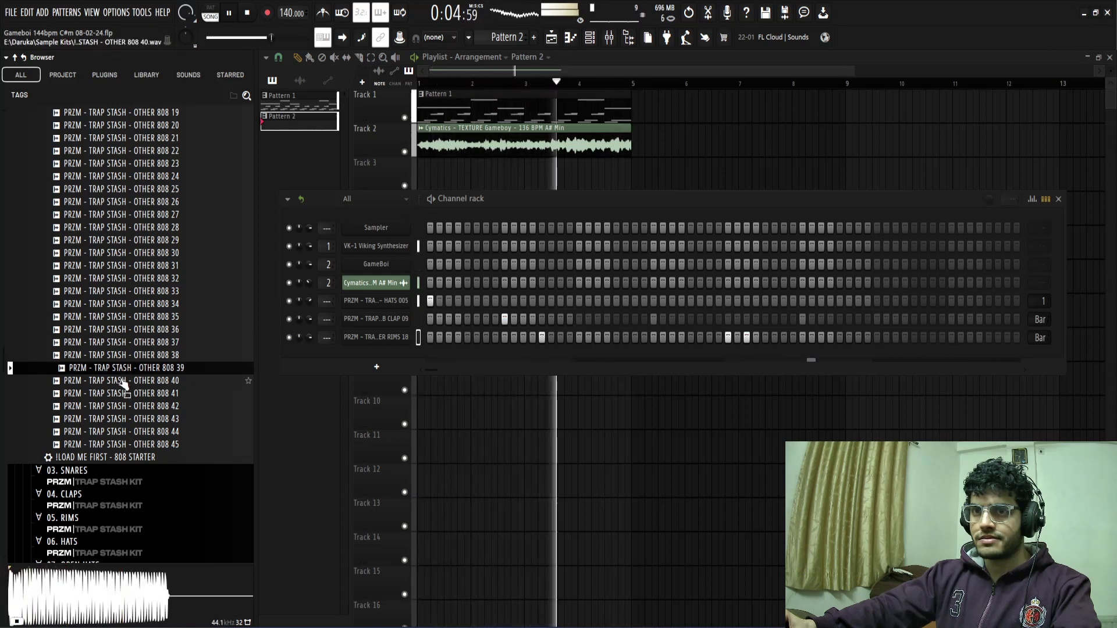
left_click(123, 384)
left_click(124, 394)
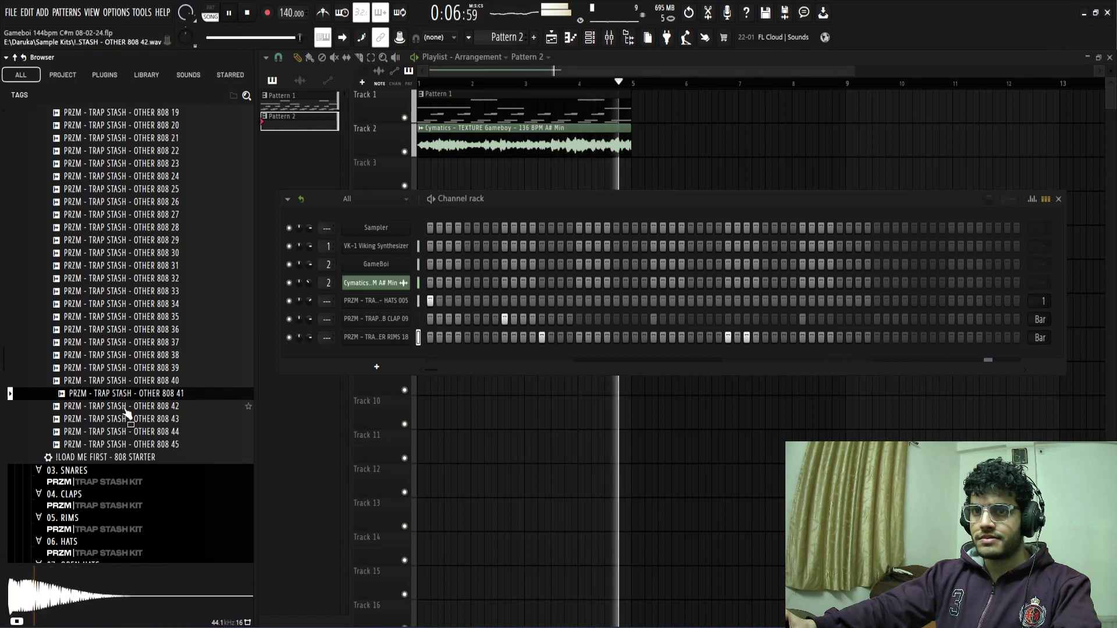
left_click(126, 407)
left_click(127, 419)
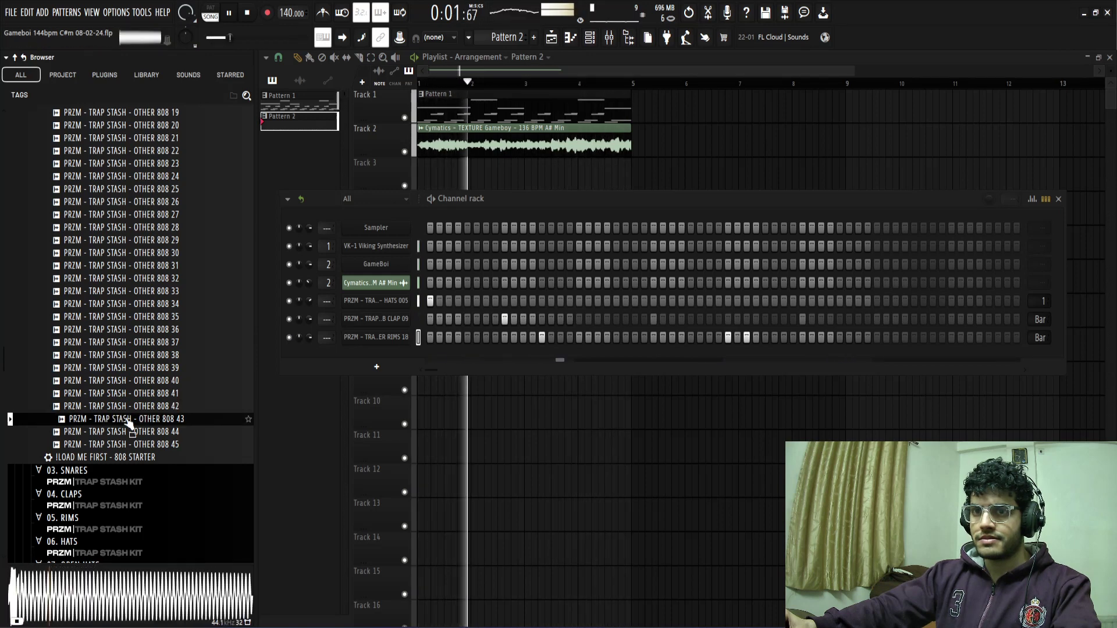
left_click(130, 433)
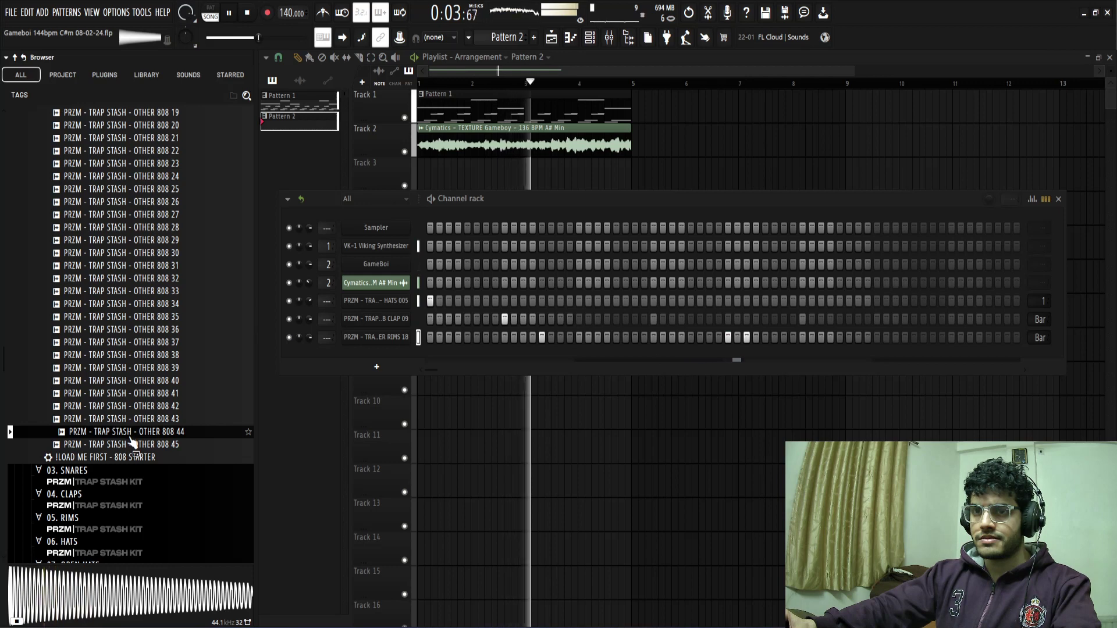
left_click(130, 446)
- Compare OTHER 808 44 again with samples 42 down to 38
left_click(129, 437)
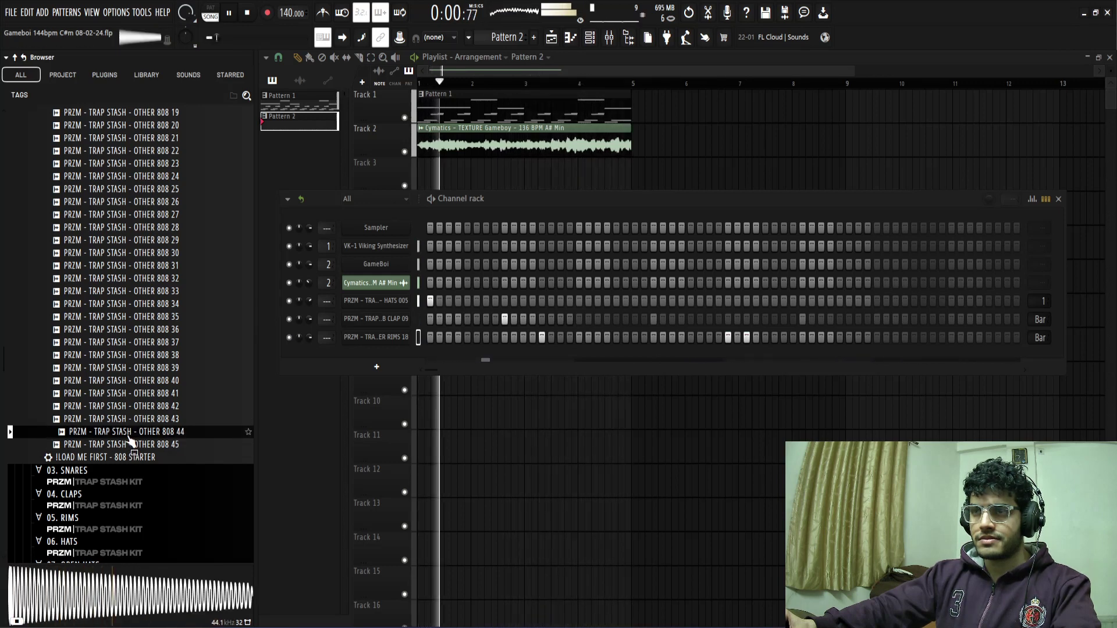
left_click(132, 405)
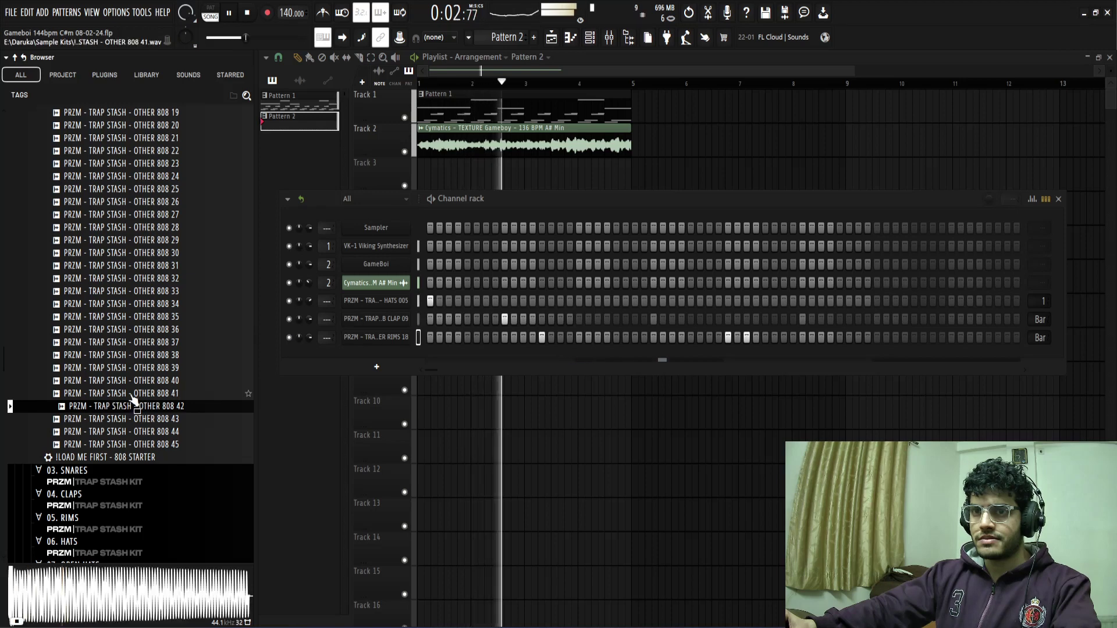
left_click(133, 393)
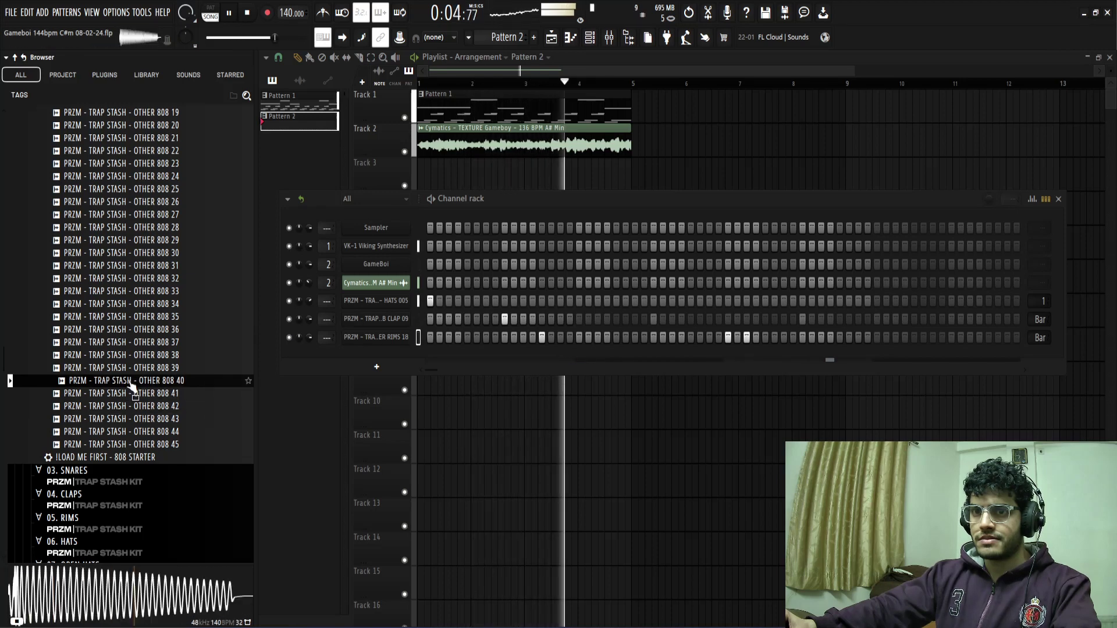
key("Up")
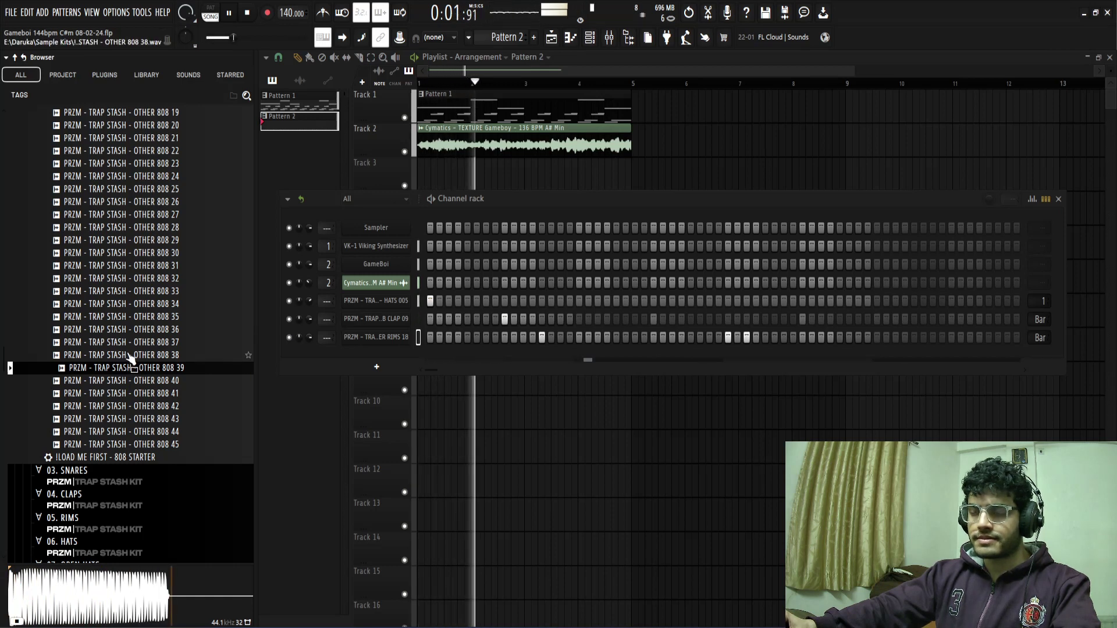
left_click(128, 356)
left_click(144, 432)
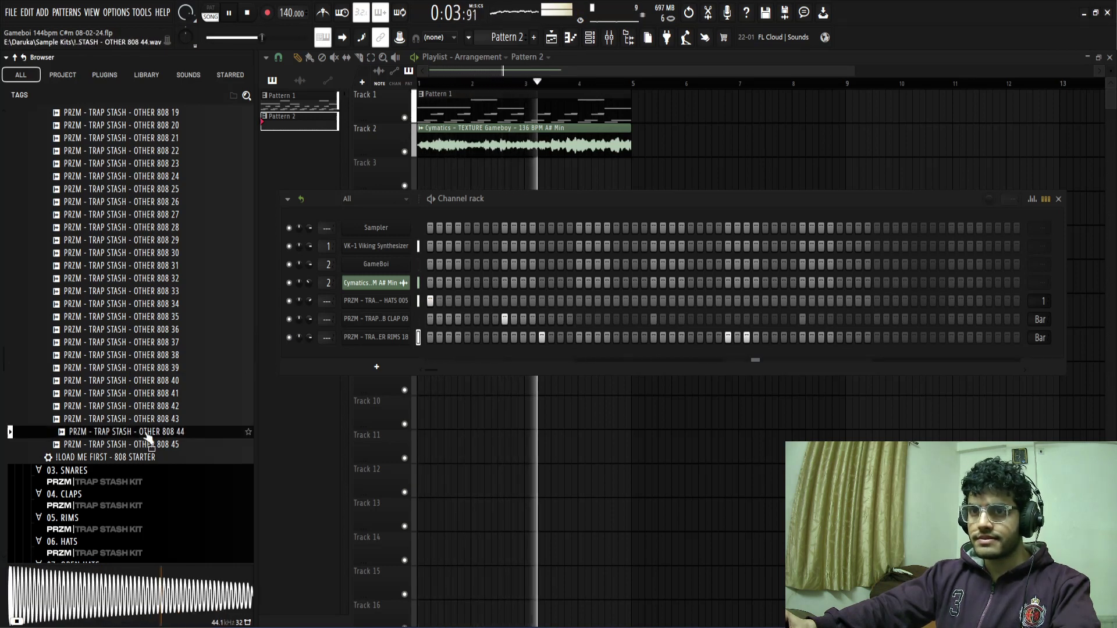
- Add PRZM - TRAP STASH - OTHER 808 44 as a new channel directly above the HATS 005 channel
left_click_drag(146, 437, 383, 296)
right_click(384, 301)
left_click(423, 378)
- Enable the OTHER 808 44 channel's volume envelope and make it cut itself with Cut 6 and By 6
left_click(383, 303)
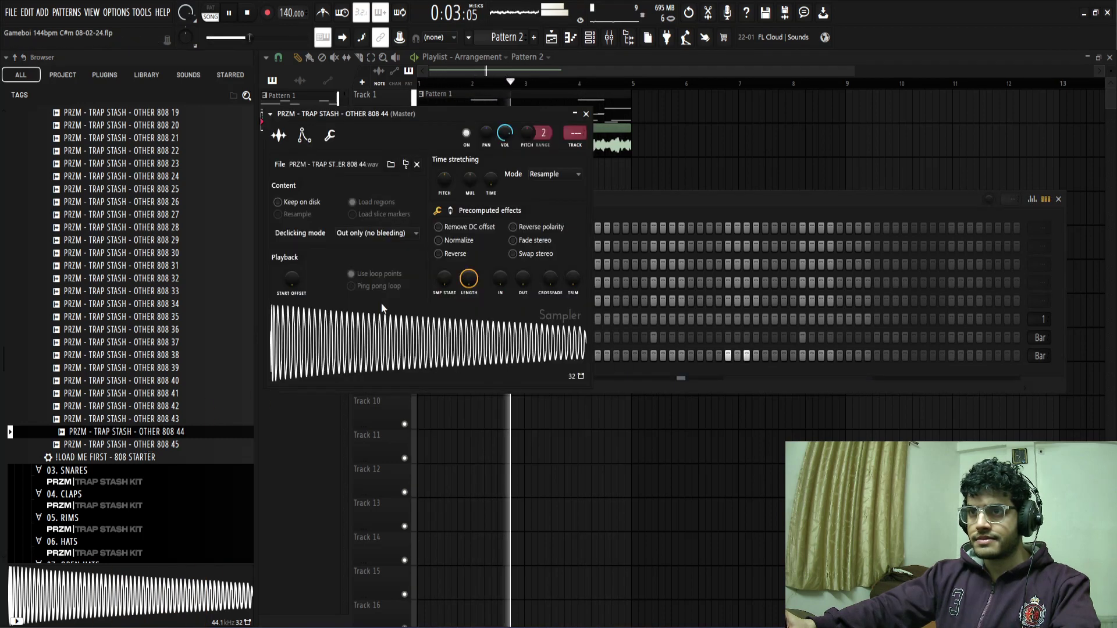
right_click(491, 175)
left_click(304, 135)
left_click(303, 135)
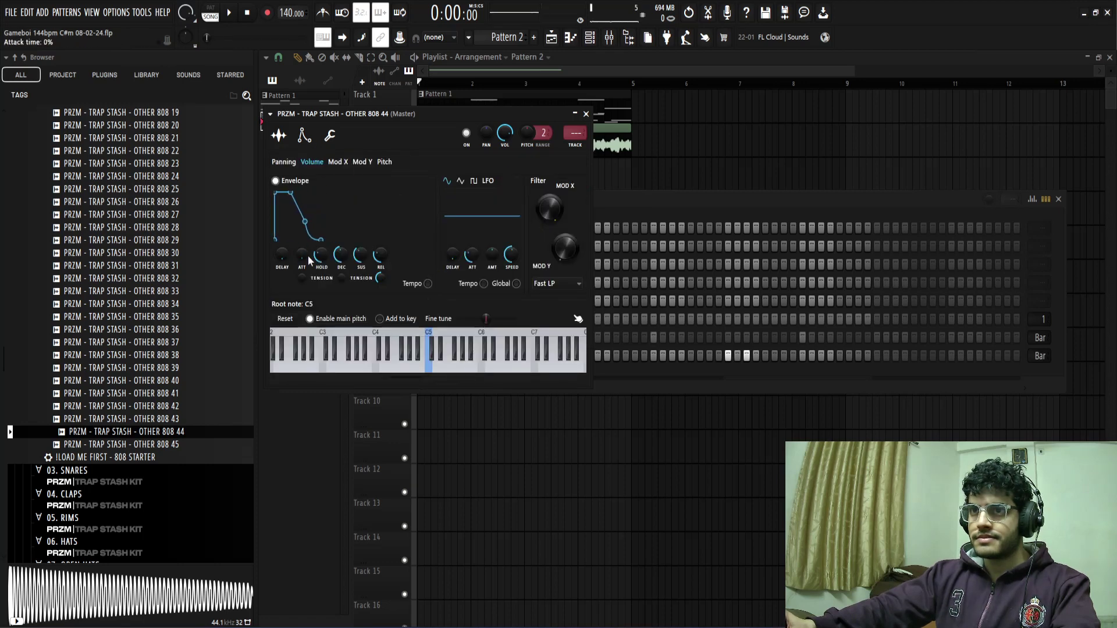
left_click(329, 135)
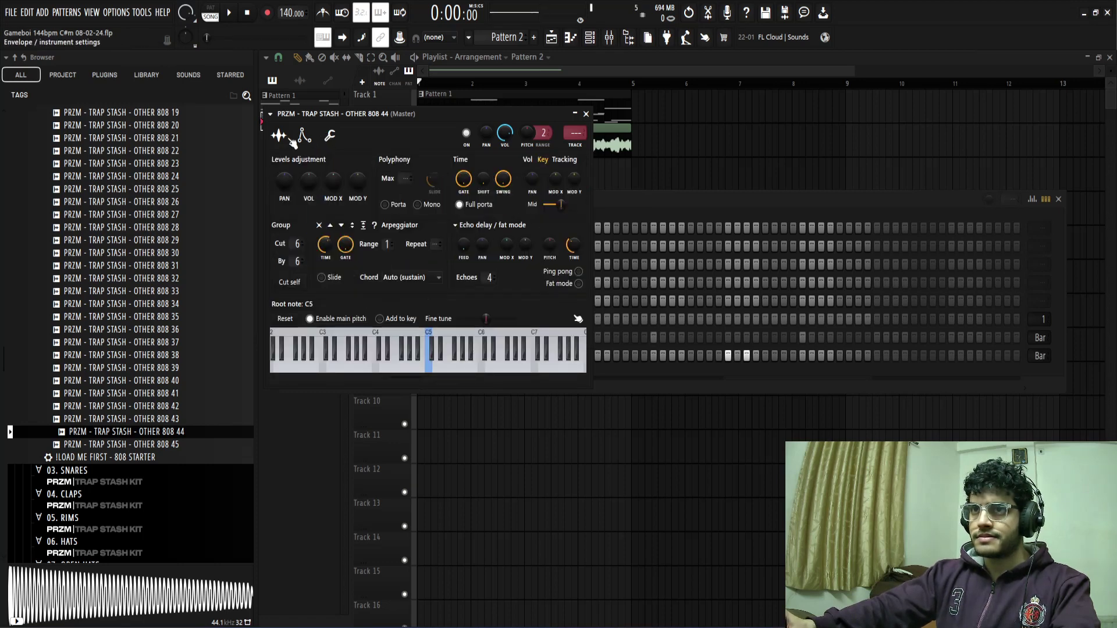
left_click(291, 133)
left_click(586, 114)
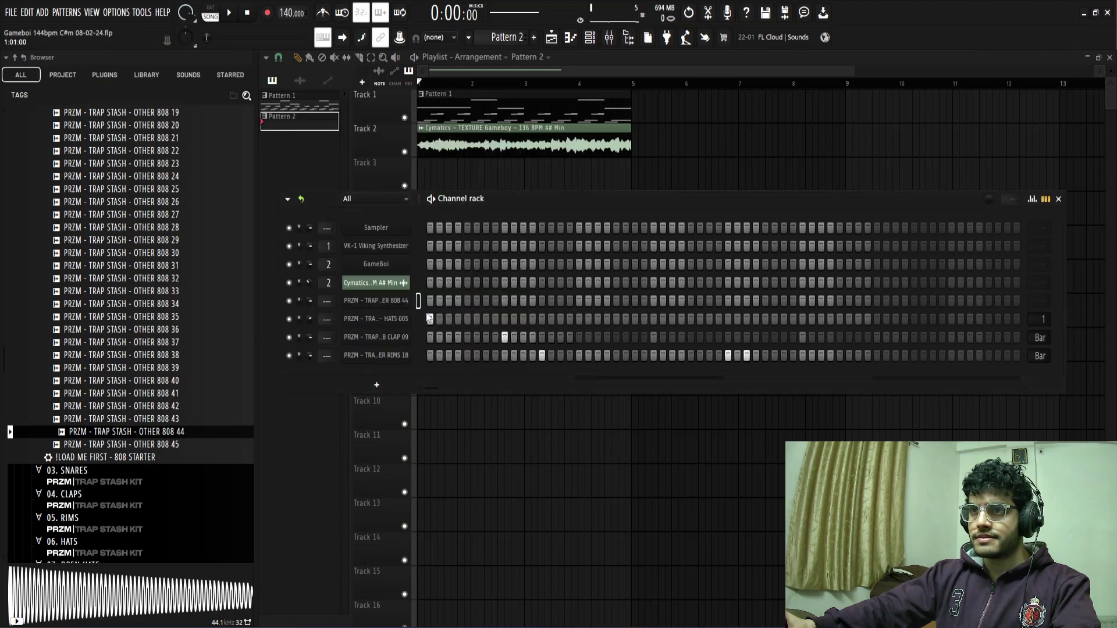
- Draw a C#5 note 10 steps long at the start of bar 1 in the OTHER 808 44 piano roll
right_click(410, 300)
left_click(429, 302)
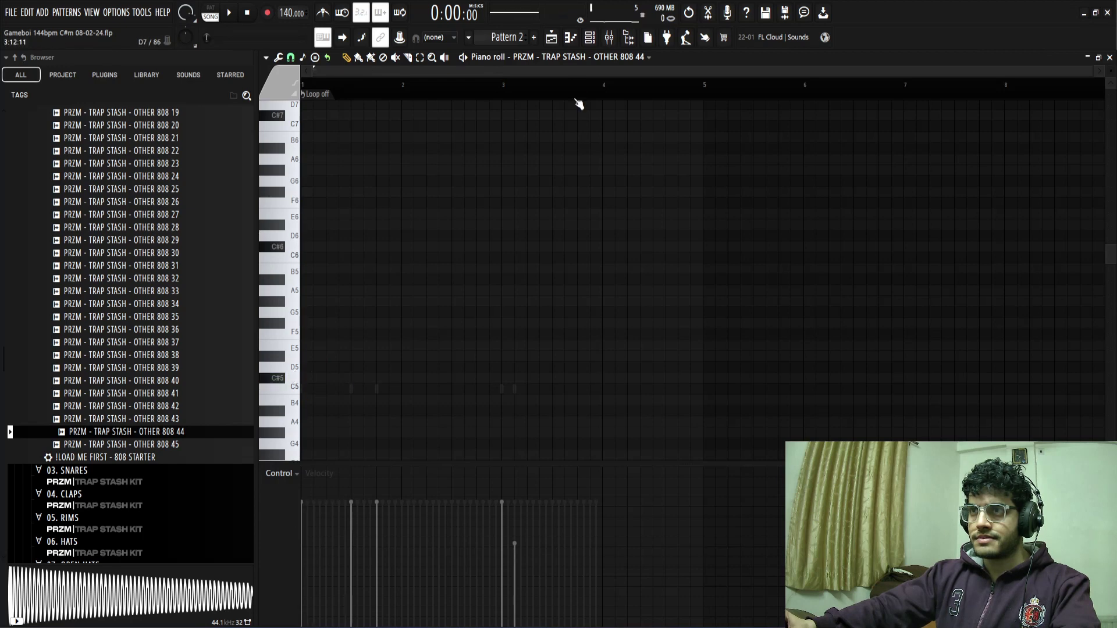
left_click(591, 41)
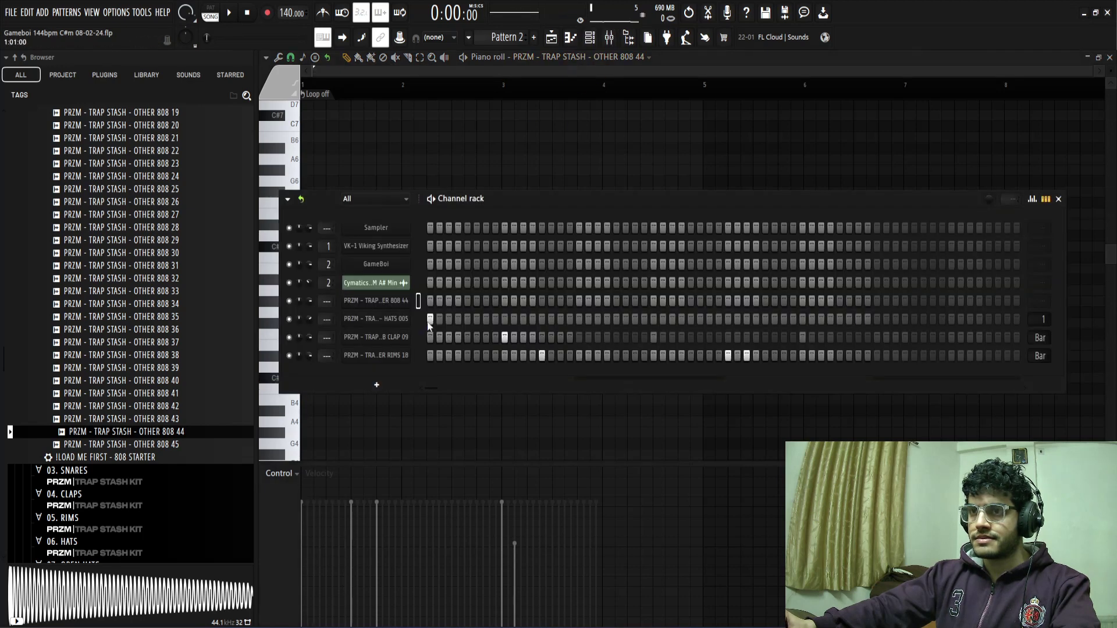
key("F6")
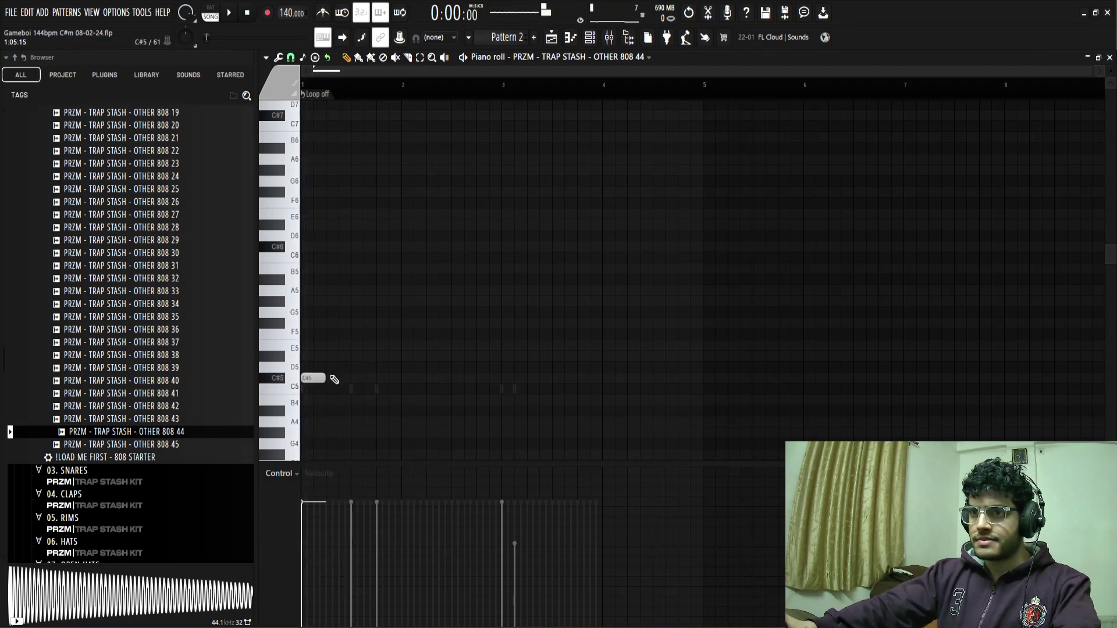
mouse_move(371, 378)
left_mouse_down()
mouse_move(386, 382)
mouse_move(363, 380)
left_mouse_up()
- Audition the note at higher pitches from C#6 up to G#7 against playback, and set it to G#5
key("ctrl+Up")
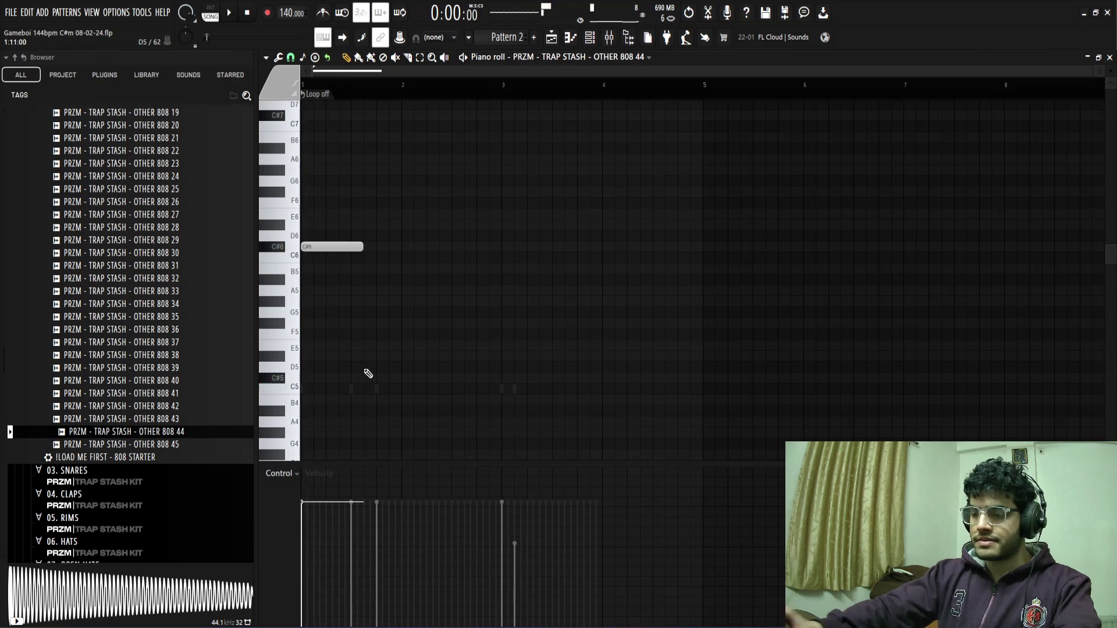
scroll(368, 373, "up", 1)
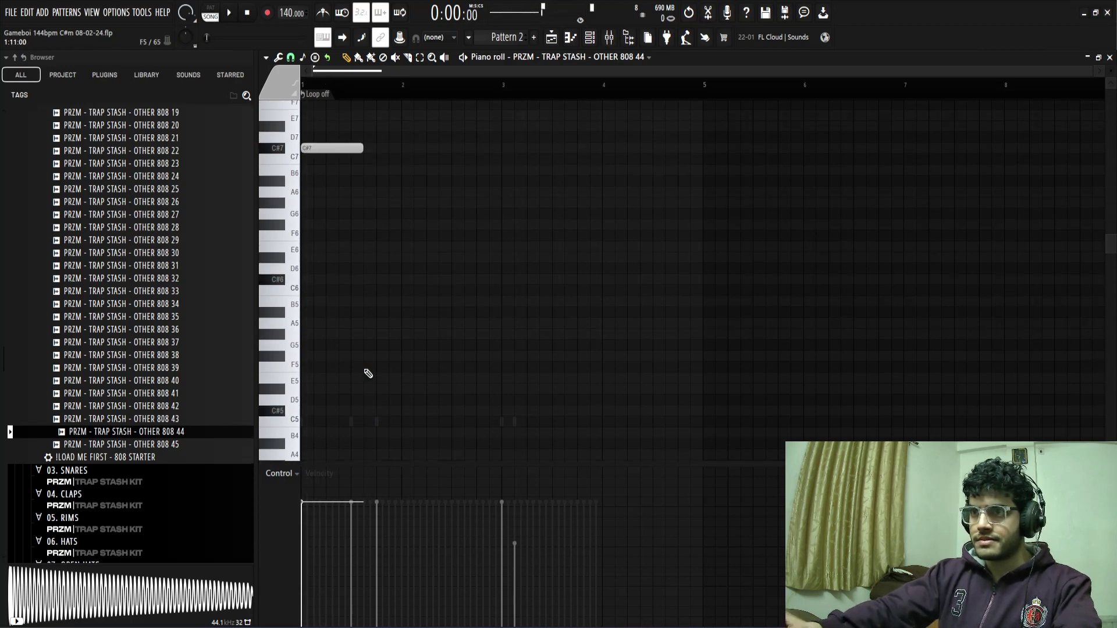
key("shift+Up")
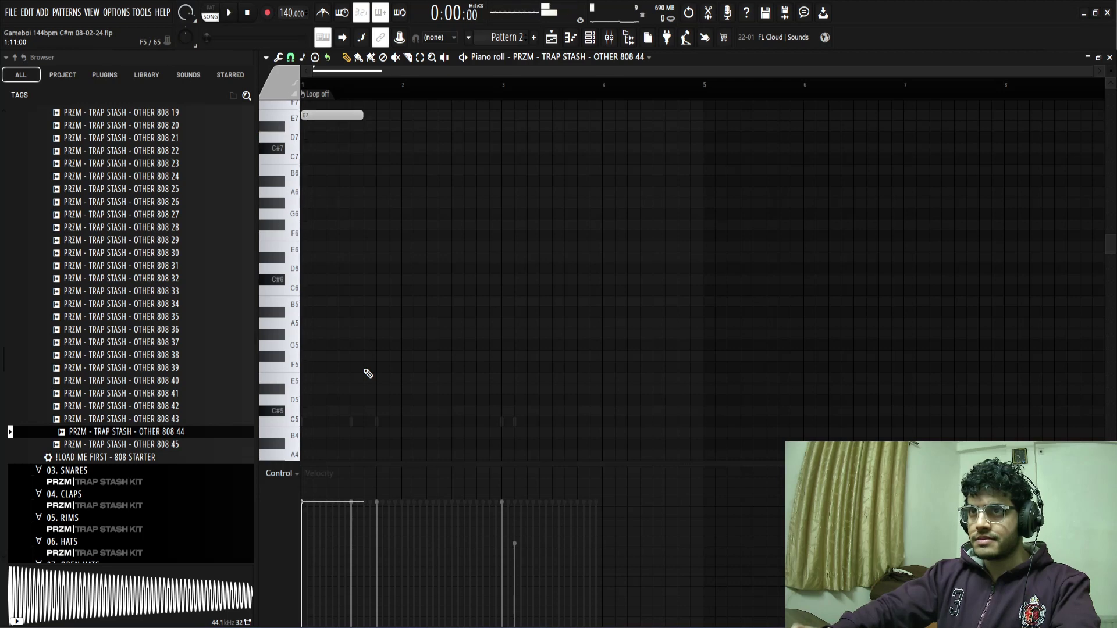
scroll(642, 195, "up", 2)
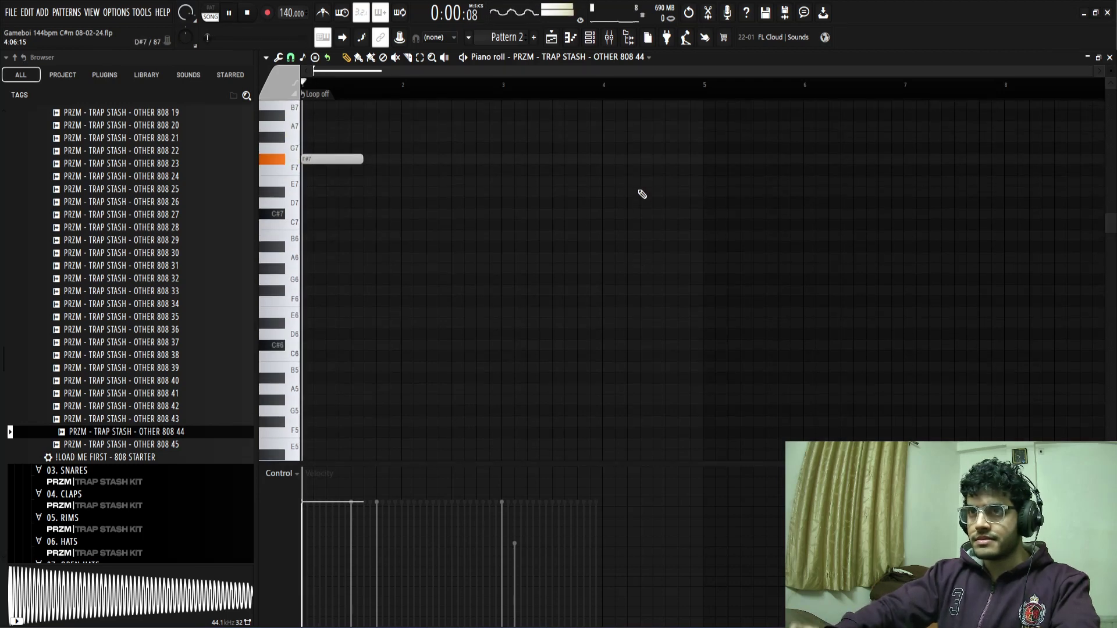
key("space")
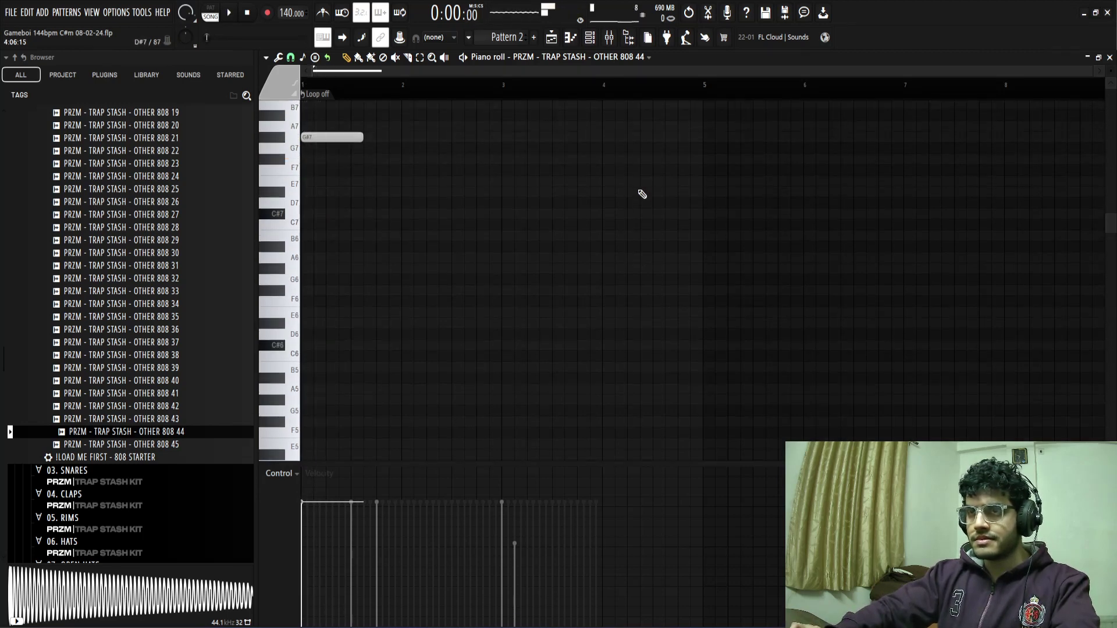
scroll(397, 227, "up", 1)
key("space")
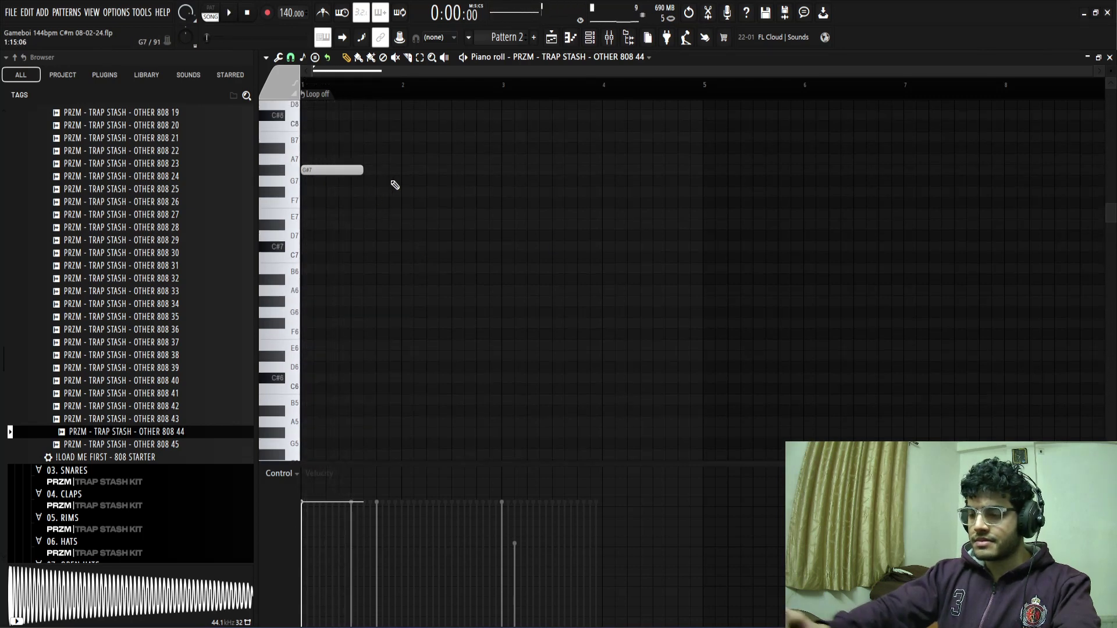
key("space")
scroll(397, 232, "down", 4)
key("space")
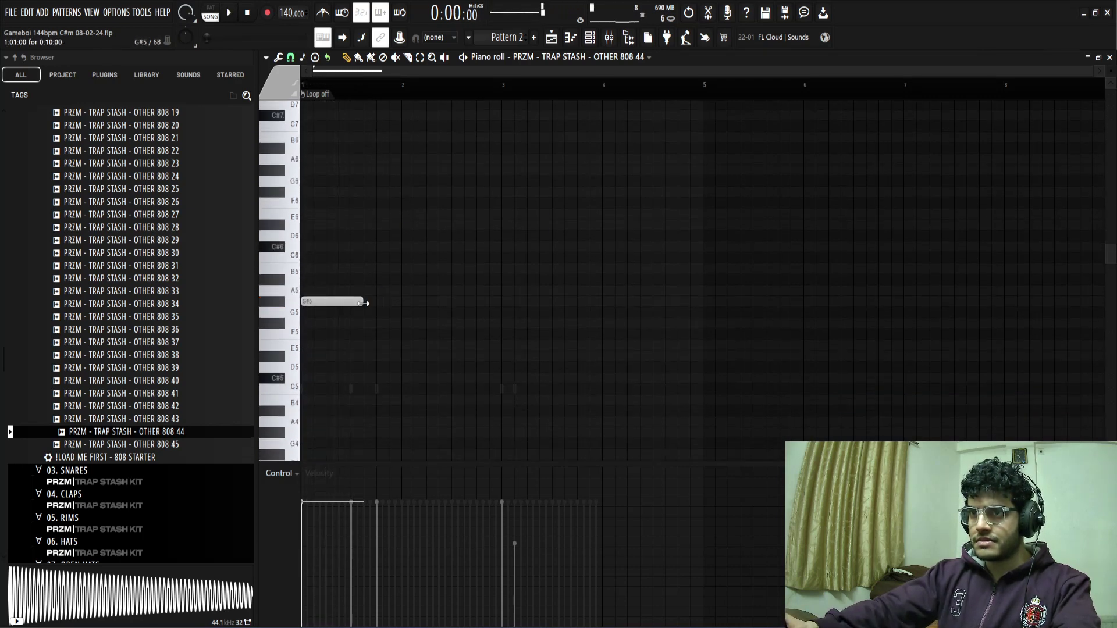
- Add four consecutive C#5 notes of 10, 6, 2 and 4 steps after the first note, filling up to bar 3
key("space")
left_click(369, 379)
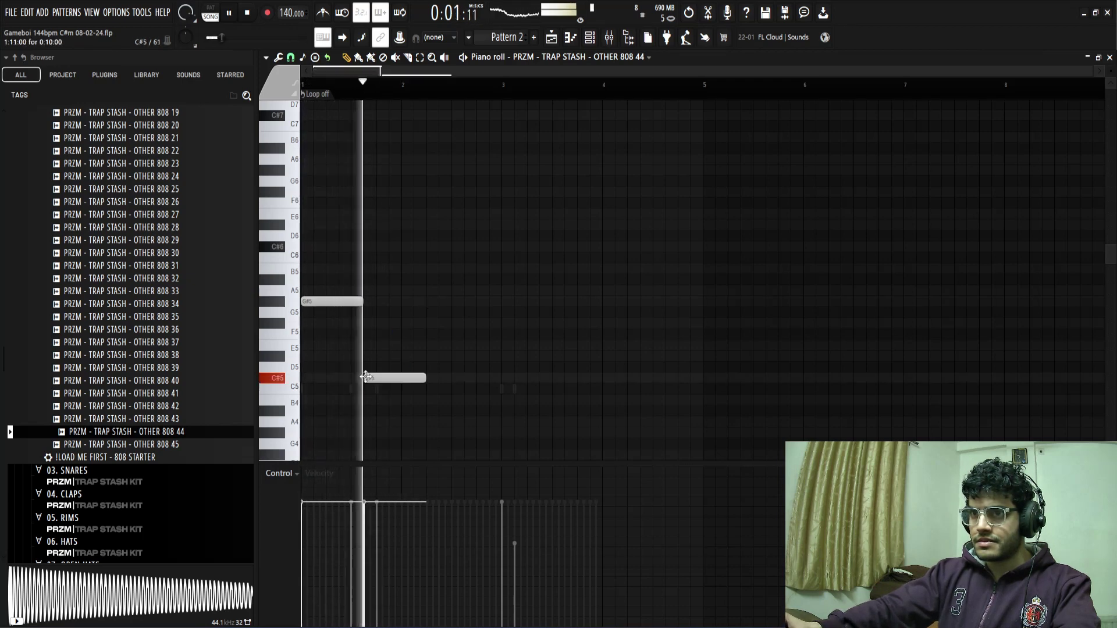
left_click(437, 379)
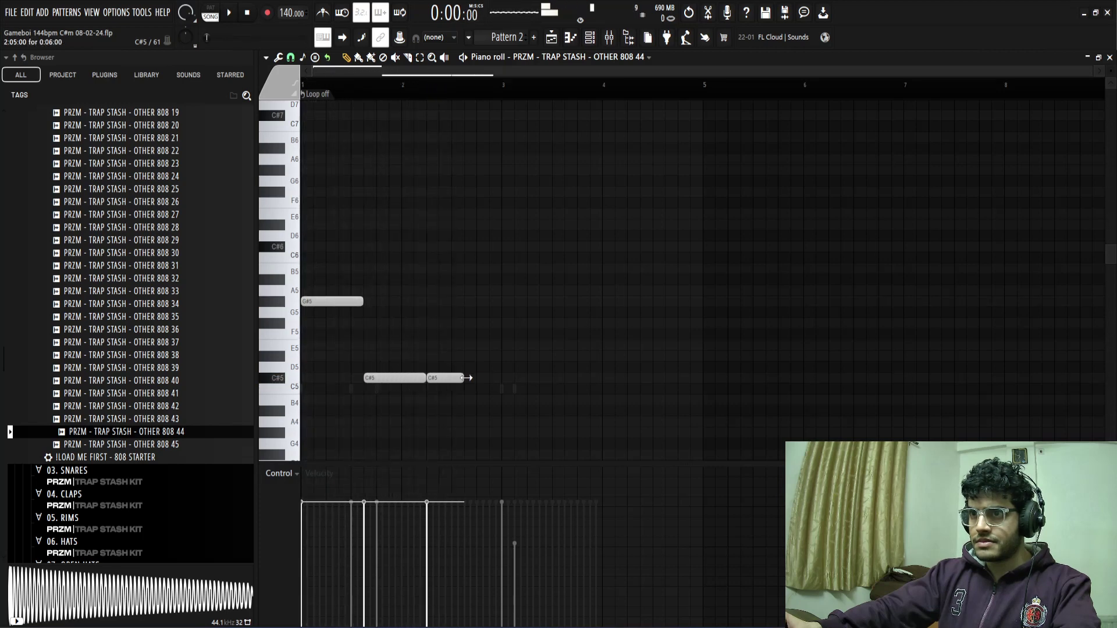
left_click(473, 380)
mouse_move(501, 379)
left_mouse_down()
mouse_move(476, 380)
mouse_move(512, 382)
left_mouse_up()
left_click(483, 380)
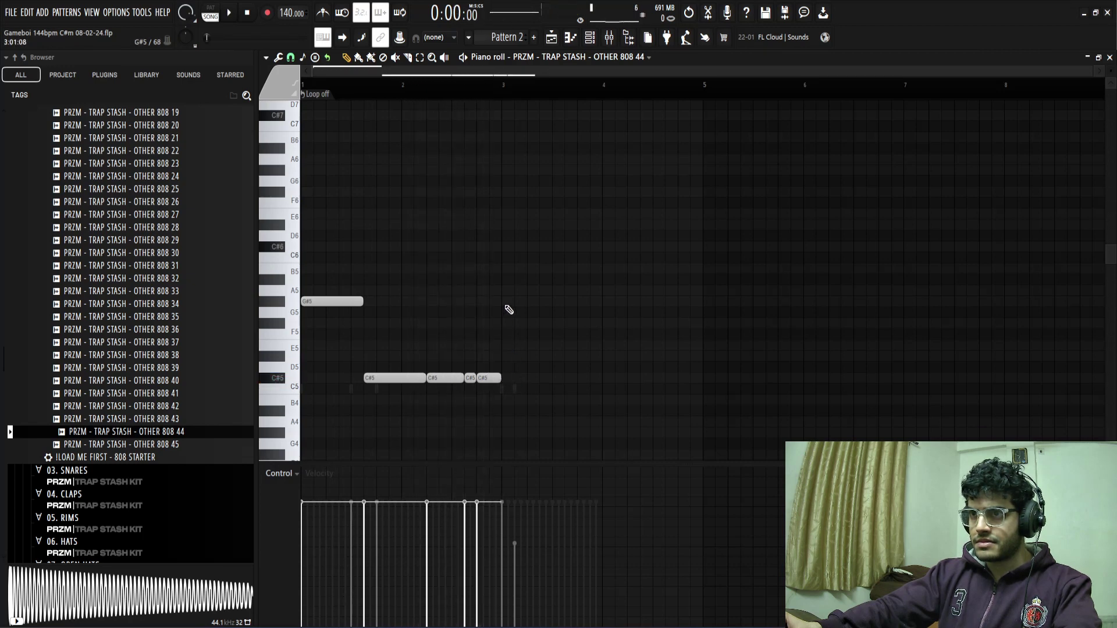
- Add a 4-step G#5 note at the start of bar 3 and raise the whole 808 line two octaves
key("space")
key("ctrl+Up")
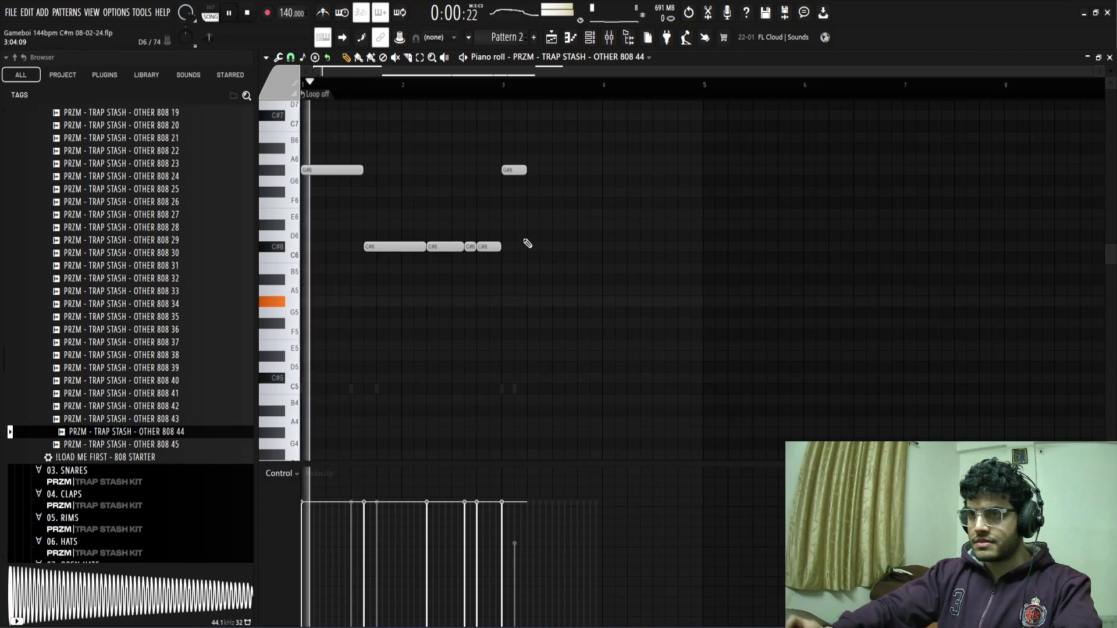
key("ctrl+Up")
key("space")
scroll(523, 245, "up", 2)
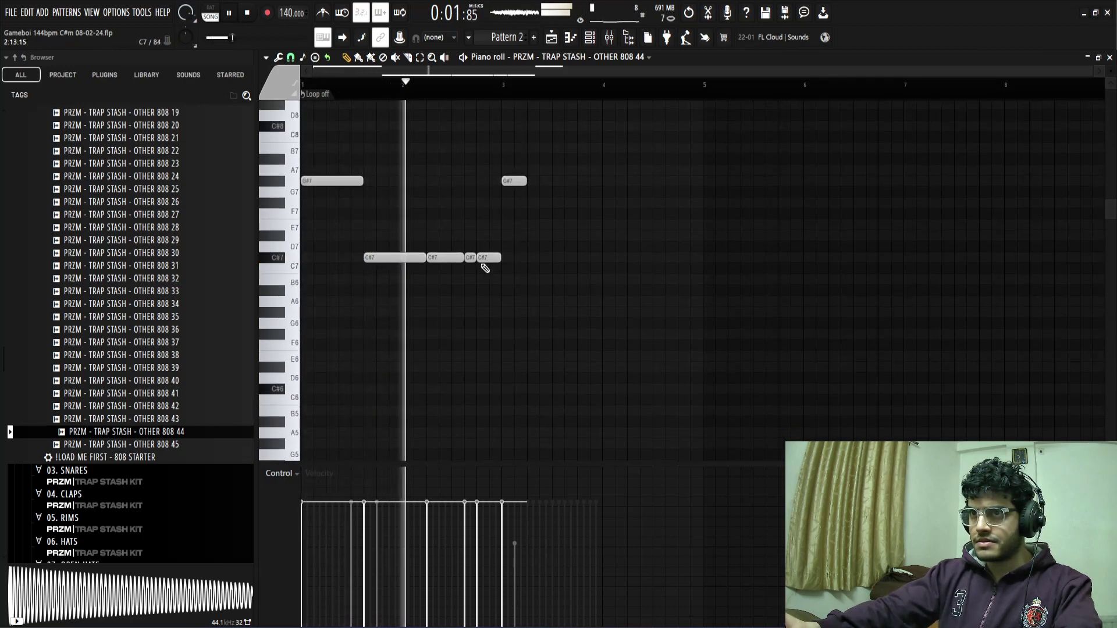
- Move the first note to C#7 and delete the bar 3 G#7 note after trying it at 8 steps
key("space")
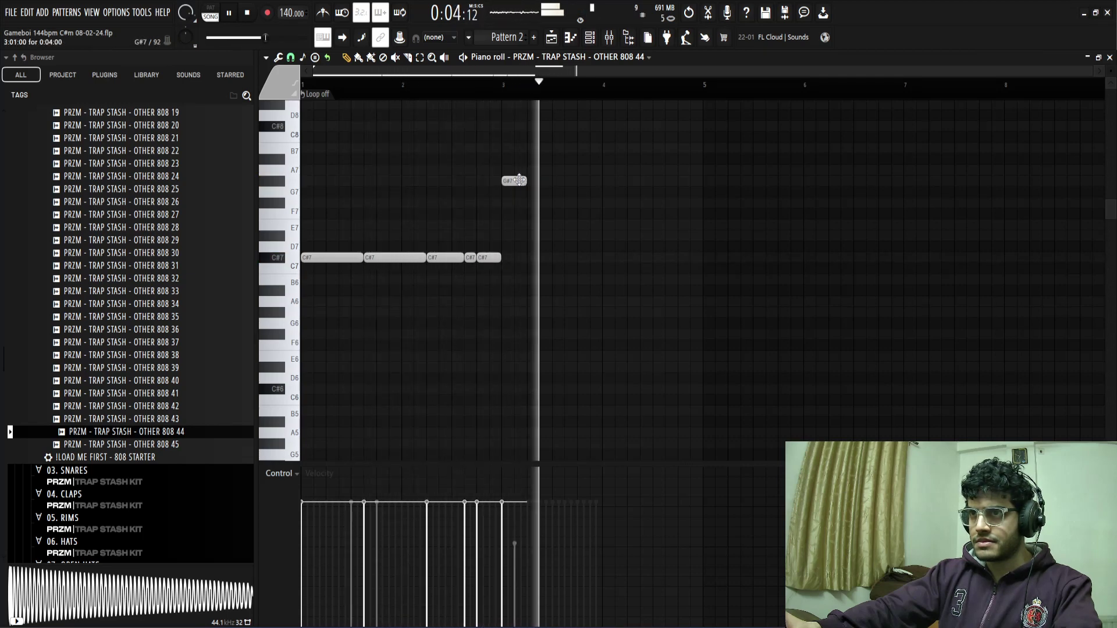
left_click_drag(528, 184, 552, 186)
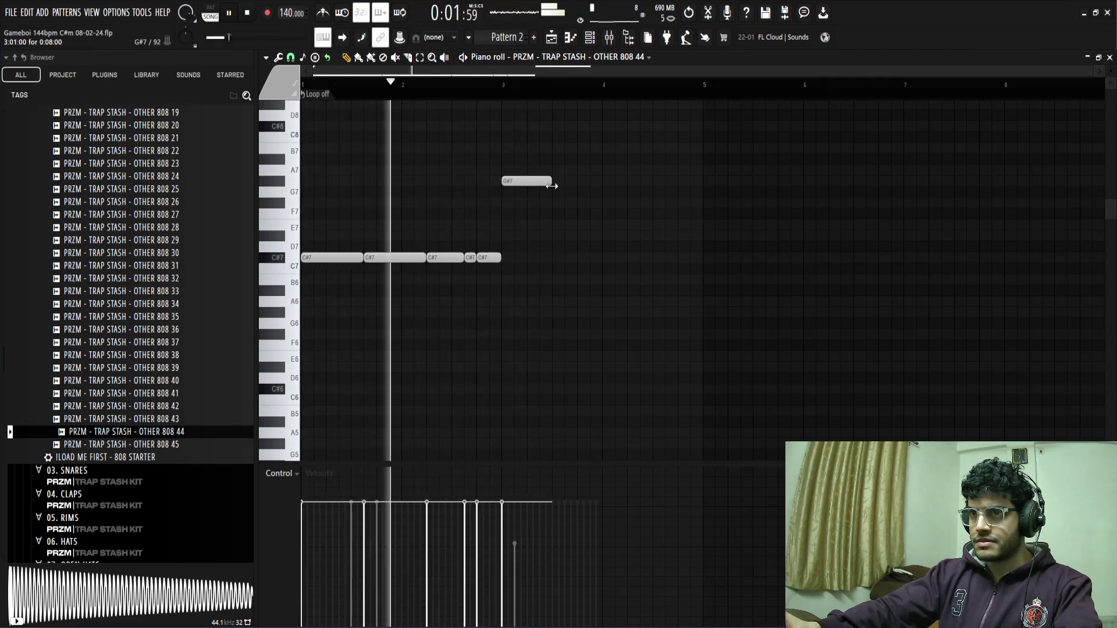
right_click(547, 183)
- Duplicate the two-bar 808 line into bars 3 and 4, raise the first duplicated note to G#7, and play it back
key("ctrl+b")
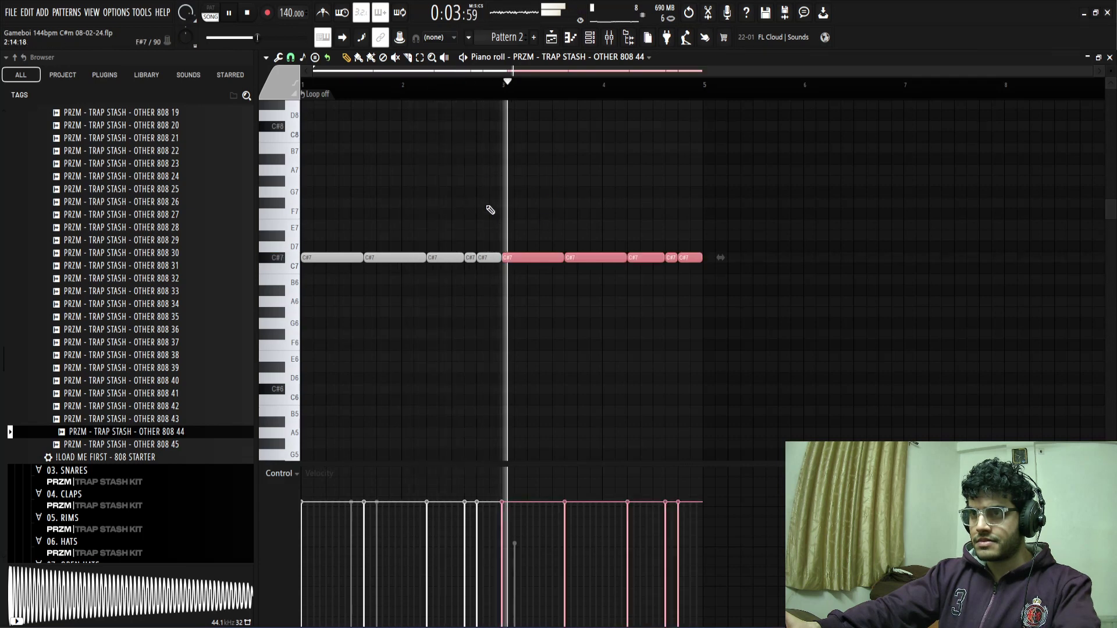
key("ctrl+d")
key("space")
key("space")
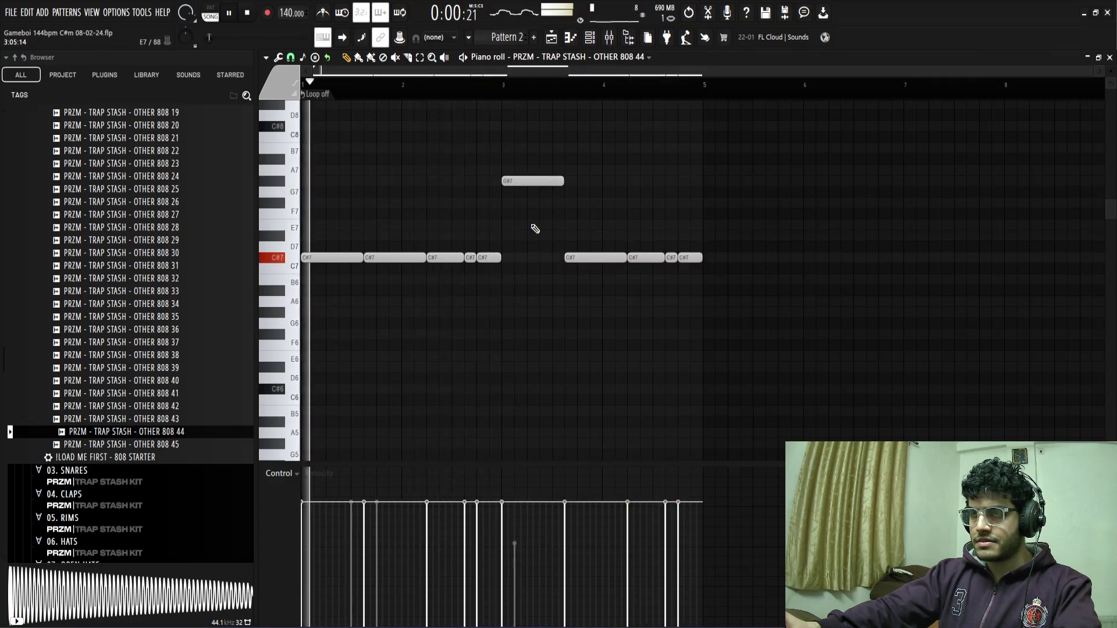
- Transpose the whole 808 line down two octaves to C#5, after trying it at C#4
key("ctrl+Down")
key("ctrl+Down")
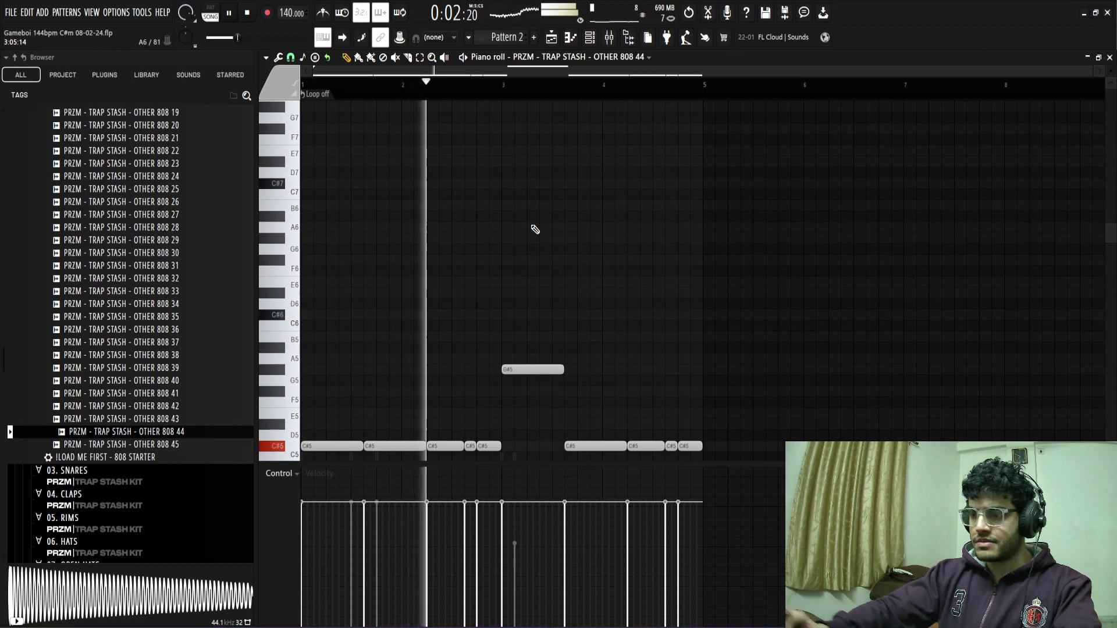
key("ctrl+Down")
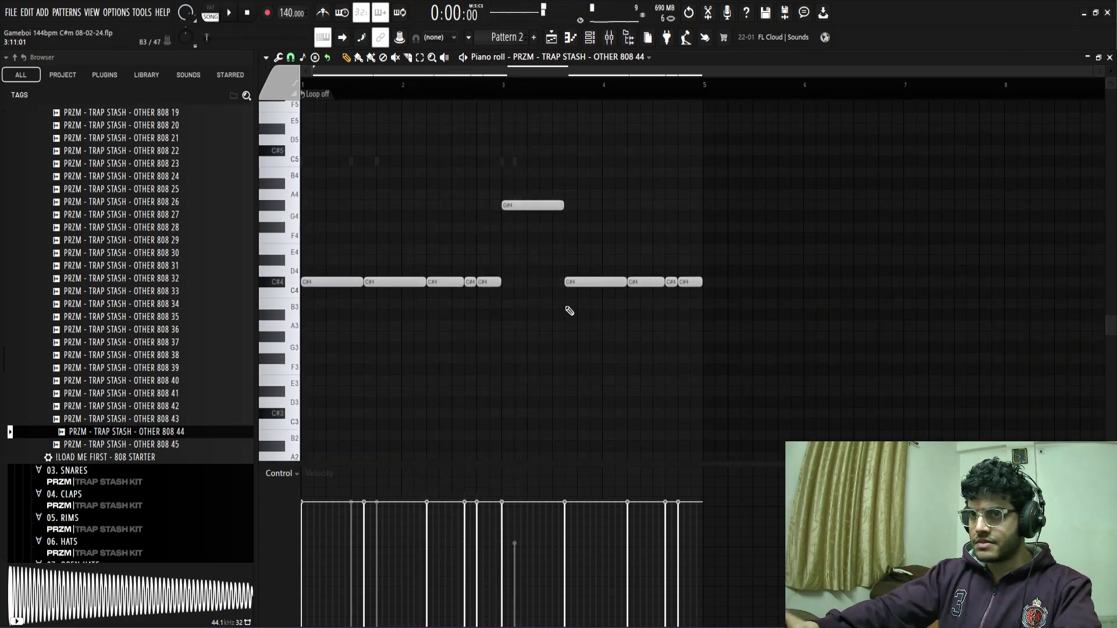
key("ctrl+Up")
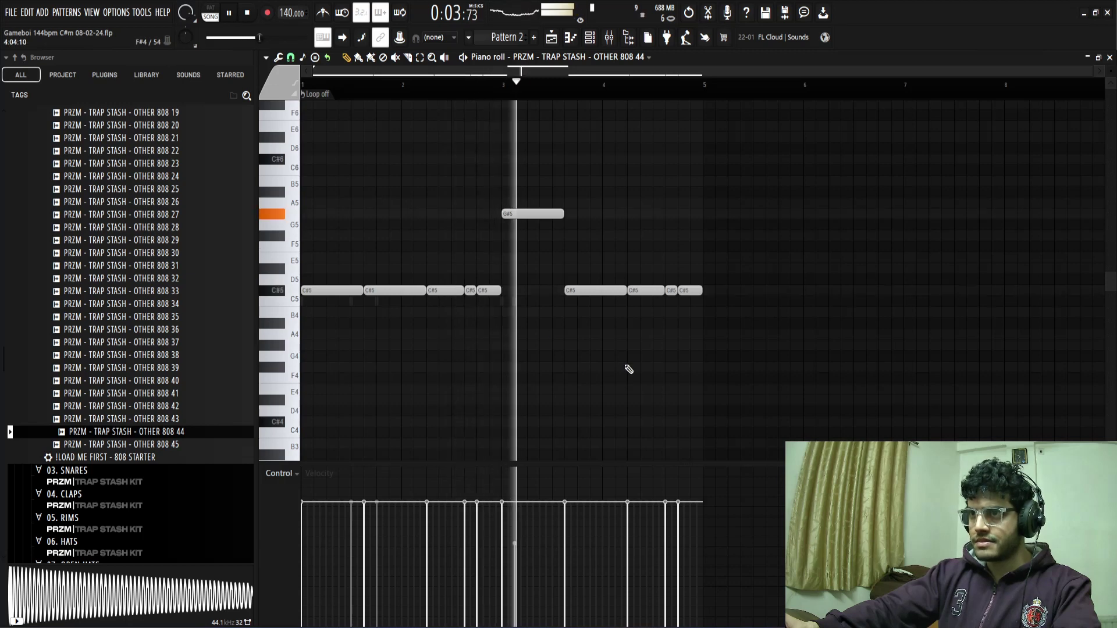
- Shorten the G#5 note in bar 3 to 4 steps and extend the following C#5 note's start 4 steps earlier
left_click_drag(563, 215, 551, 216)
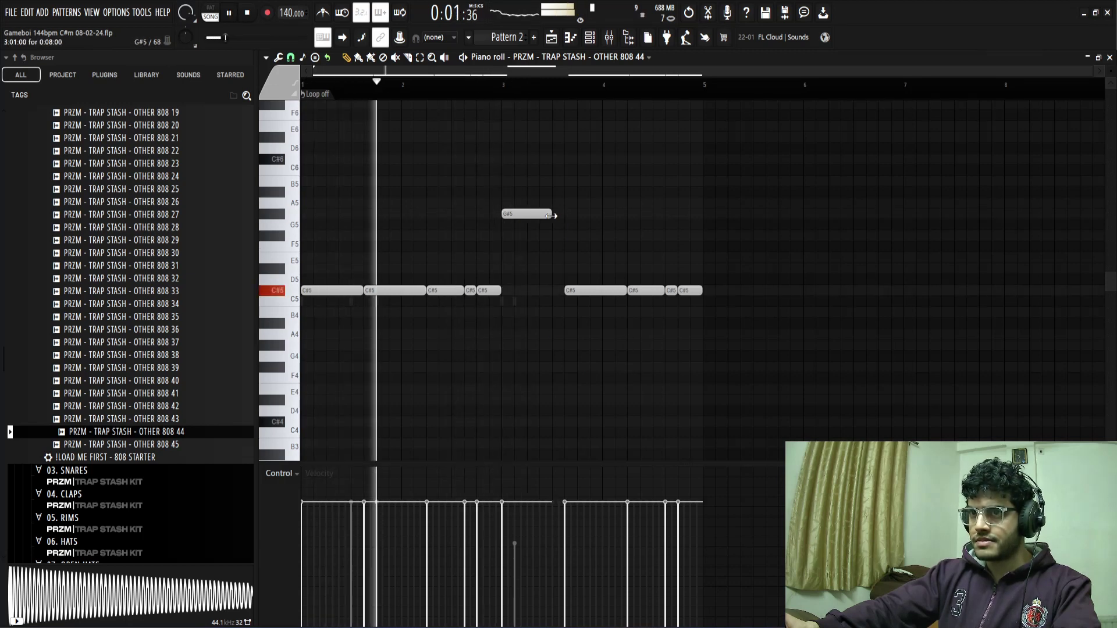
left_click_drag(565, 291, 552, 292)
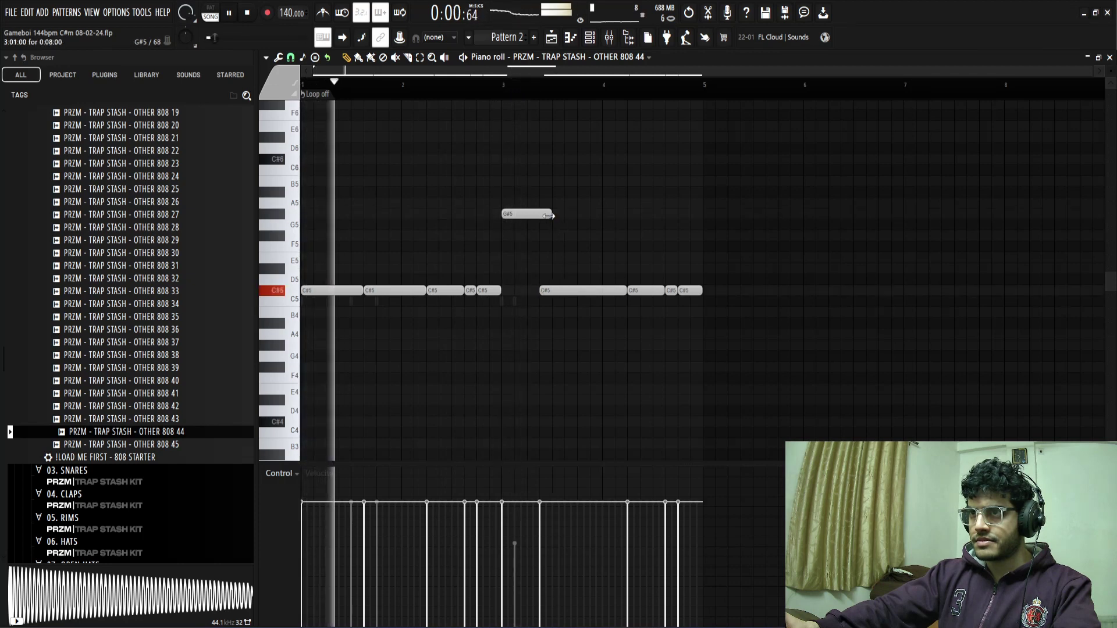
left_click_drag(551, 214, 526, 215)
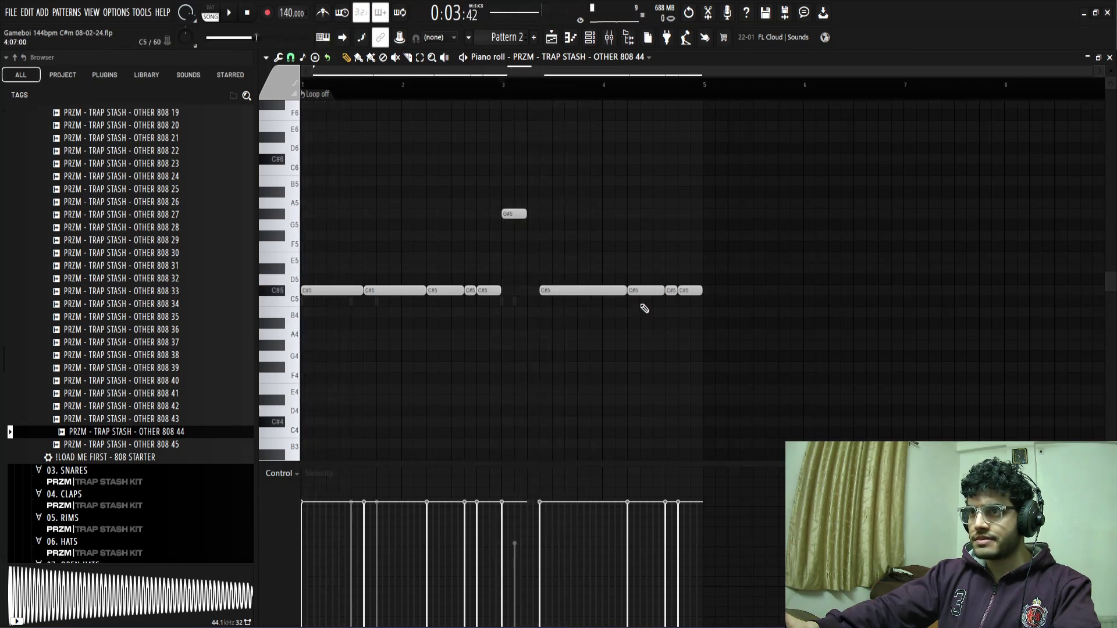
- Slice the long C#5 note in bar 3 after 8 steps and cut the last C#5 note of bar 4 in half
left_click_drag(594, 287, 594, 302)
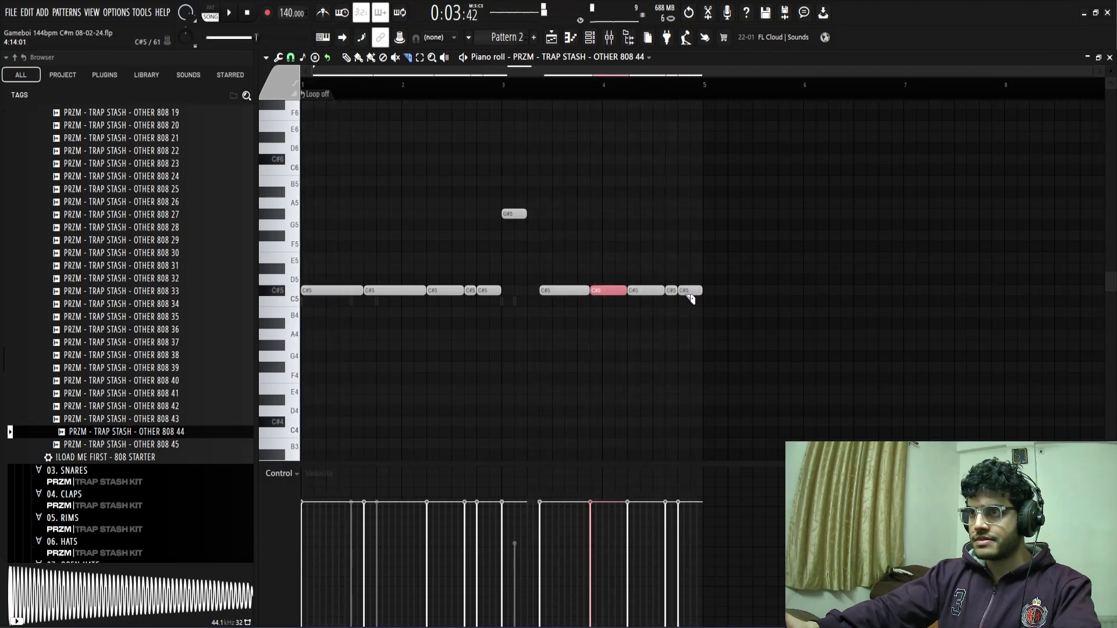
left_click_drag(691, 285, 692, 301)
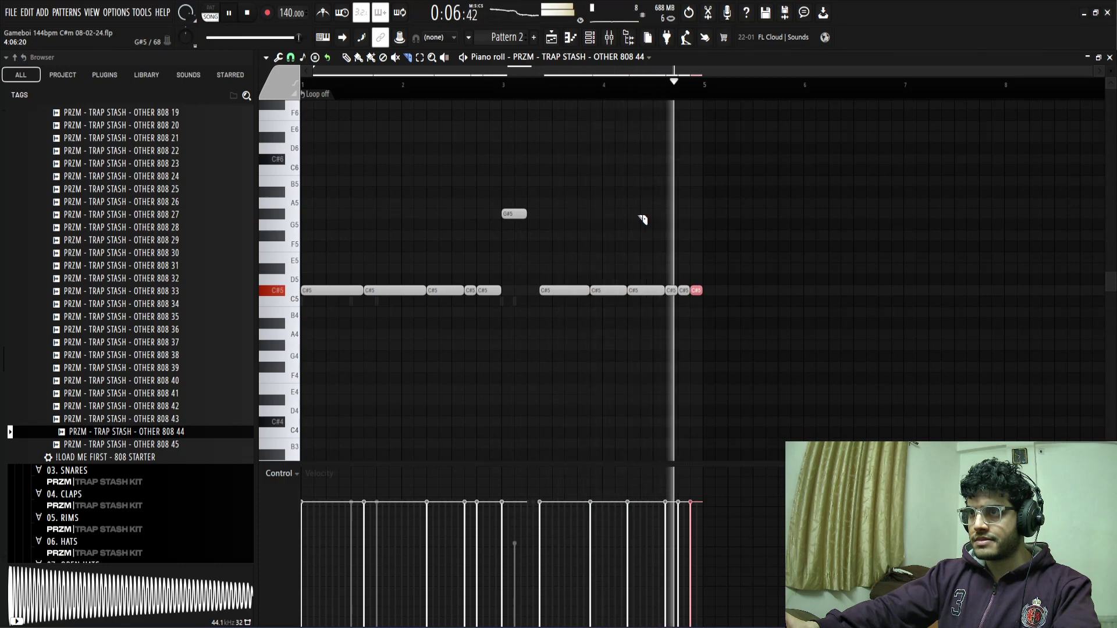
key("p")
key("ctrl+d")
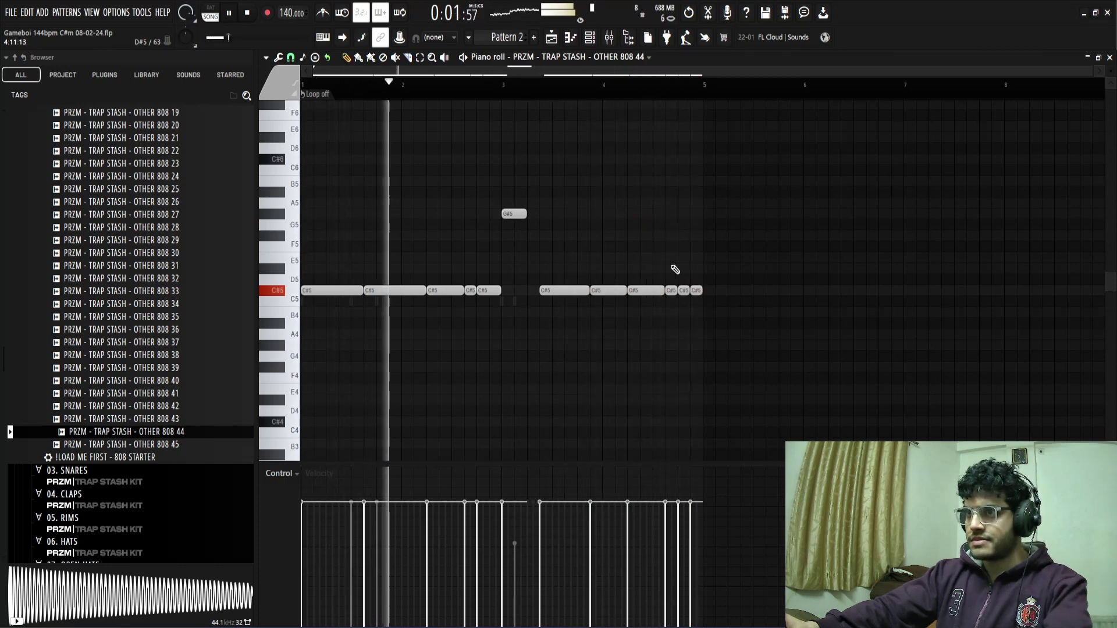
- Delete the sliced-off final C#5 note and extend the note before it to the end of bar 4
key("space")
right_click(699, 287)
key("space")
left_click_drag(689, 290, 702, 290)
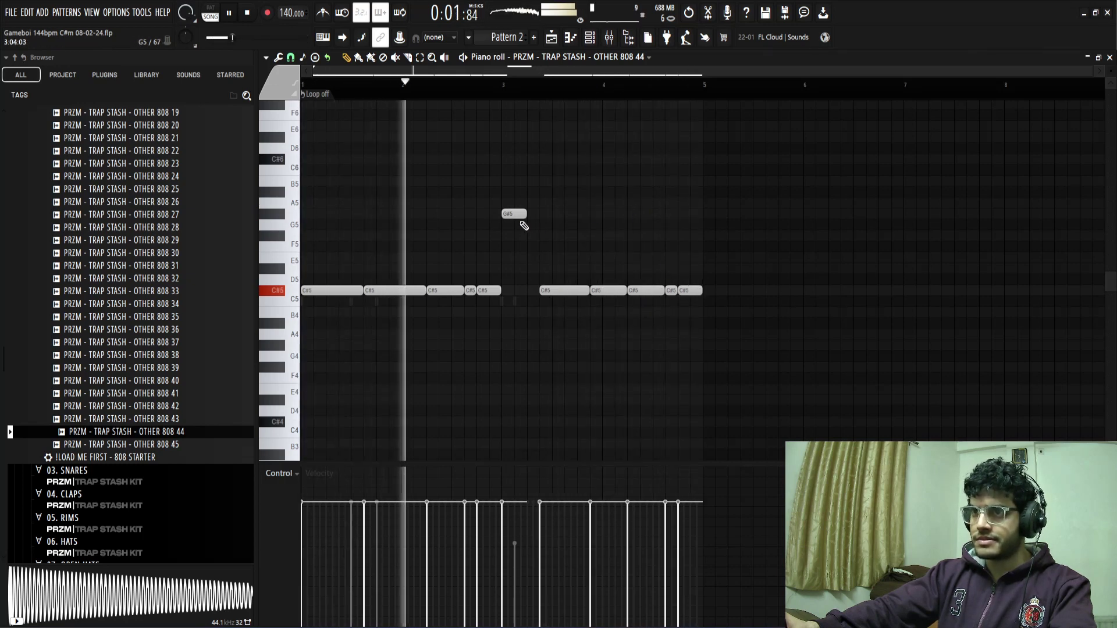
- Bring up the channel rack and audition alternative PRZM Trap Stash 808 samples between OTHER 808 01 and 13
key("F5")
key("F6")
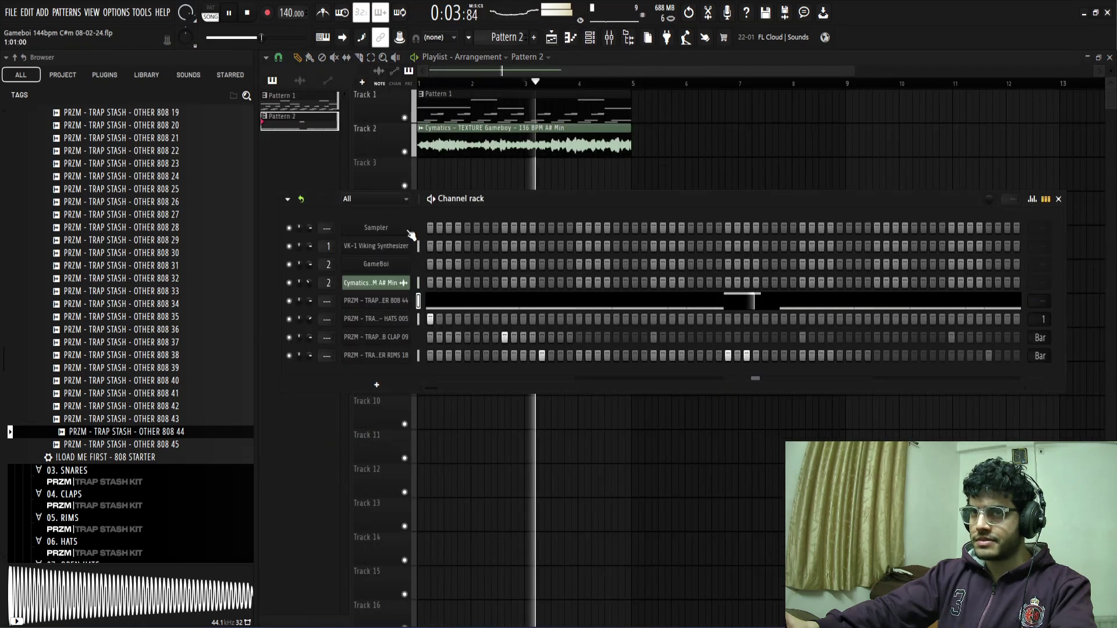
scroll(131, 268, "up", 6)
left_click(131, 267)
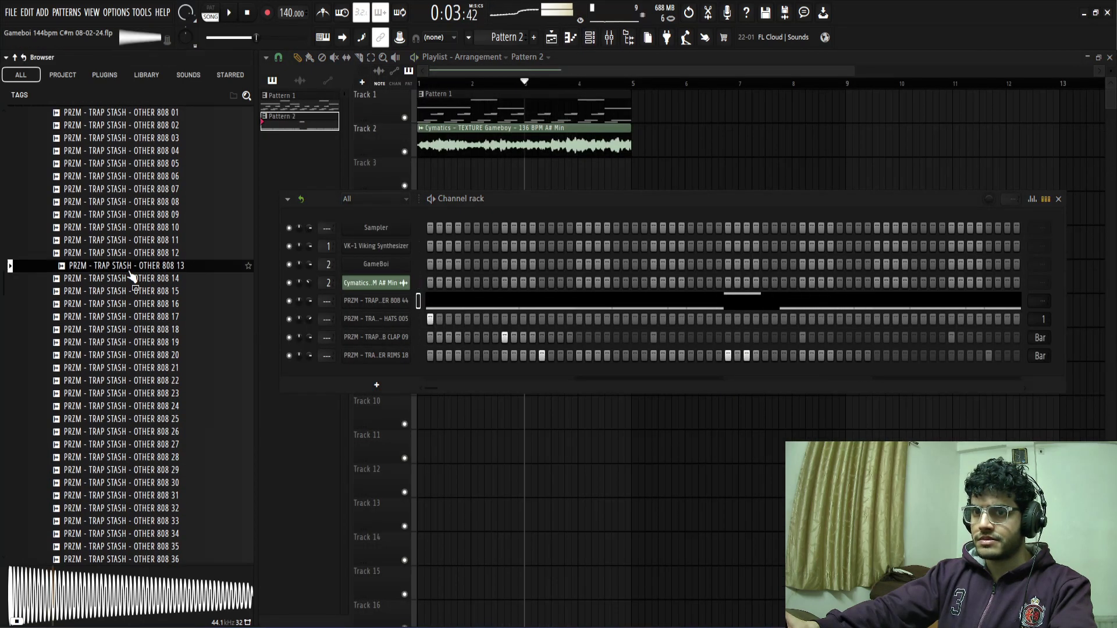
left_click(135, 240)
left_click(135, 190)
scroll(138, 262, "up", 5)
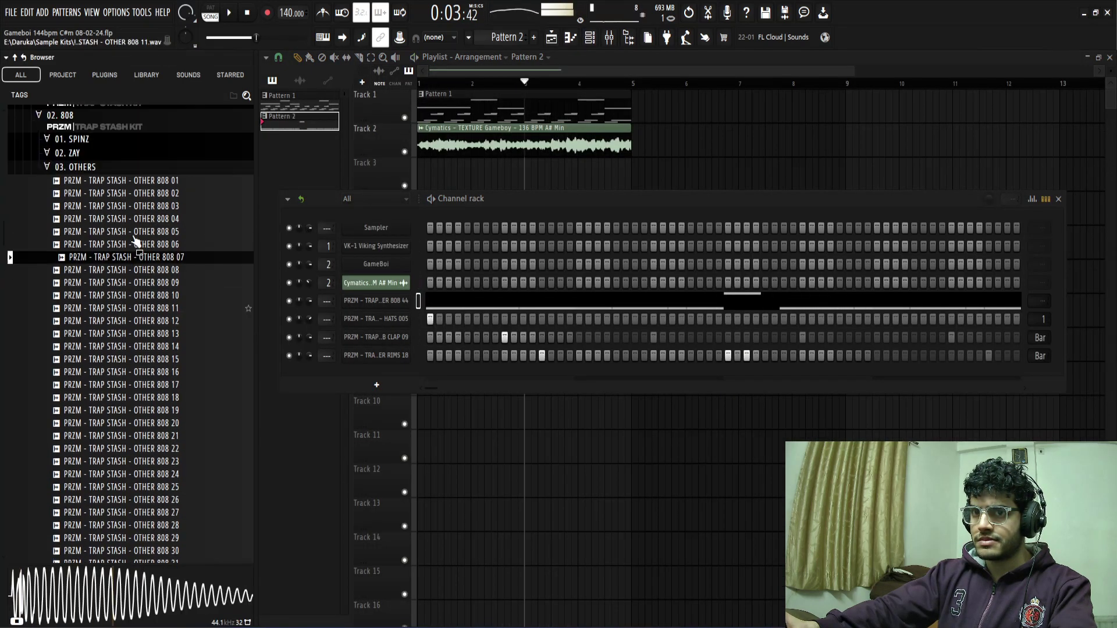
left_click(137, 319)
left_click(138, 304)
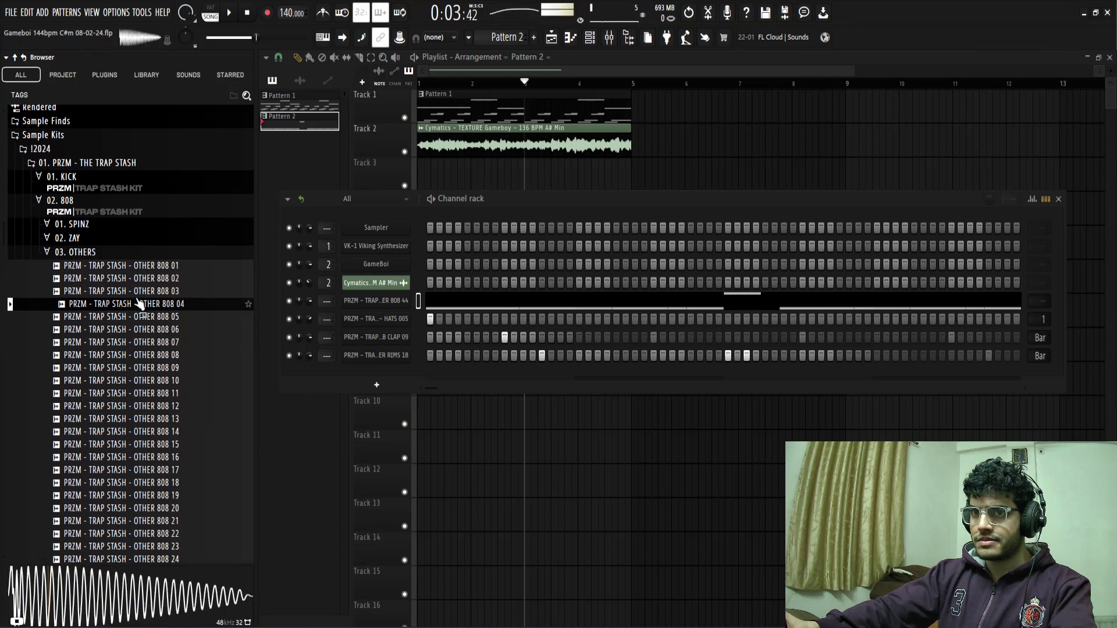
left_click(138, 280)
left_click(139, 267)
left_click(155, 419)
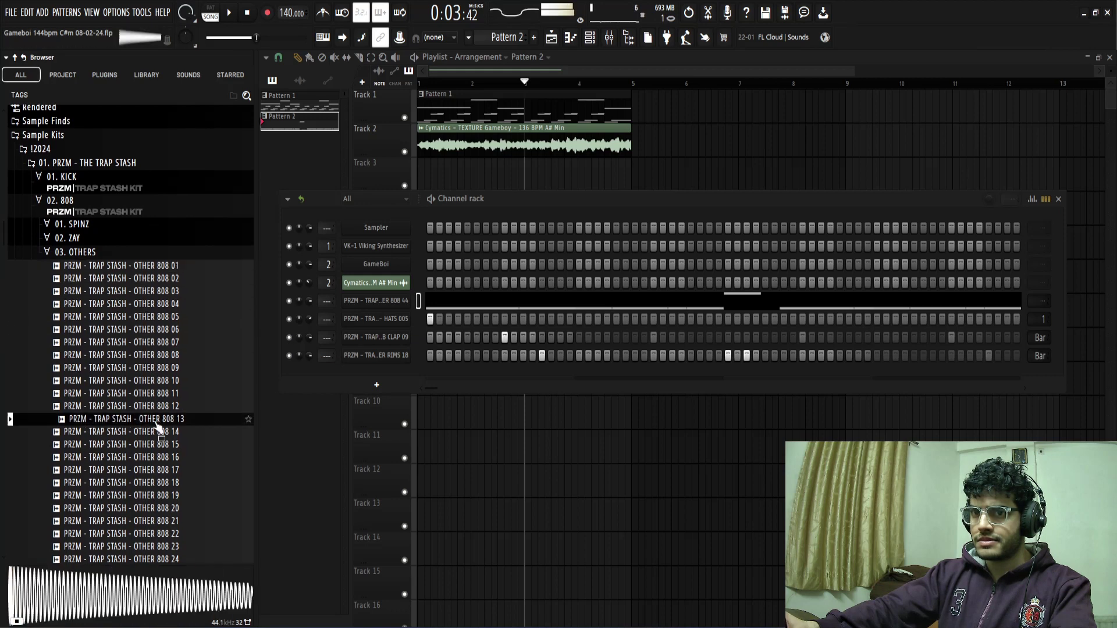
- Audition more 808 samples, replace the 808 channel's sample with PRZM - TRAP STASH - OTHER 808 31, and play the pattern
scroll(146, 372, "down", 6)
left_click(142, 253)
left_click(141, 278)
left_click(142, 316)
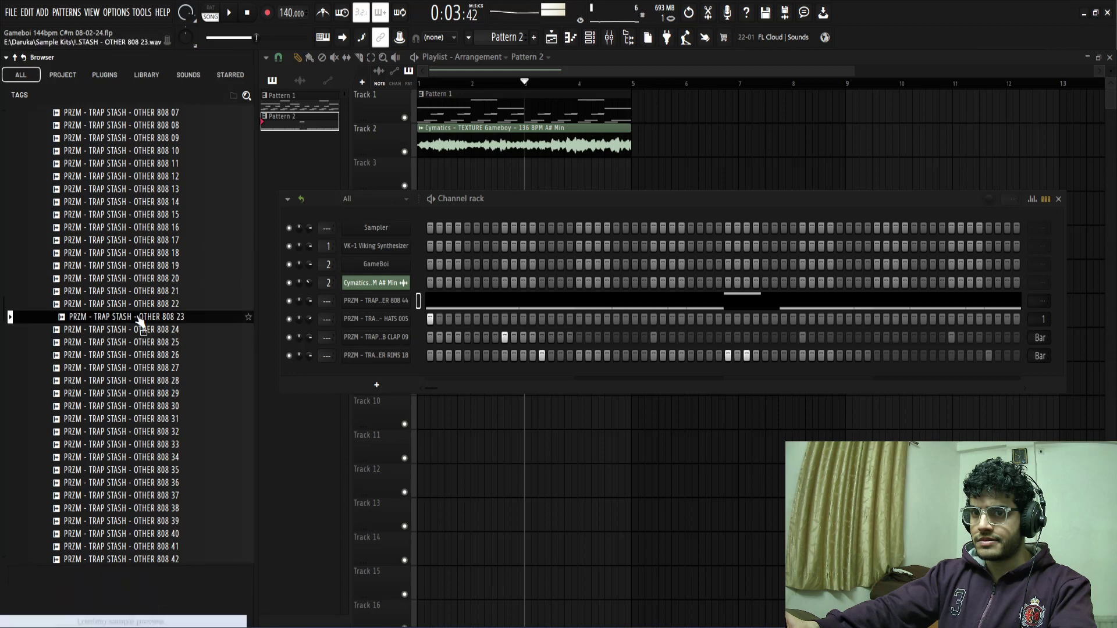
scroll(143, 320, "down", 4)
left_click(141, 215)
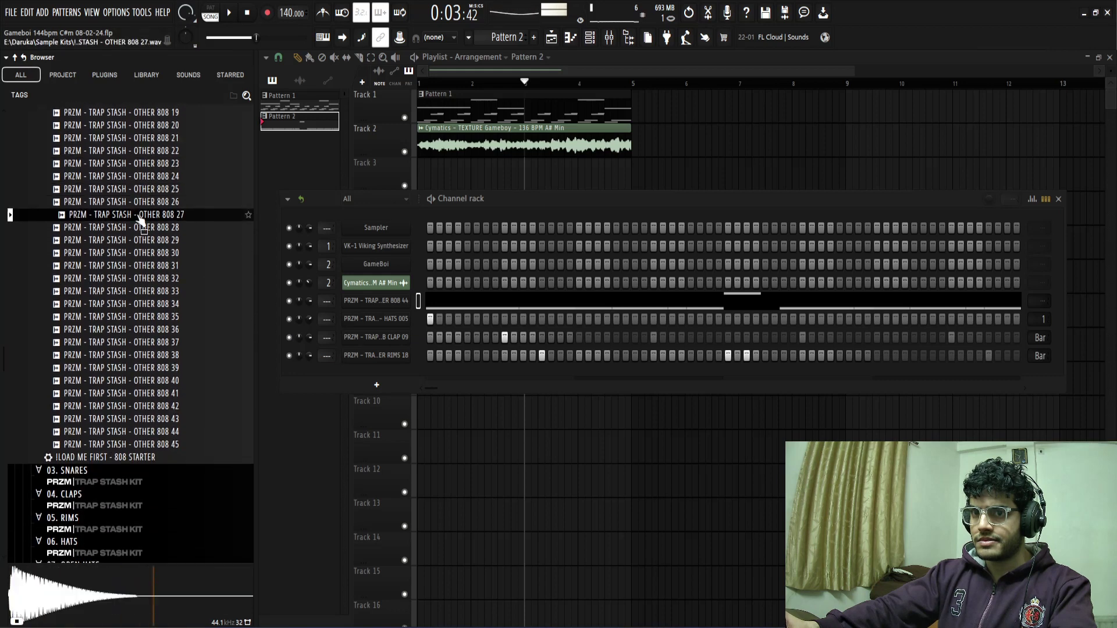
left_click(146, 254)
left_click(146, 267)
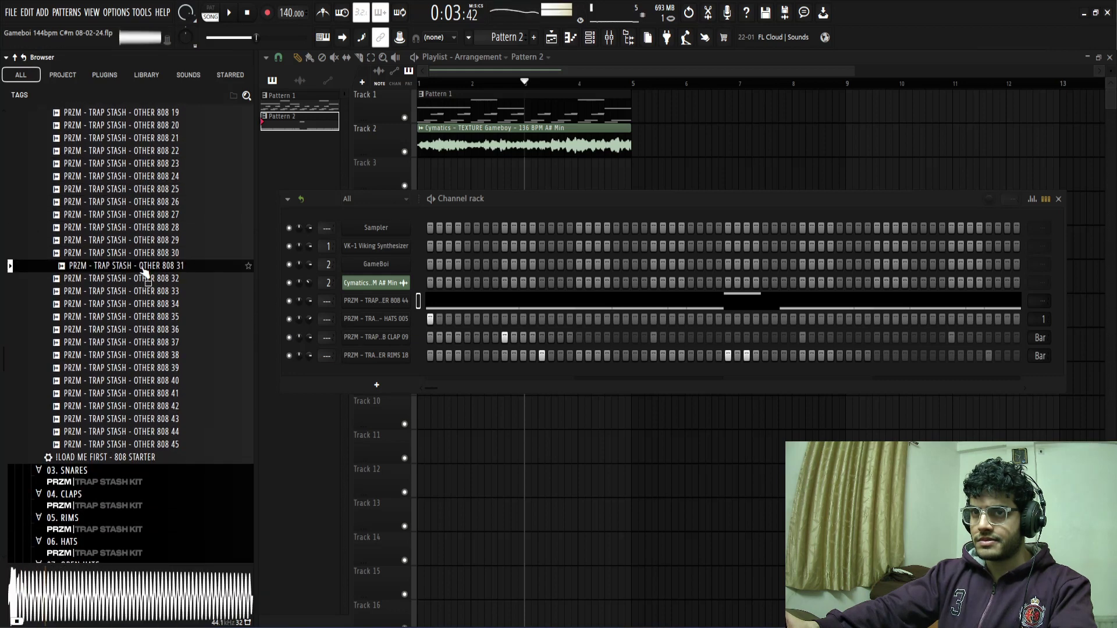
left_click_drag(378, 307, 378, 303)
key("space")
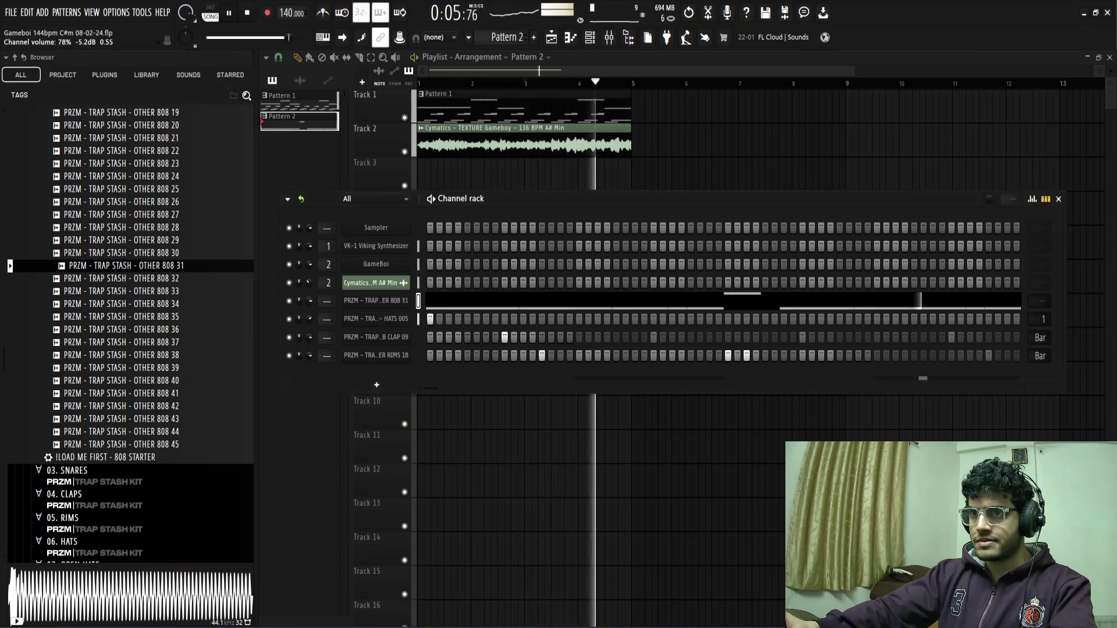
- Collapse the 03. OTHERS and 02. 808 sample folders and open the kit's 01. KICK folder
scroll(120, 301, "up", 8)
key("space")
scroll(119, 301, "up", 3)
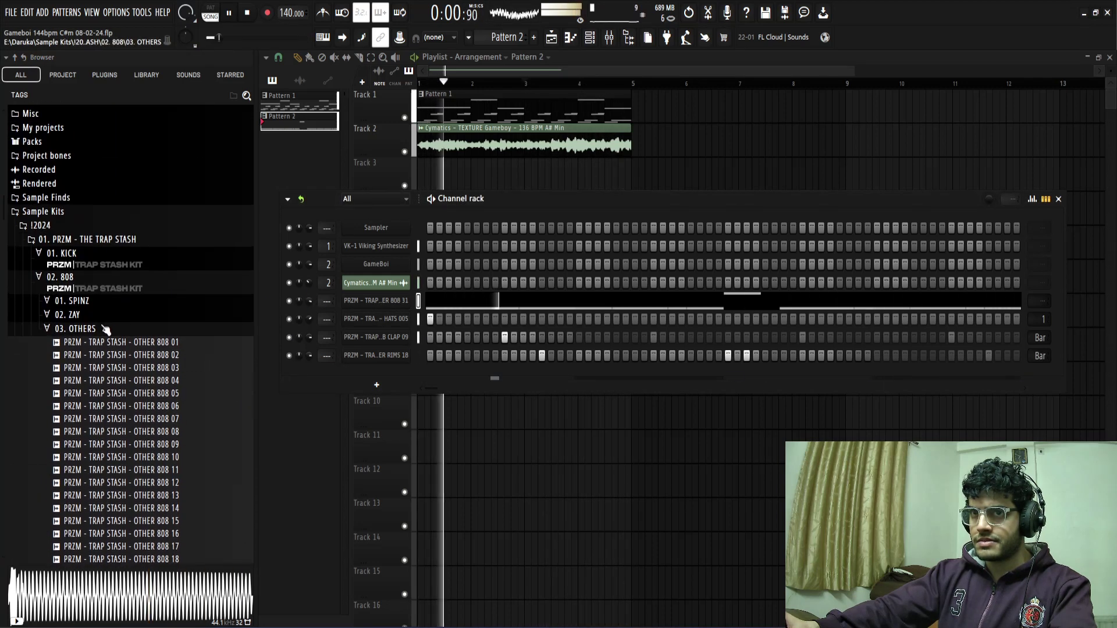
left_click(104, 326)
left_click(90, 288)
left_click(79, 262)
scroll(110, 442, "down", 9)
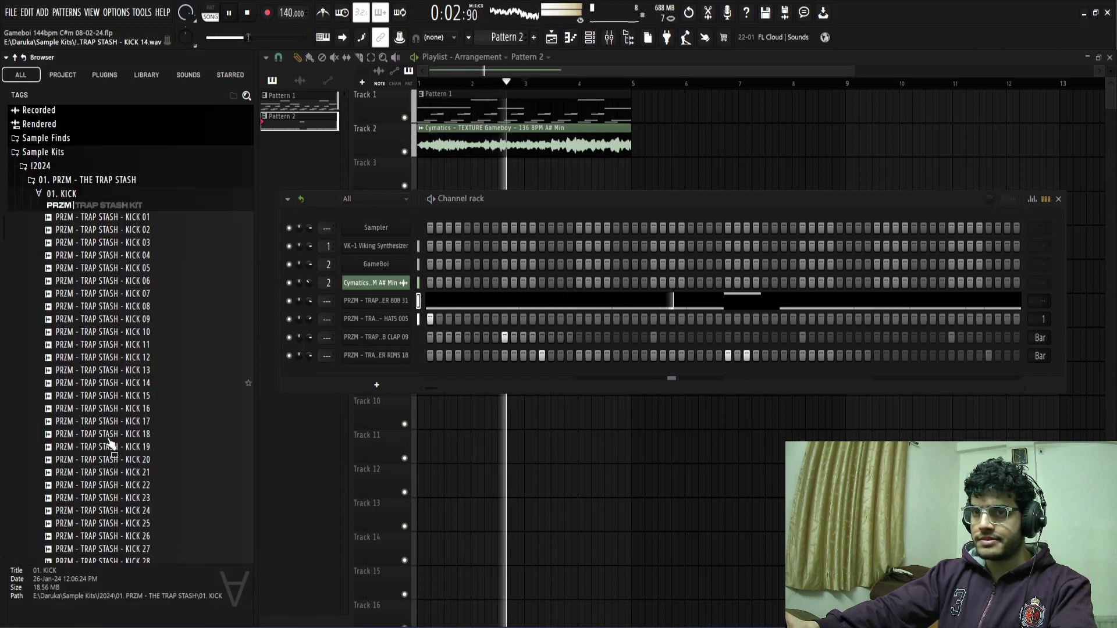
- Audition several kick samples from KICK 14 to KICK 57 in the 01. KICK folder
left_click(112, 392)
scroll(112, 405, "down", 3)
left_click_drag(113, 239, 115, 247)
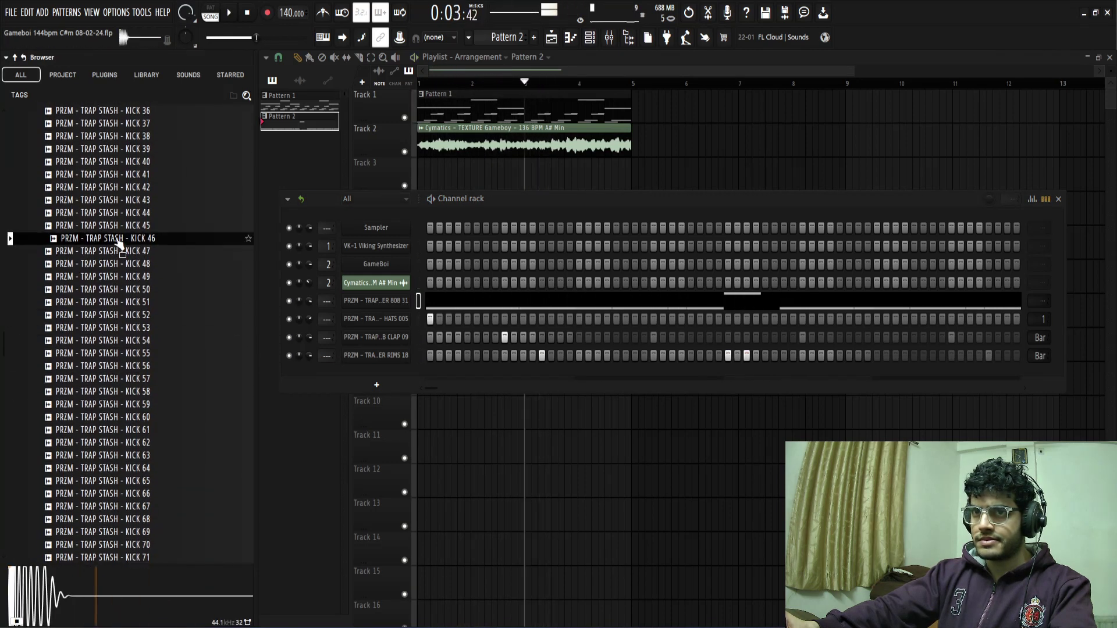
left_click(125, 192)
left_click(133, 225)
left_click(127, 381)
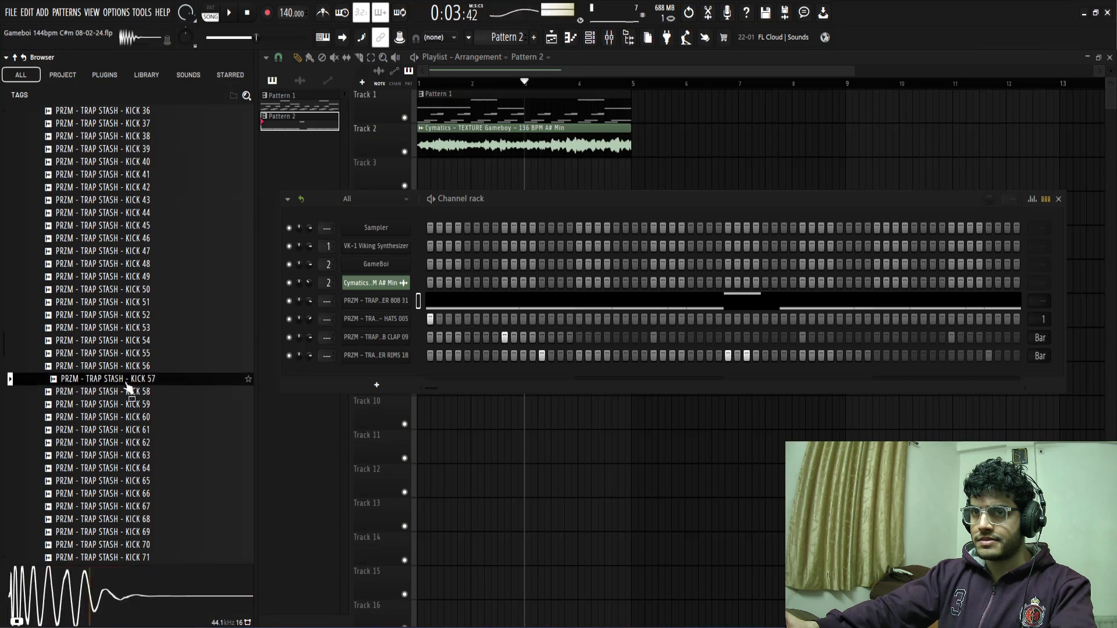
- Audition the kick samples near the end of the folder, between KICK 71 and KICK 79
scroll(127, 383, "down", 8)
left_click(129, 290)
left_click(133, 306)
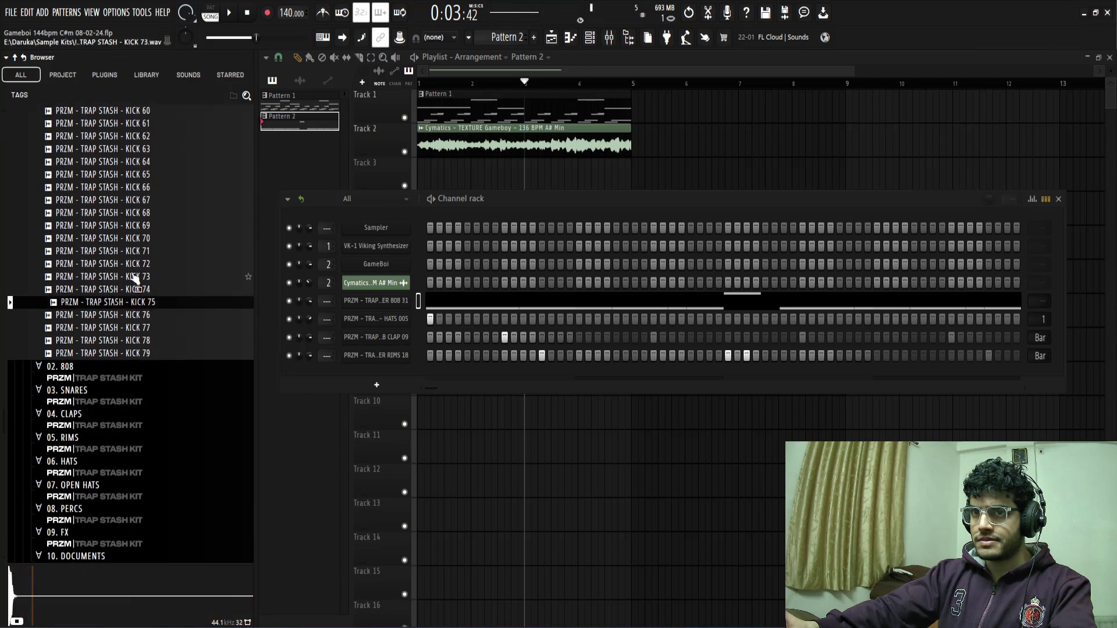
left_click(134, 264)
left_click(132, 353)
left_click(132, 341)
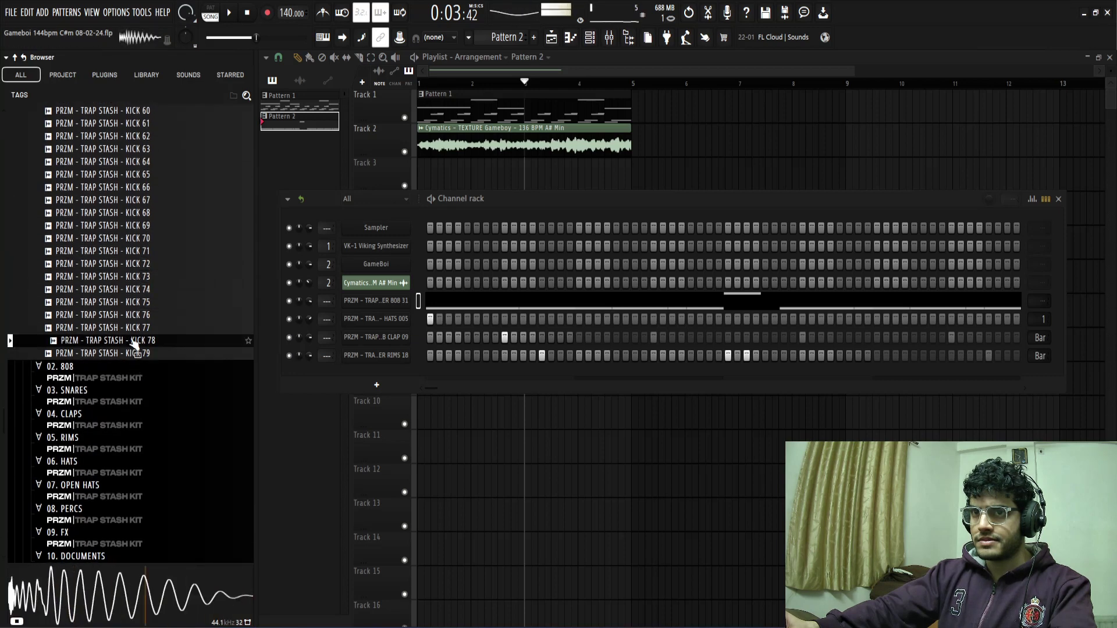
left_click(131, 251)
left_click(130, 264)
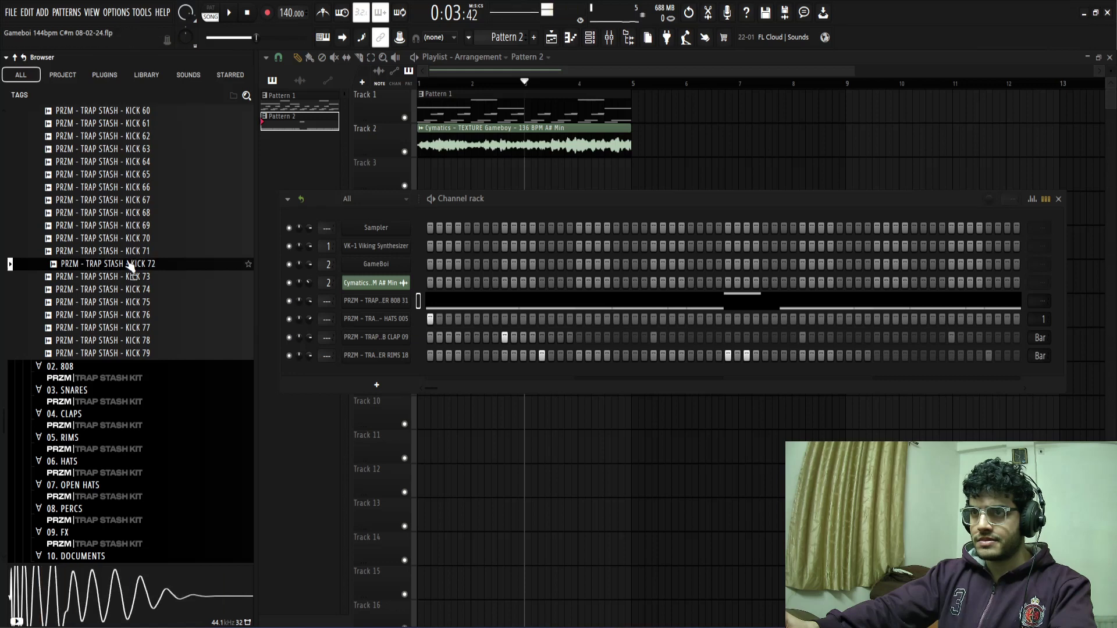
- Add PRZM - TRAP STASH - KICK 71 as a new channel below the 808 and place a hit on its first step
left_click(134, 251)
left_click_drag(391, 311, 392, 315)
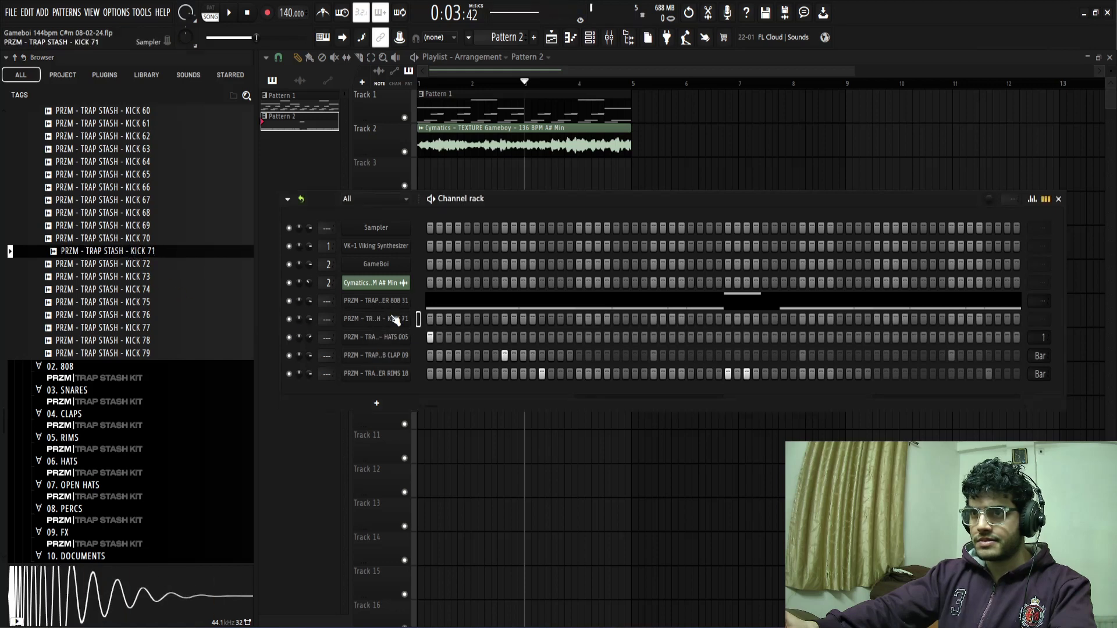
right_click(395, 317)
left_click(441, 396)
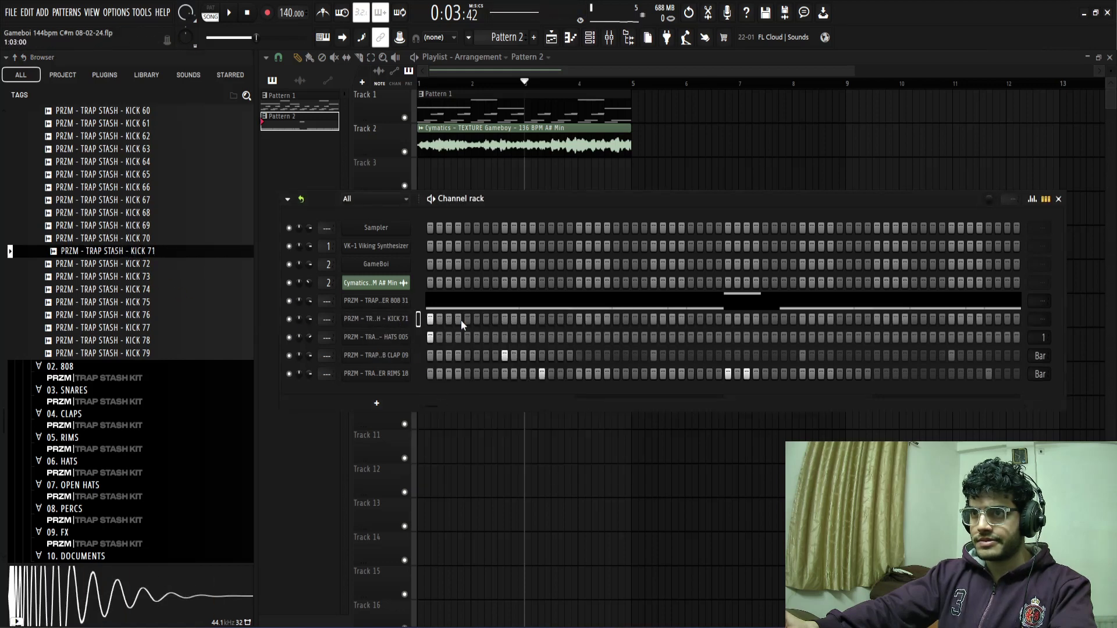
key("space")
- Change the time-stretching mode in the kick channel's sampler settings and close the settings
left_click(384, 319)
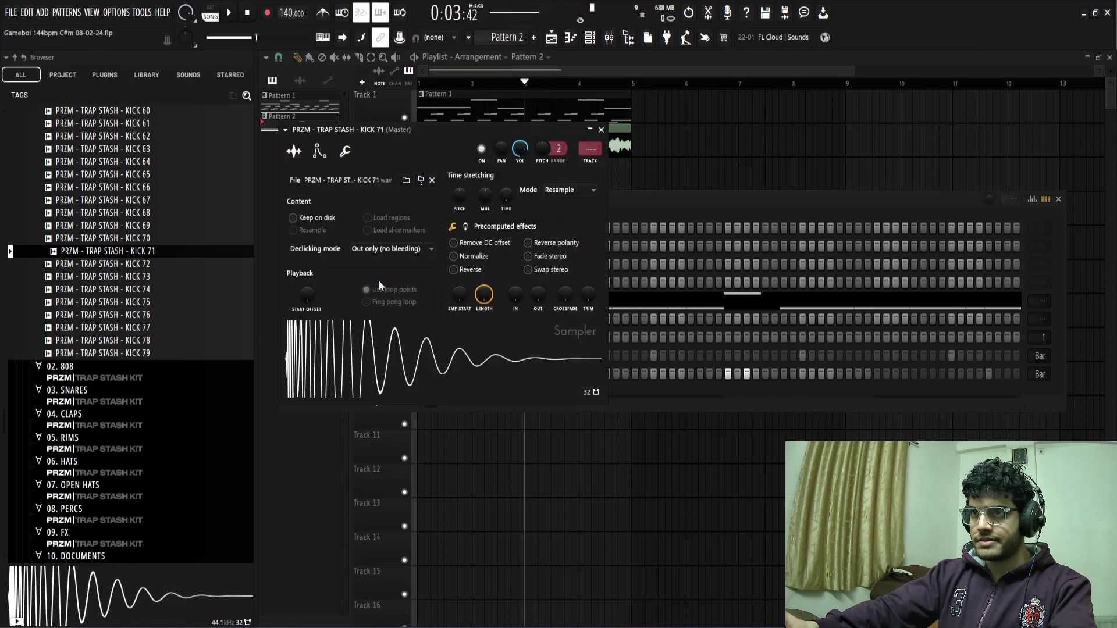
left_click(581, 190)
left_click(591, 201)
left_click(601, 129)
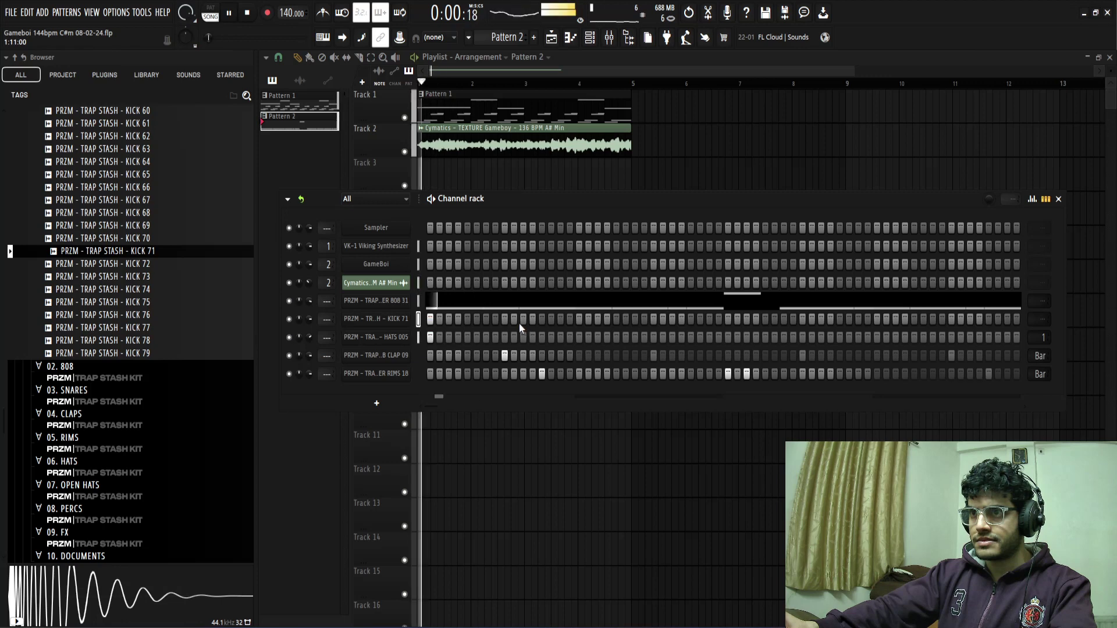
- Replace the kick channel's sample with PRZM - TRAP STASH - KICK 72 and listen to it in the pattern
left_click(143, 269)
left_click_drag(141, 284, 270, 323)
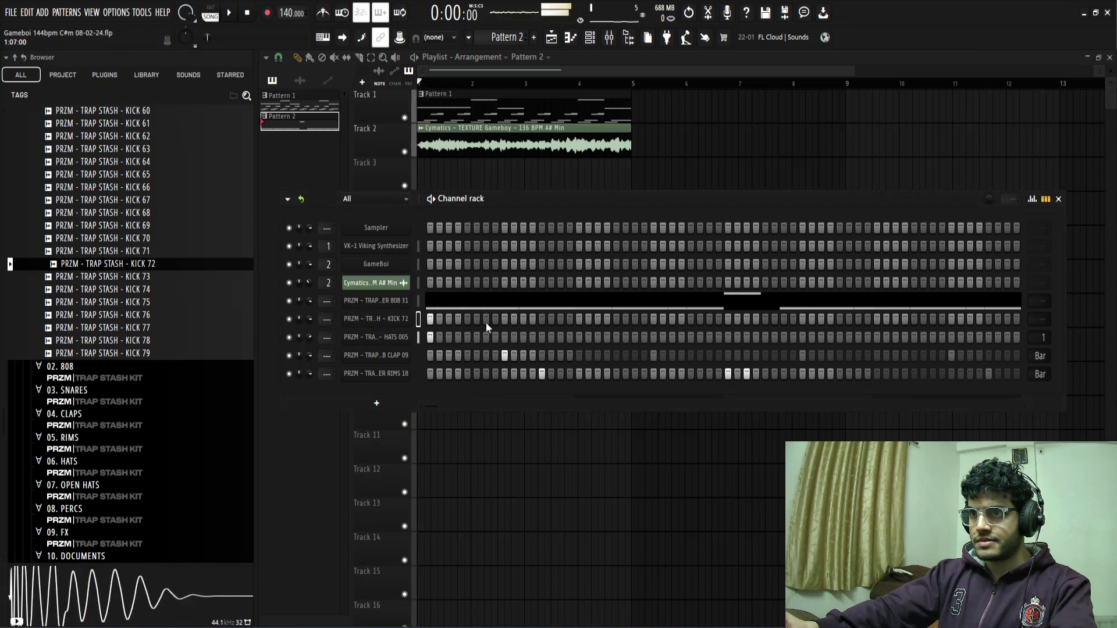
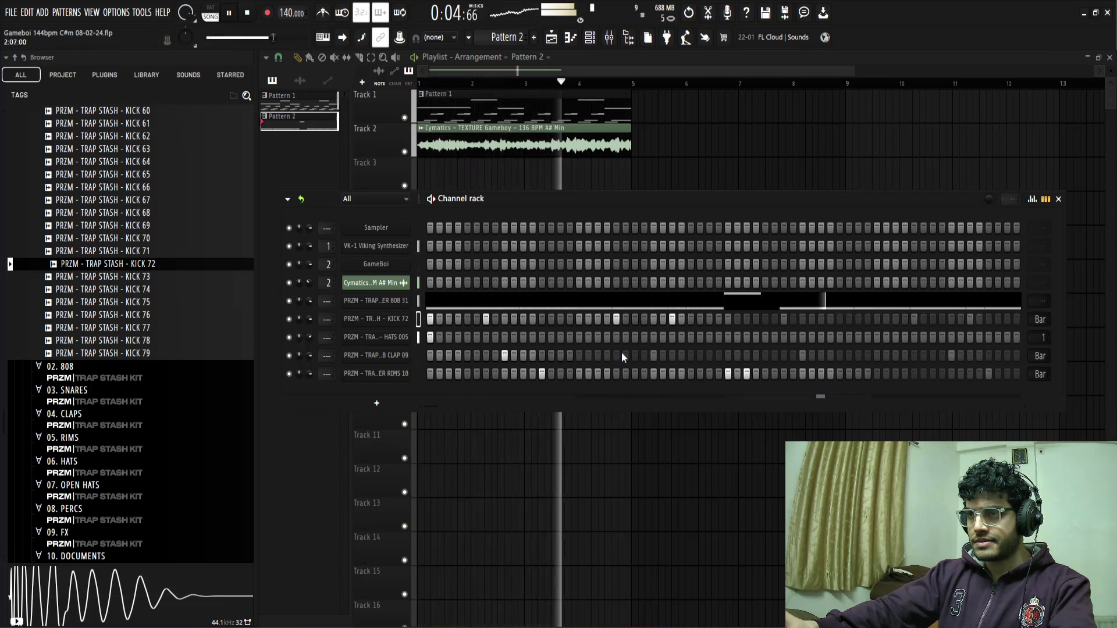
key("space")
- Preview KICK 76 and KICK 77, load KICK 77 into the kick channel and play the pattern
left_click(127, 317)
left_click(124, 328)
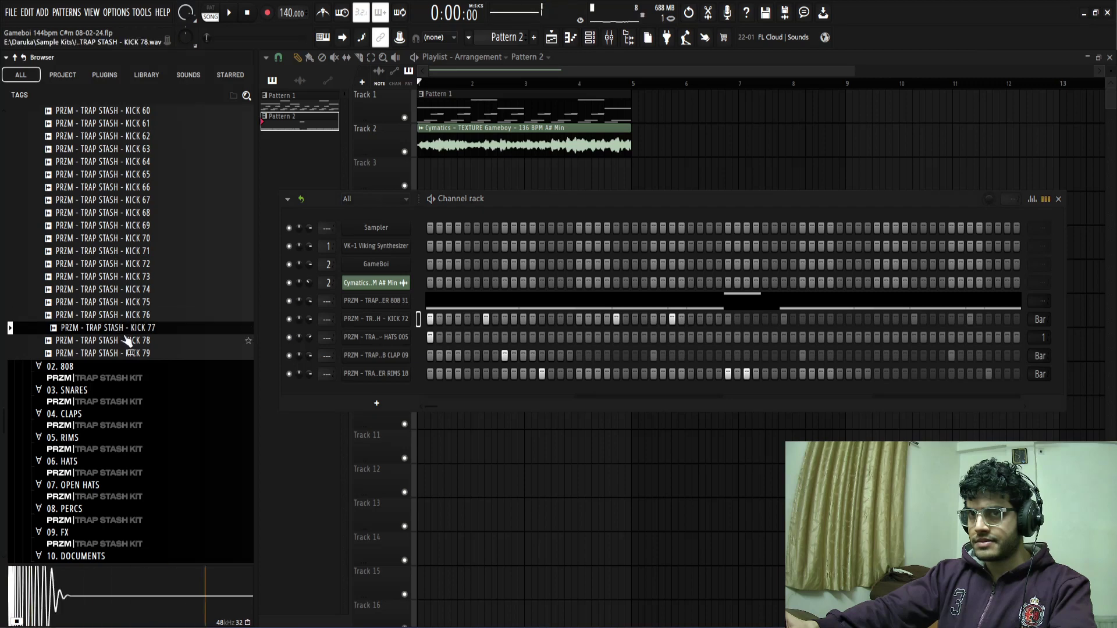
left_click_drag(389, 326, 388, 325)
key("space")
- Collapse the 01. KICK folder and open the 01. SPINZ subfolder inside the kit's 02. 808 folder
scroll(131, 329, "up", 15)
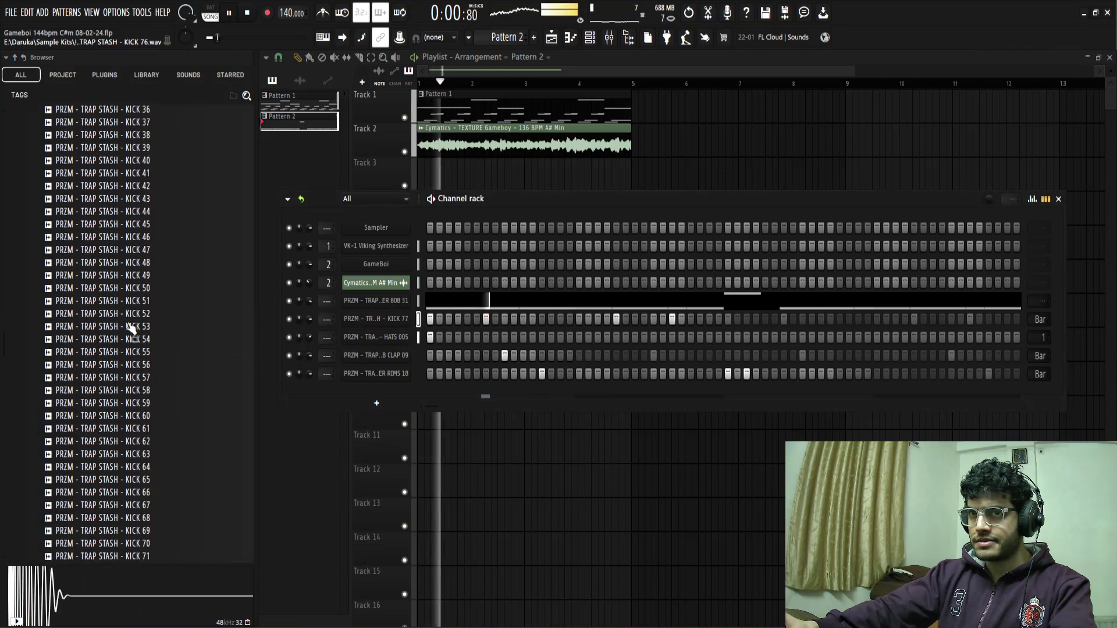
scroll(118, 371, "up", 2)
left_click(62, 407)
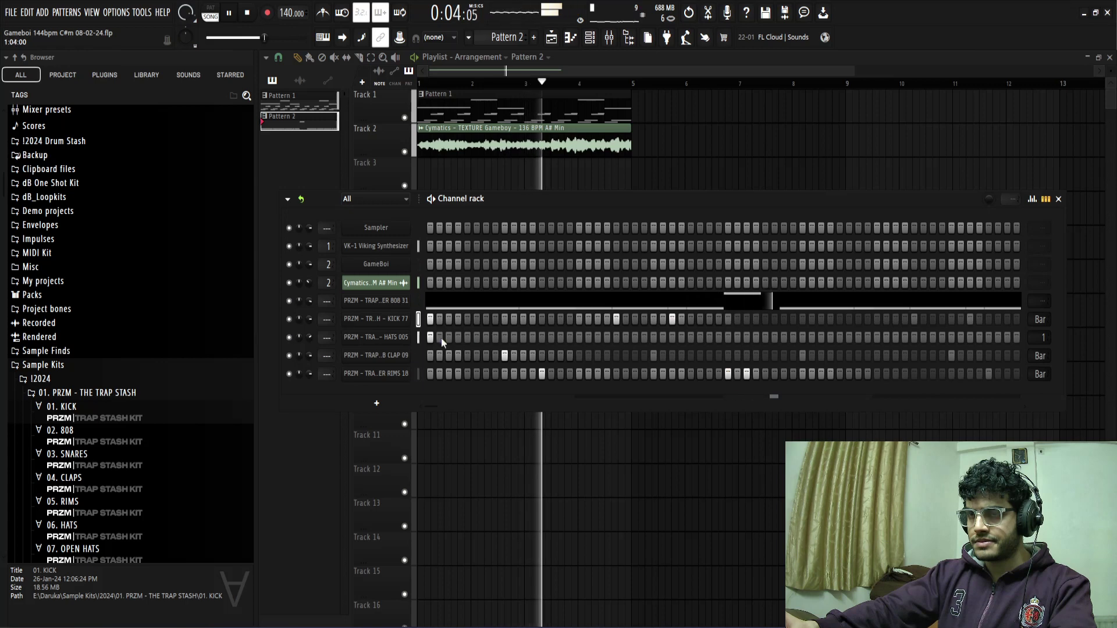
left_click(183, 391)
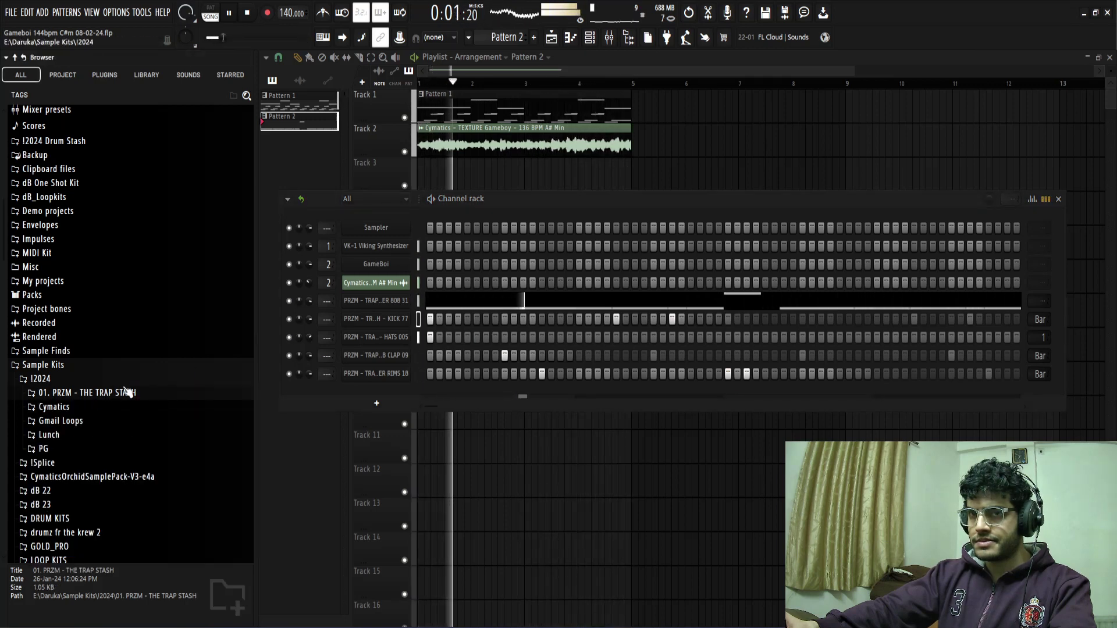
scroll(74, 360, "down", 3)
left_click(79, 317)
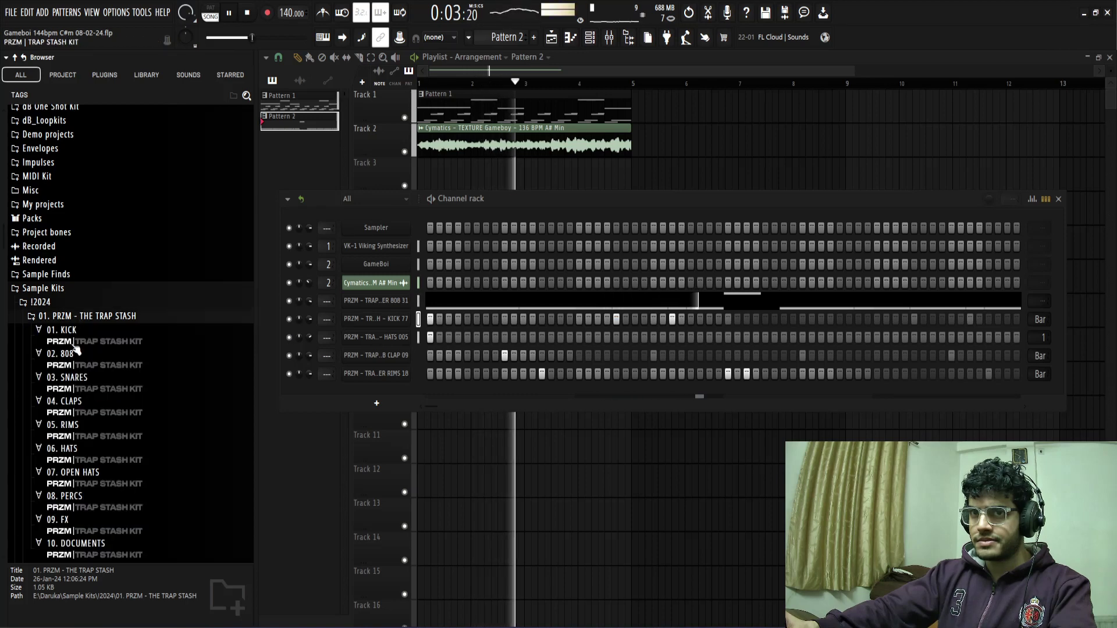
left_click(83, 352)
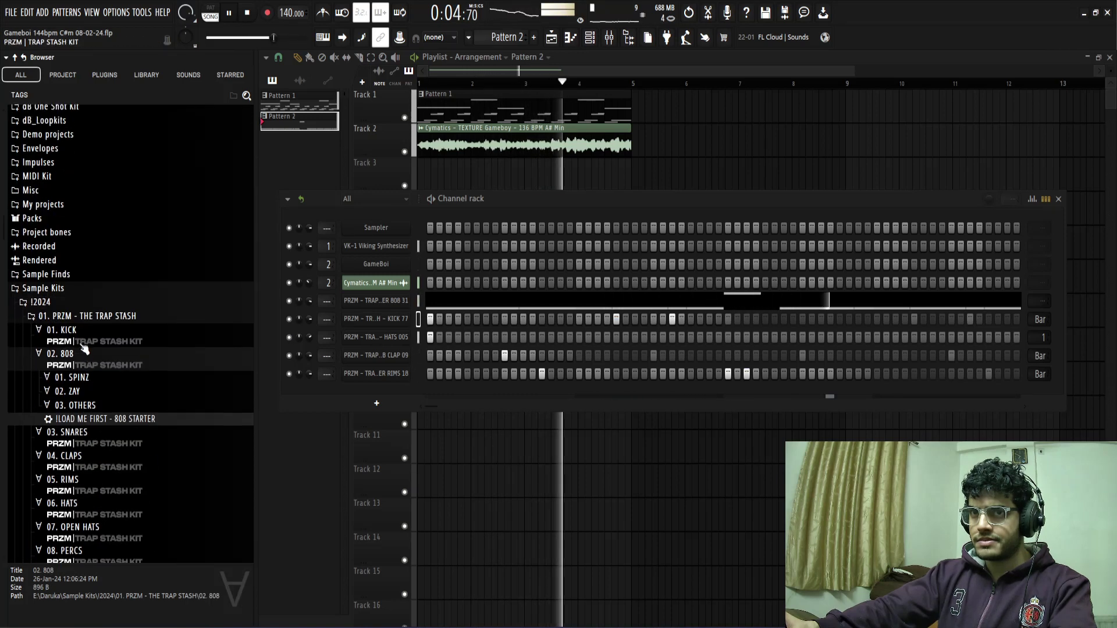
left_click(71, 377)
- Audition SPINZ 01, 07 and 09, and replace the 808 channel's sample with PRZM - TRAP STASH - SPINZ 09
key("space")
left_click(132, 317)
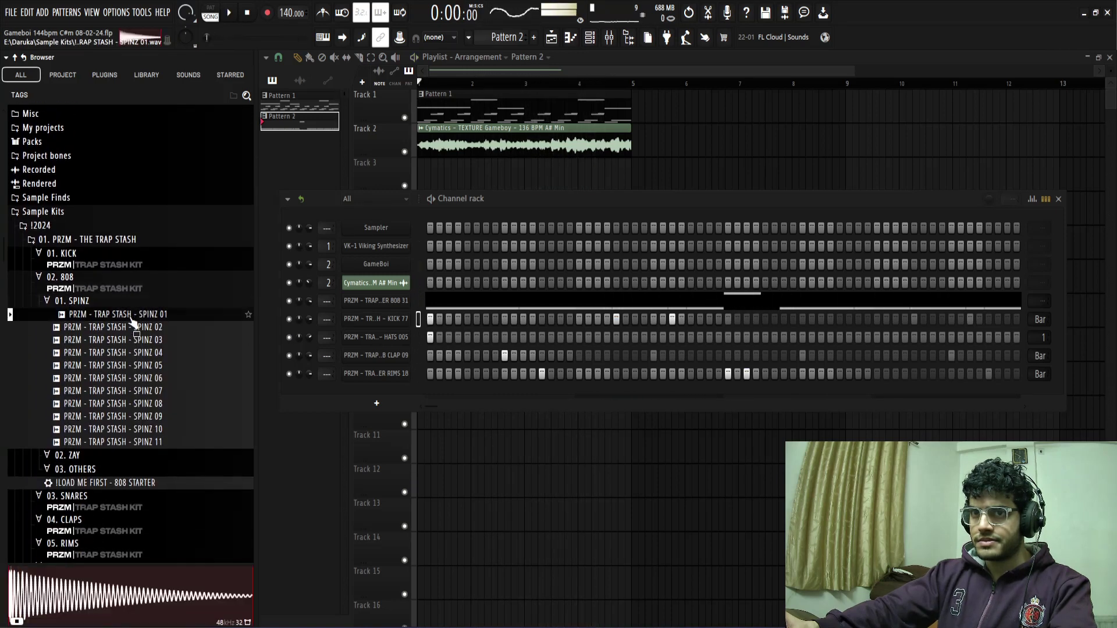
left_click(129, 393)
left_click(133, 417)
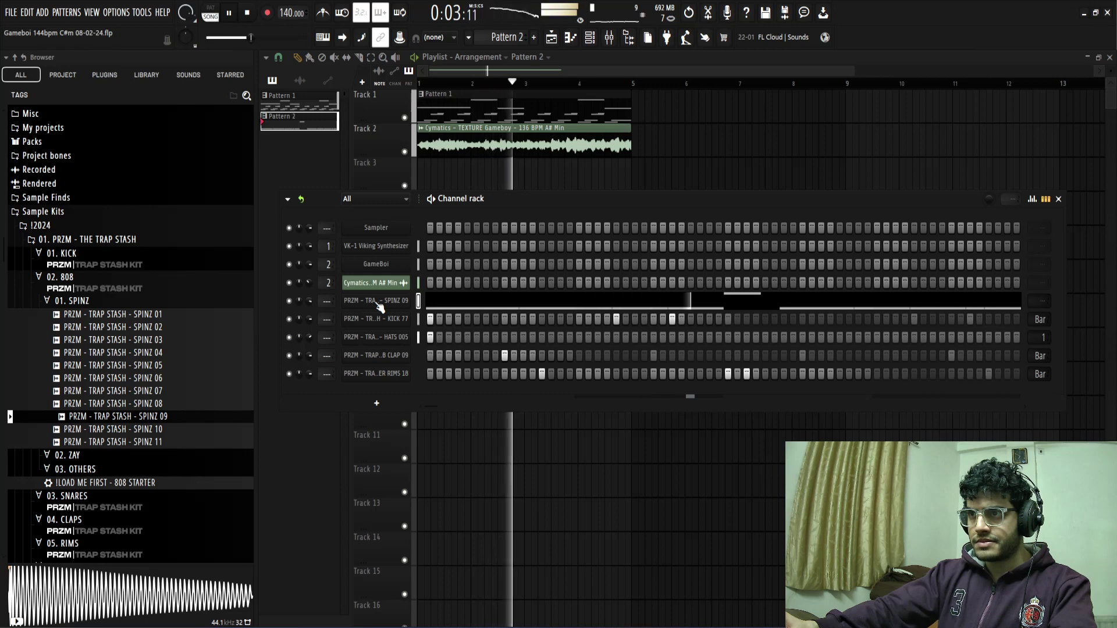
- Collapse the 01. SPINZ, 02. 808 and !2024 folders in the sample browser
left_click(121, 304)
left_click(123, 279)
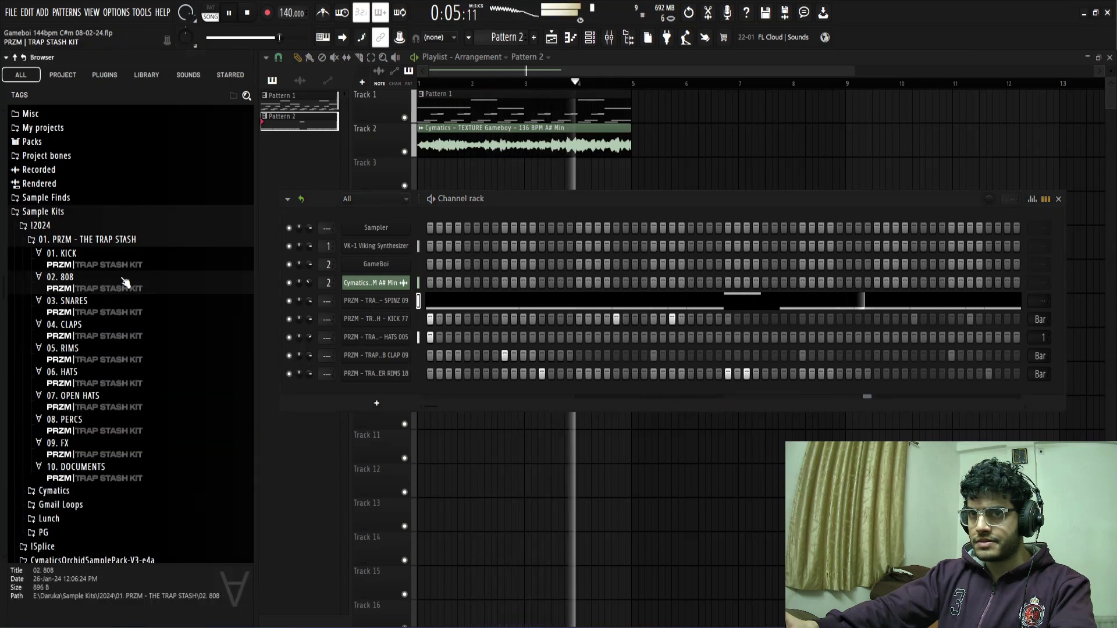
left_click(152, 229)
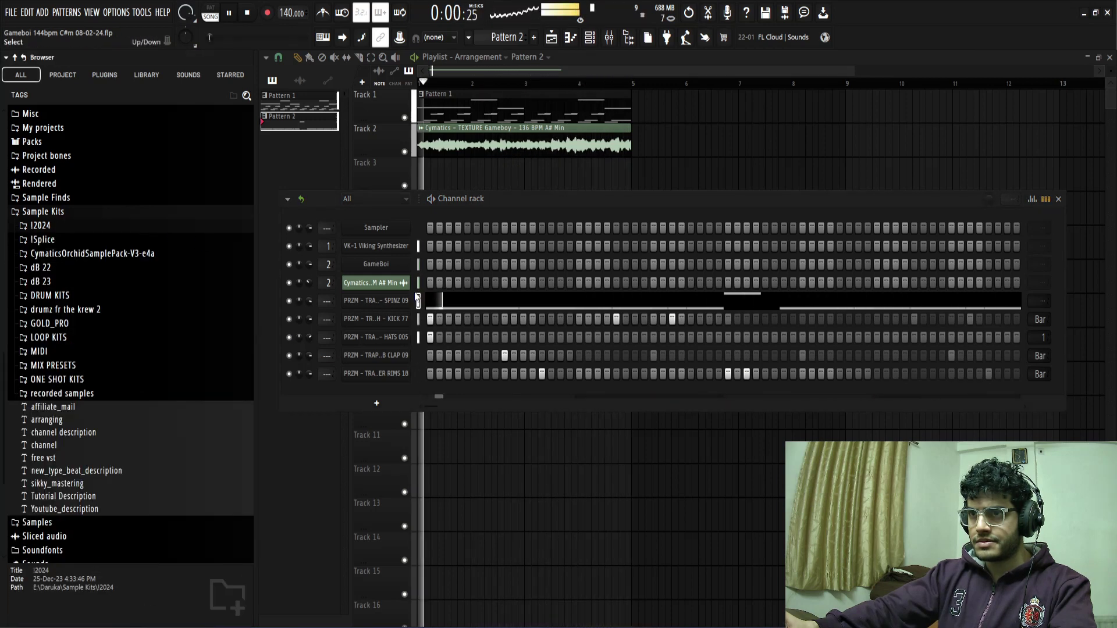
- Select the five drum channels from SPINZ 09 to OTHER RIMS 18 and route them to mixer tracks 3 through 7
left_click_drag(418, 289, 418, 374)
left_click(609, 37)
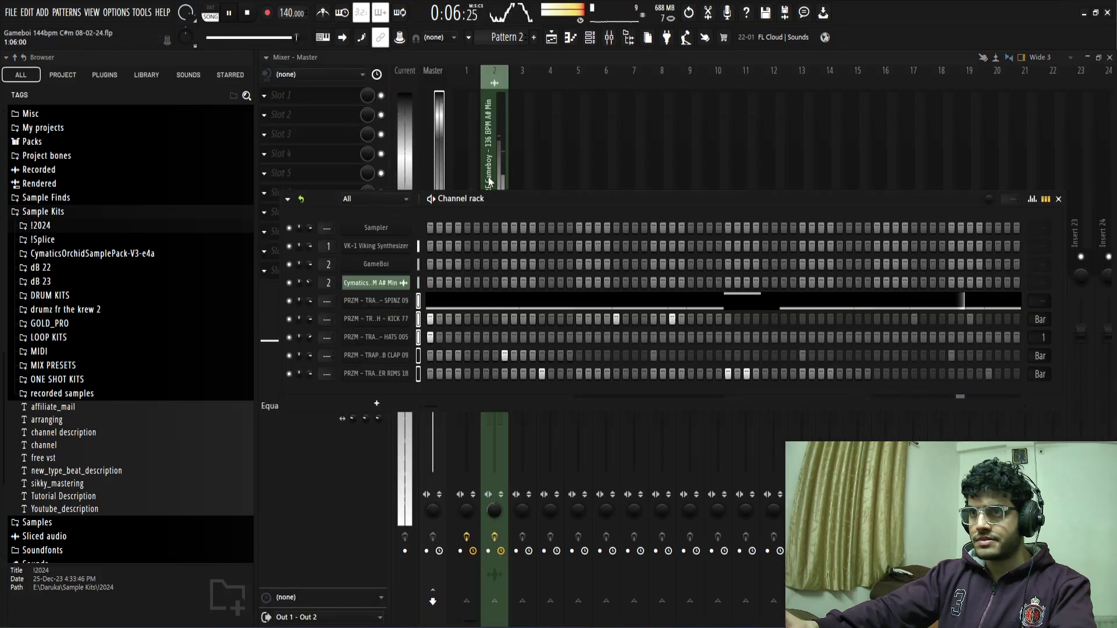
key("ctrl+l")
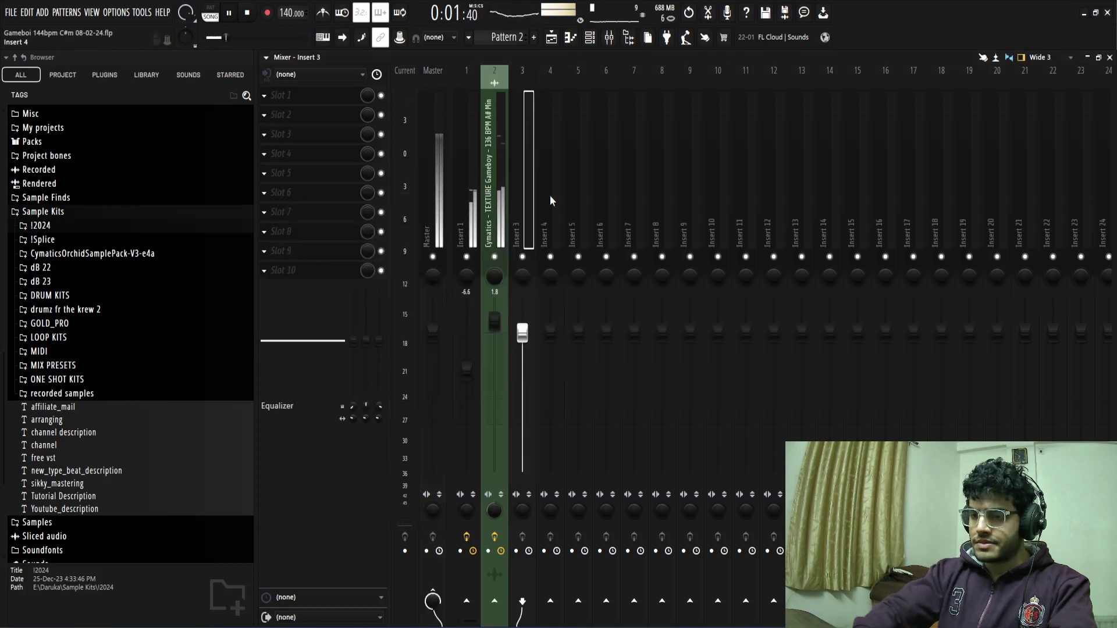
key("ctrl+shift+l")
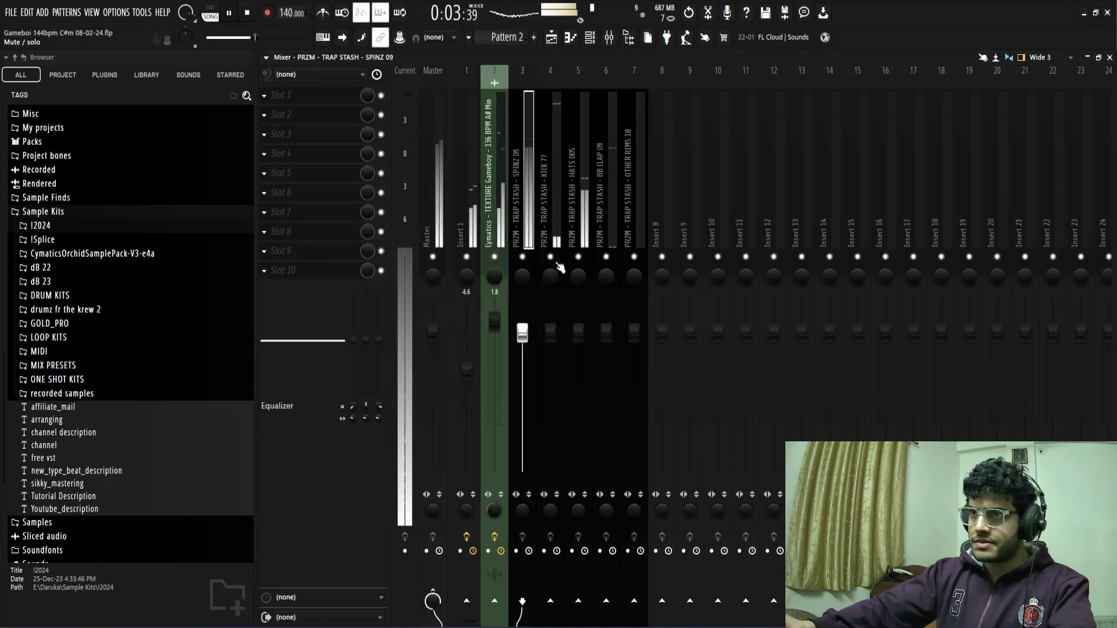
- Solo the SPINZ 09 mixer track at 1.1 dB, and unmute the KICK 77 track at -6.2 dB
right_click(523, 257)
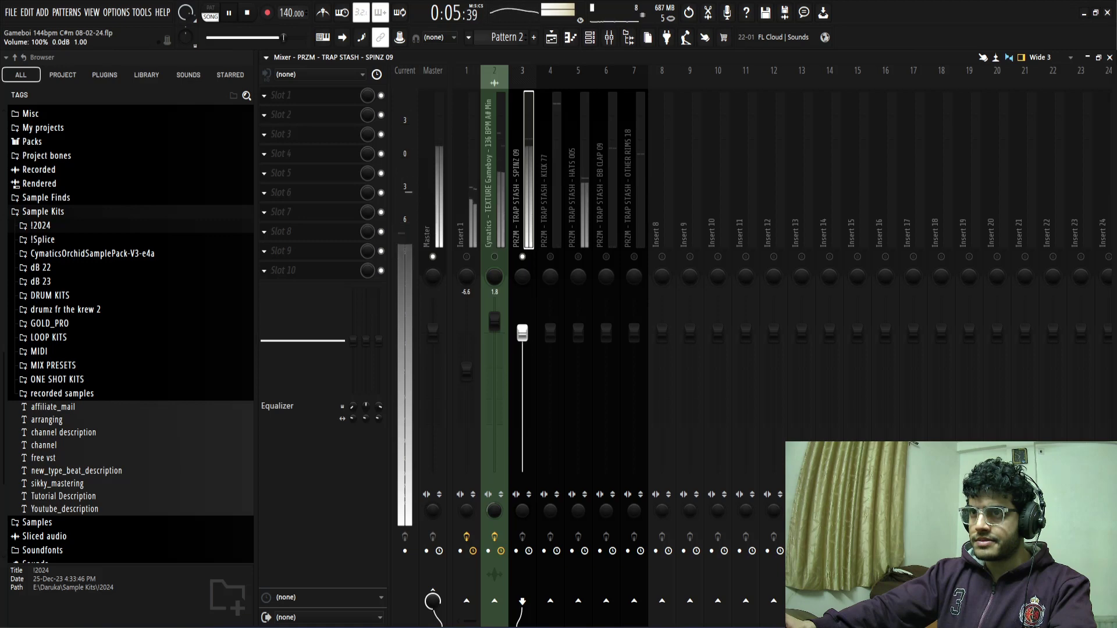
right_click(550, 257)
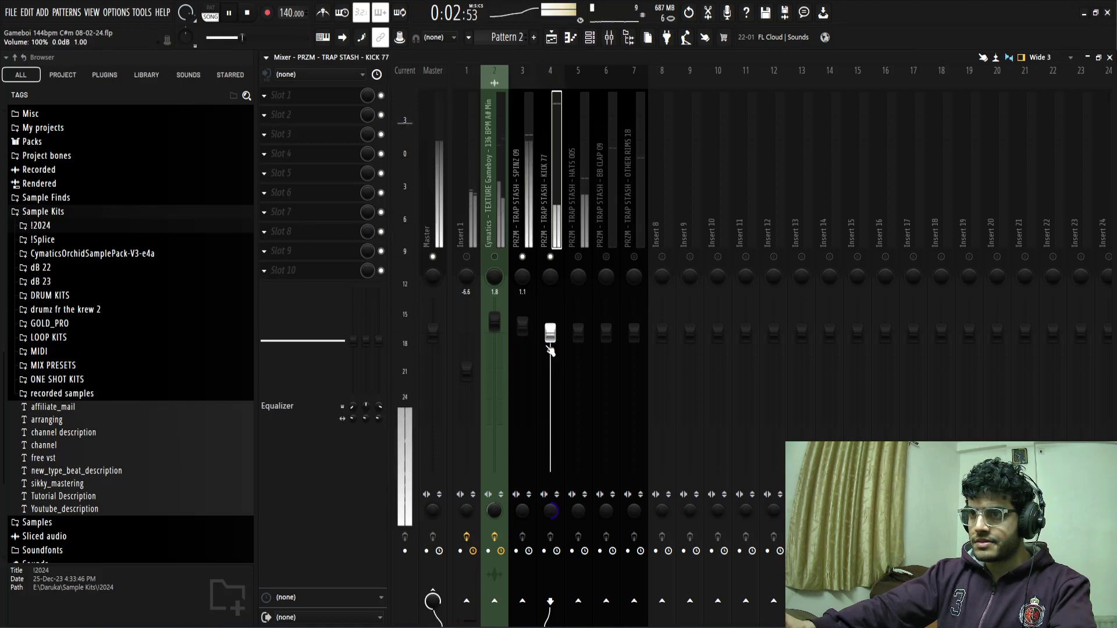
left_click_drag(556, 348, 556, 387)
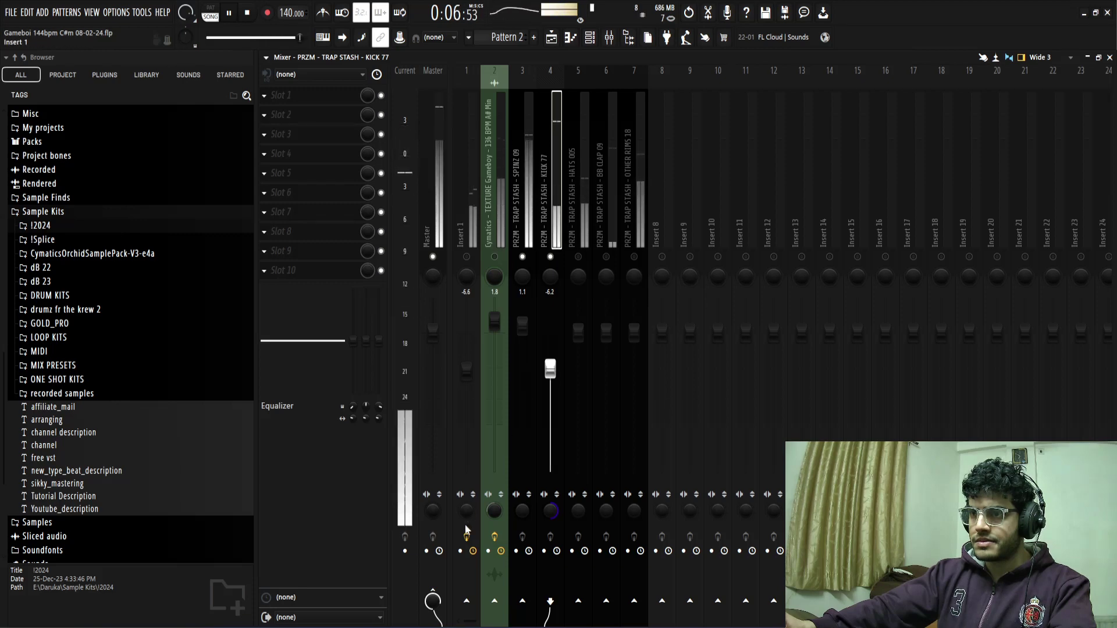
right_click(522, 601)
- Unmute the HATS 005 and BB CLAP 09 mixer tracks and lower the hats' volume to -1.8 dB
left_click(578, 259)
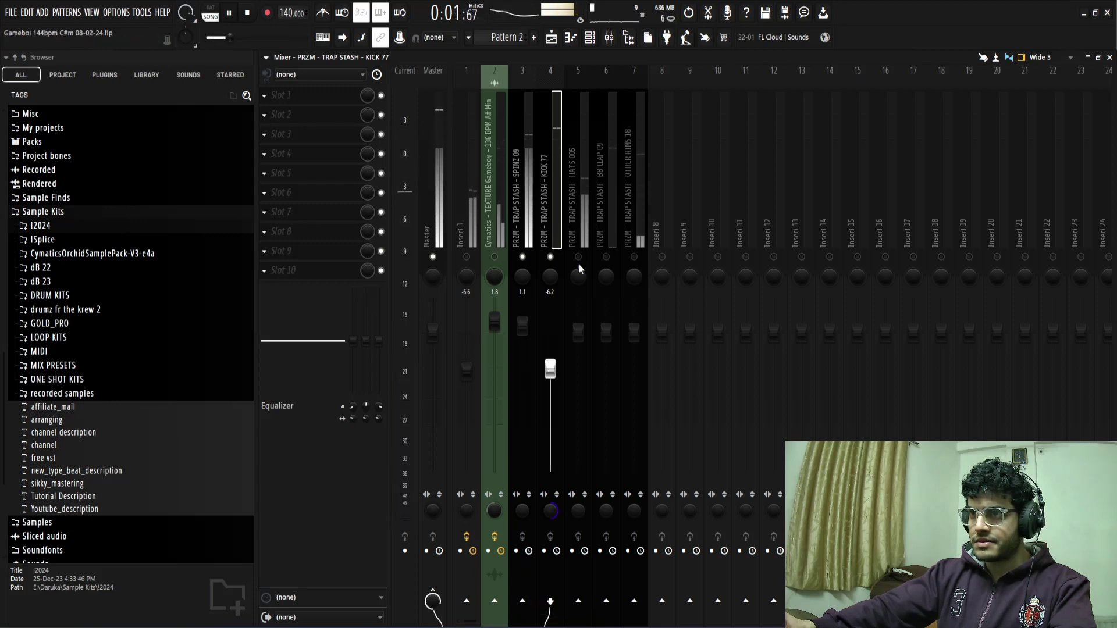
left_click(578, 257)
left_click(589, 214)
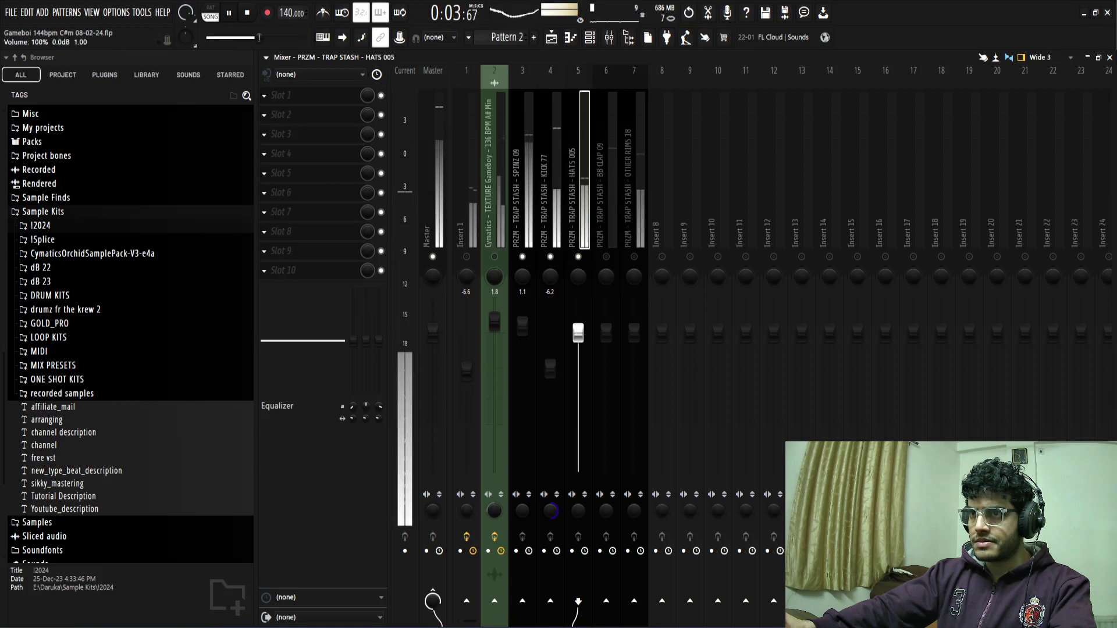
left_click(606, 258)
left_click(612, 236)
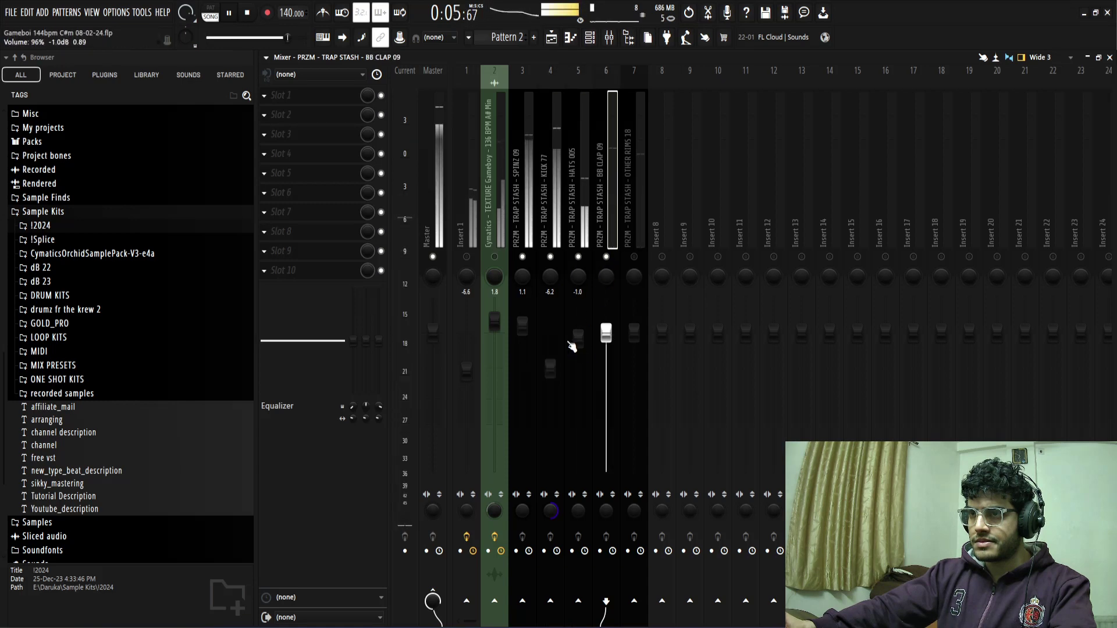
left_click_drag(573, 345, 573, 351)
- Set the BB CLAP 09 track's volume to 0.7 dB, and unmute the OTHER RIMS 18 track at -0.4 dB
left_click(611, 210)
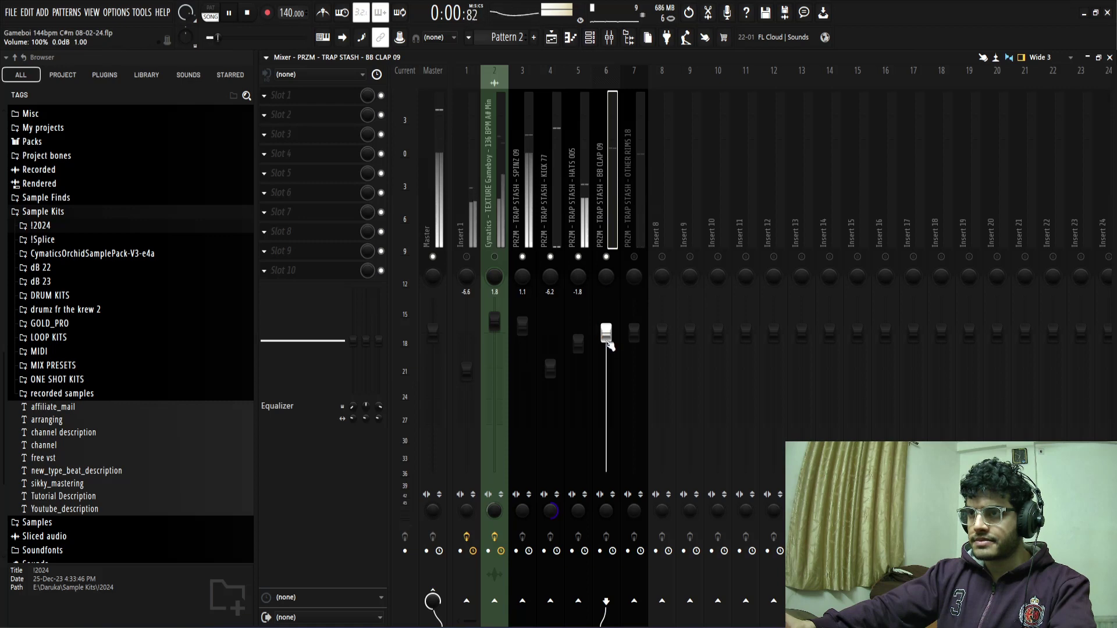
left_click_drag(613, 345, 614, 339)
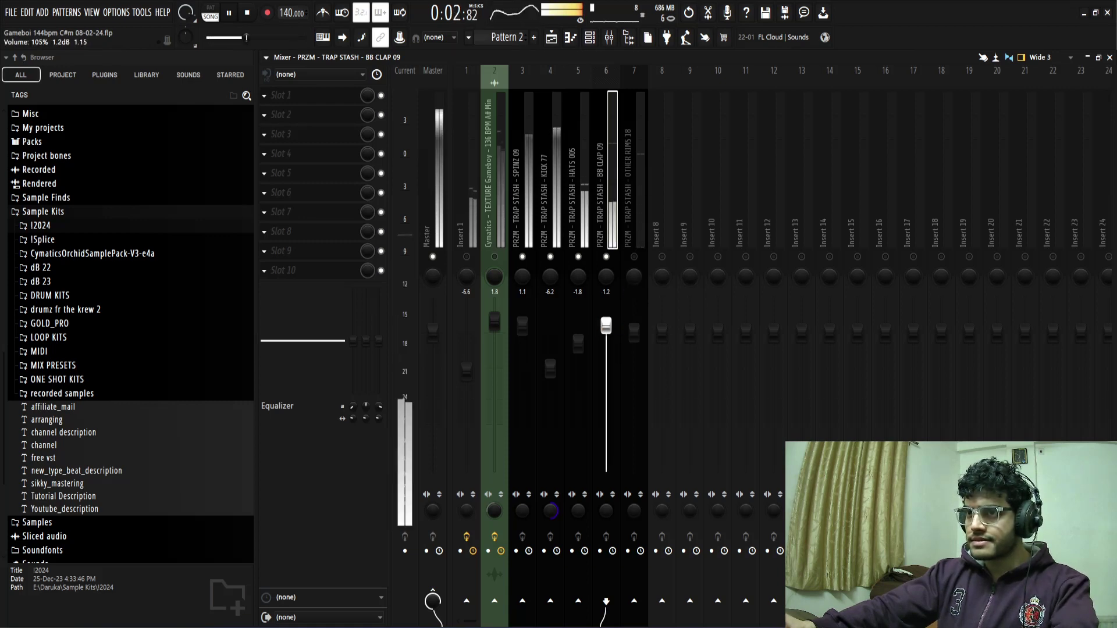
left_click(643, 257)
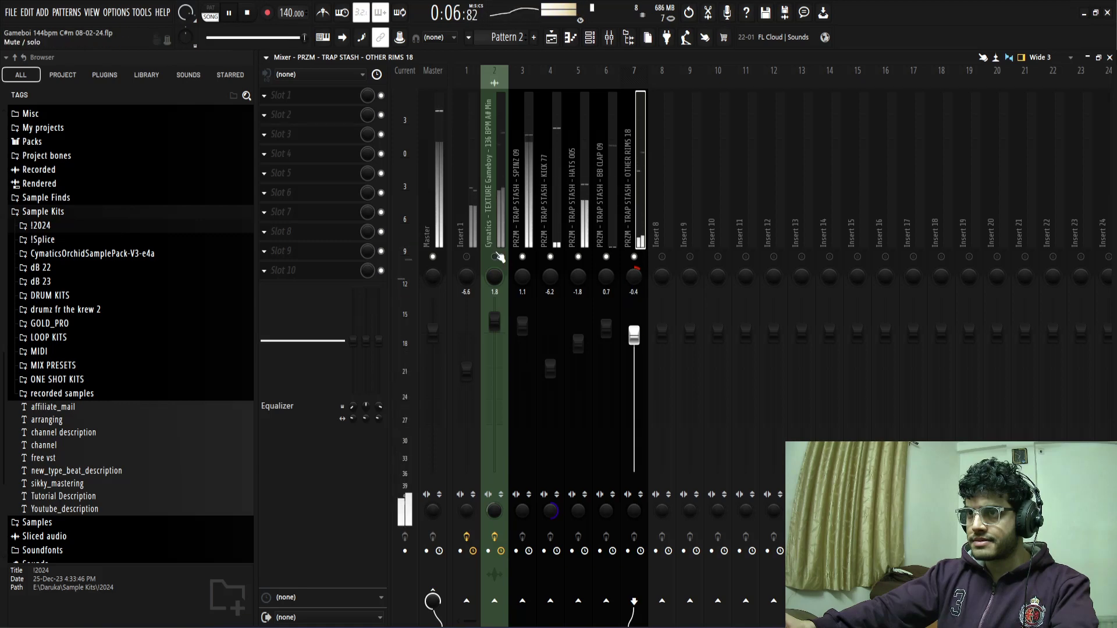
- Load Fruity Limiter in the master track's fourth effect slot and set its soft saturation threshold to -3.7 dB
left_click(473, 239)
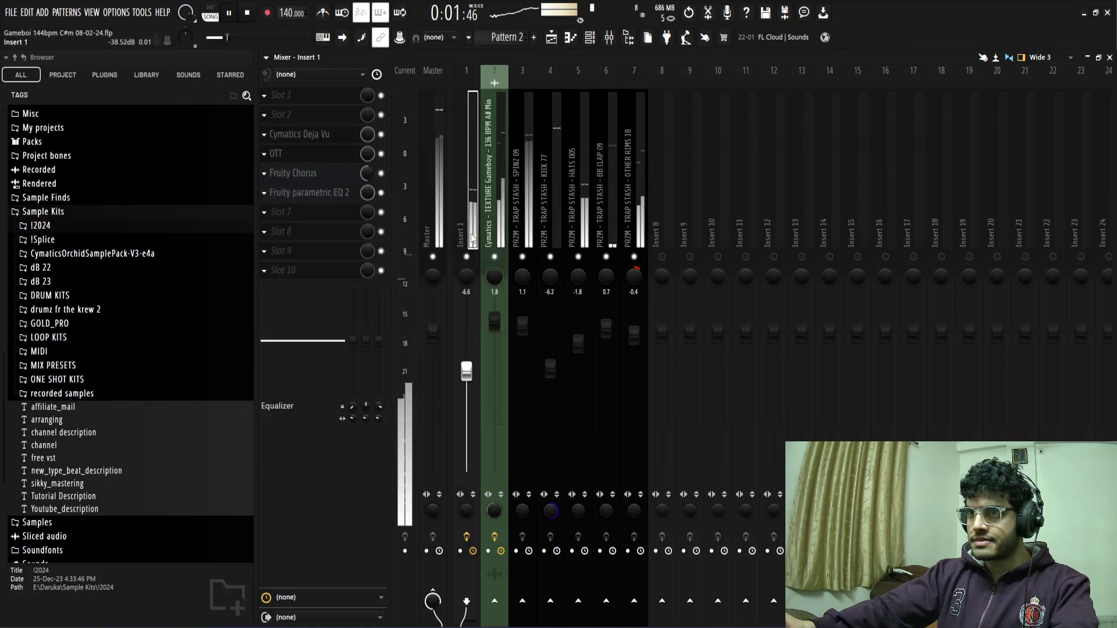
left_click(437, 192)
left_click(294, 162)
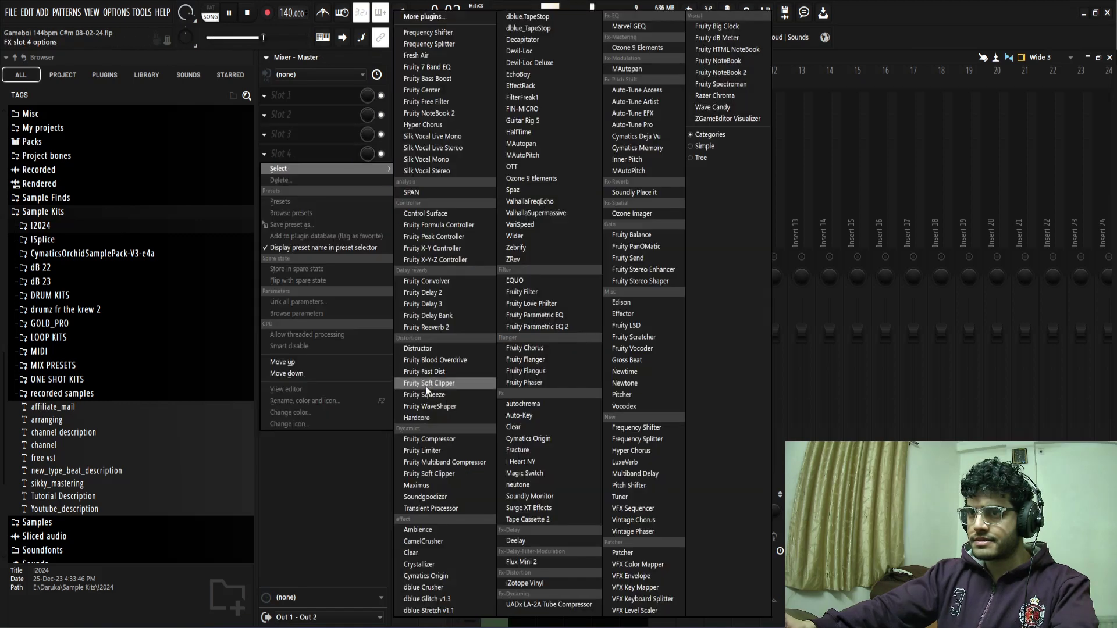
left_click(425, 452)
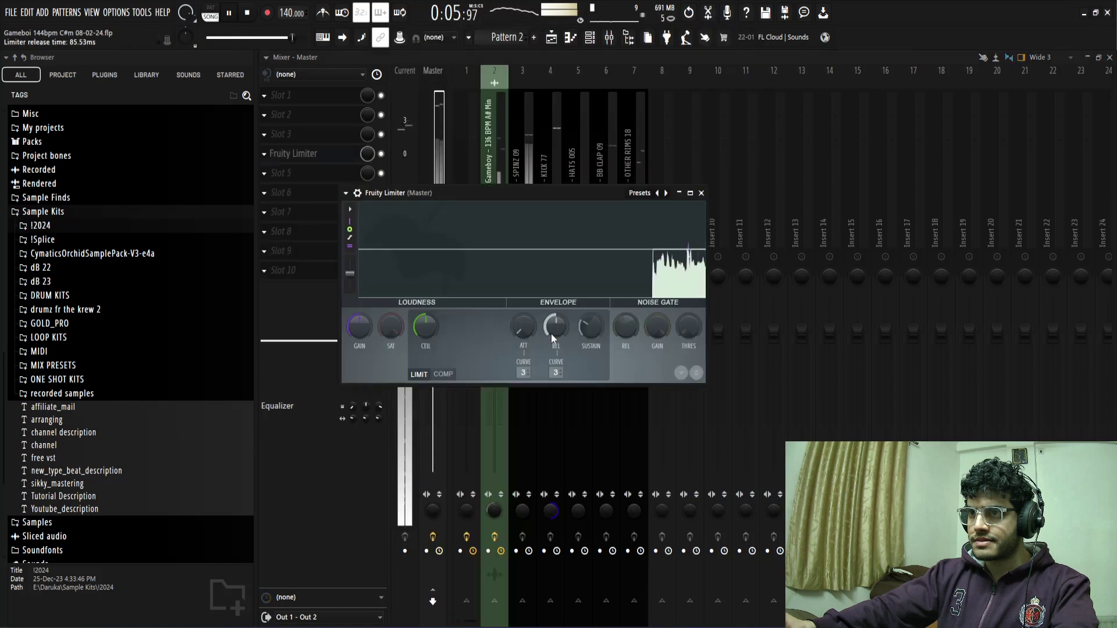
mouse_move(391, 327)
left_mouse_down()
mouse_move(390, 309)
mouse_move(369, 327)
mouse_move(369, 315)
mouse_move(392, 326)
left_mouse_up()
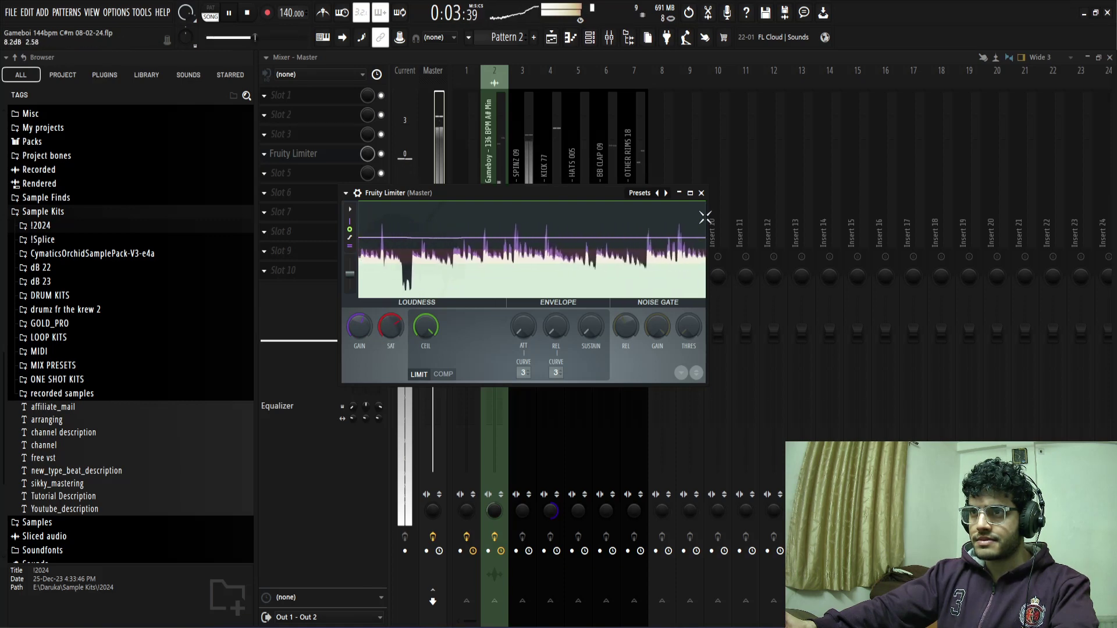
left_click(701, 194)
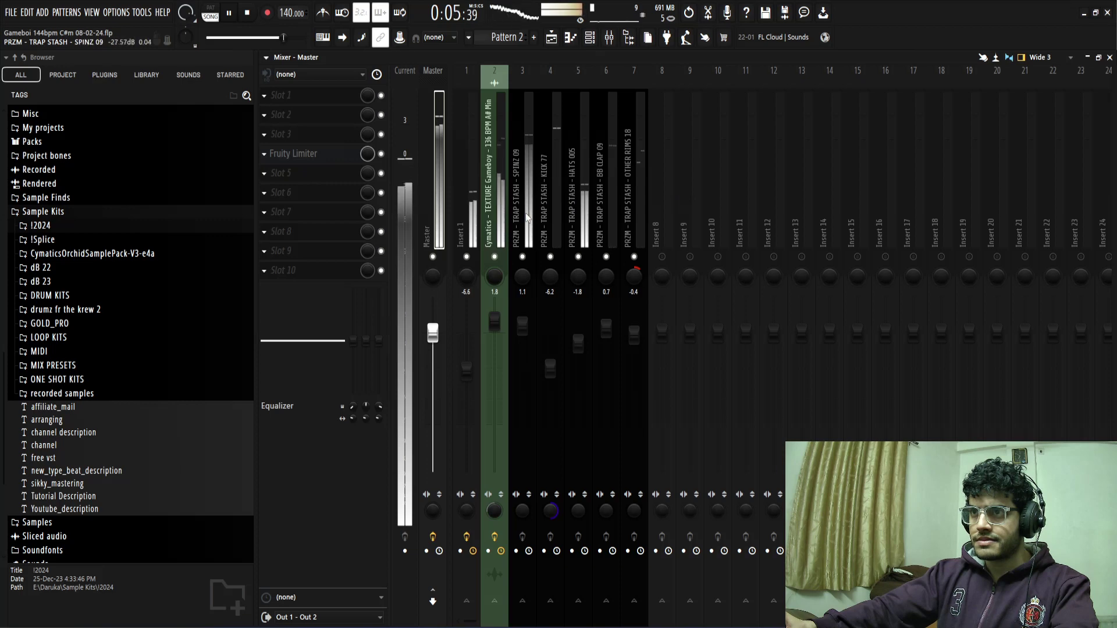
left_click(322, 157)
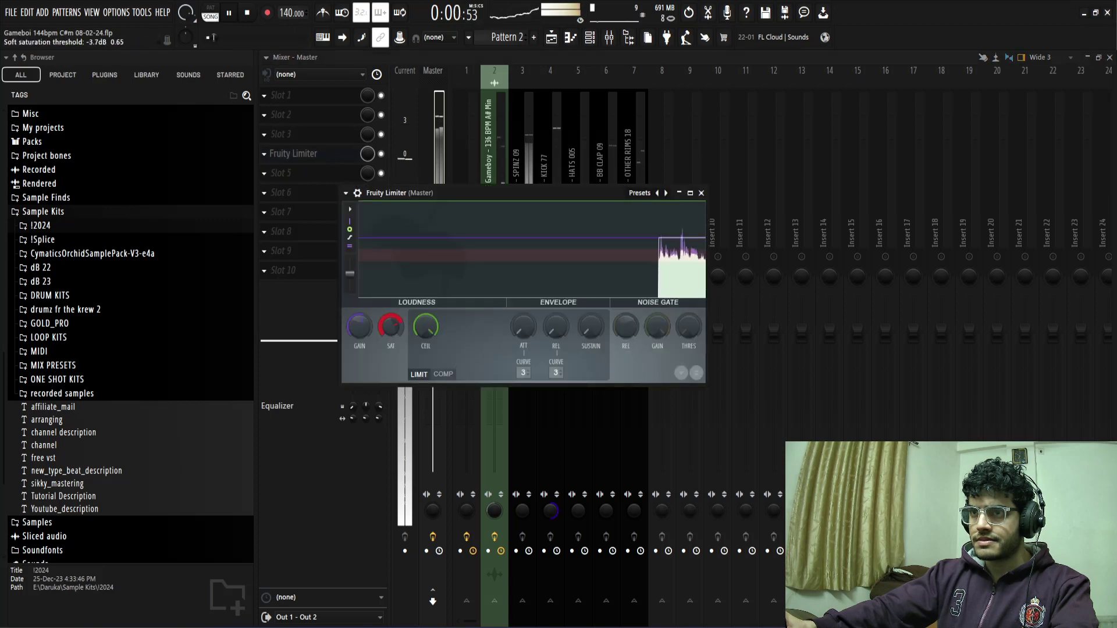
left_click(701, 193)
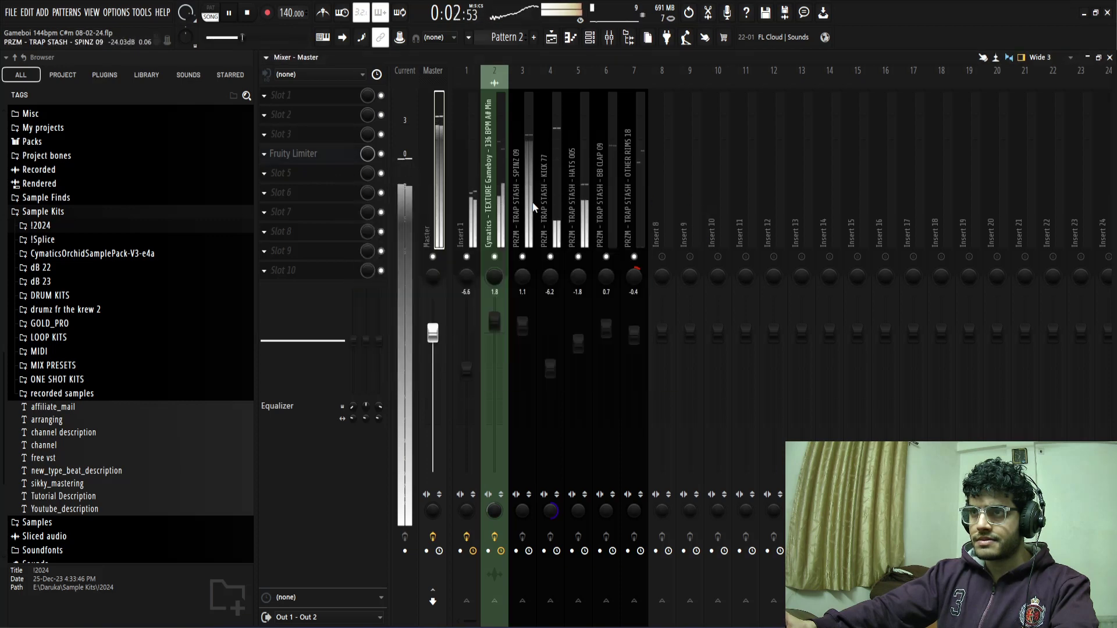
- Raise the SPINZ 09 mixer track's volume to 2.2 dB and return to the master track
left_click(531, 326)
left_click_drag(523, 313, 523, 312)
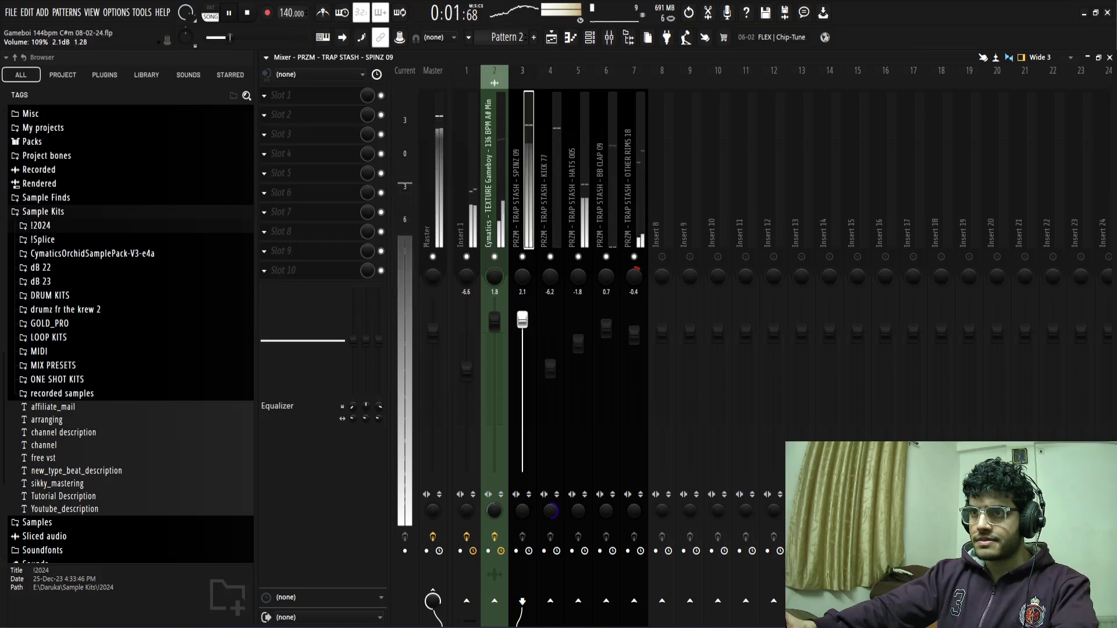
left_click(441, 182)
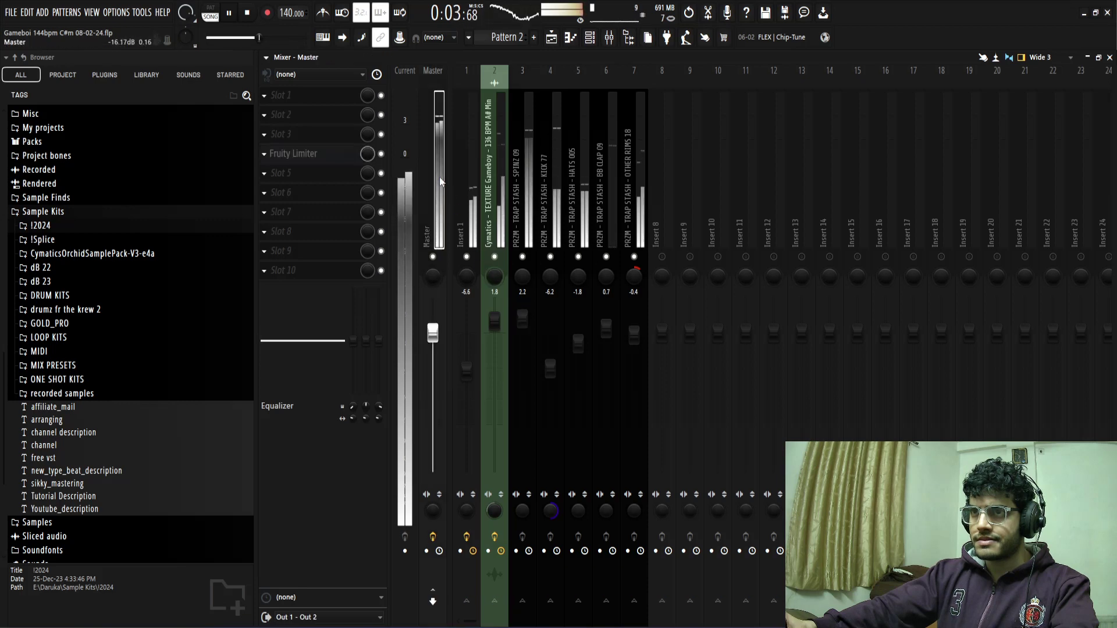
- Remove the Pattern 2 clip from playlist track 4 and stop playback
left_click(553, 37)
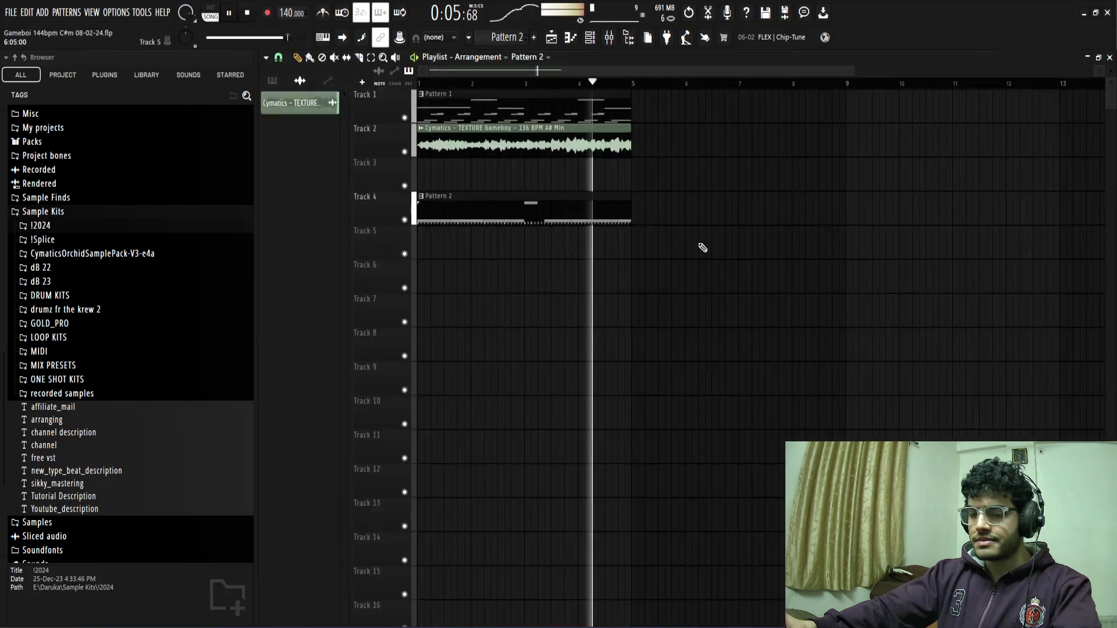
right_click(494, 220)
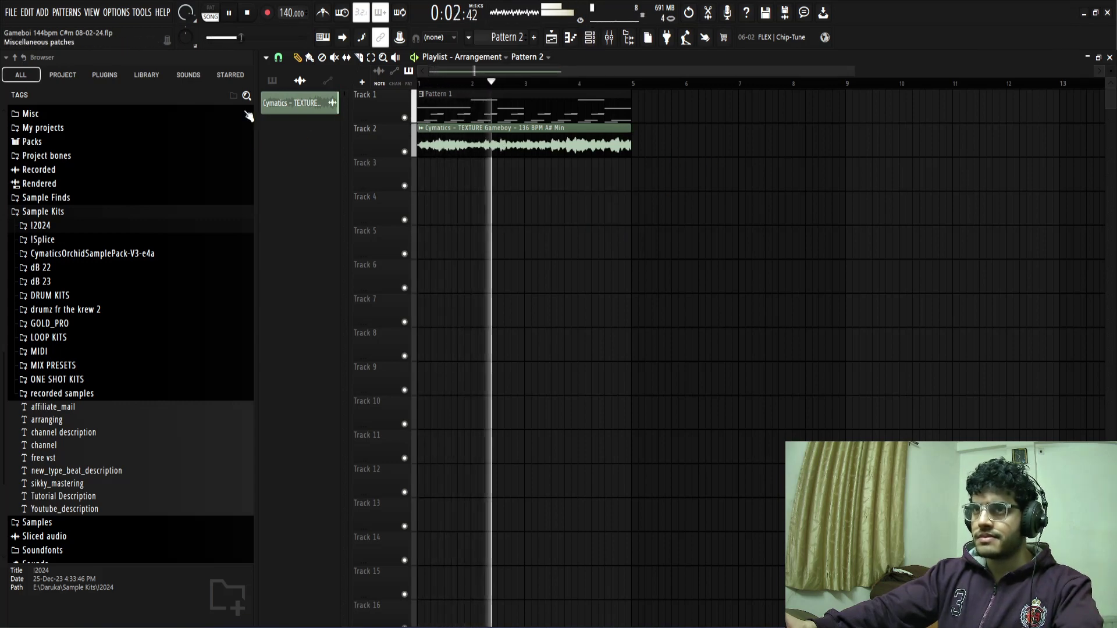
key("space")
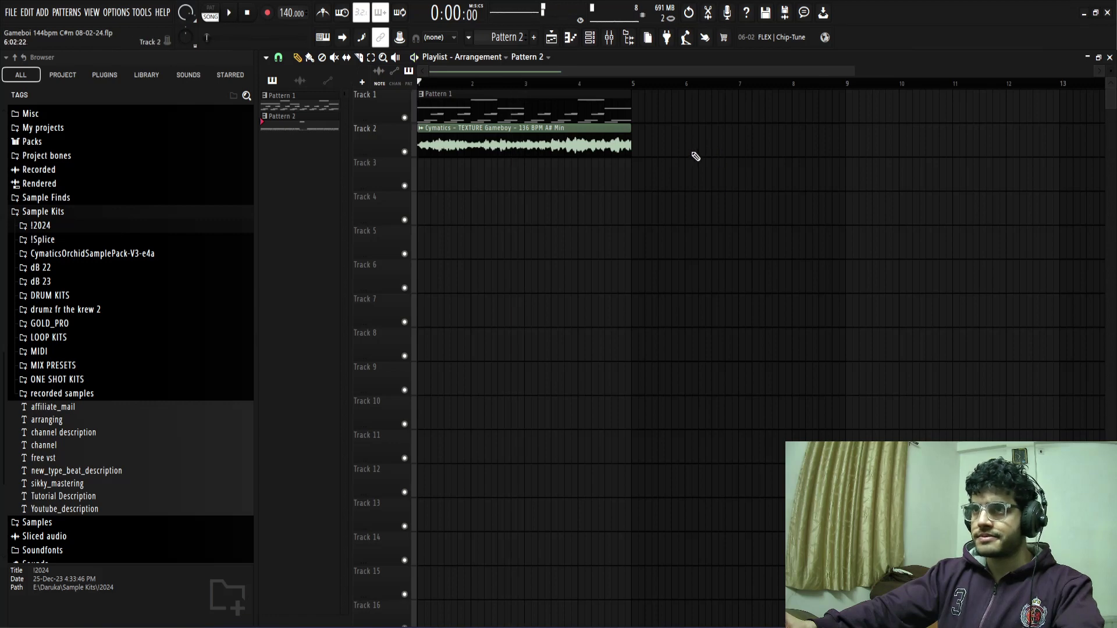
- Duplicate the TEXTURE Gameboy audio clip to fill bars 5 to 9, and move both copies down to track 4
left_click_drag(692, 153, 407, 155)
key("ctrl+b")
left_click(714, 275, "ctrl")
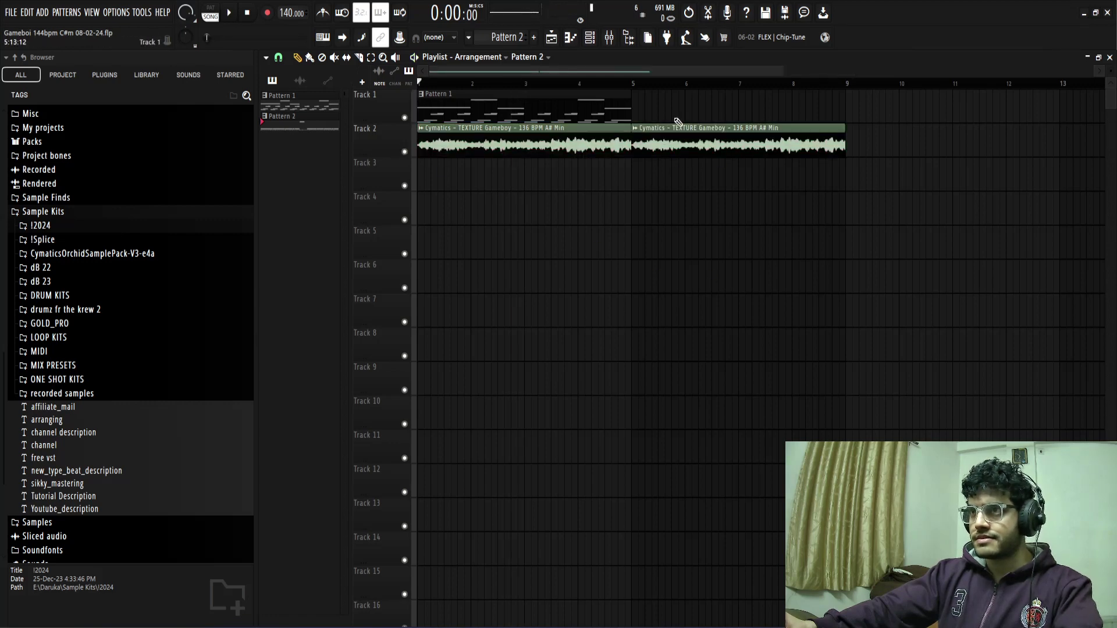
left_click_drag(704, 135, 550, 175)
key("shift+Down")
key("shift+Down")
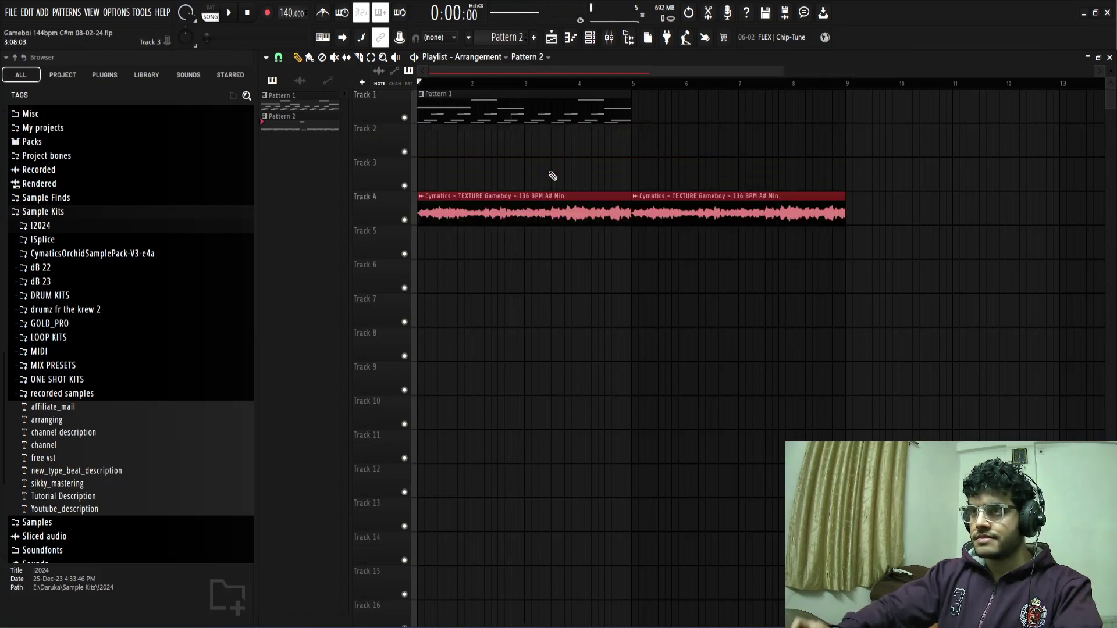
- Remove the Pattern 1 clip from track 1 and move that melody pattern below the drum pattern in the pattern list
right_click(526, 95)
right_click(289, 105)
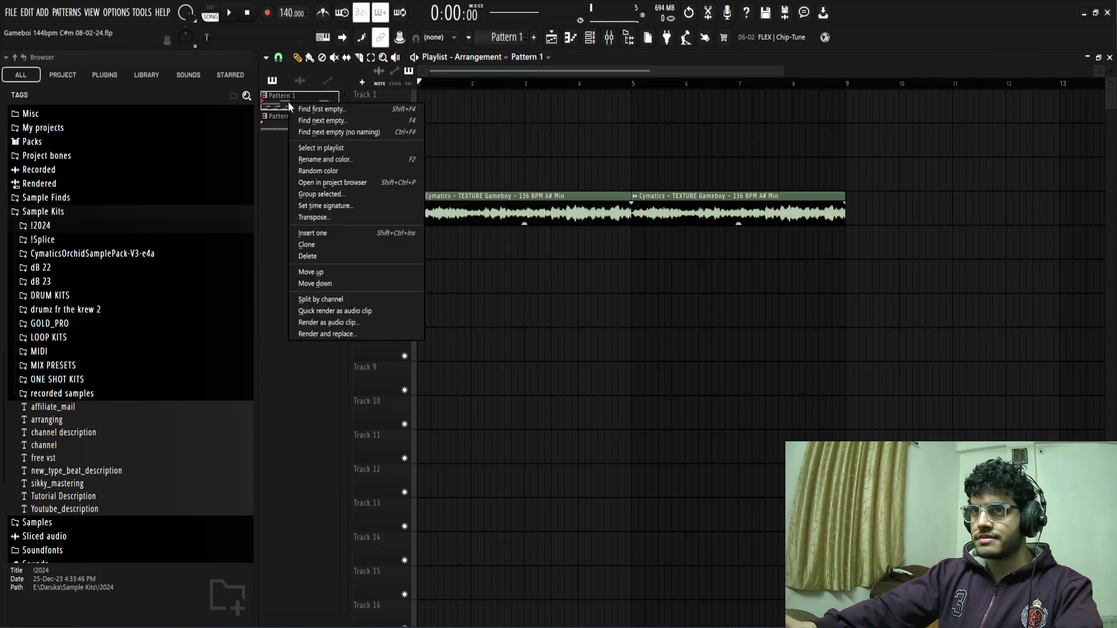
left_click(333, 299)
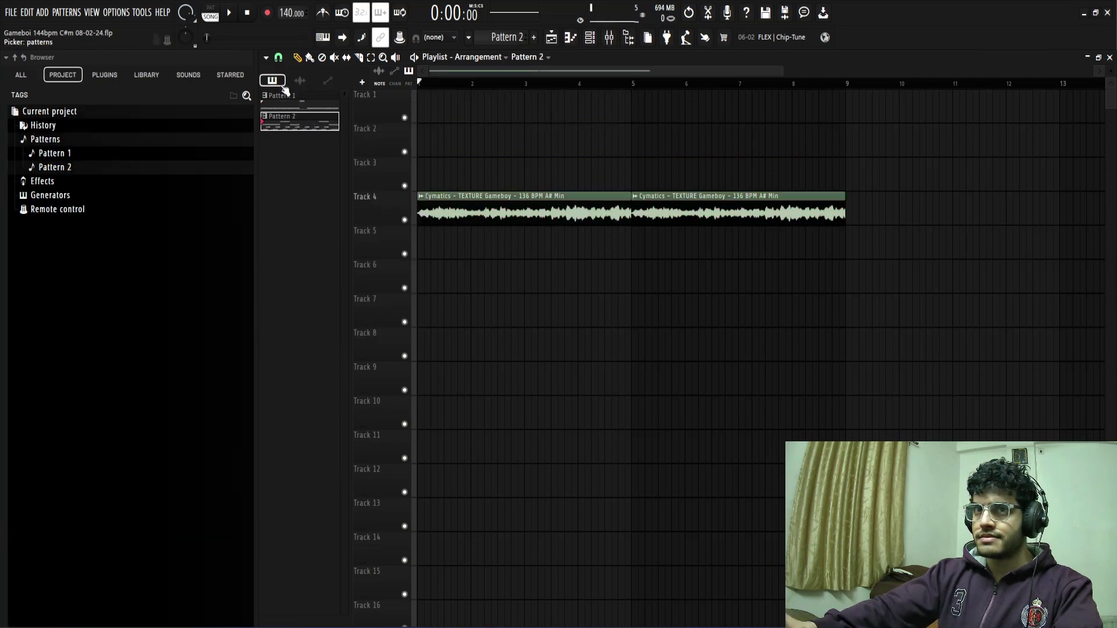
left_click(22, 76)
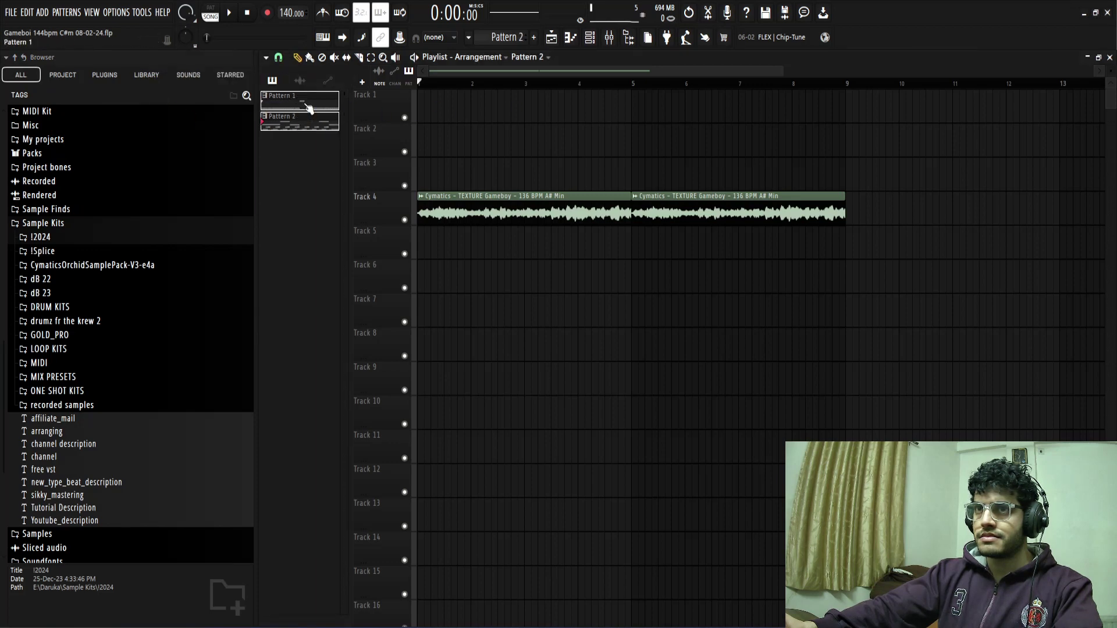
left_click_drag(309, 109, 449, 146)
key("ctrl+b")
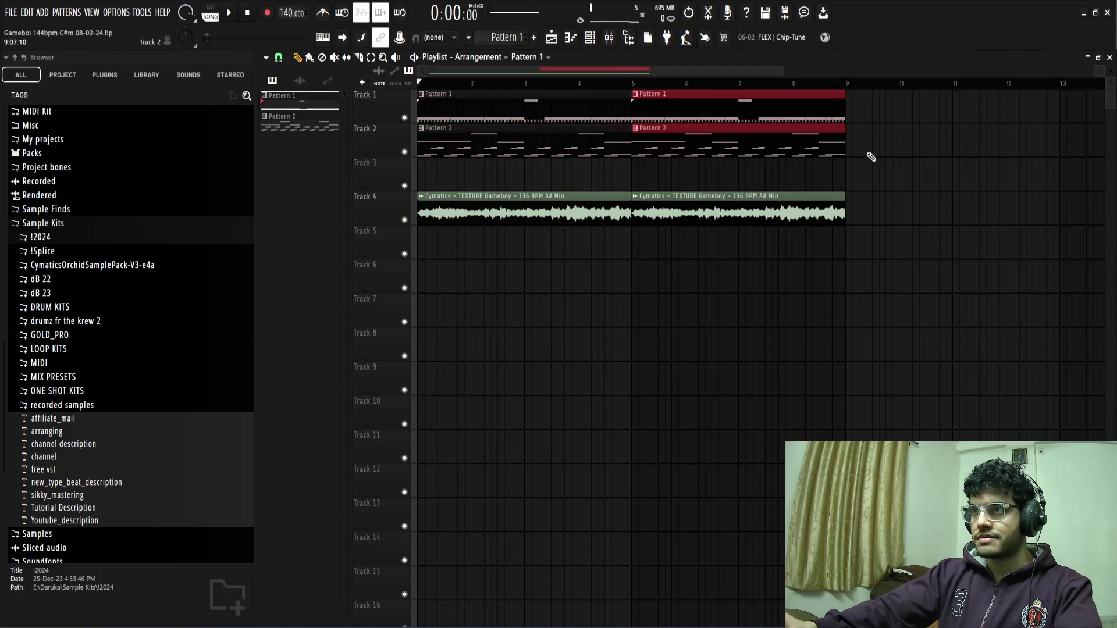
left_click(870, 156, "ctrl")
right_click(550, 116)
right_click(693, 110)
right_click(675, 139)
right_click(504, 143)
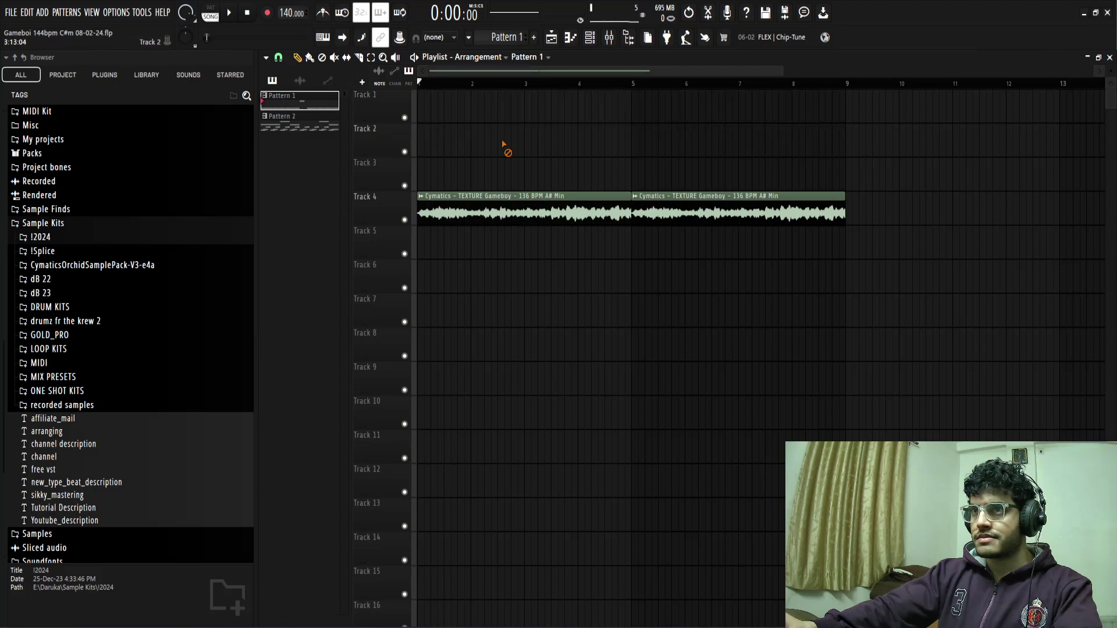
- Split Pattern 2 by channel and lay the VK-1 Viking Synthesizer and GameBoi patterns on tracks 1 and 2, duplicated up to bar 9
right_click(298, 120)
left_click(337, 316)
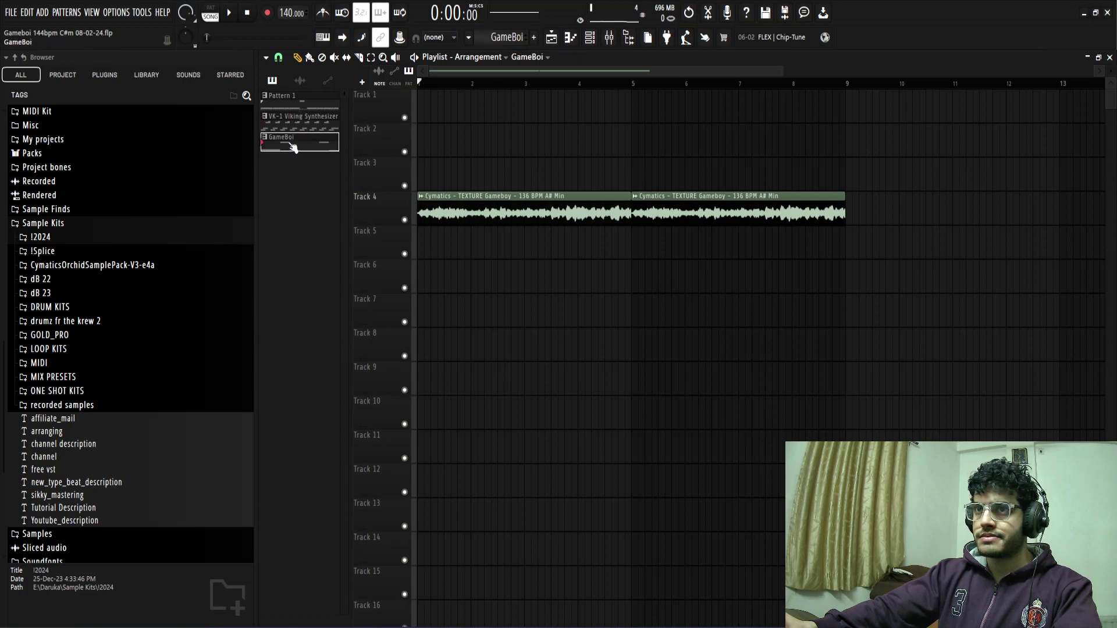
left_click_drag(369, 124, 419, 108)
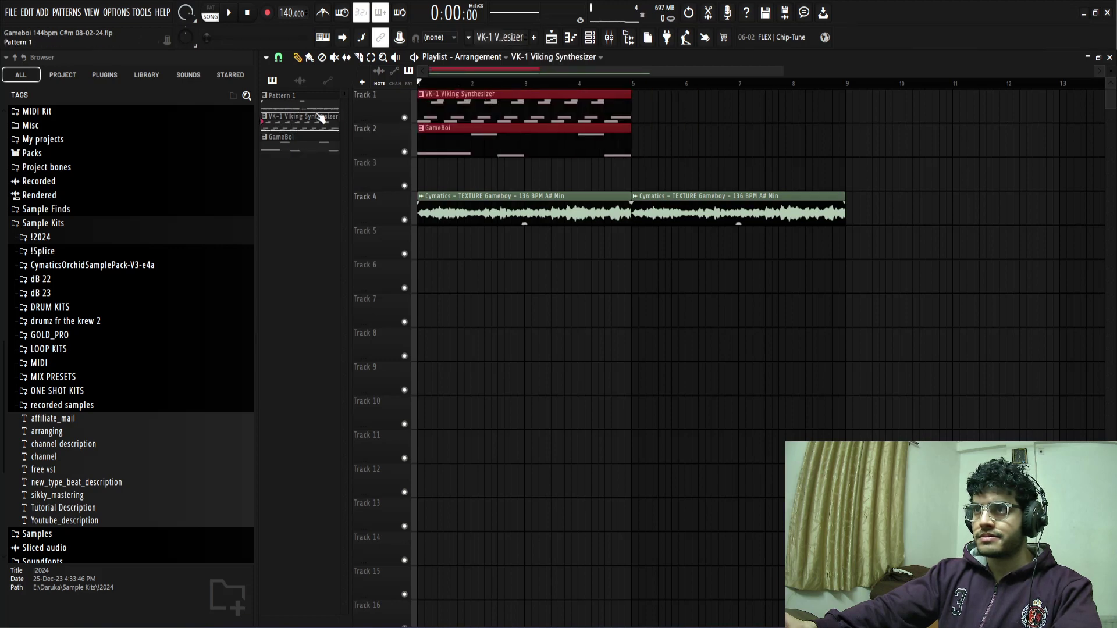
key("ctrl+b")
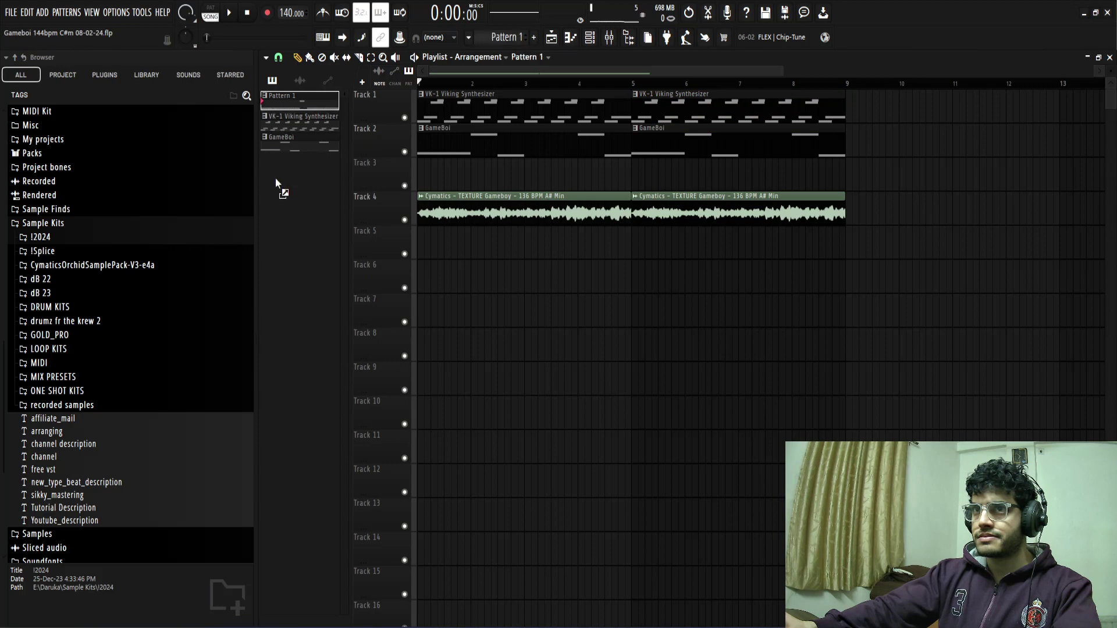
- Split Pattern 1 by channel and place the five drum patterns at bar 1 on tracks 6 through 10
right_click(294, 100)
left_click(337, 299)
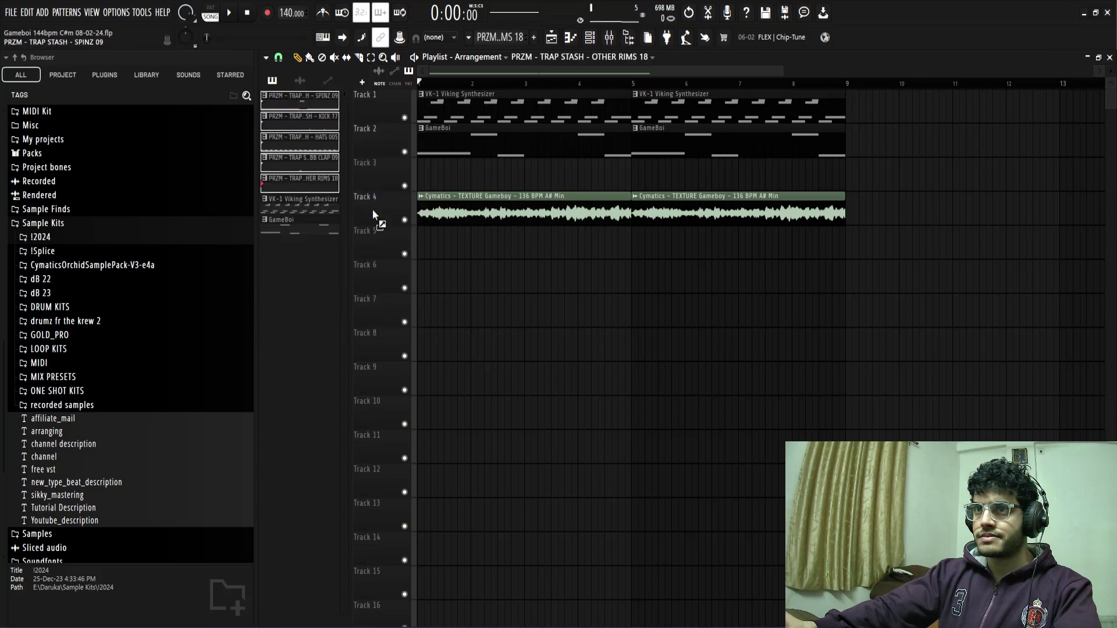
left_click_drag(373, 213, 621, 398)
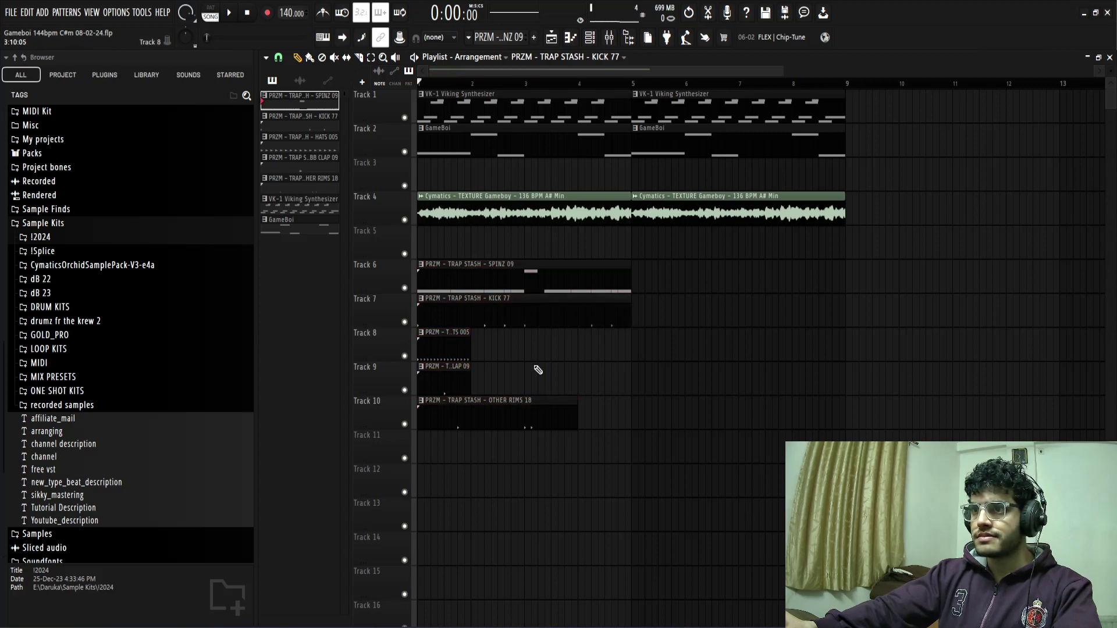
- Extend the HATS 005 and BB CLAP 09 clips to bar 5 and duplicate the five drum clips into bars 5 to 9
left_click_drag(514, 394, 621, 351)
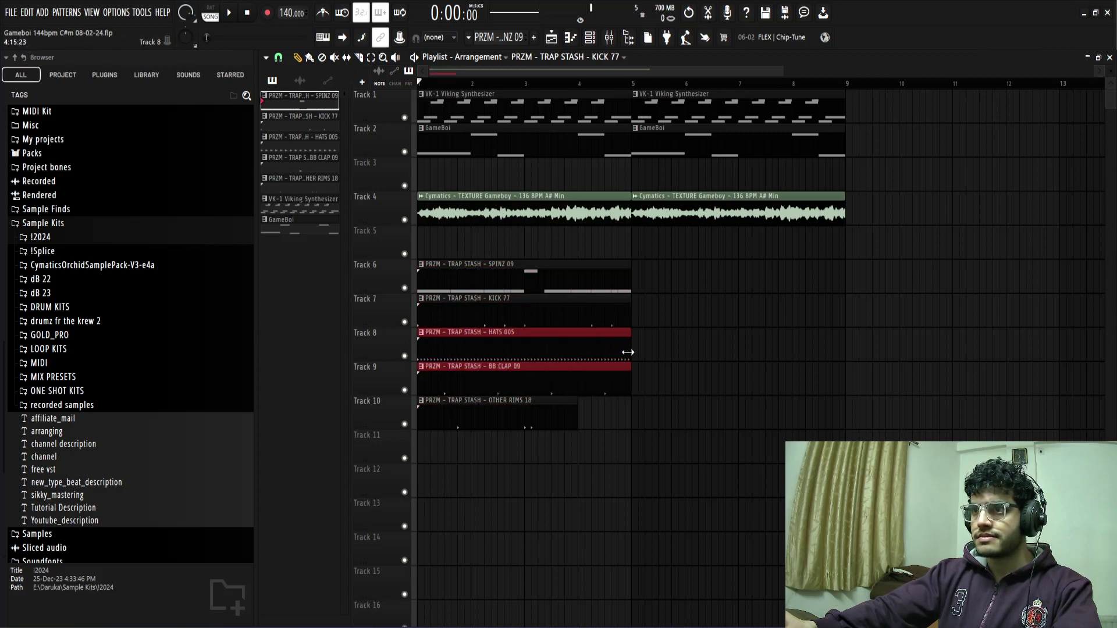
key("ctrl+d")
left_click_drag(678, 260, 454, 464)
key("ctrl+b")
key("ctrl+d")
- Delete the drum clips and the TEXTURE Gameboy clip that come before bar 5
right_click(487, 414)
right_click(517, 212)
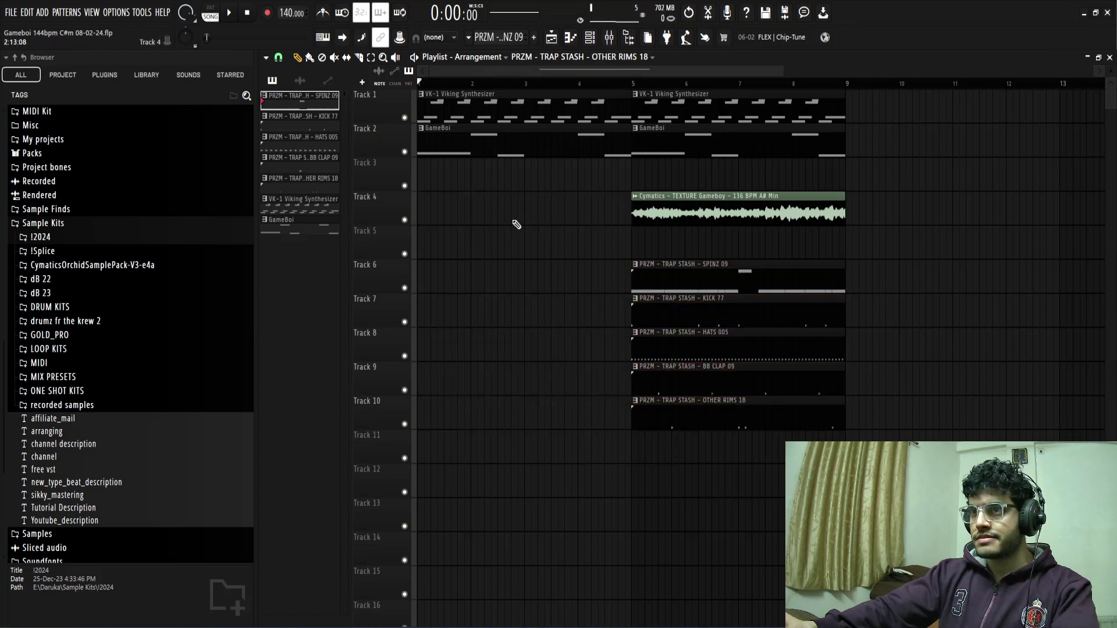
right_click(494, 151)
key("space")
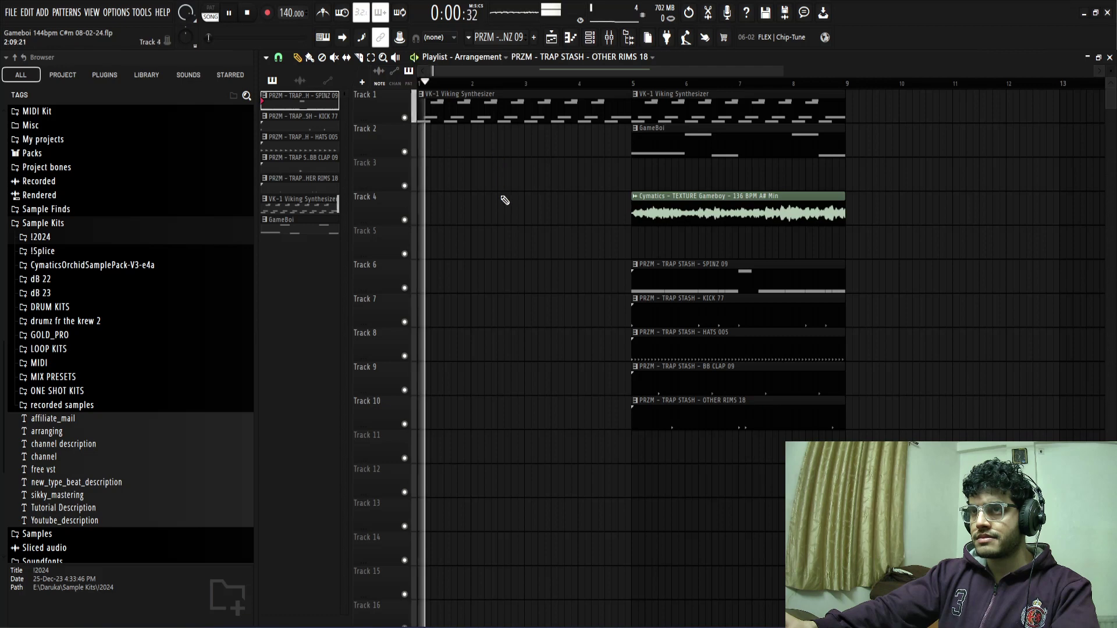
key("ctrl+z")
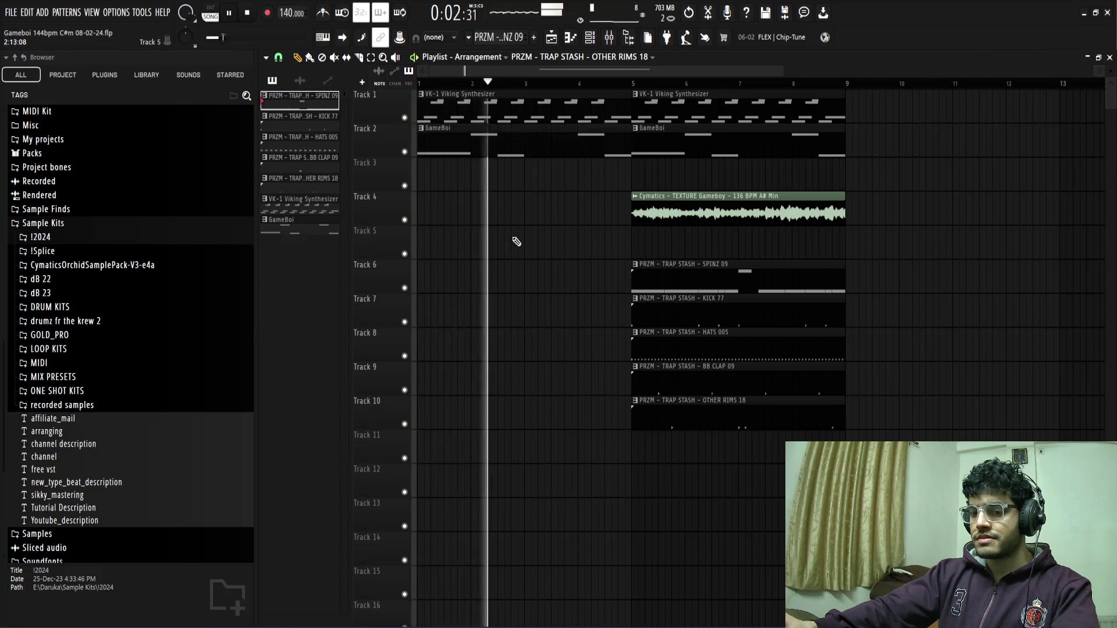
- Play the arrangement from the start, and create an automation clip for Gross Beat's mix level on the TEXTURE Gameboy mixer track
key("space")
key("space")
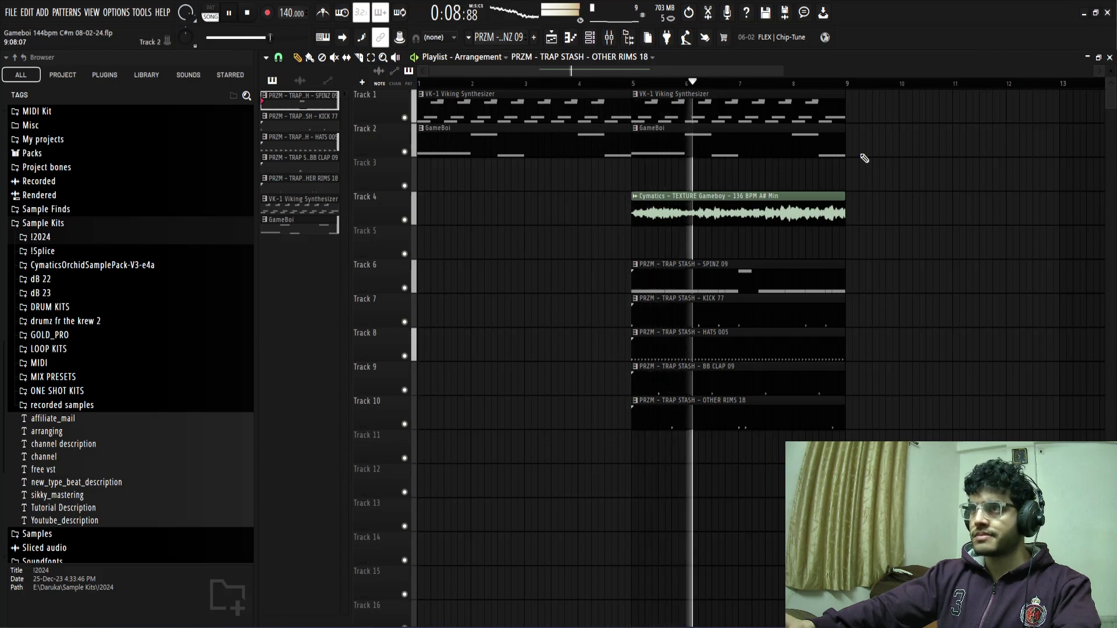
left_click(611, 41)
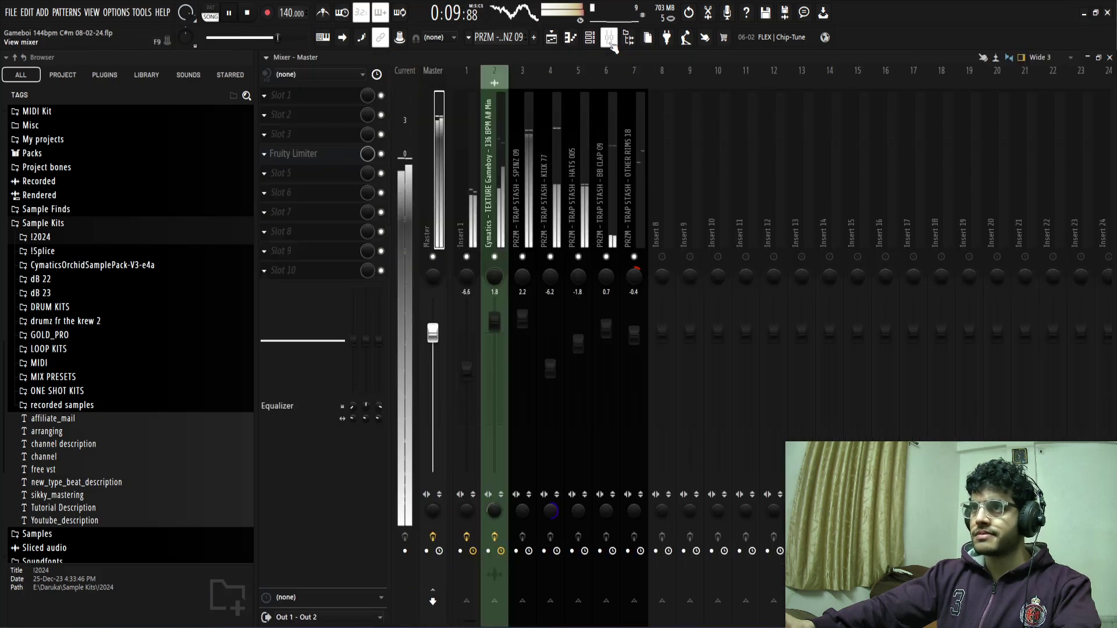
left_click(497, 205)
right_click(373, 177)
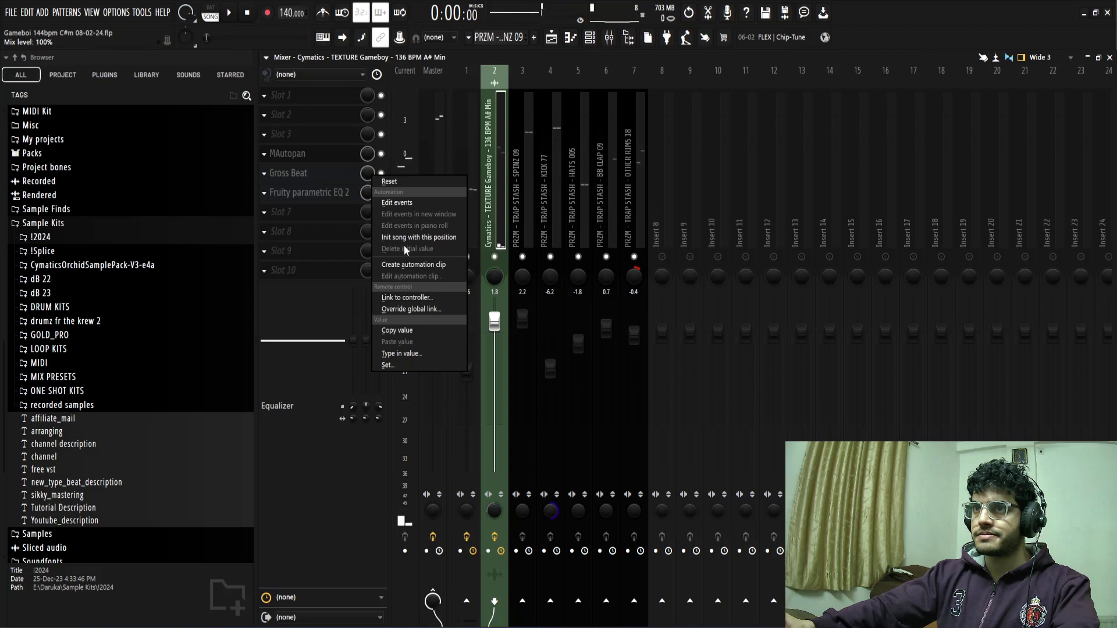
left_click(412, 266)
- Hold the Gross Beat mix level automation at minimum until bar 5, jump it to full there, and play it back beside the mixer
left_click(559, 38)
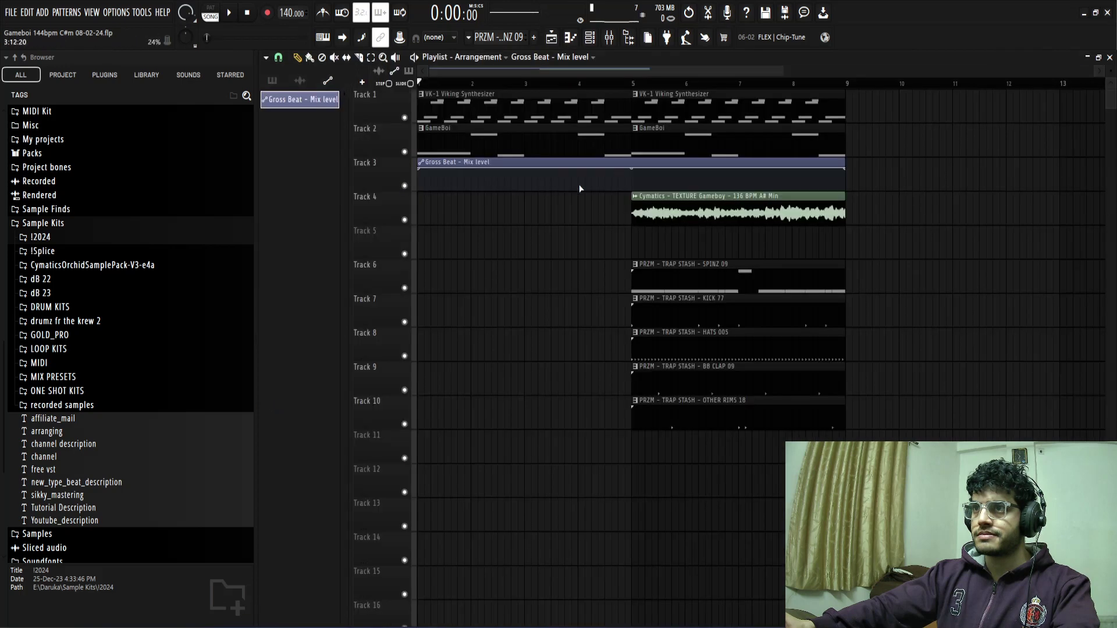
right_click(607, 171)
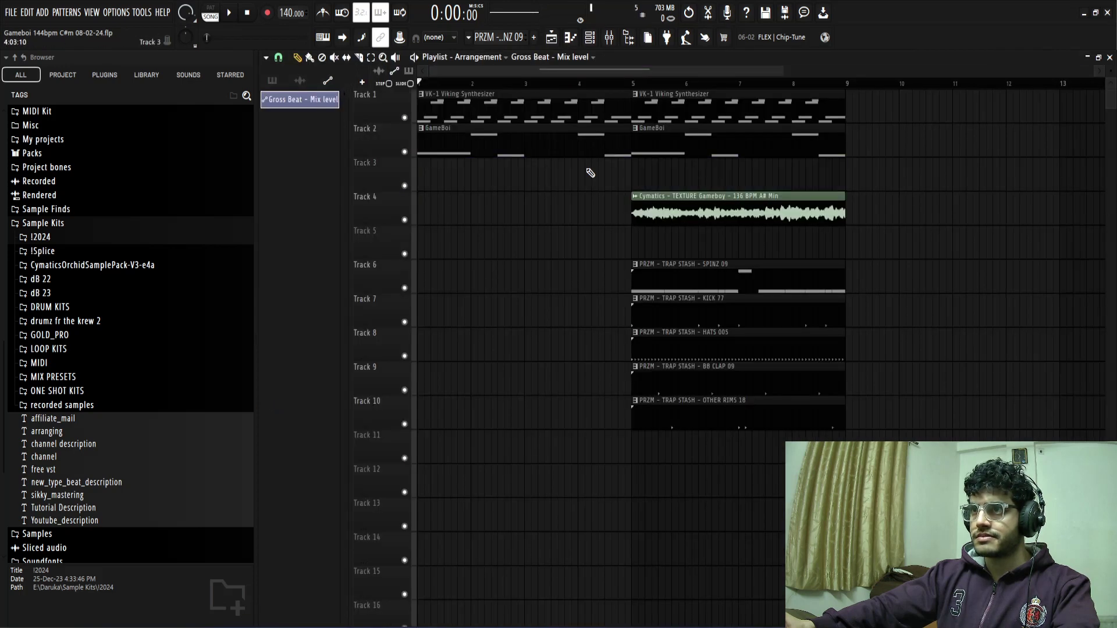
key("ctrl+z")
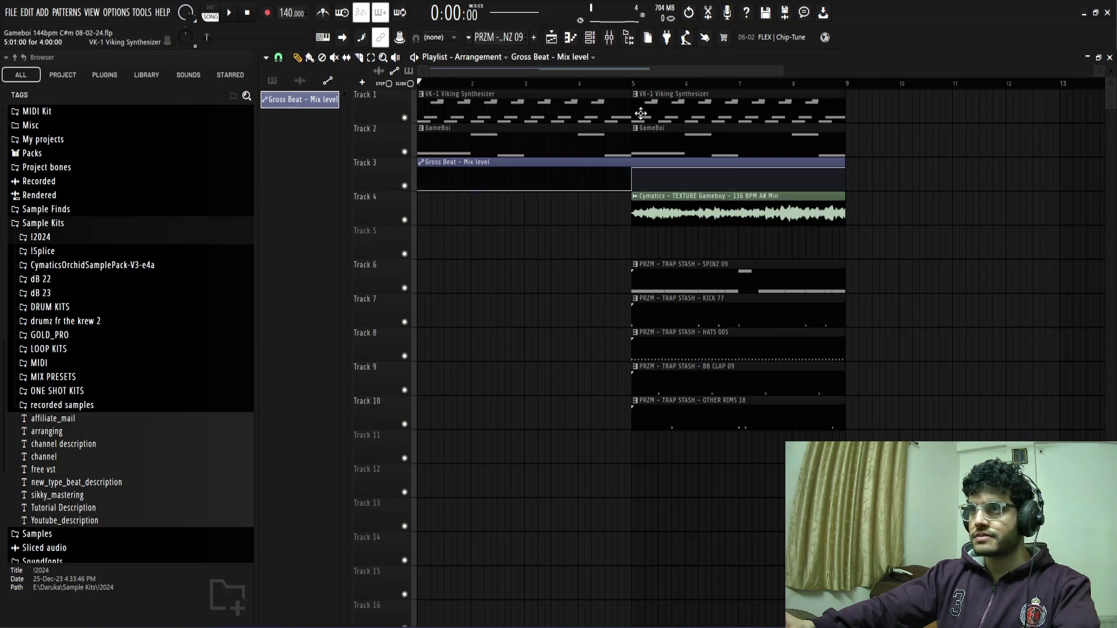
left_click(609, 37)
key("space")
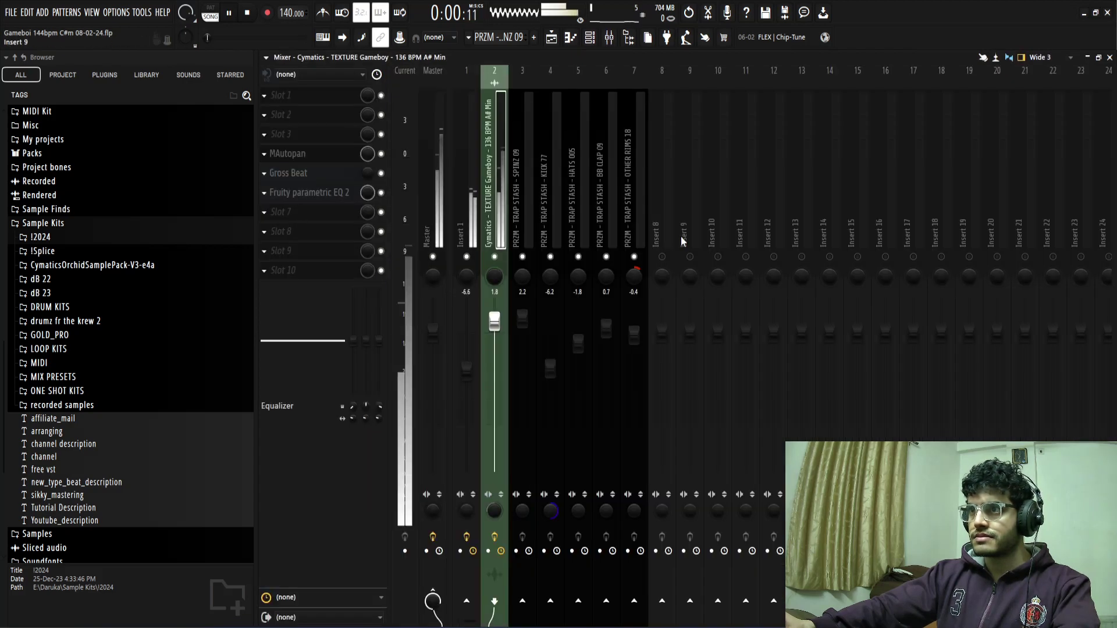
- Create an automation clip for the Cymatics Deja Vu mix level on Insert 1 and shorten it to end at bar 5
left_click(469, 198)
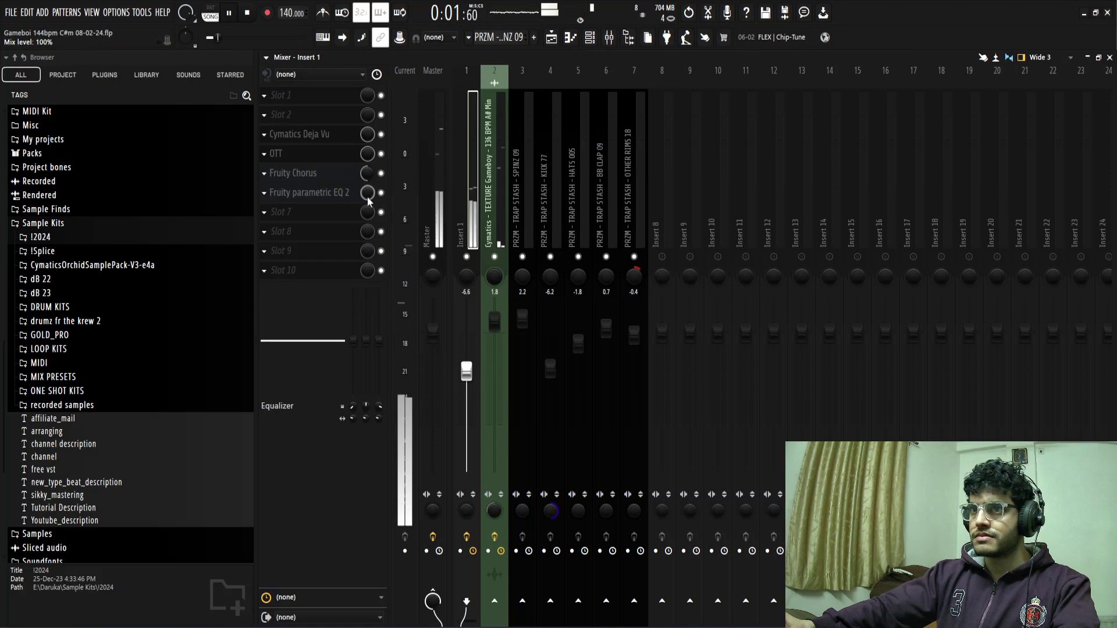
right_click(367, 137)
left_click(410, 225)
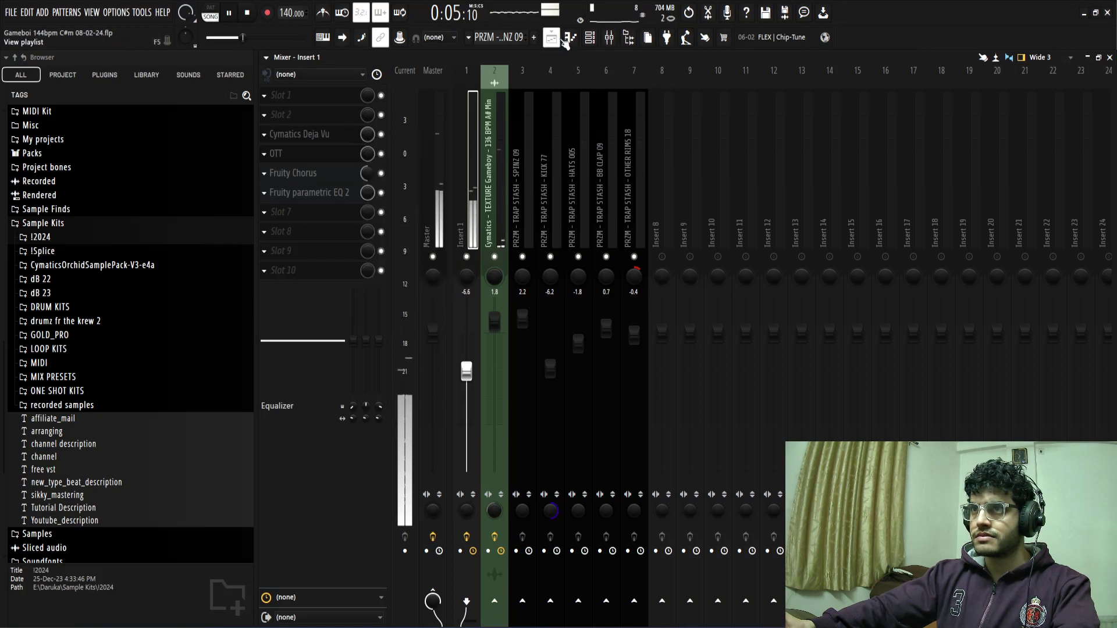
left_click(553, 38)
left_click_drag(848, 238, 633, 272)
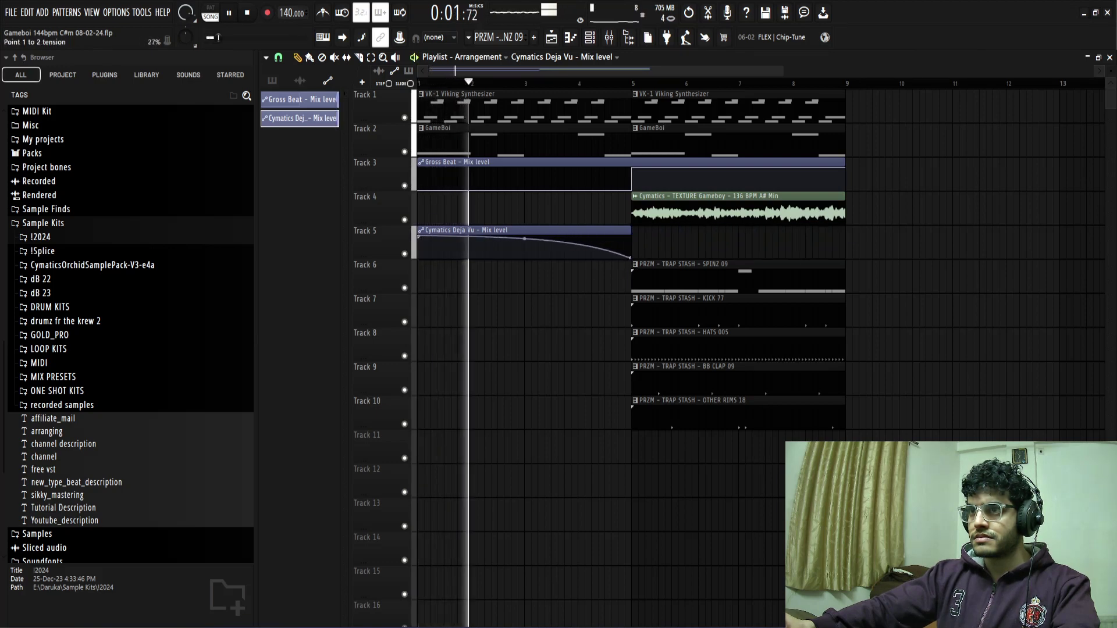
- Hold the Cymatics Deja Vu mix level at minimum until bar 5, jump it to full there, and extend the automation clip to bar 9
key("space")
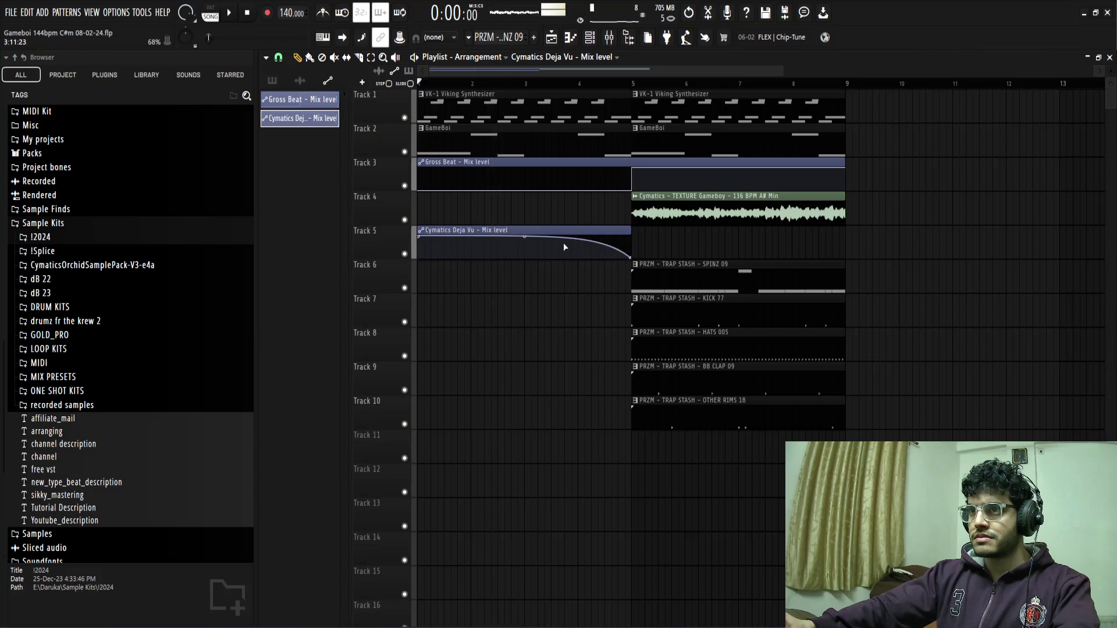
right_click(613, 251)
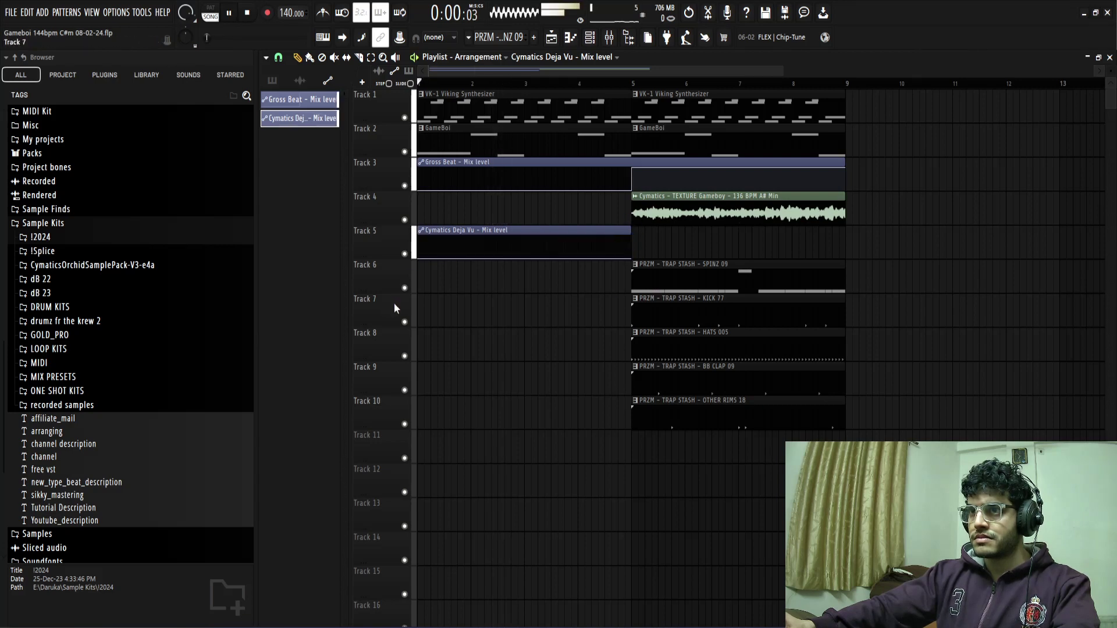
key("space")
key("ctrl+s")
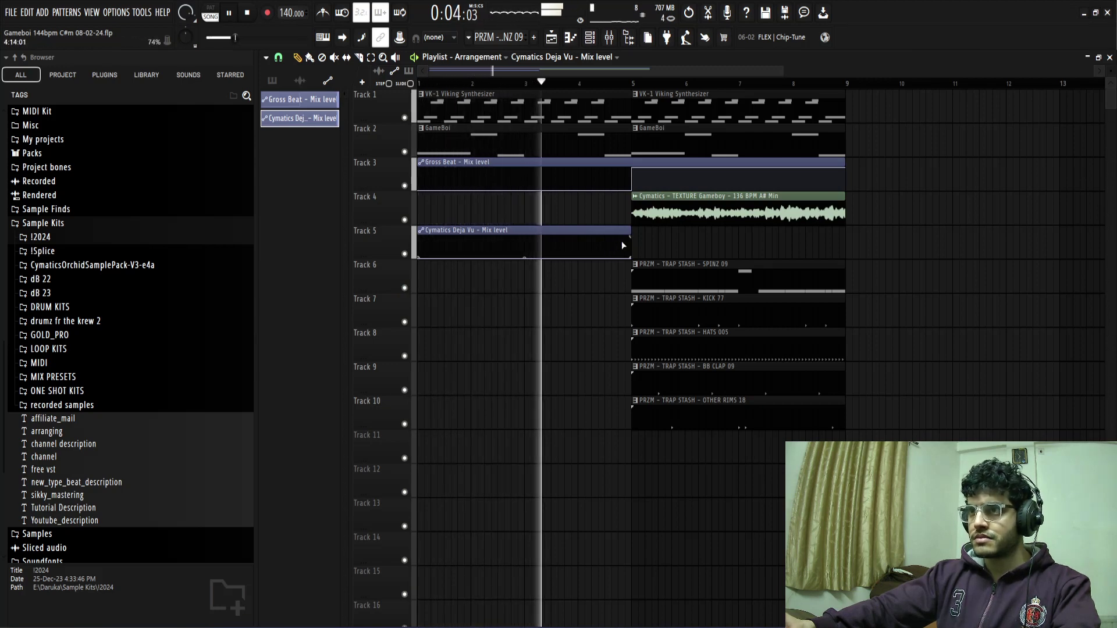
left_click_drag(640, 233, 847, 233)
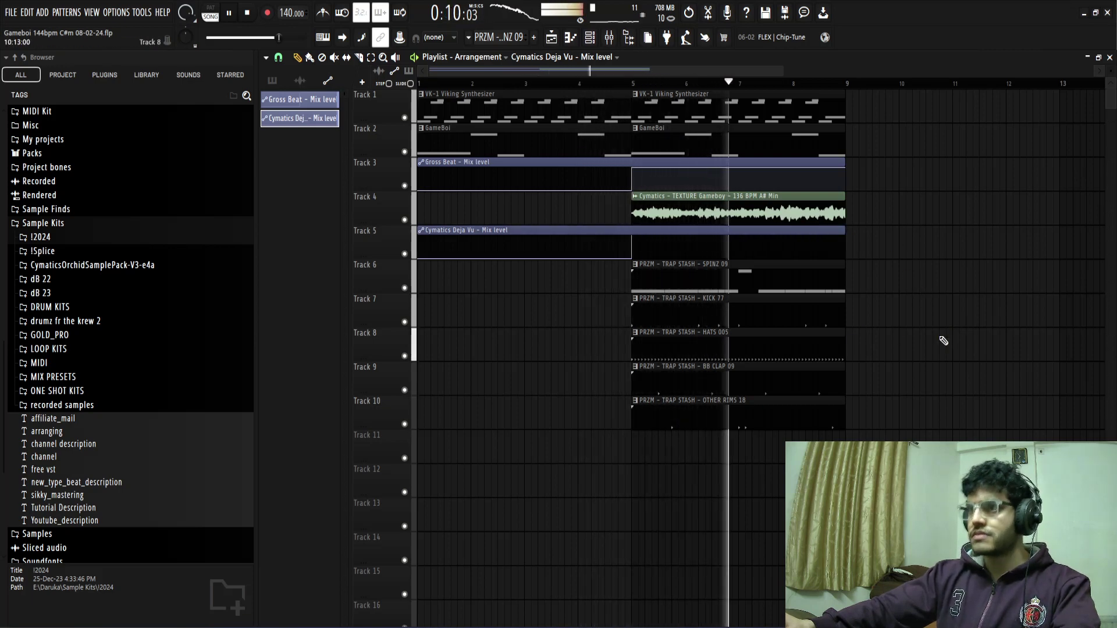
- Duplicate the VK-1 Viking Synthesizer, GameBoi and TEXTURE Gameboy clips of bars 5 to 9 into bars 9 to 13
left_click_drag(890, 91, 748, 151)
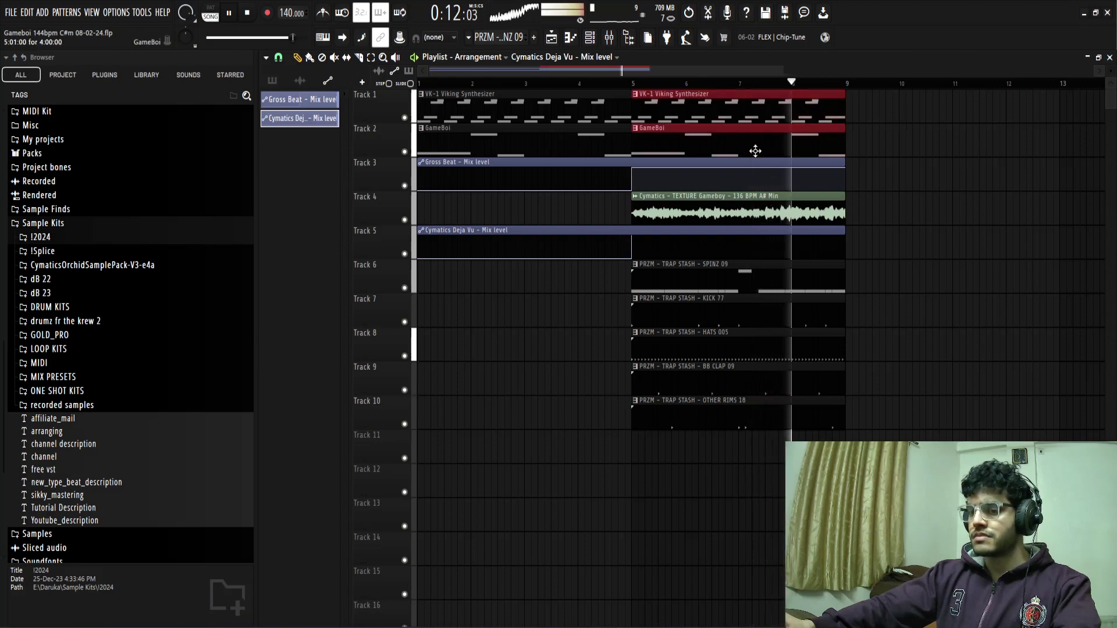
key("ctrl+b")
left_click_drag(913, 198, 738, 335)
left_click_drag(724, 242, 713, 219)
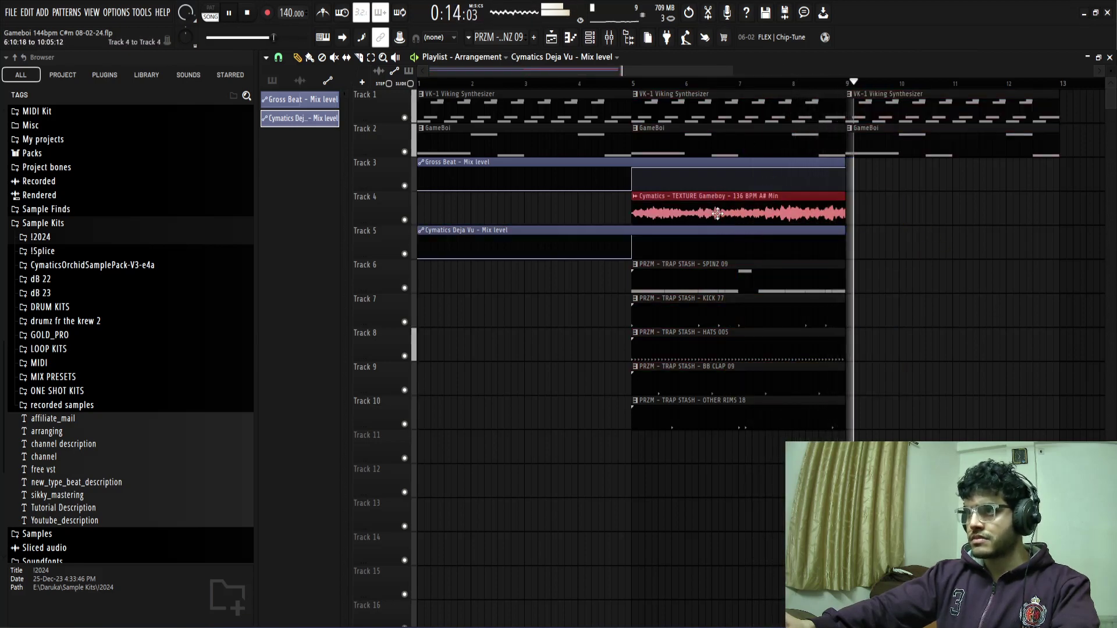
key("ctrl+b")
- Duplicate the five drum clips of bars 5 to 9 into bars 9 to 13 and play the arrangement from the start
left_click_drag(899, 306, 692, 380)
left_click_drag(916, 279, 655, 470)
key("ctrl+b")
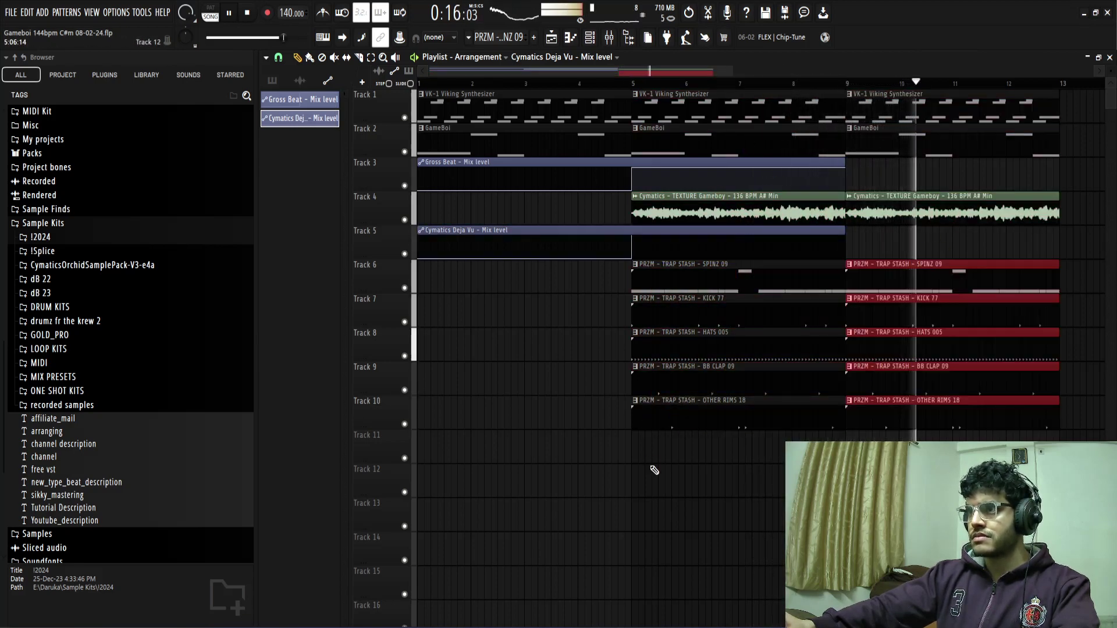
scroll(888, 239, "down", 1)
left_click(969, 232, "ctrl")
key("space")
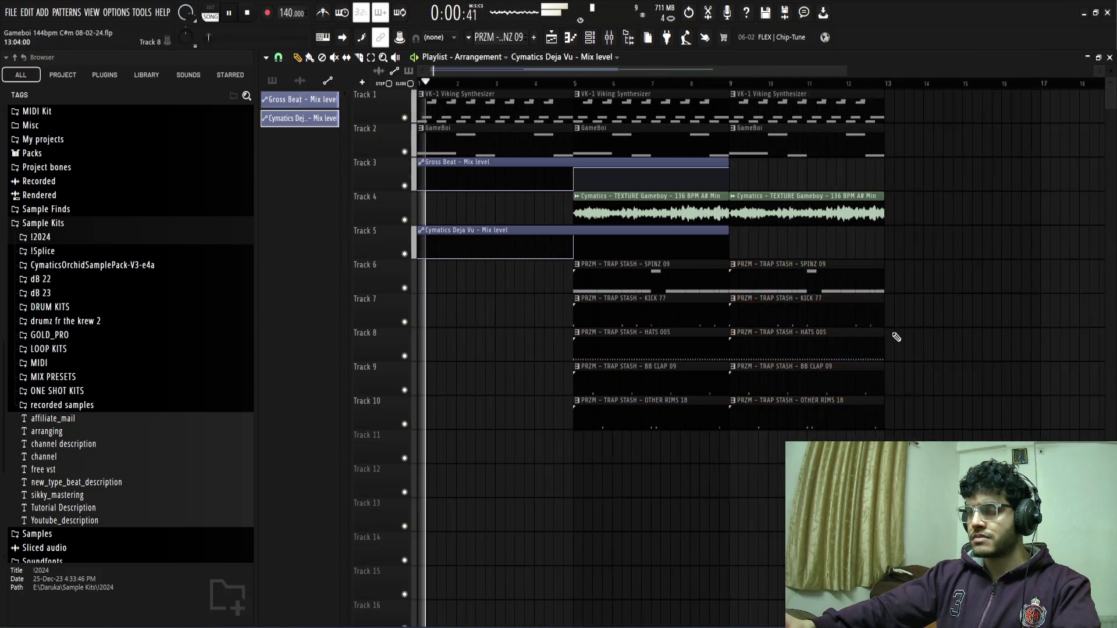
scroll(896, 336, "down", 2)
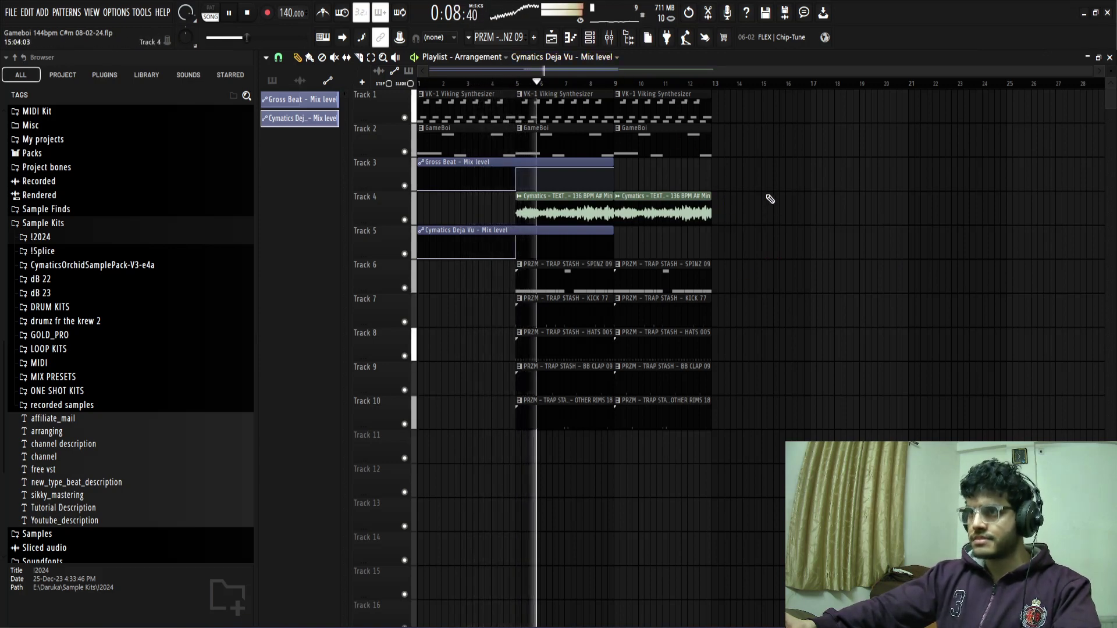
- Duplicate the Viking Synthesizer, GameBoi, TEXTURE Gameboy and five drum clips of bars 9 to 13 into bars 13 to 17
left_click_drag(752, 124, 662, 211)
key("ctrl+b")
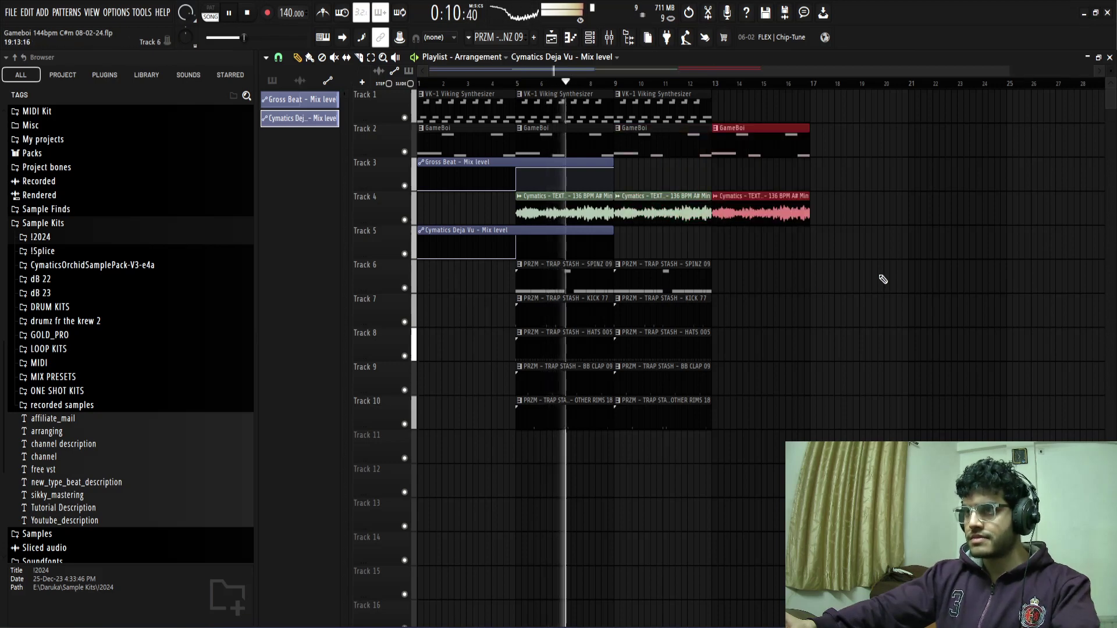
left_click(821, 306, "ctrl")
left_click_drag(766, 105, 706, 114)
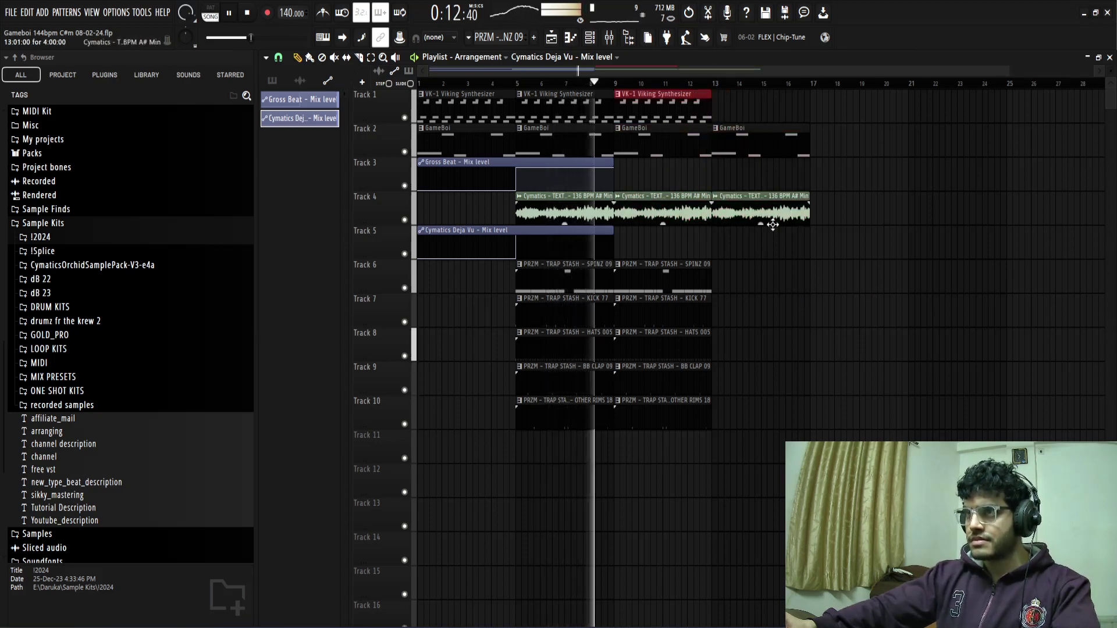
key("ctrl+b")
left_click_drag(767, 261, 668, 414)
key("ctrl+b")
left_click(869, 429, "ctrl")
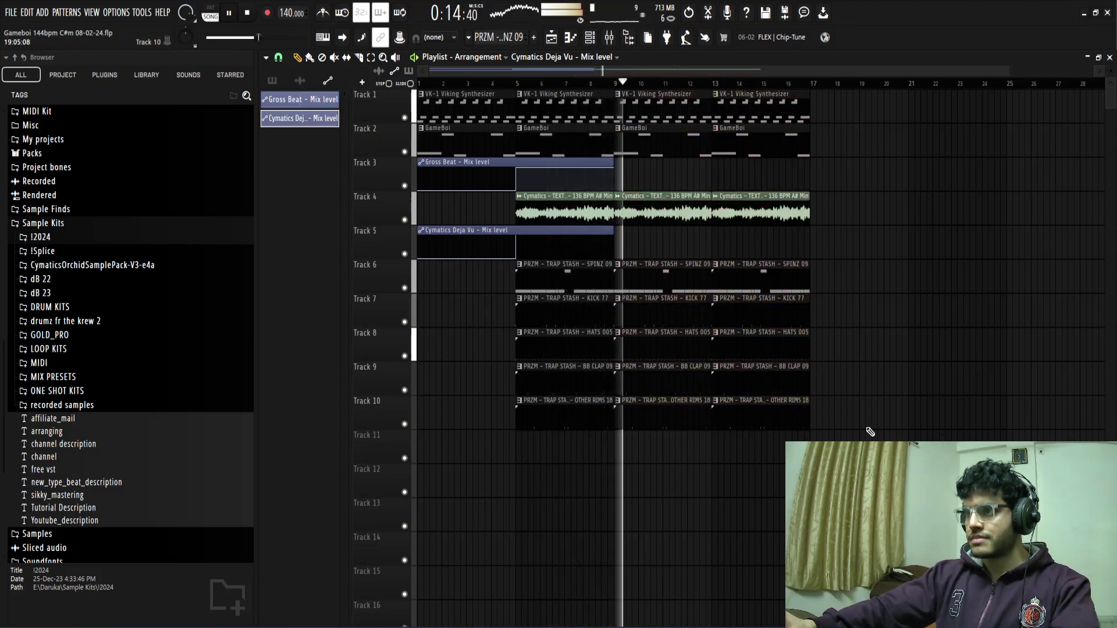
- Delete the two OTHER RIMS 18 clips between bars 5 and 13
scroll(778, 474, "up", 3)
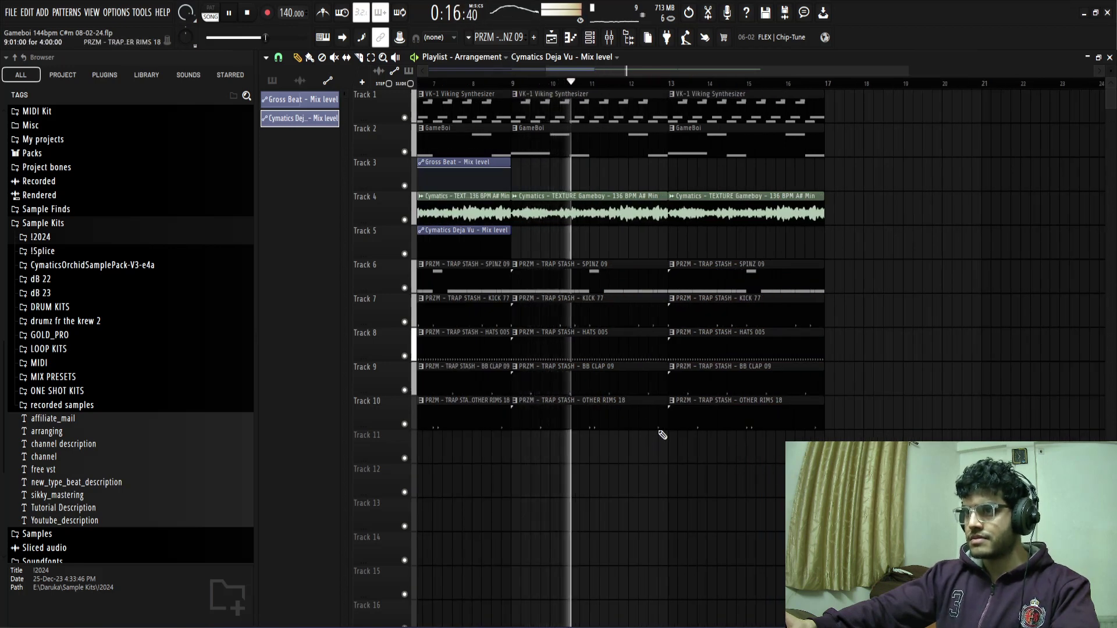
scroll(660, 463, "down", 3)
right_click(564, 421)
right_click(595, 416)
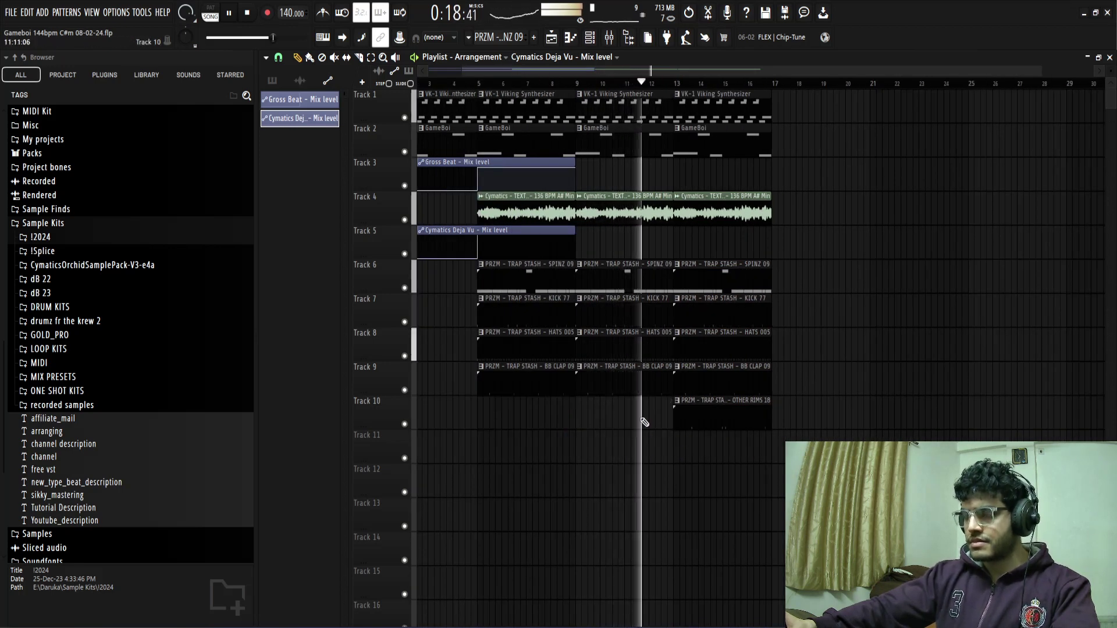
- Duplicate all melody, texture and drum clips of bars 13 to 17 into bars 17 to 21
scroll(816, 425, "up", 3)
left_click_drag(827, 464, 644, 162)
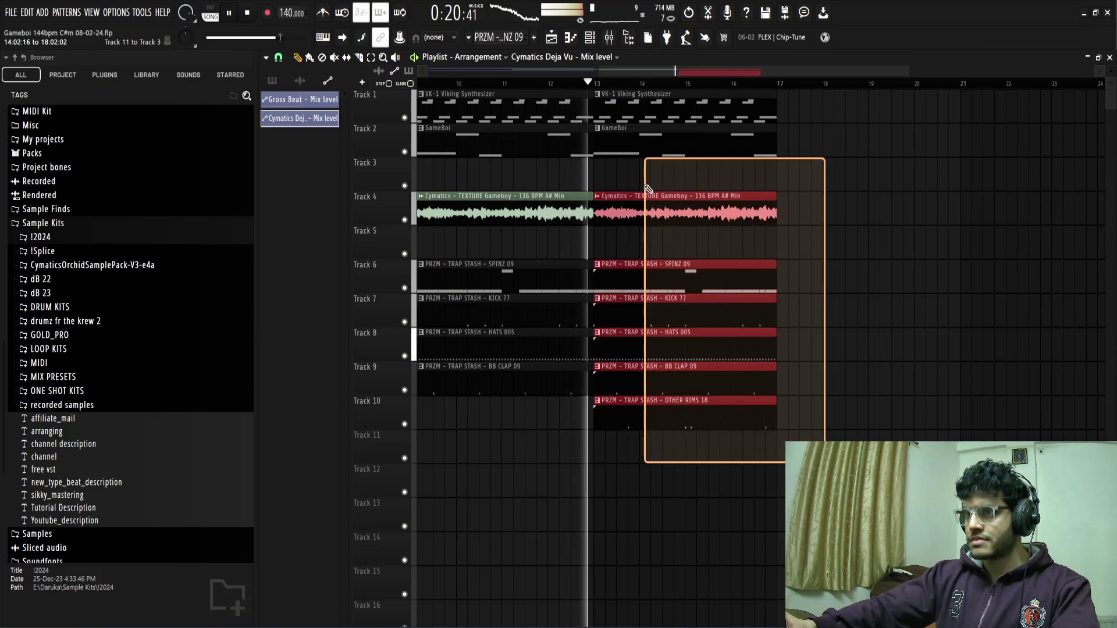
key("ctrl+b")
left_click_drag(818, 104, 755, 141)
key("ctrl+b")
scroll(989, 198, "down", 3)
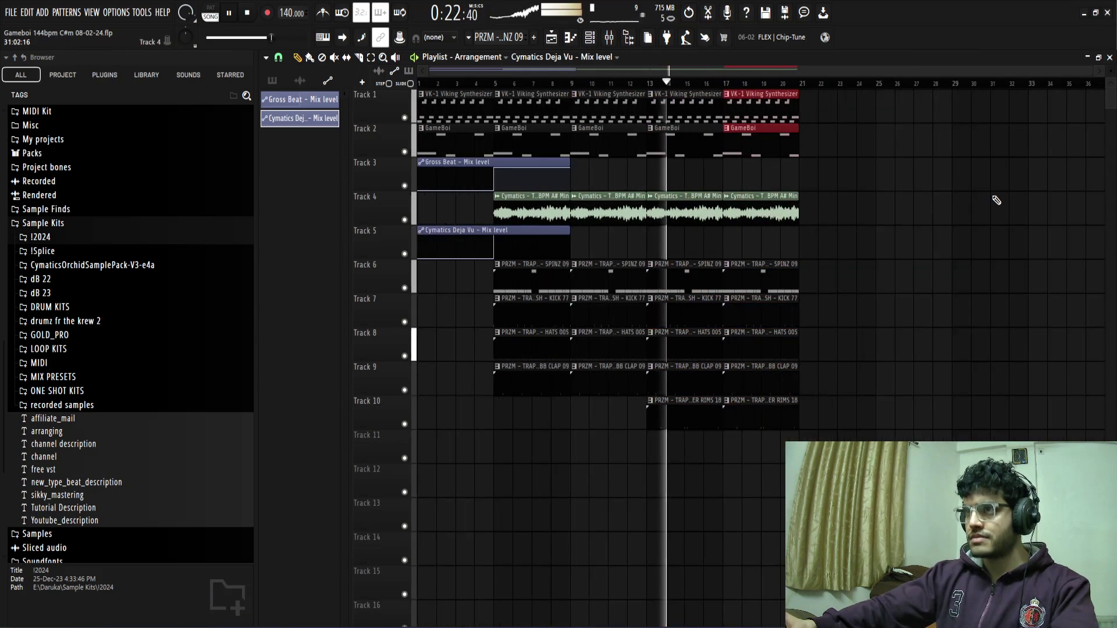
left_click(955, 205, "ctrl")
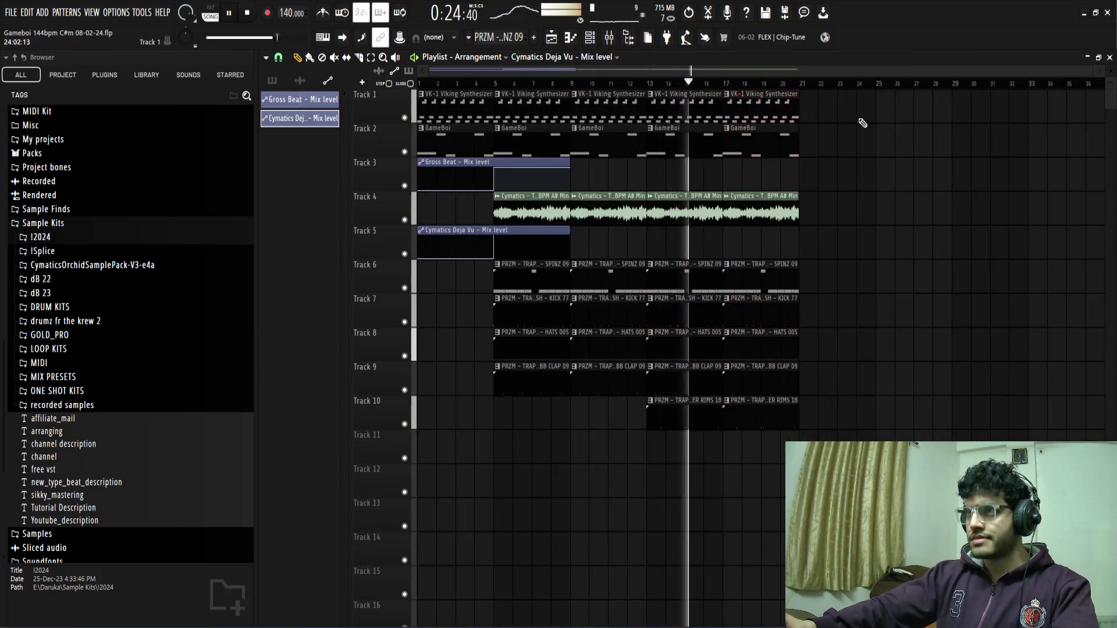
- Duplicate the GameBoi, TEXTURE Gameboy and SPINZ 09 clips beyond bar 21 so that they fill bars 21 to 29
left_click_drag(853, 116, 848, 114)
left_click_drag(882, 214, 676, 151)
key("ctrl+b")
scroll(906, 290, "down", 2)
scroll(873, 280, "down", 1)
left_click(808, 258, "ctrl")
left_click_drag(793, 252, 665, 244)
key("ctrl+b")
scroll(772, 333, "up", 1)
left_click(769, 339, "ctrl")
scroll(679, 437, "up", 2)
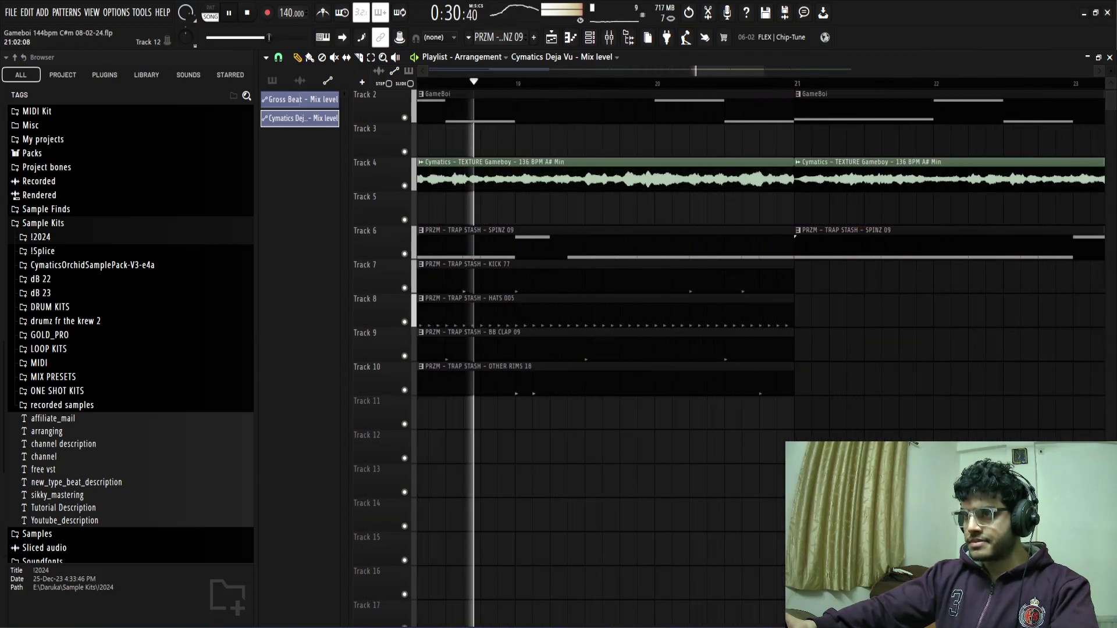
- Trim the last HATS 005, BB CLAP 09 and OTHER RIMS 18 clips to end just past the middle of bar 20, and play that passage
double_click(761, 350)
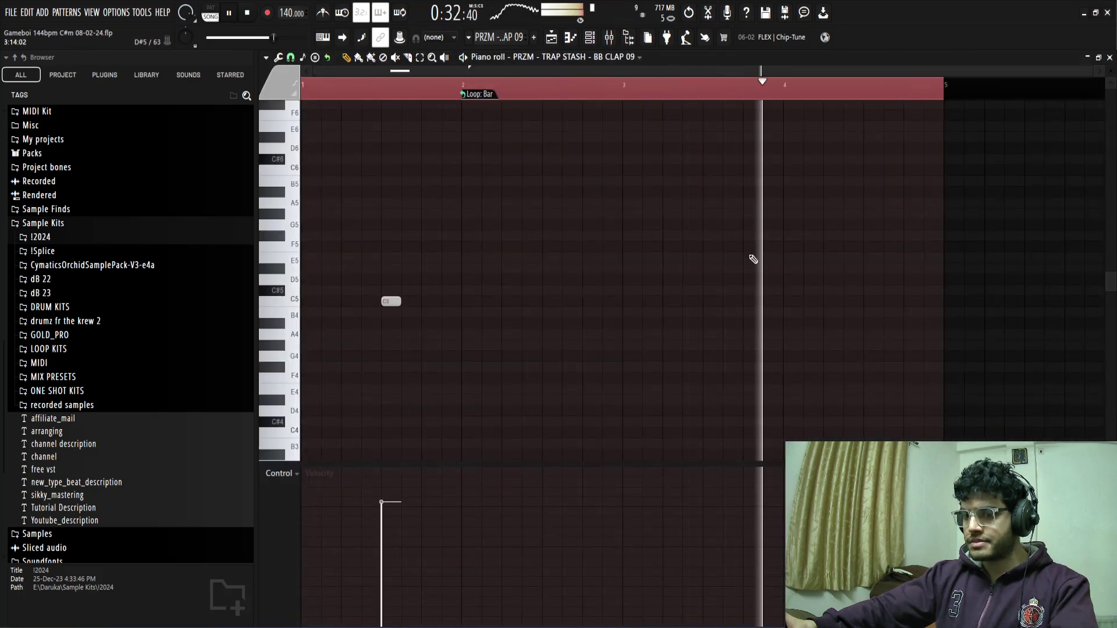
key("F5")
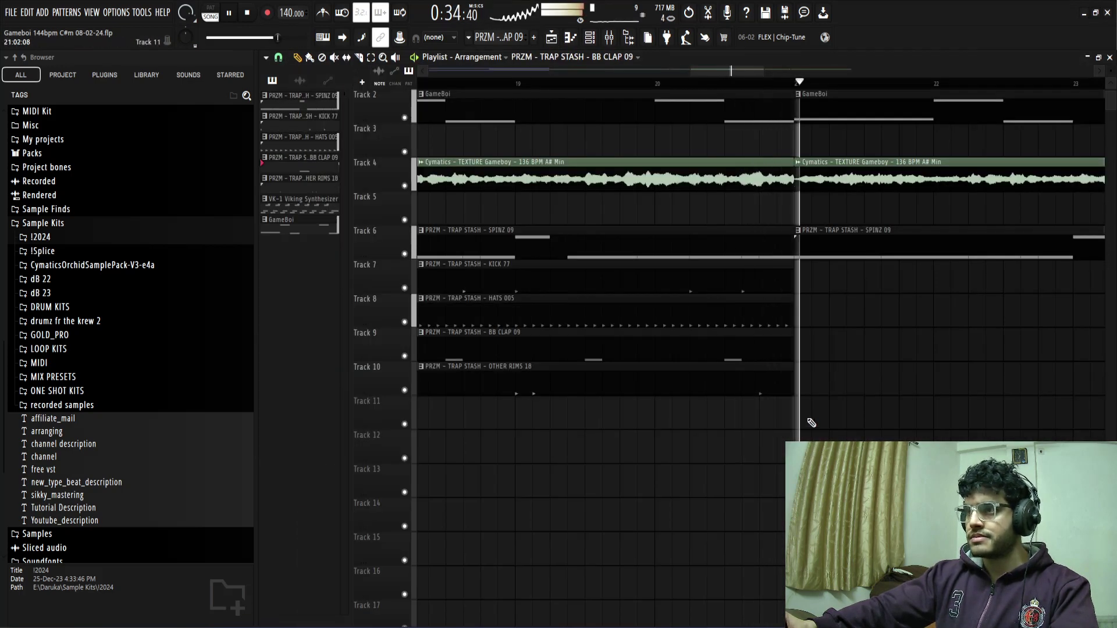
left_click_drag(797, 418, 722, 306)
left_click(788, 335)
key("space")
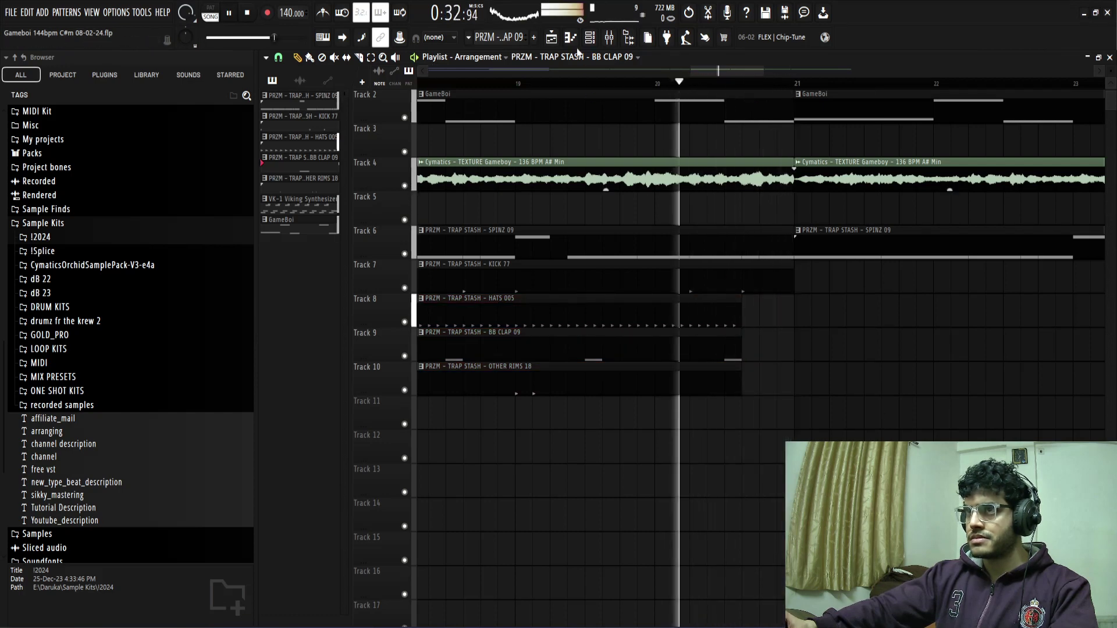
- Examine the sampler settings of the BB CLAP 09 and HATS 005 channels, including the hats' time stretching, during playback
left_click(590, 38)
key("space")
left_click(395, 336)
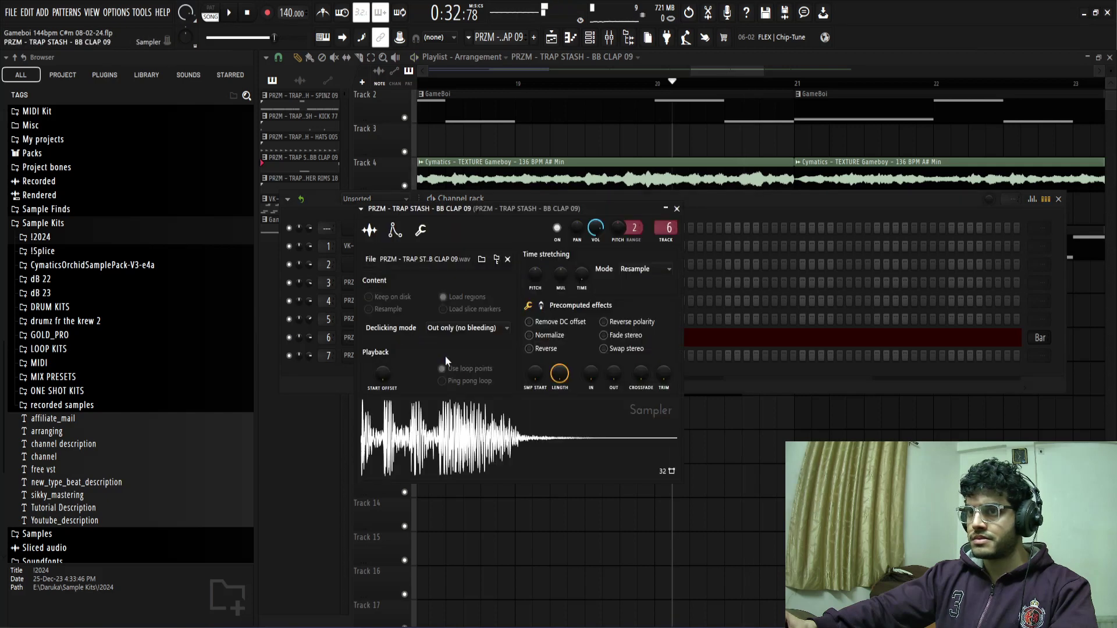
left_click(678, 209)
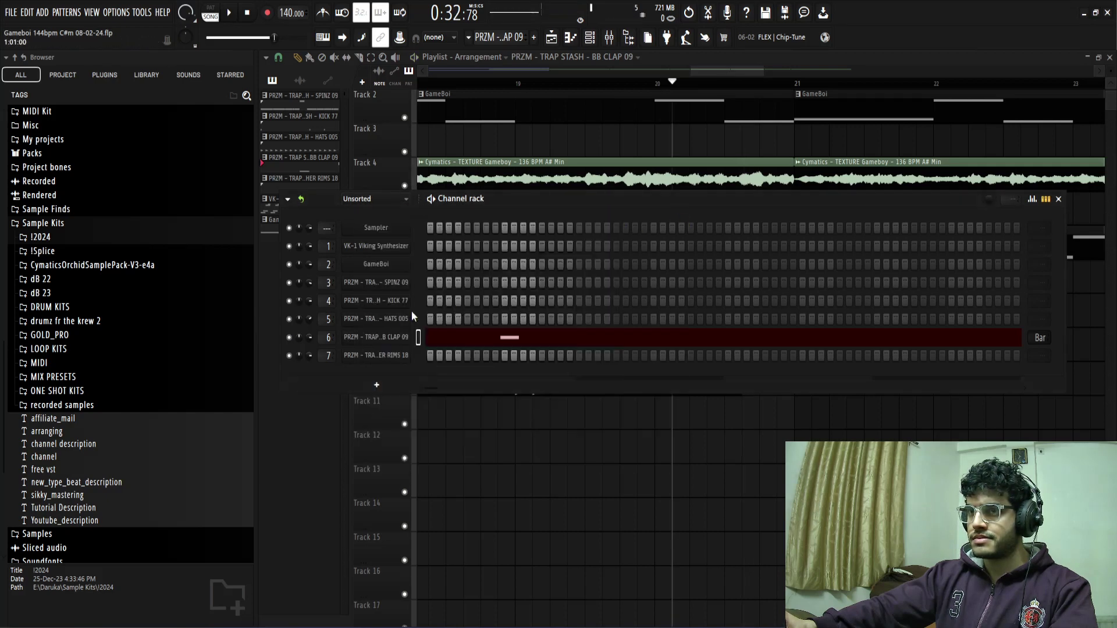
left_click(391, 320)
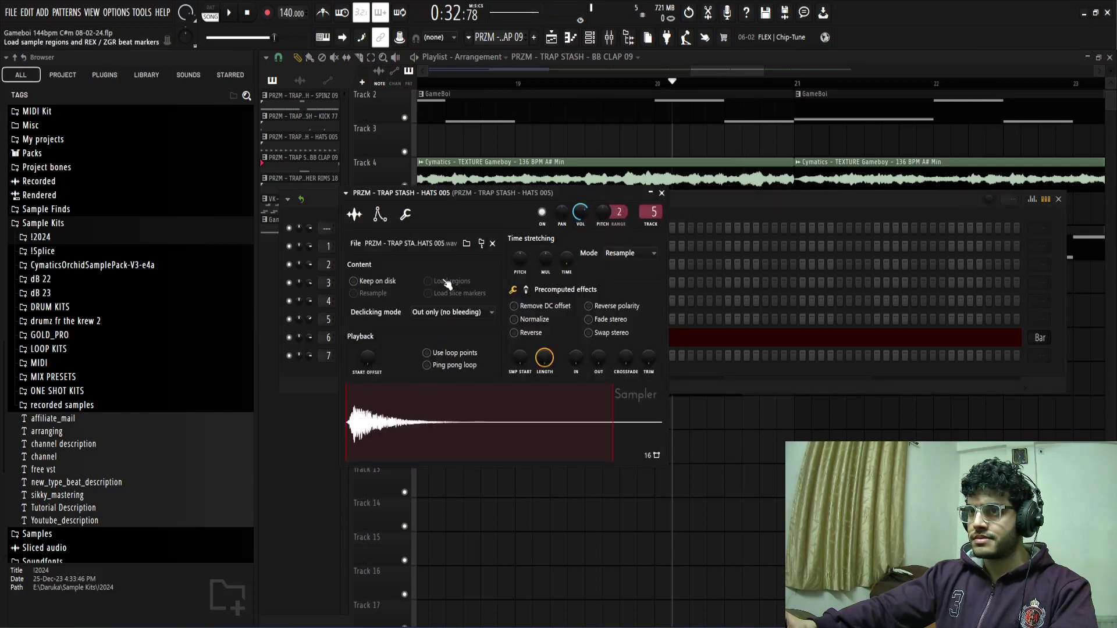
right_click(570, 262)
left_click(641, 269)
key("space")
left_click(662, 193)
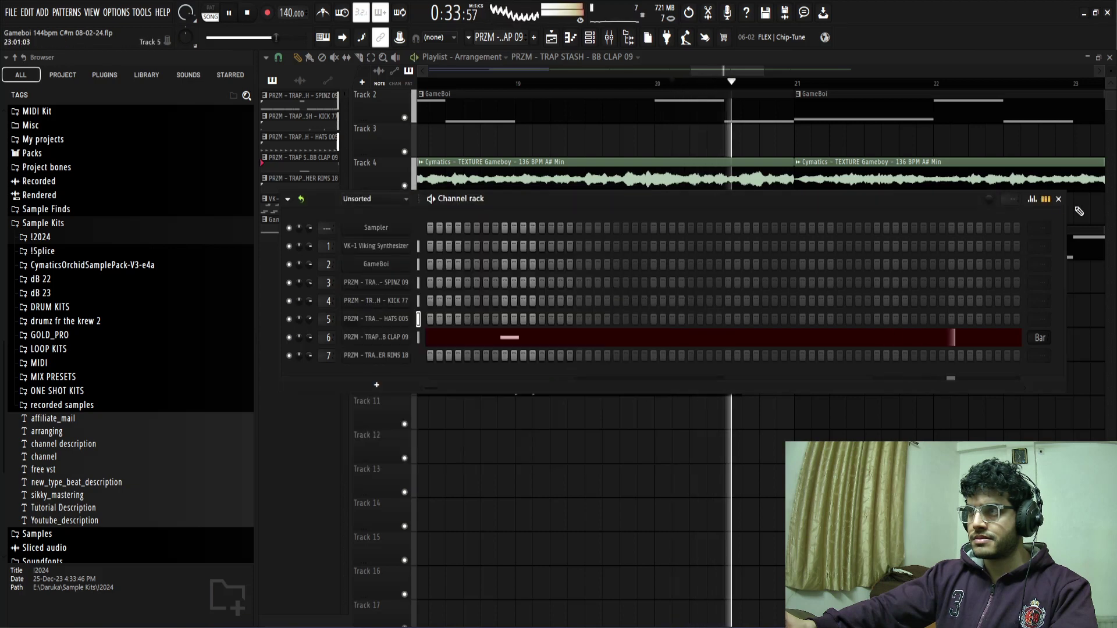
left_click(1058, 199)
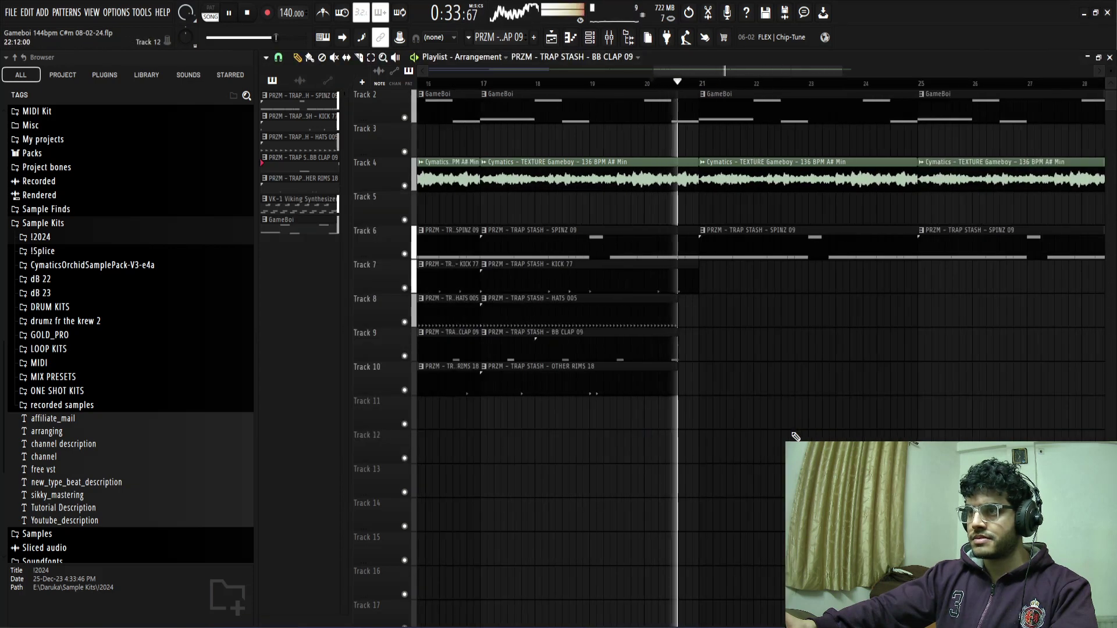
- Trim the KICK 77 and SPINZ 09 clips before bar 21 to end with the other drum clips, and play back the break
key("space")
key("space")
left_click_drag(696, 274, 681, 270)
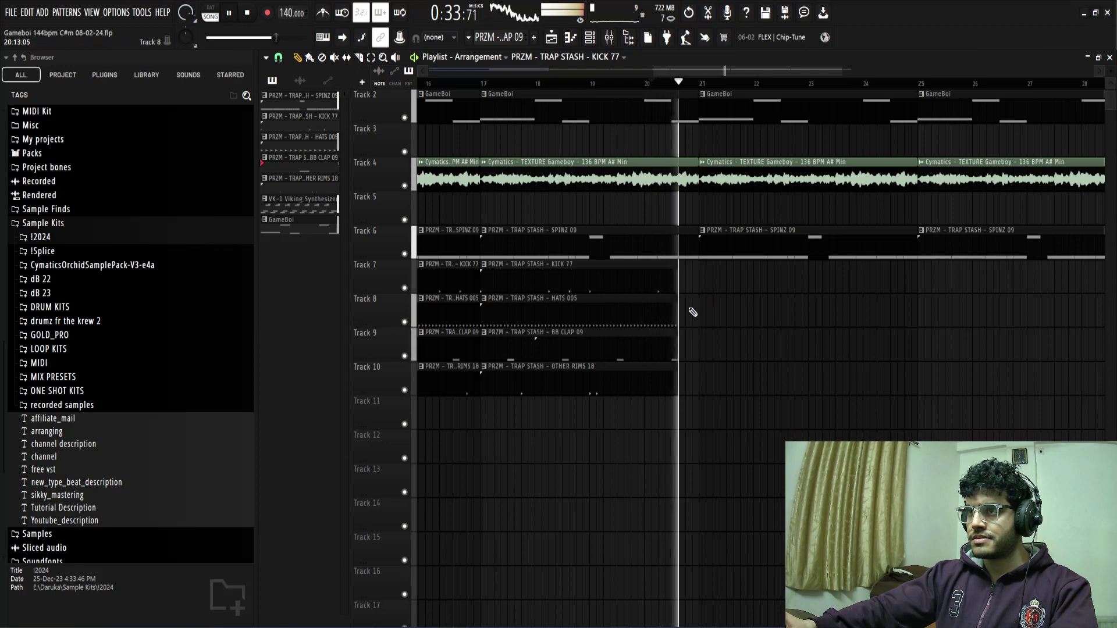
key("space")
scroll(689, 279, "up", 3)
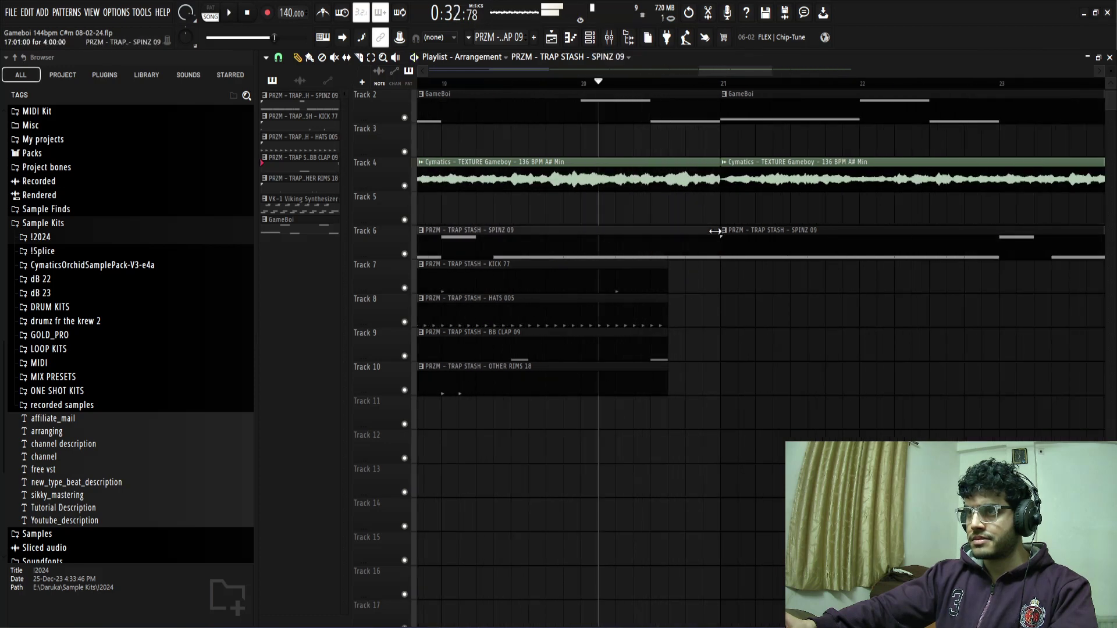
scroll(672, 320, "down", 6)
key("space")
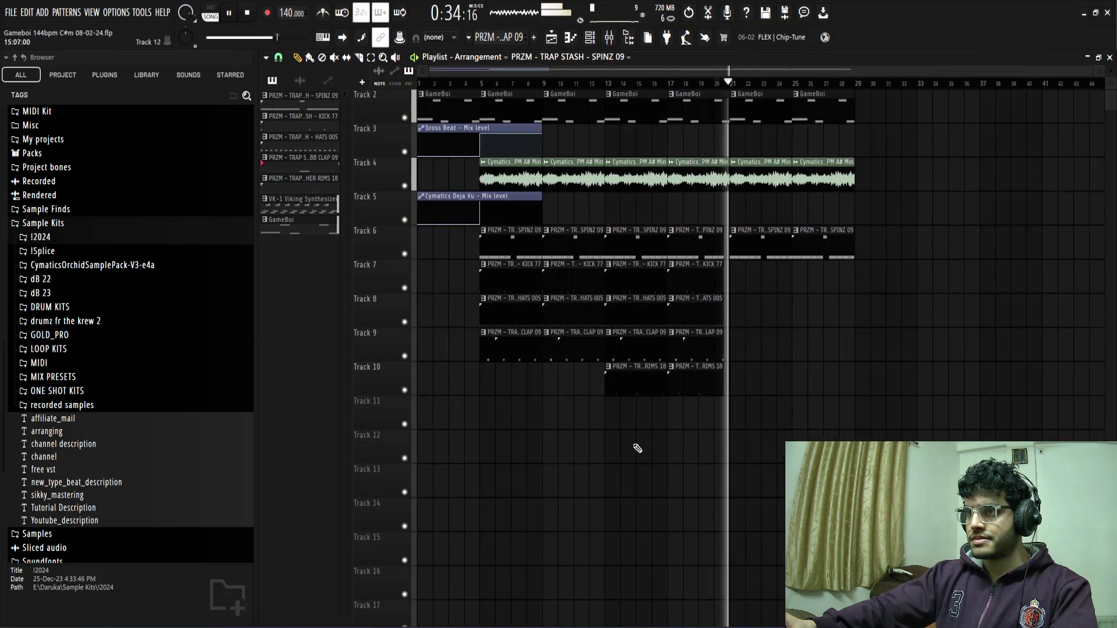
- Copy the HATS 005 and BB CLAP 09 clips into bars 21 to 25 and play the transition into bar 21
key("space")
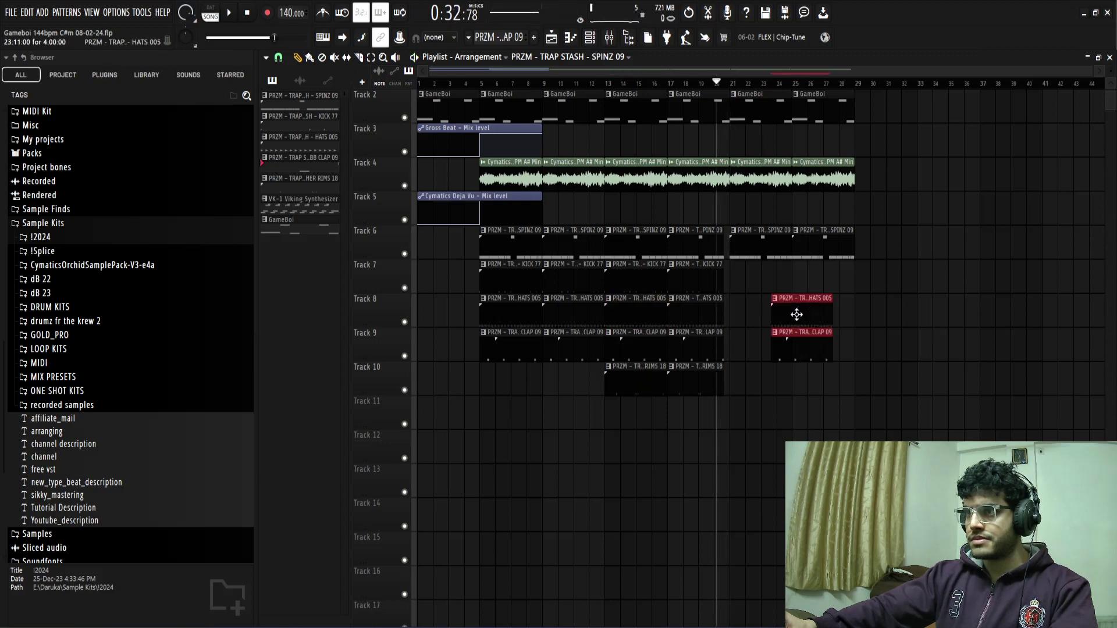
scroll(797, 314, "up", 5)
left_click_drag(773, 312, 624, 312)
scroll(623, 312, "down", 3)
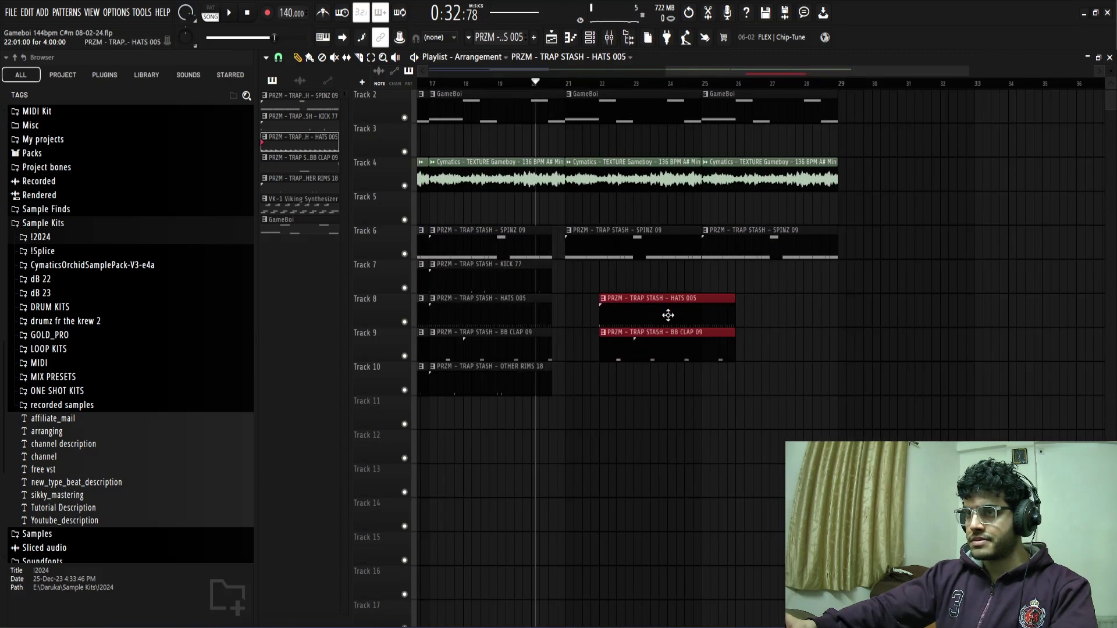
left_click(603, 418, "ctrl")
scroll(540, 337, "up", 5)
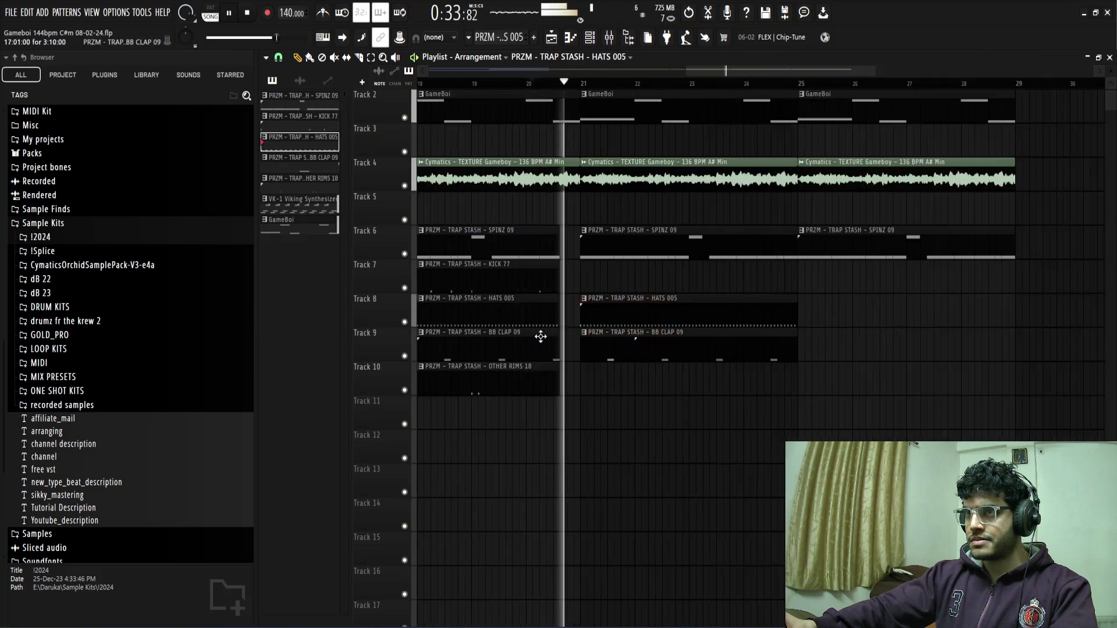
- Replay the drum break in bar 20 and listen to how the beat re-enters at bar 21
key("space")
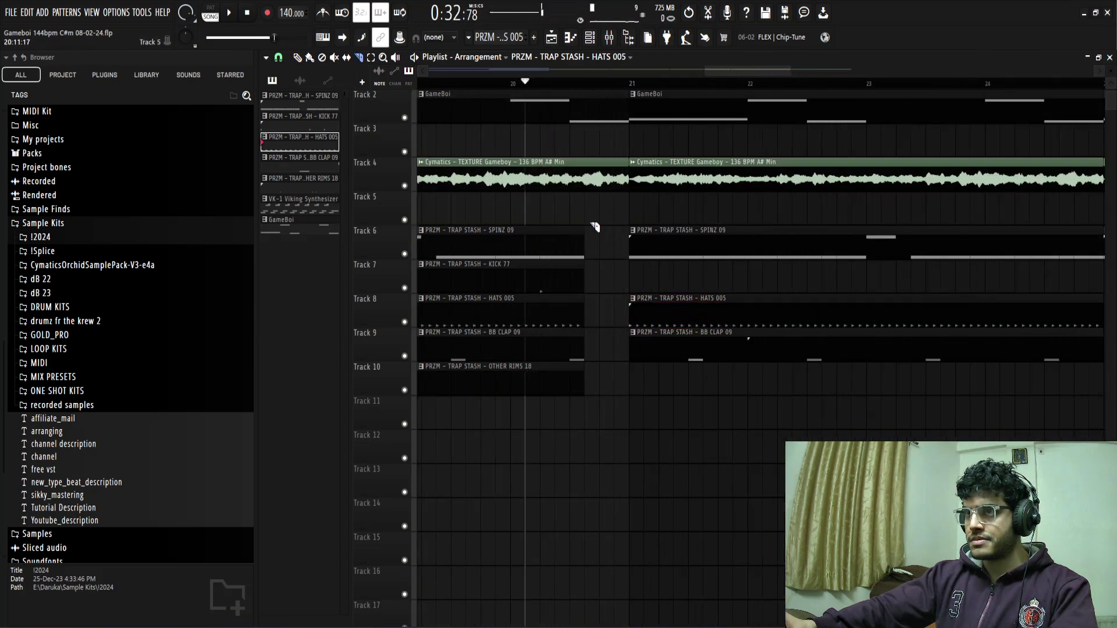
key("space")
scroll(594, 236, "up", 1)
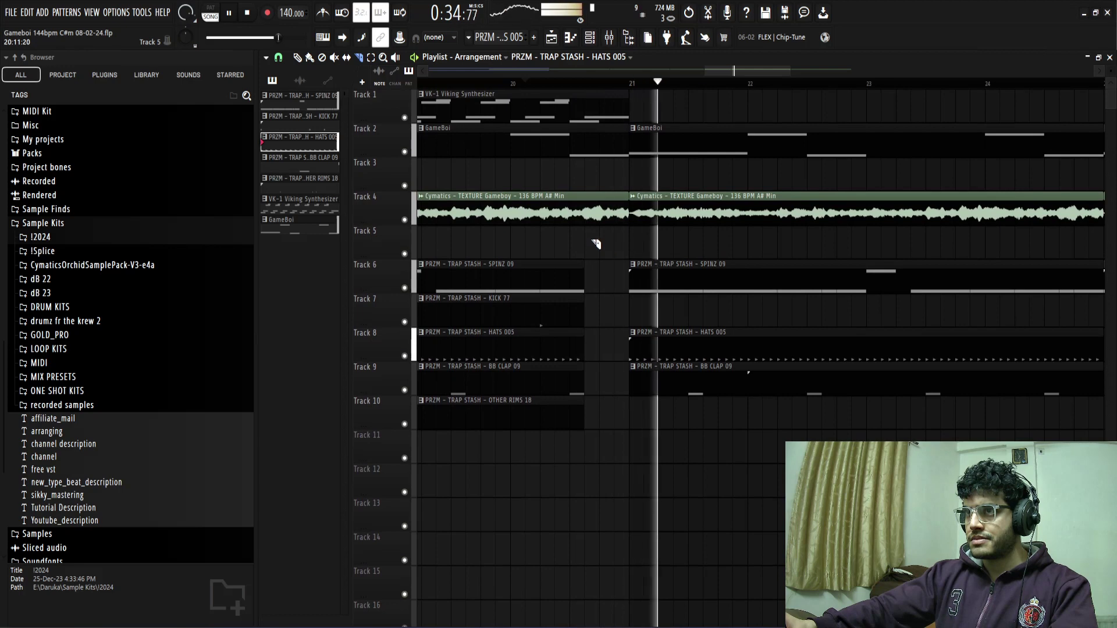
key("space")
key("space")
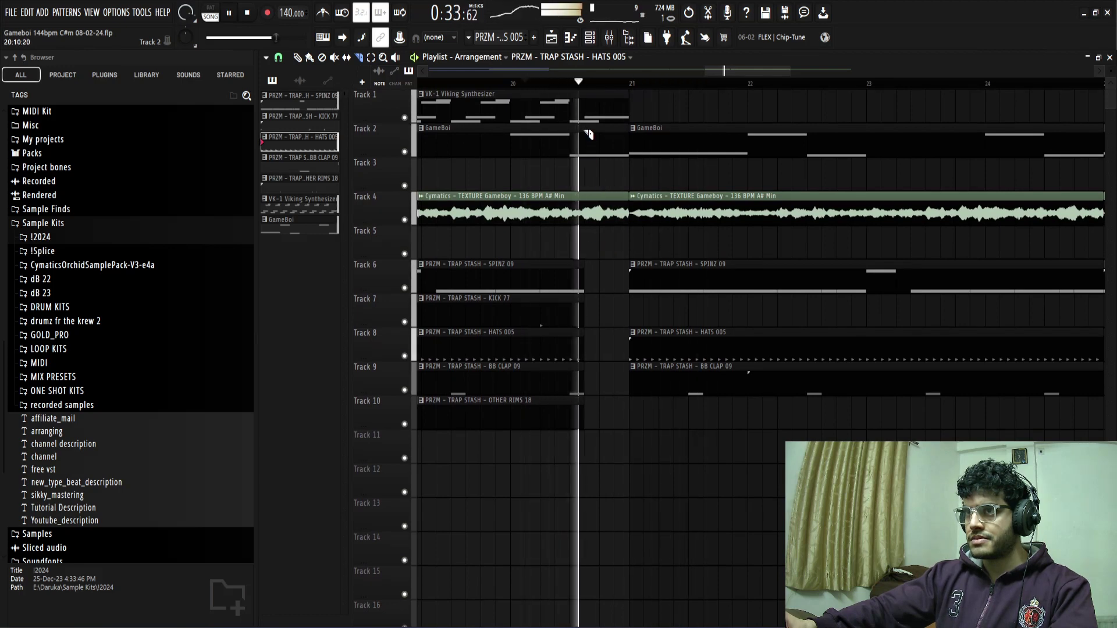
key("space")
key("space")
- Duplicate the HATS 005 and BB CLAP 09 clips of bars 21 to 25 into bars 25 to 29
scroll(756, 204, "down", 5)
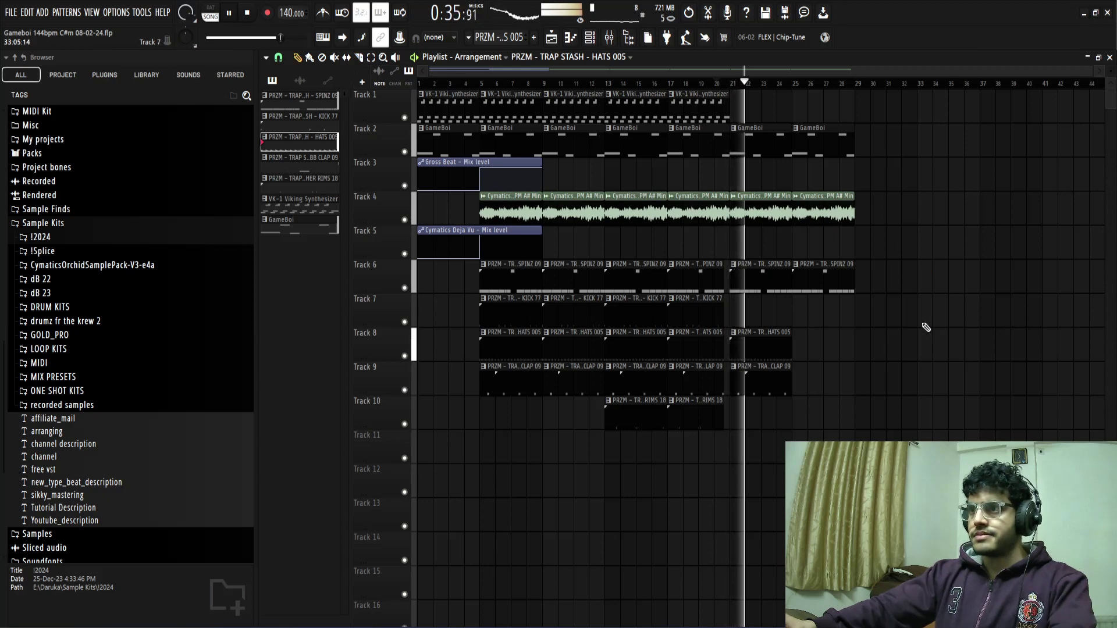
left_click_drag(819, 342, 763, 406)
key("ctrl+b")
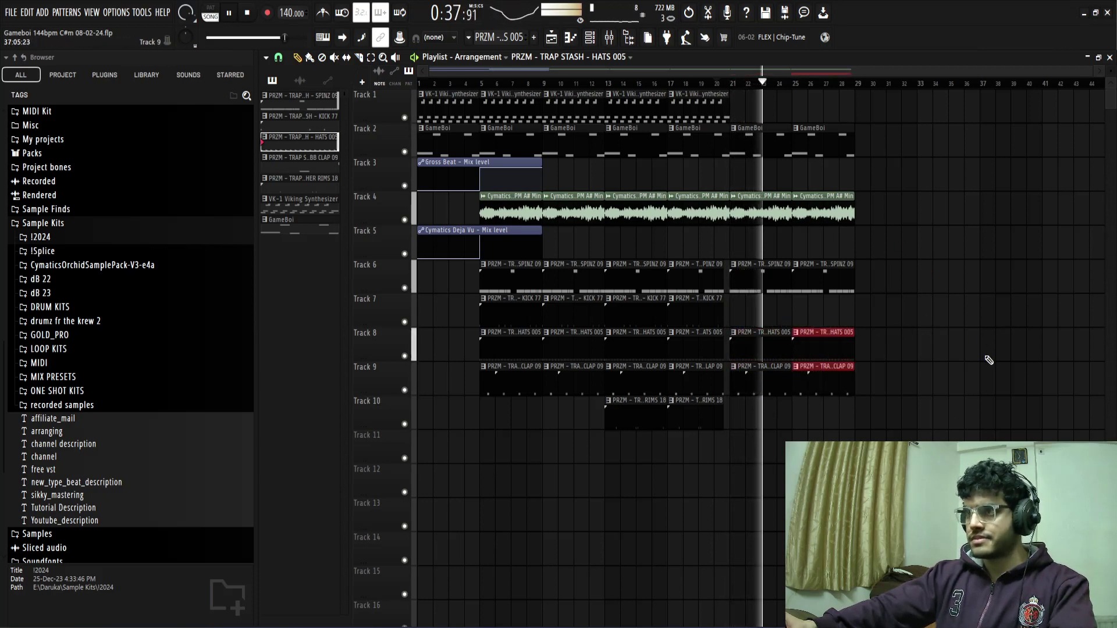
left_click(983, 352, "ctrl")
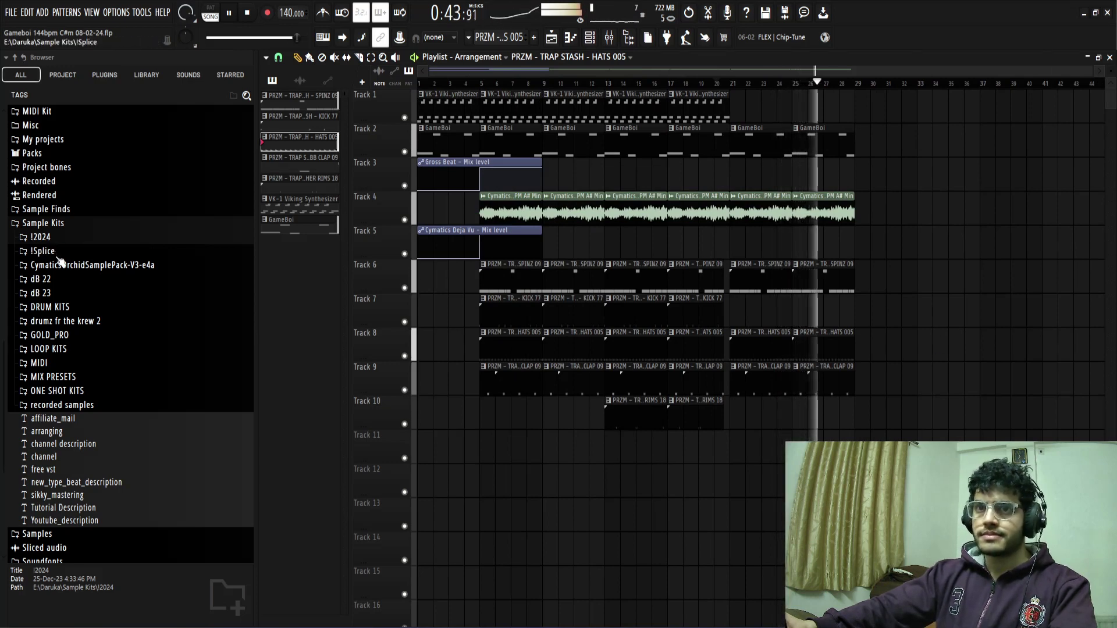
- Add the Alot On My Mind Vox sample from the ! dB Drum Stash ! Vox folder to Track 12 in bar 20
left_click(54, 310)
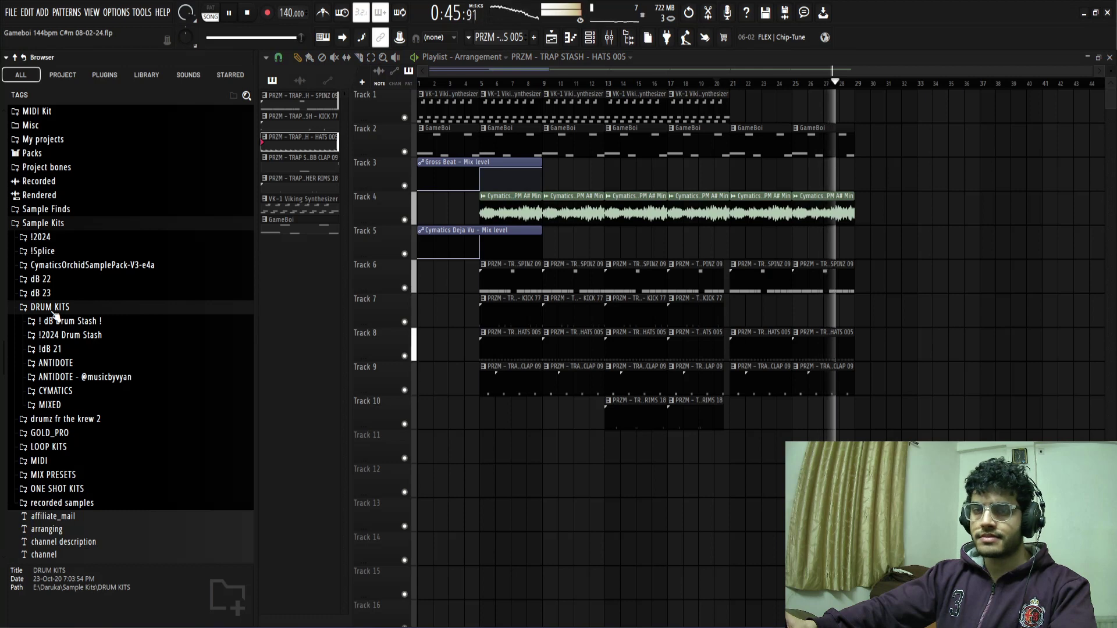
left_click(64, 321)
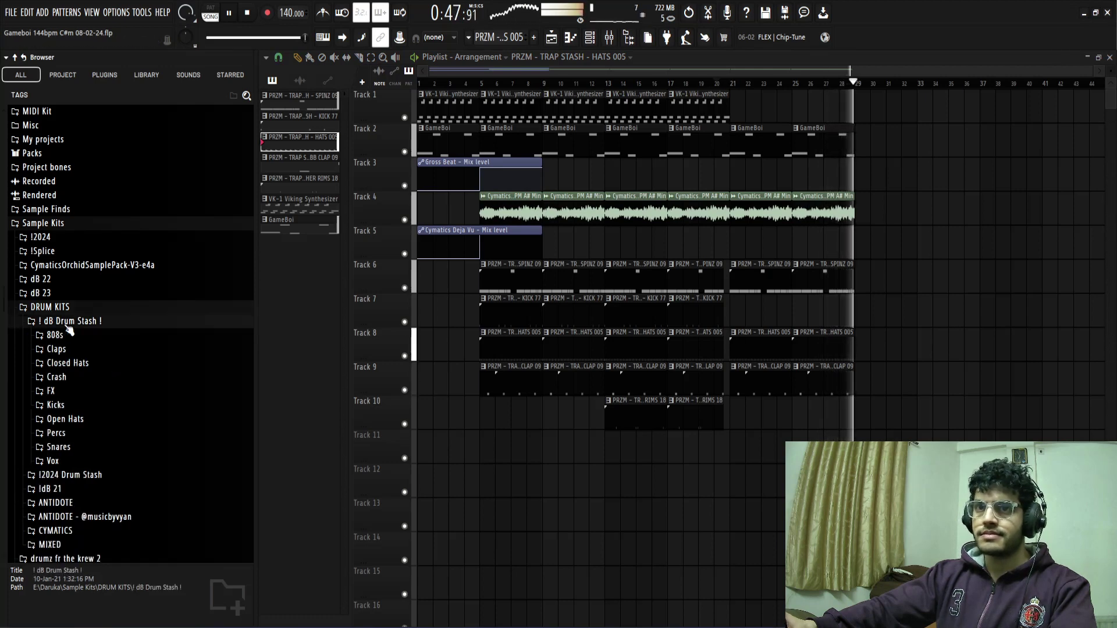
key("space")
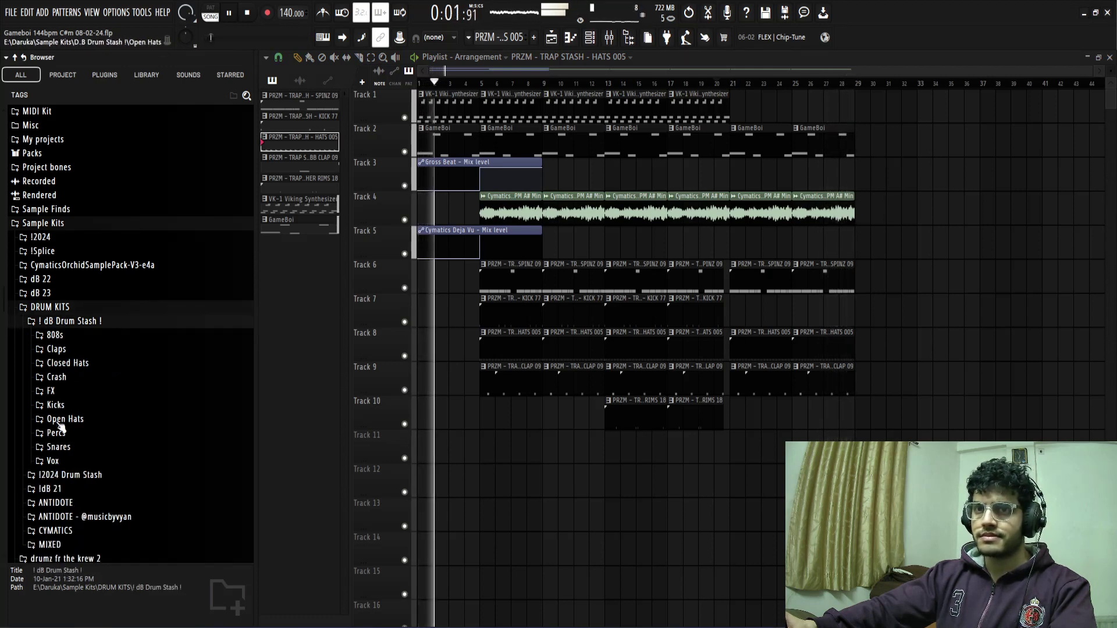
left_click(55, 461)
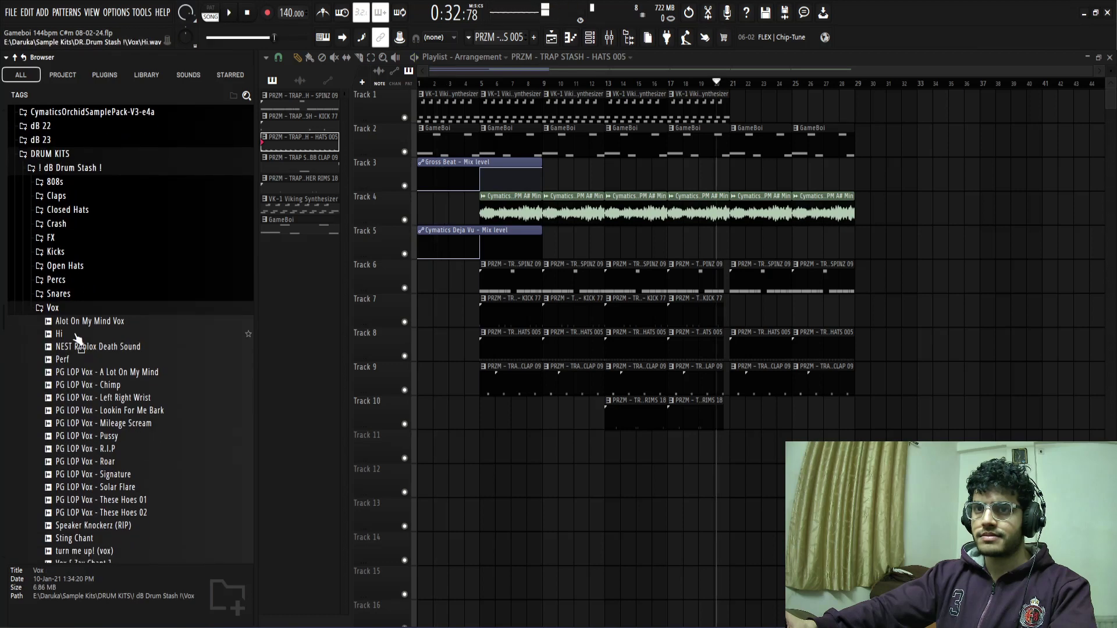
left_click(96, 322)
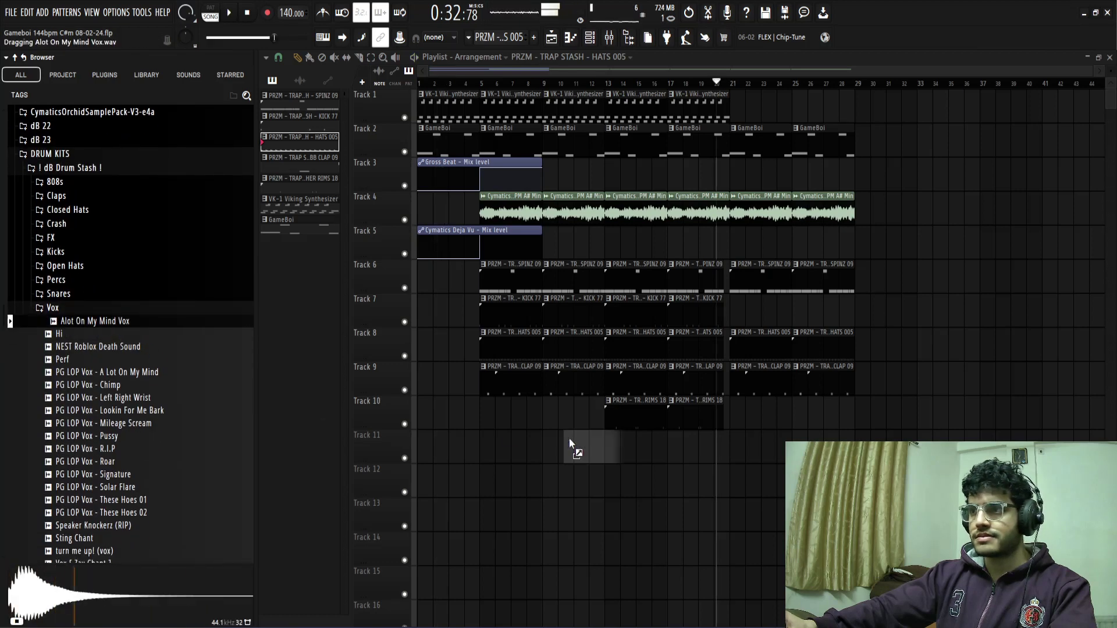
left_click_drag(724, 481, 721, 483)
scroll(722, 483, "up", 5)
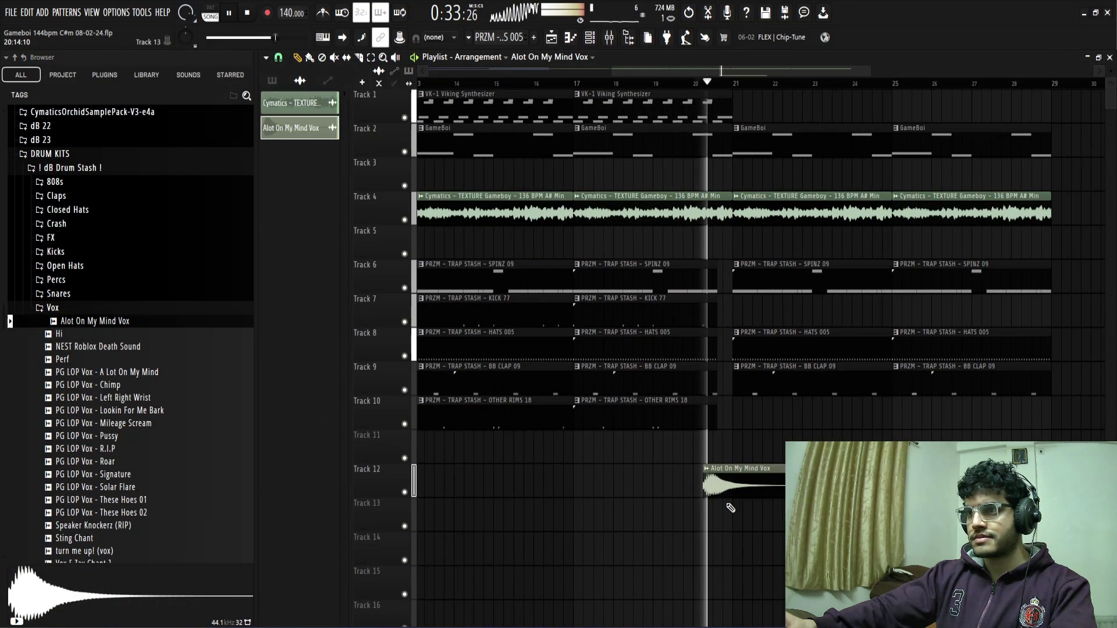
- Adjust the Alot On My Mind Vox clip's volume, move the clip to start at 20:13 on Track 12, and play the transition
double_click(756, 484)
key("space")
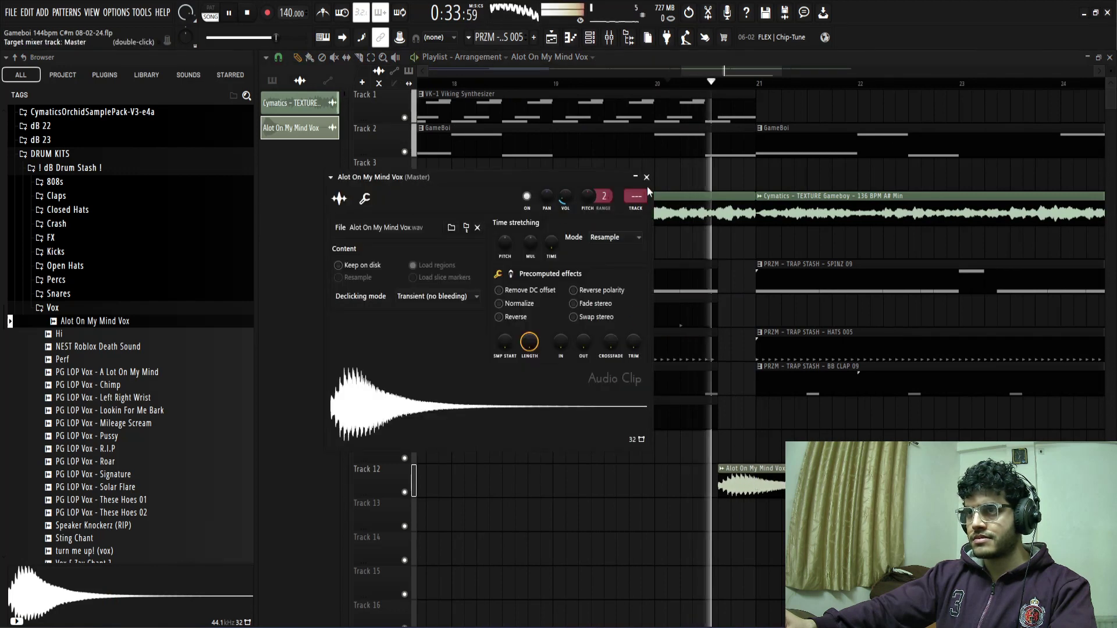
key("space")
left_click(647, 177)
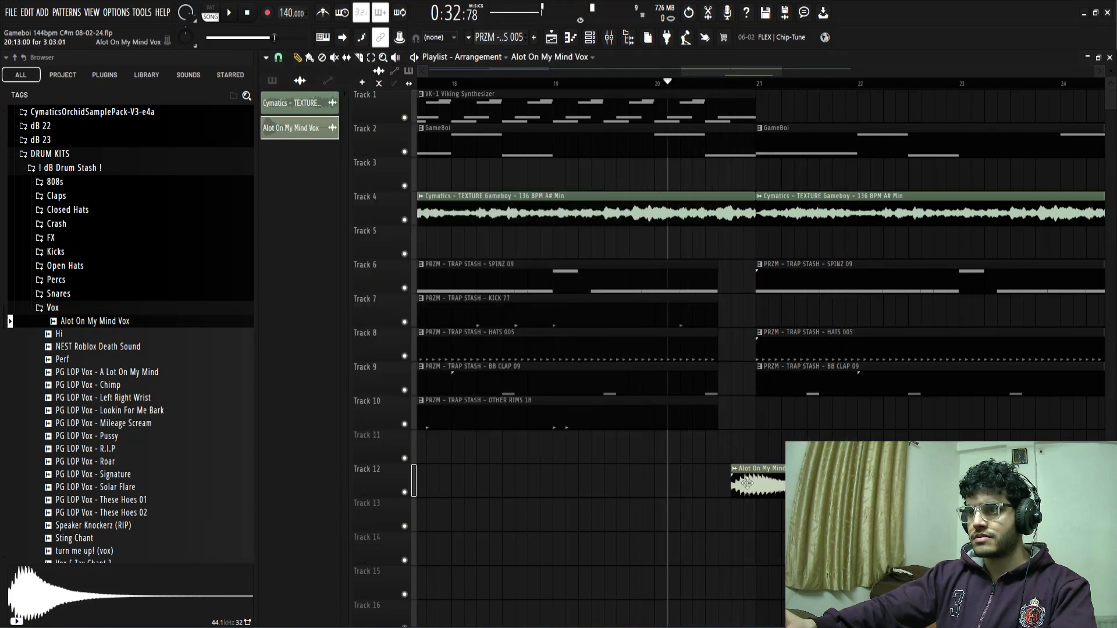
key("space")
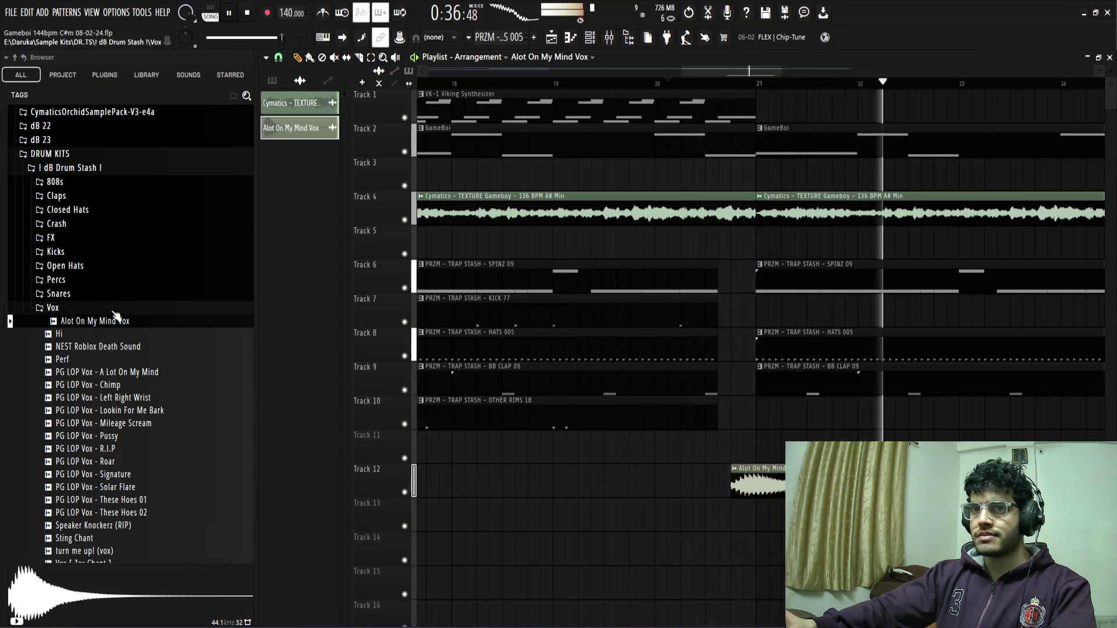
- Audition the other vocal samples in the Vox folder down to PG LOP Vox - Solar Flare
scroll(103, 359, "down", 3)
key("Down")
key("Down")
key("Down")
key("Down")
key("Down")
key("Down")
key("Down")
key("Down")
key("Down")
key("Down")
key("Down")
key("Down")
key("Down")
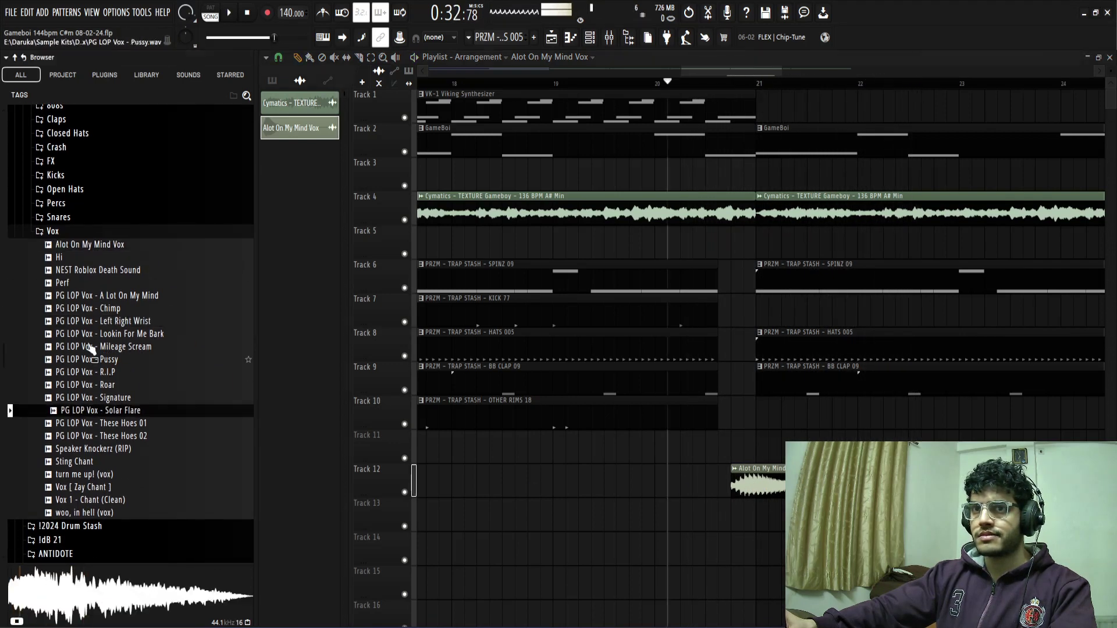
left_click(84, 233)
scroll(58, 291, "up", 6)
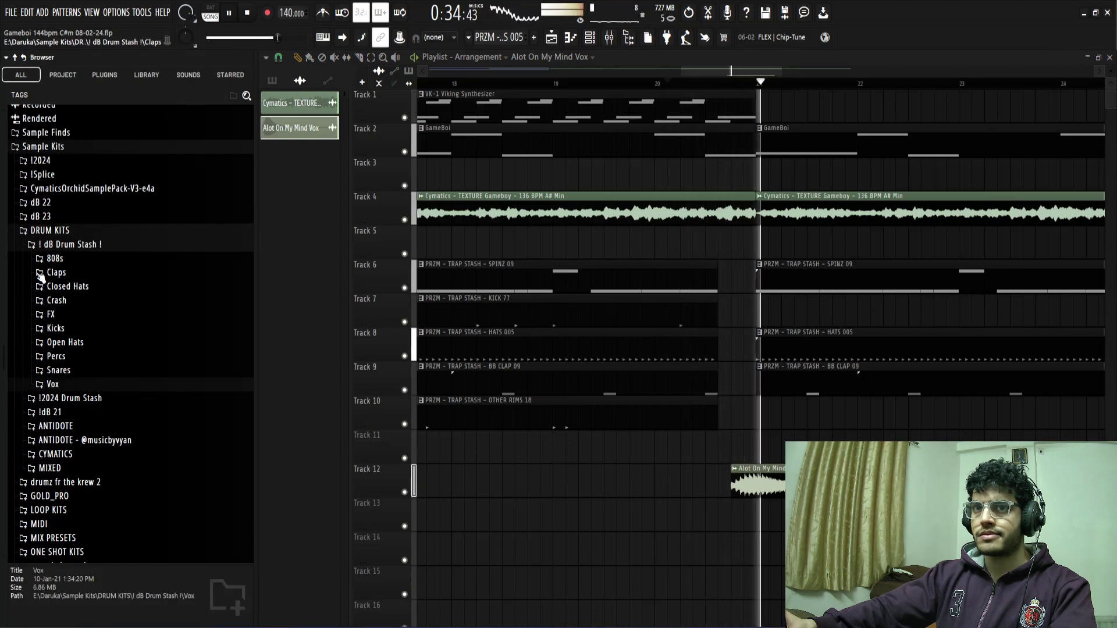
left_click(54, 316)
scroll(73, 349, "down", 6)
key("space")
left_click_drag(87, 380, 316, 479)
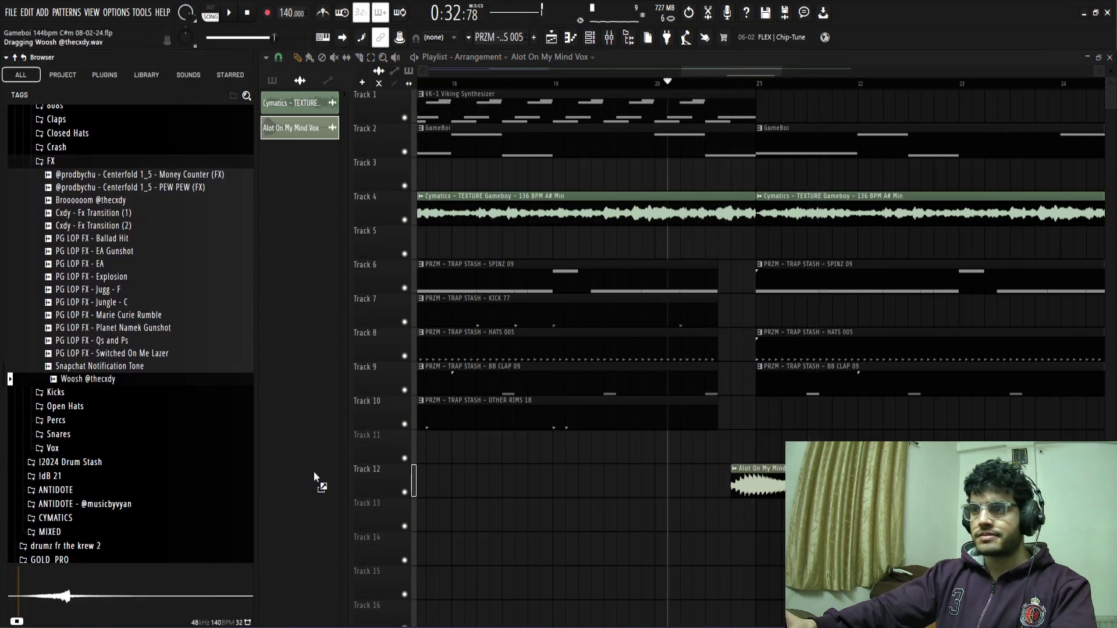
left_click_drag(710, 561, 711, 562)
scroll(757, 566, "up", 3)
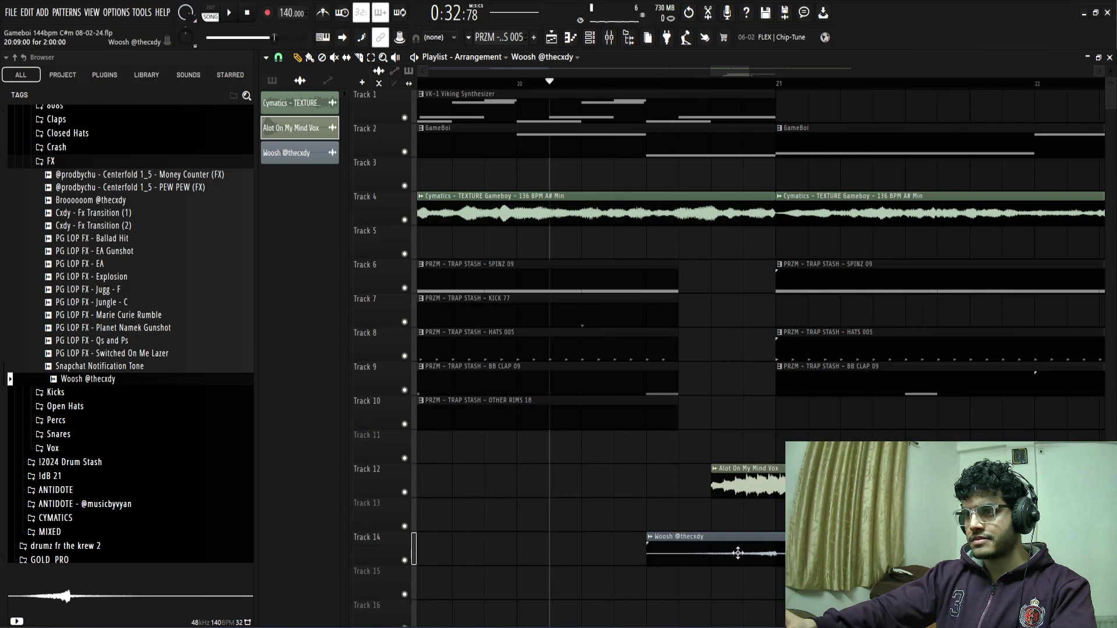
double_click(738, 554)
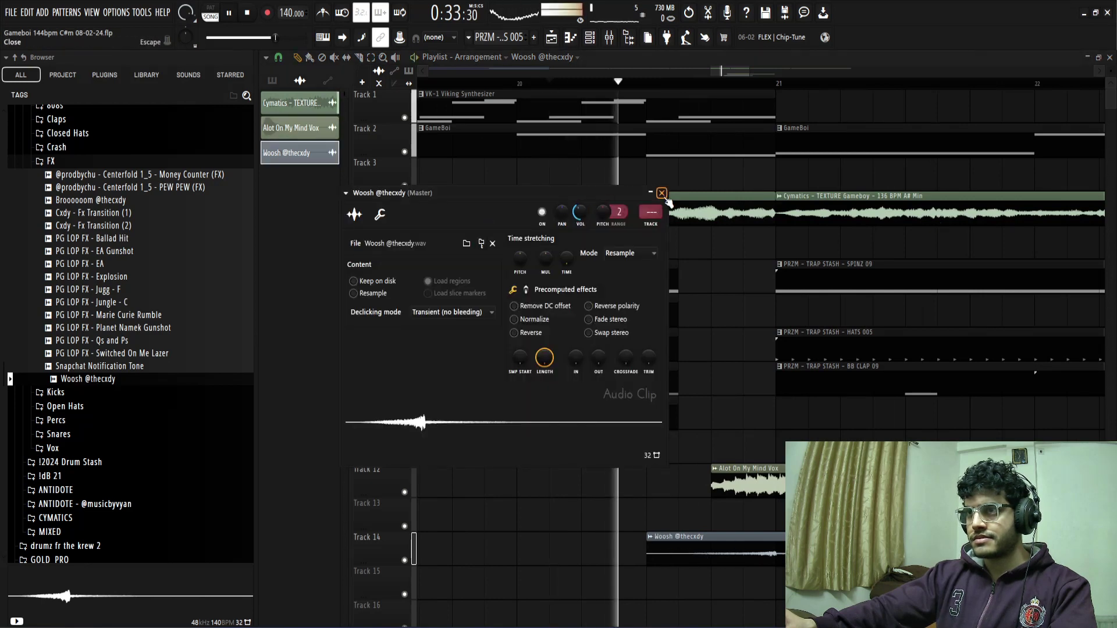
left_click(662, 193)
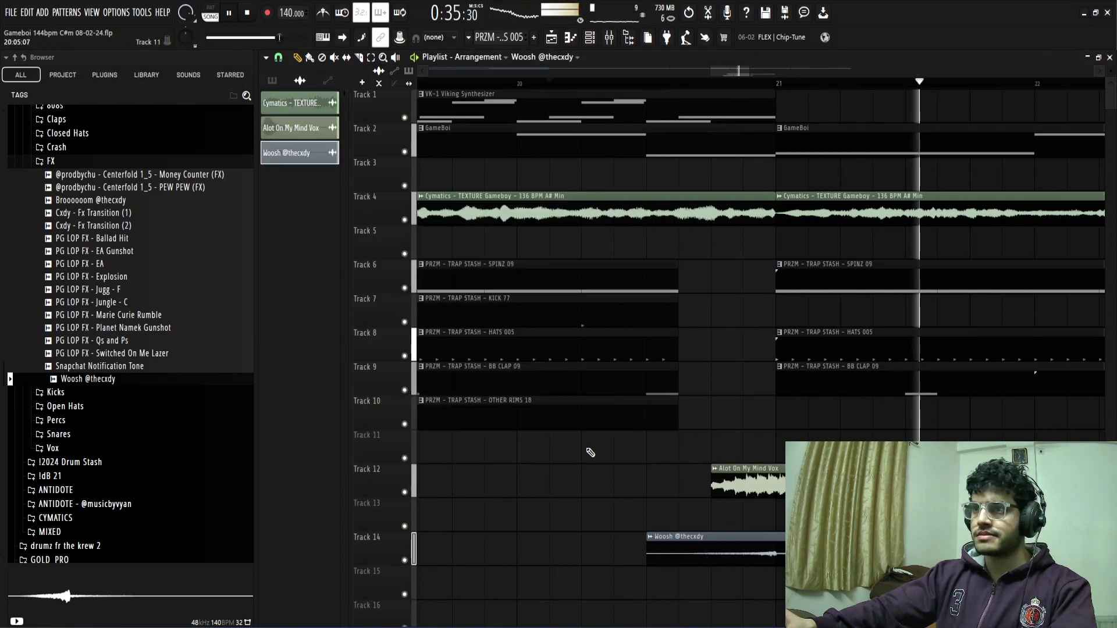
- Duplicate the Cymatics texture, SPINZ 09, HATS 005 and BB CLAP 09 clips of bars 21 to 29 into bars 29 to 37
scroll(590, 453, "down", 5)
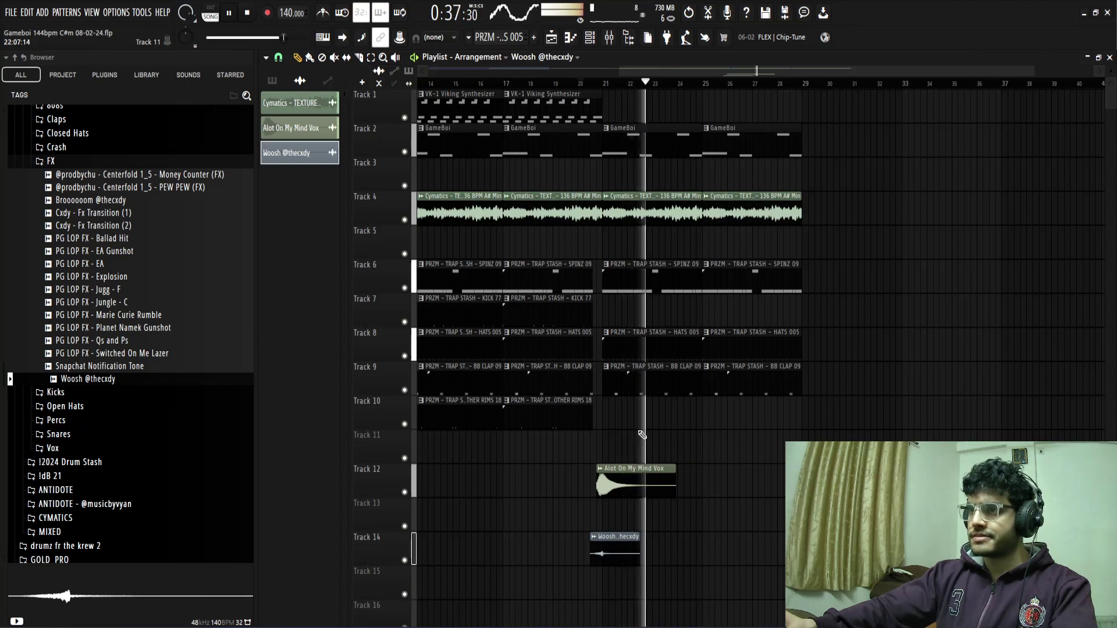
scroll(675, 439, "down", 3)
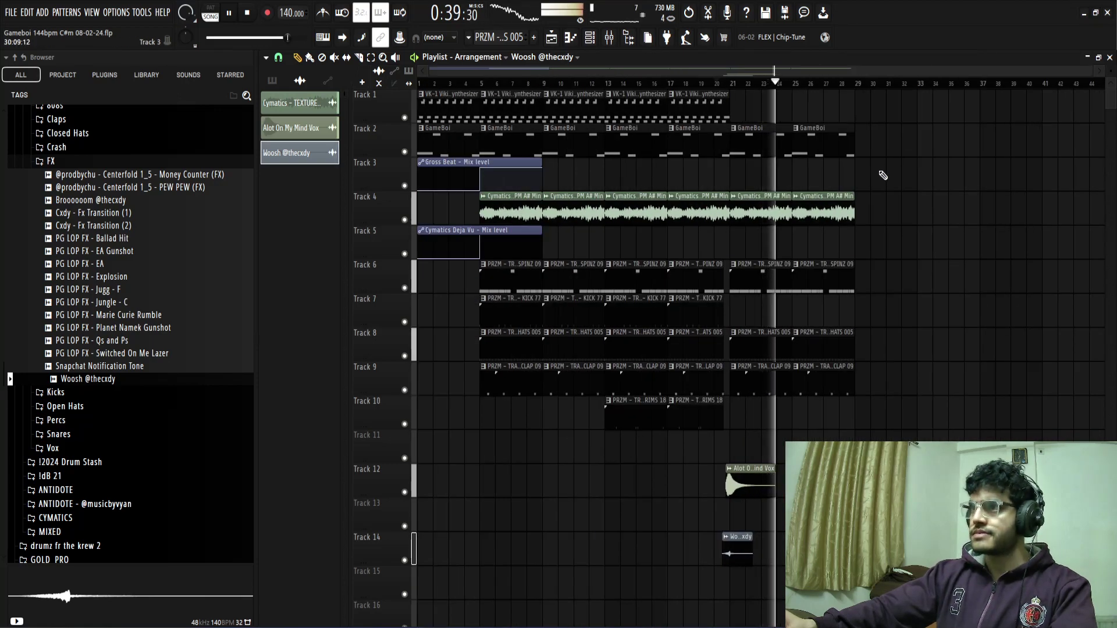
left_click_drag(886, 199, 758, 226)
key("ctrl+b")
right_click(913, 267)
left_click_drag(884, 278, 734, 273)
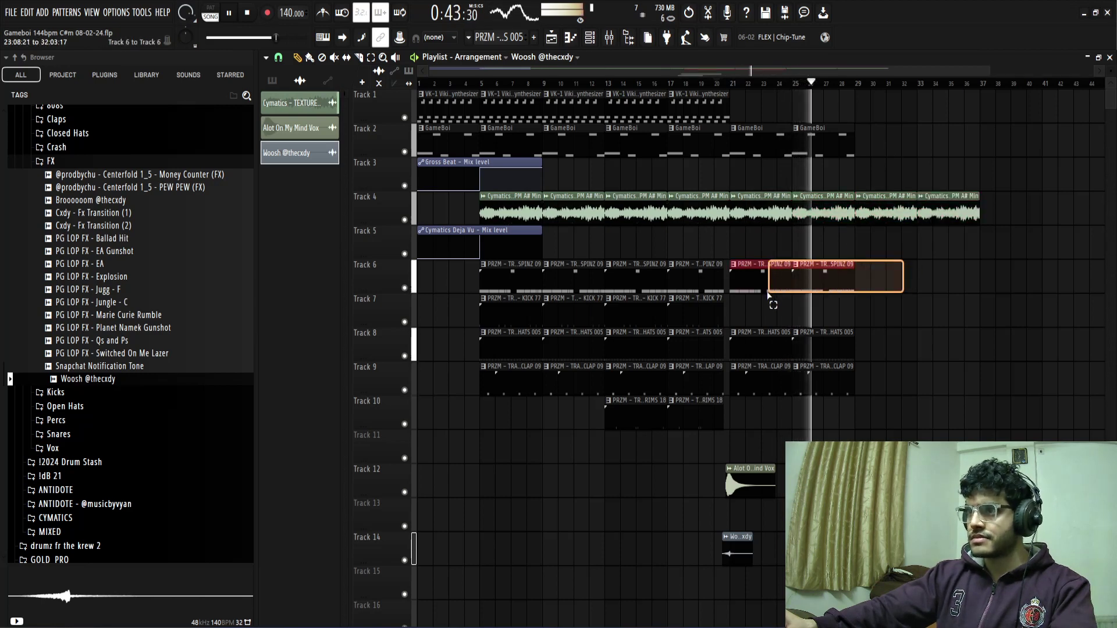
key("ctrl+b")
left_click_drag(913, 348, 757, 380)
key("ctrl+b")
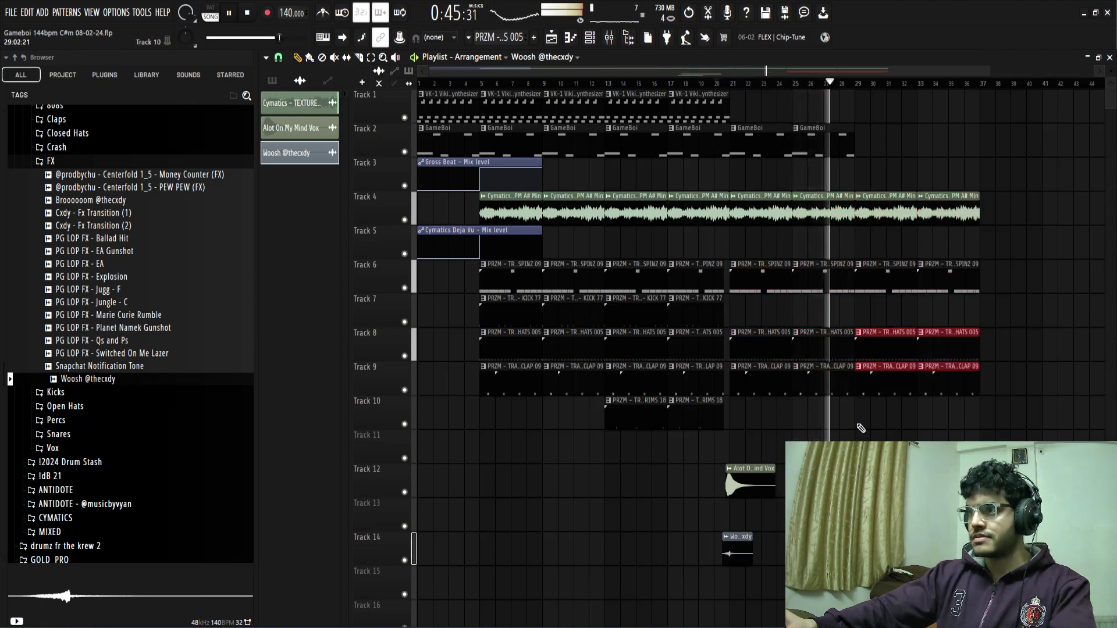
right_click(863, 430, "ctrl")
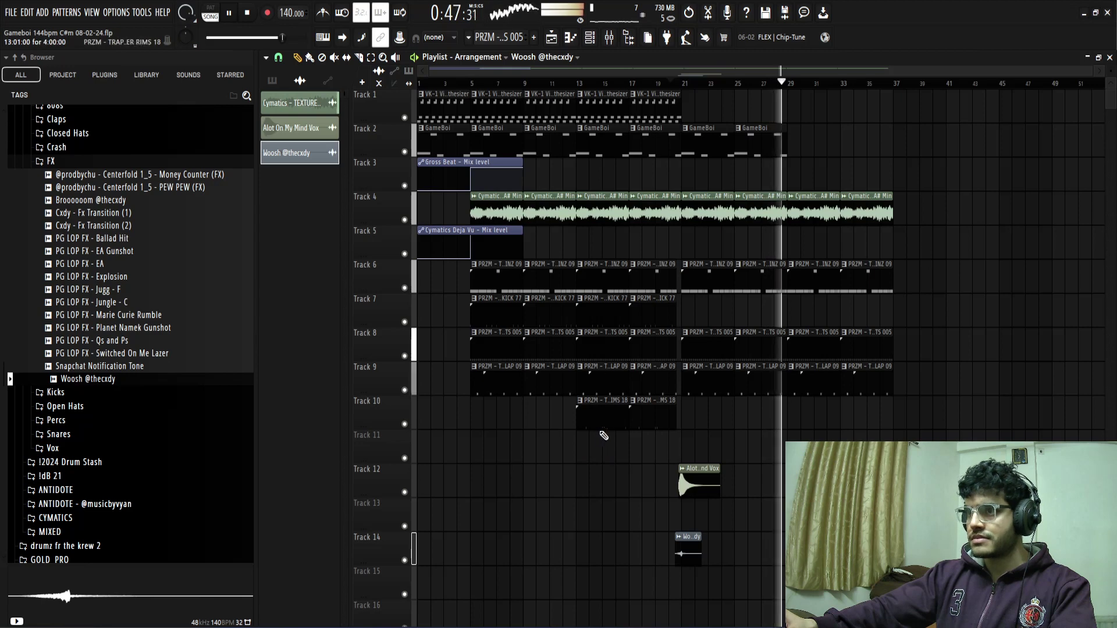
- Copy the last two KICK 77 clips before bar 21 into bars 29 to 37 on Track 7, extending the final one to bar 37
left_click_drag(728, 295, 603, 325, "ctrl")
left_click_drag(603, 324, 825, 317, "shift")
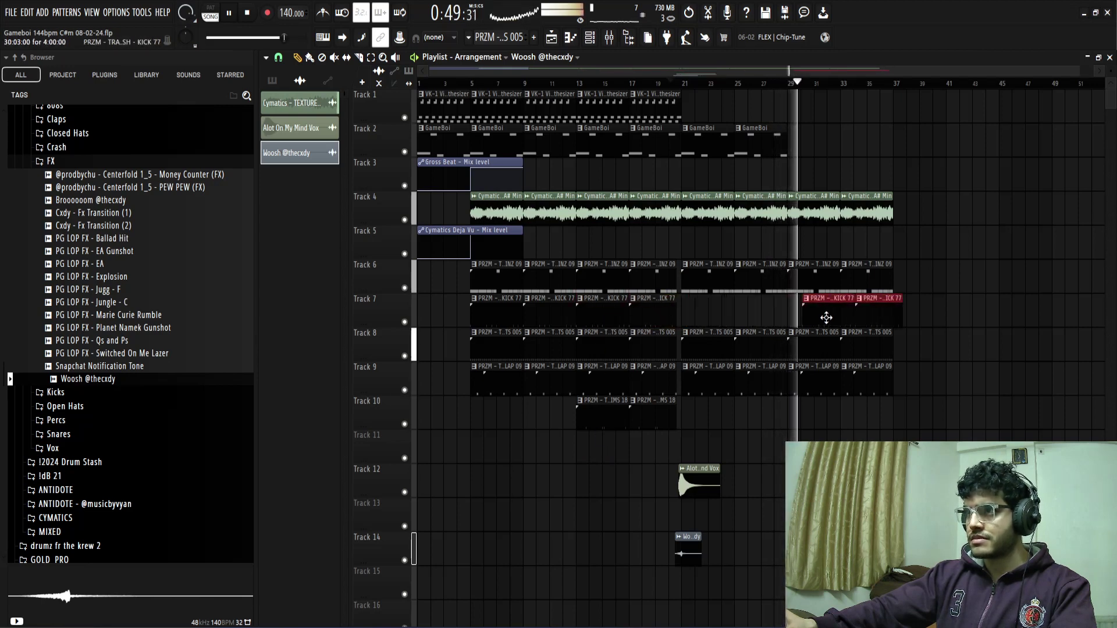
scroll(826, 318, "up", 3, "ctrl")
key("space")
left_click(776, 318)
key("space")
scroll(1074, 346, "up", 4, "ctrl")
left_click(990, 332, "ctrl")
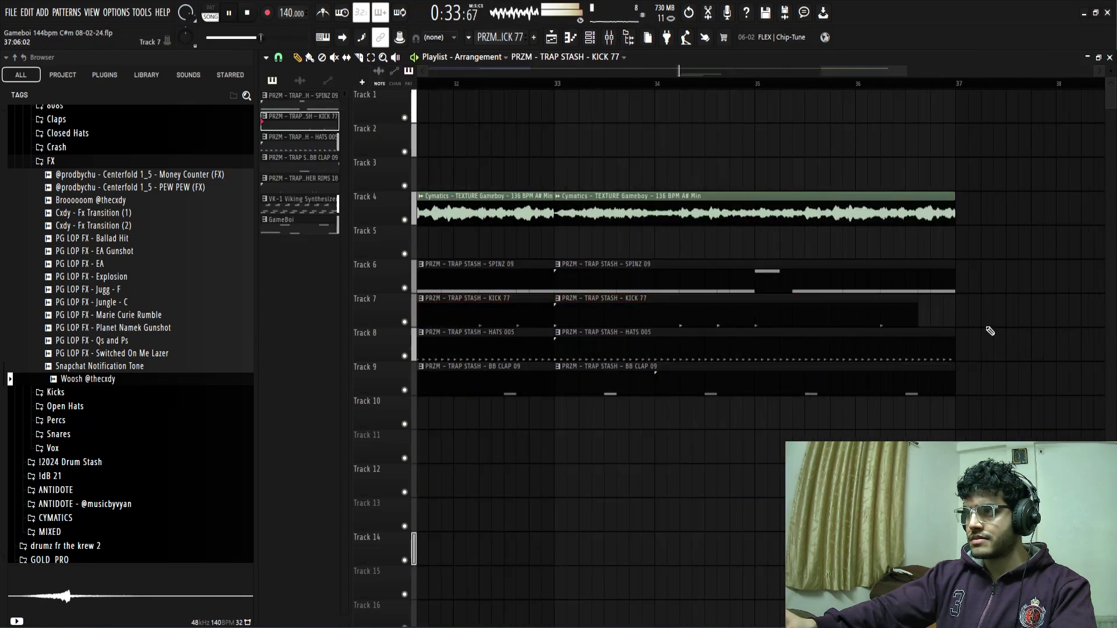
scroll(952, 306, "down", 5, "ctrl")
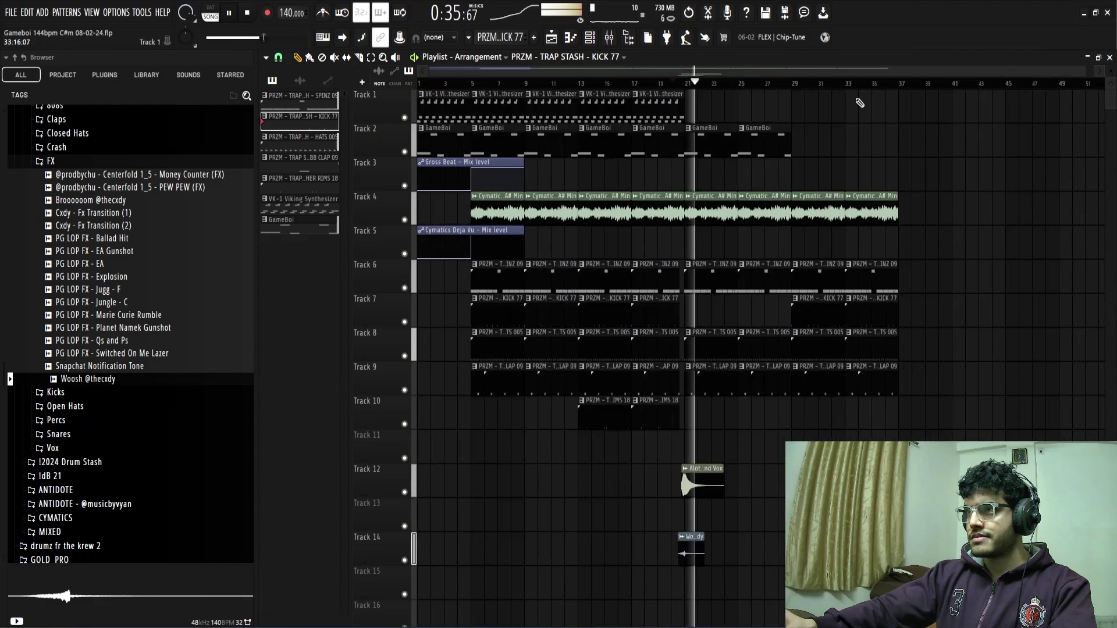
- Play the arrangement from just before bar 29 and examine the clips in bars 29 to 37
left_click(784, 84)
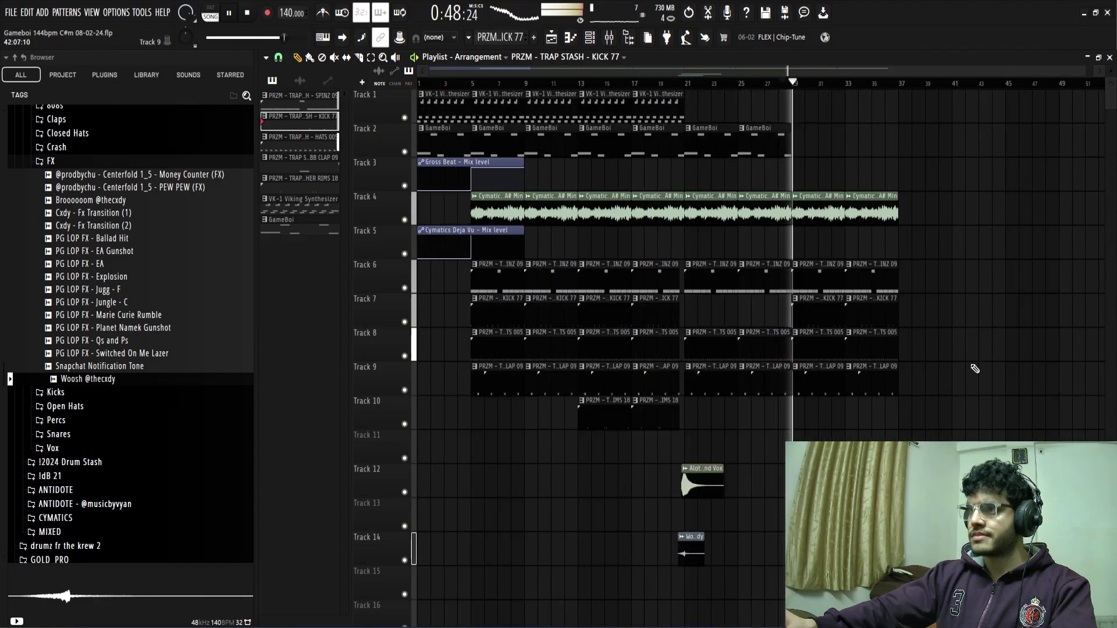
scroll(960, 348, "down", 1, "ctrl")
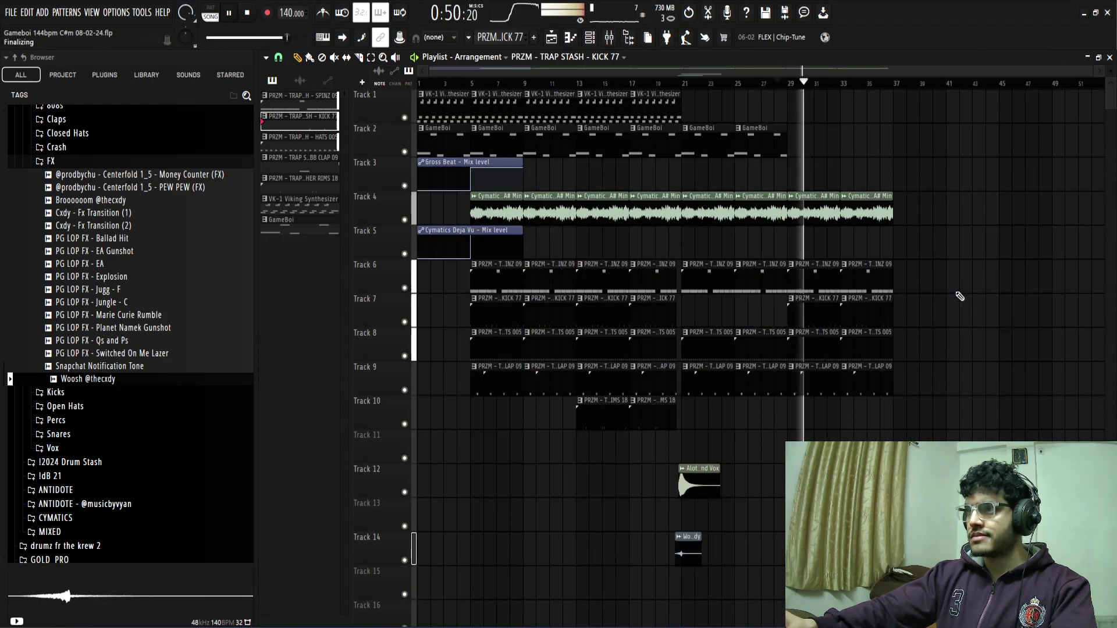
scroll(915, 305, "up", 3, "ctrl")
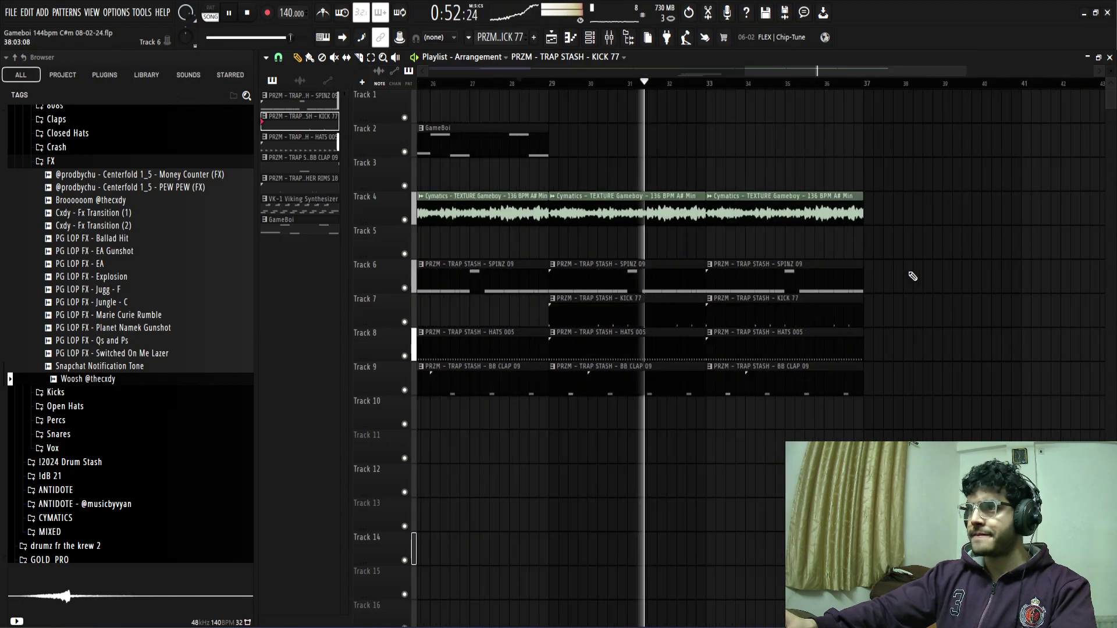
key("space")
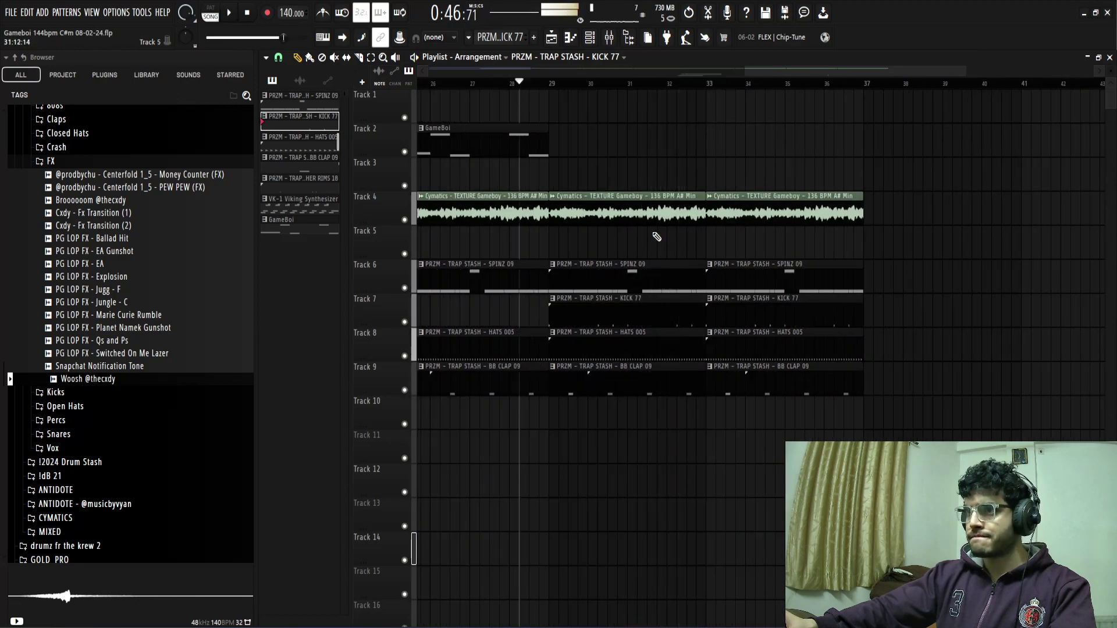
scroll(494, 243, "down", 3, "ctrl")
scroll(500, 242, "up", 4, "ctrl")
scroll(939, 237, "down", 4, "ctrl")
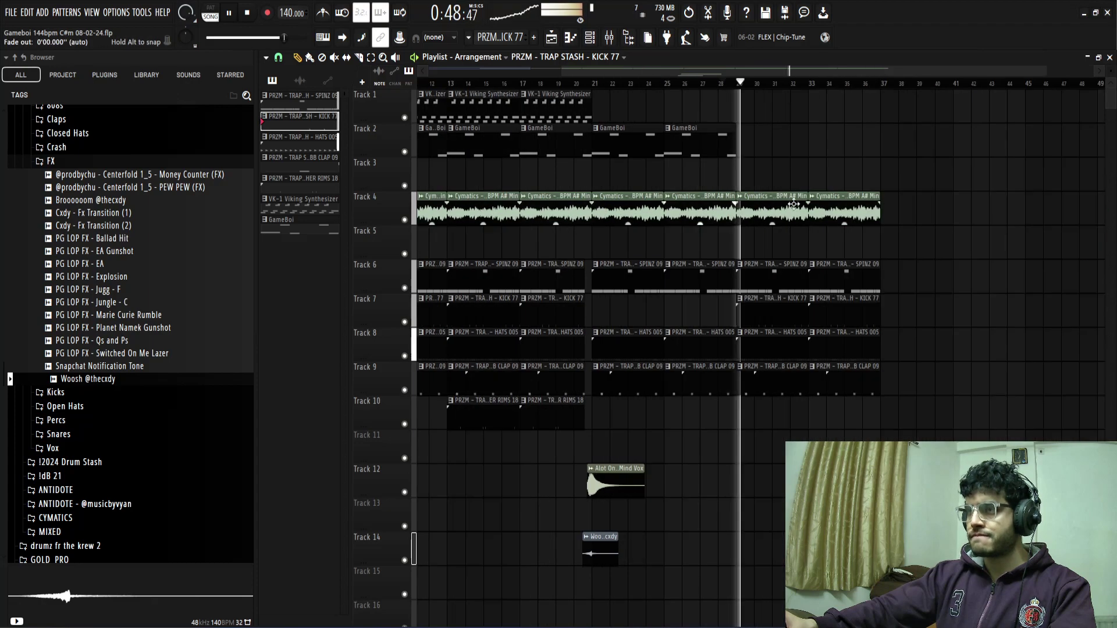
scroll(790, 205, "up", 3, "ctrl")
scroll(582, 239, "up", 2, "ctrl")
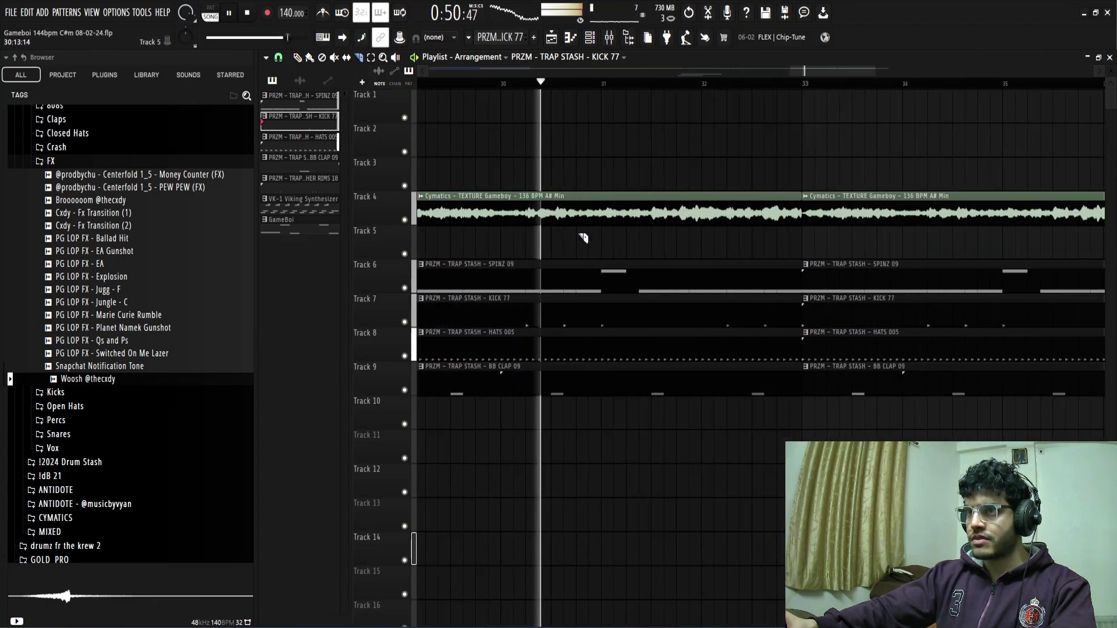
- Slice the Cymatics texture on Track 4 just before bars 31 and 33 and mute the short slices
scroll(563, 227, "up", 3, "ctrl")
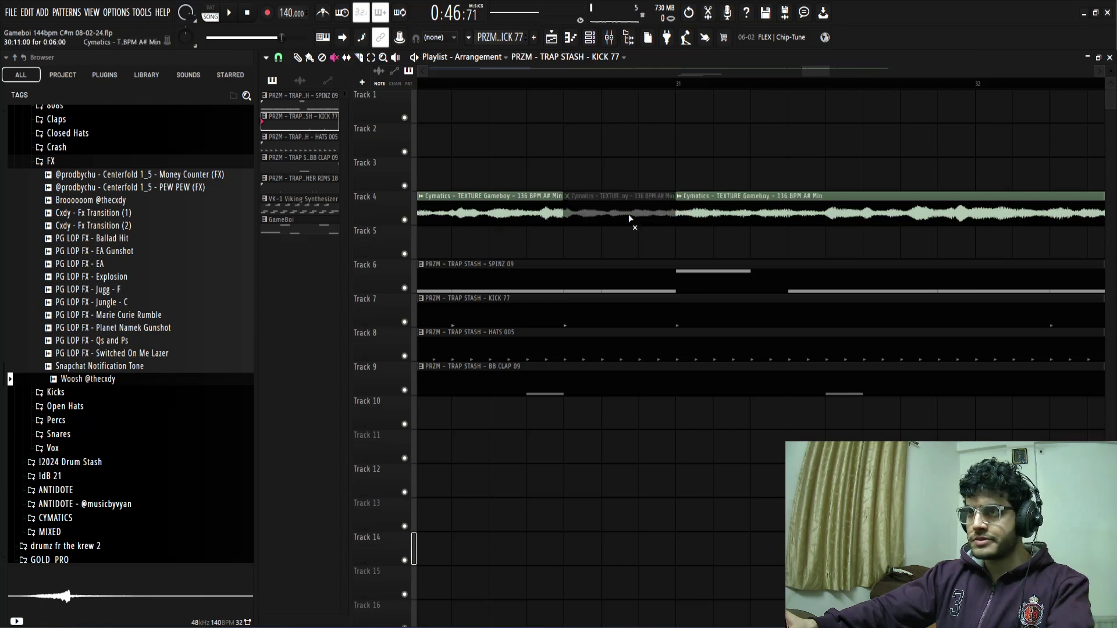
scroll(629, 218, "down", 3, "ctrl")
scroll(762, 248, "up", 2, "ctrl")
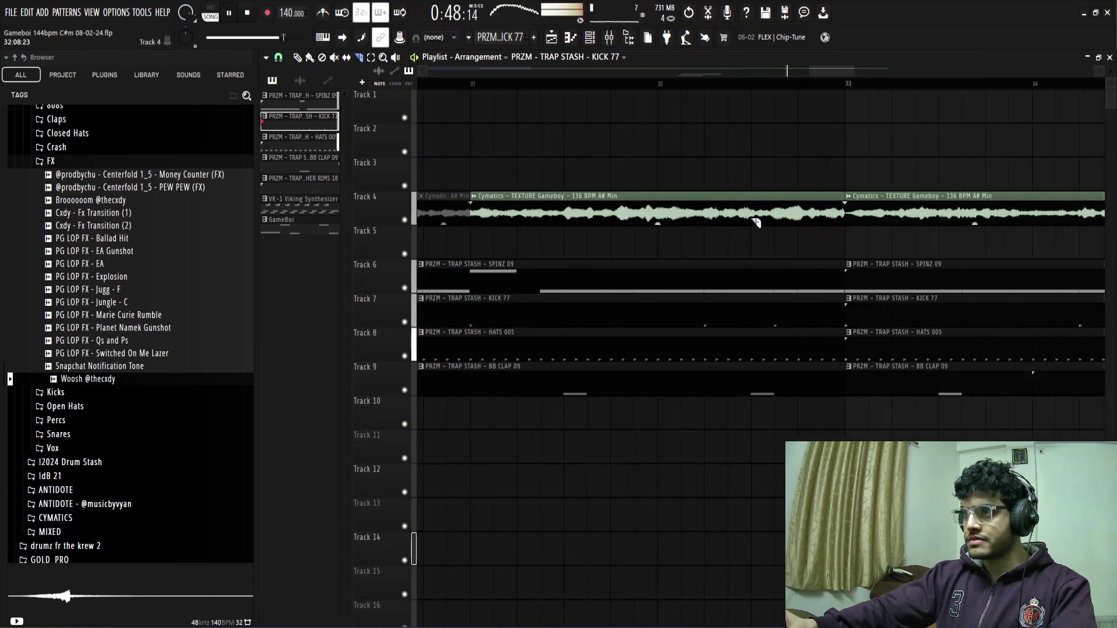
scroll(812, 227, "down", 3, "ctrl")
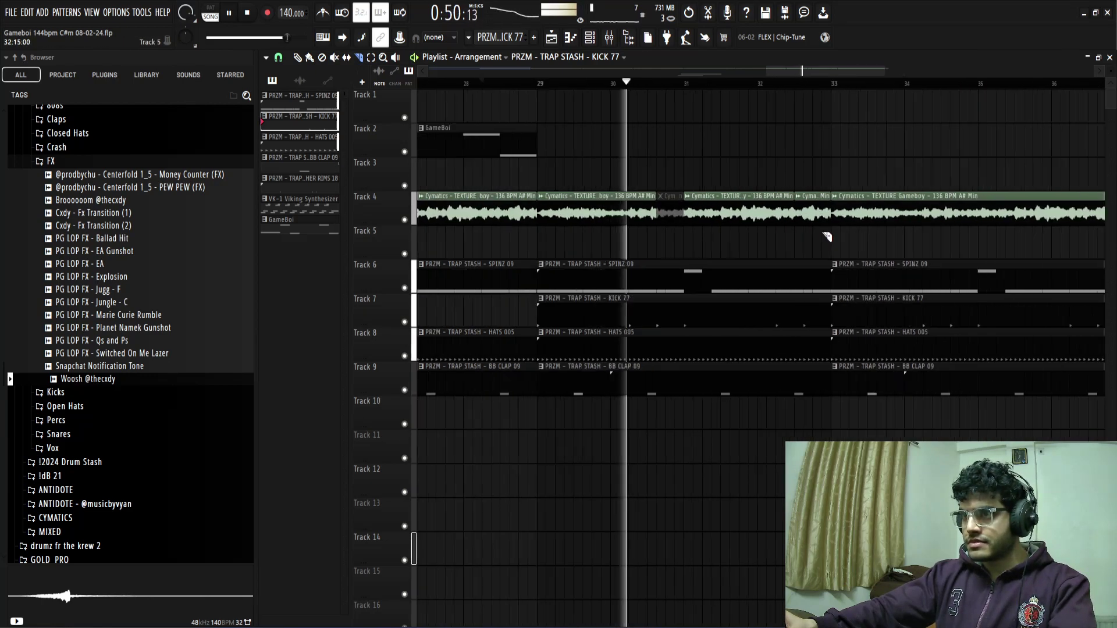
scroll(842, 243, "up", 3, "ctrl")
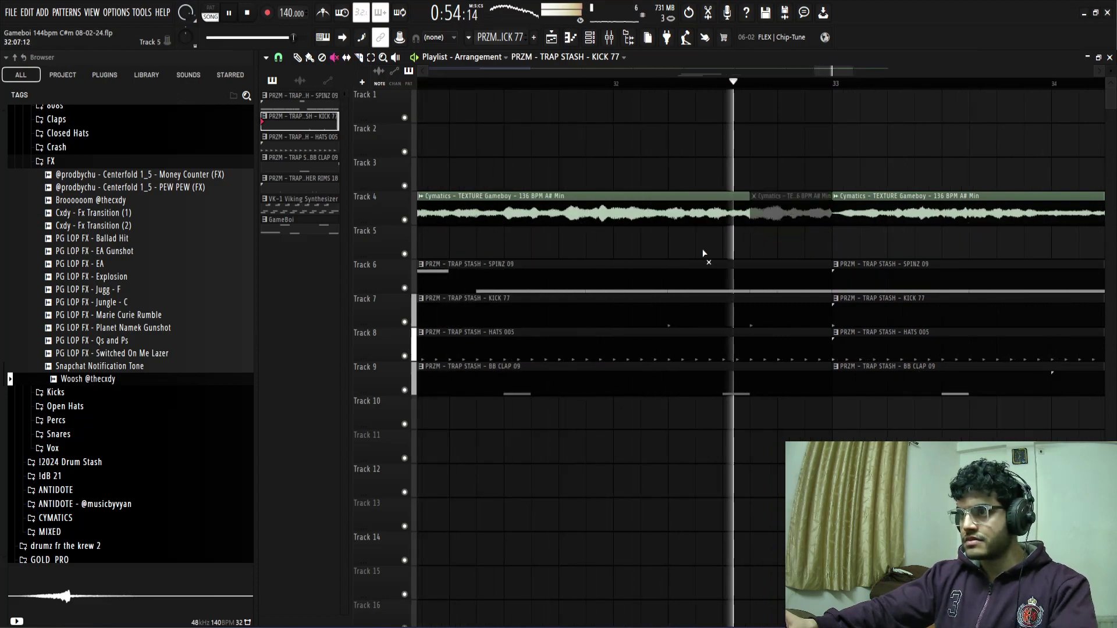
scroll(703, 249, "down", 10, "ctrl")
scroll(805, 259, "up", 10, "ctrl")
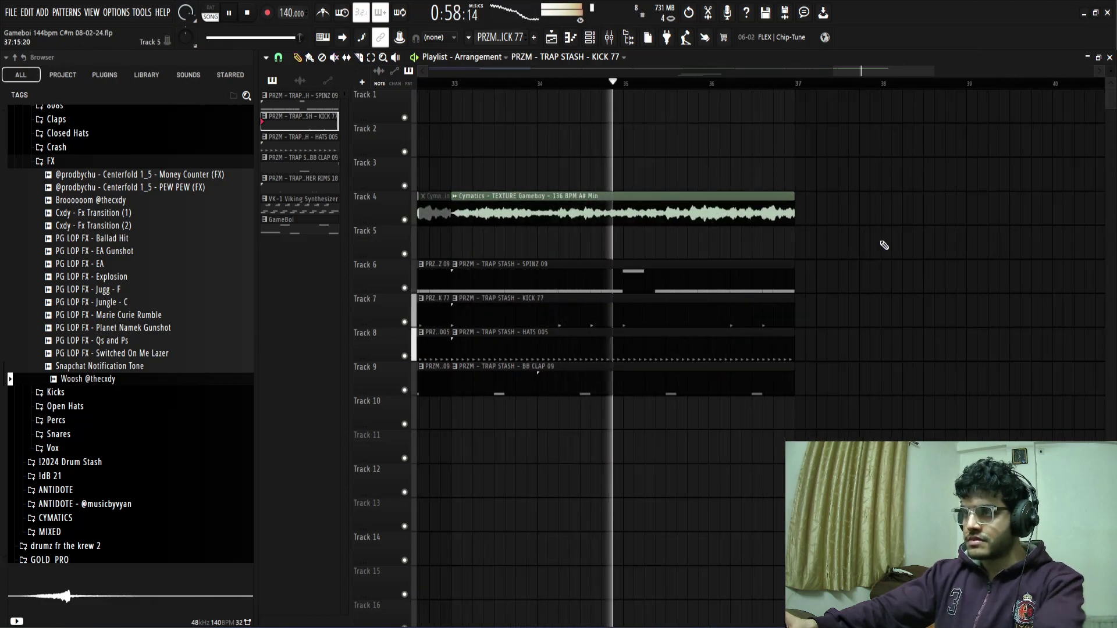
- Cut the drum and bass clips on Tracks 6 to 9 at beat 2 of bar 36 and repeat the one-beat slice up to bar 37
scroll(891, 343, "down", 4, "ctrl")
scroll(822, 414, "up", 8, "ctrl")
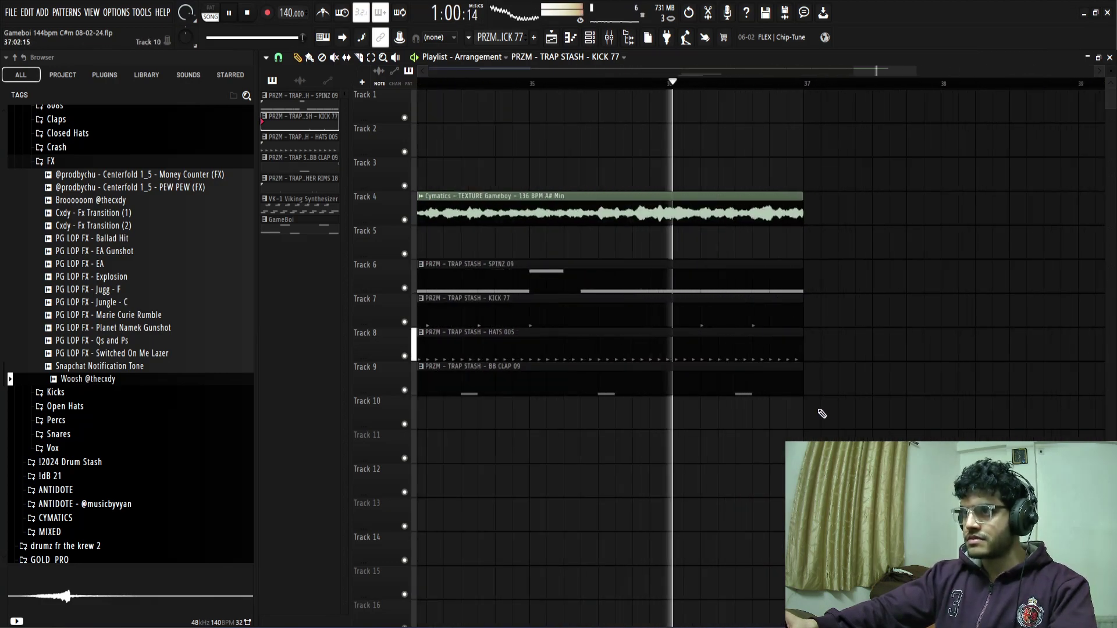
key("space")
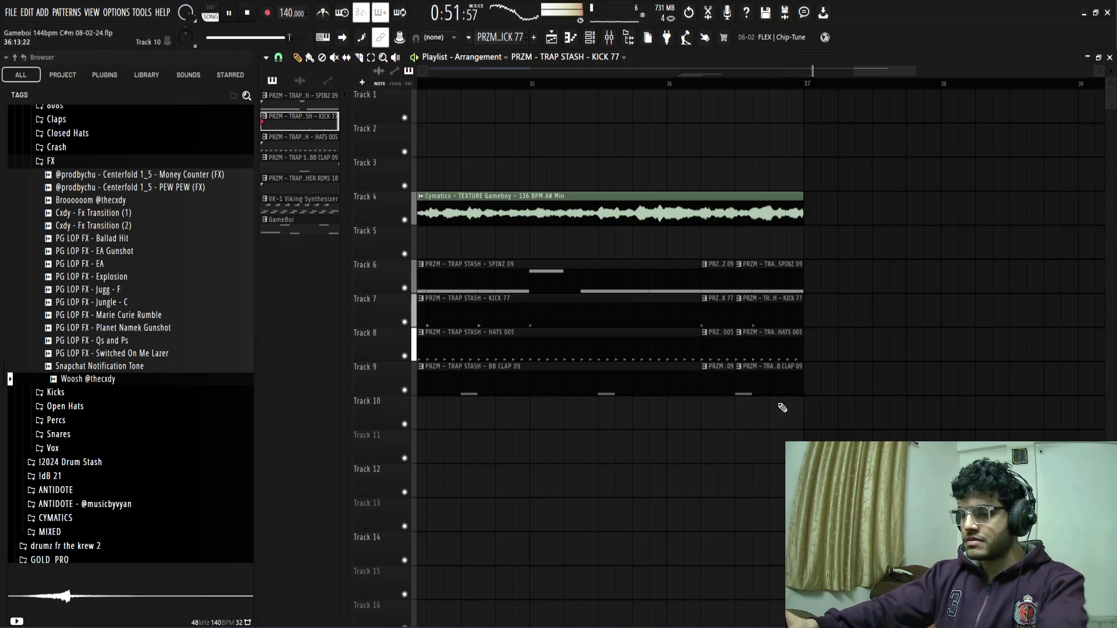
right_click(777, 384)
left_click_drag(776, 227, 730, 400, "ctrl")
key("ctrl+b")
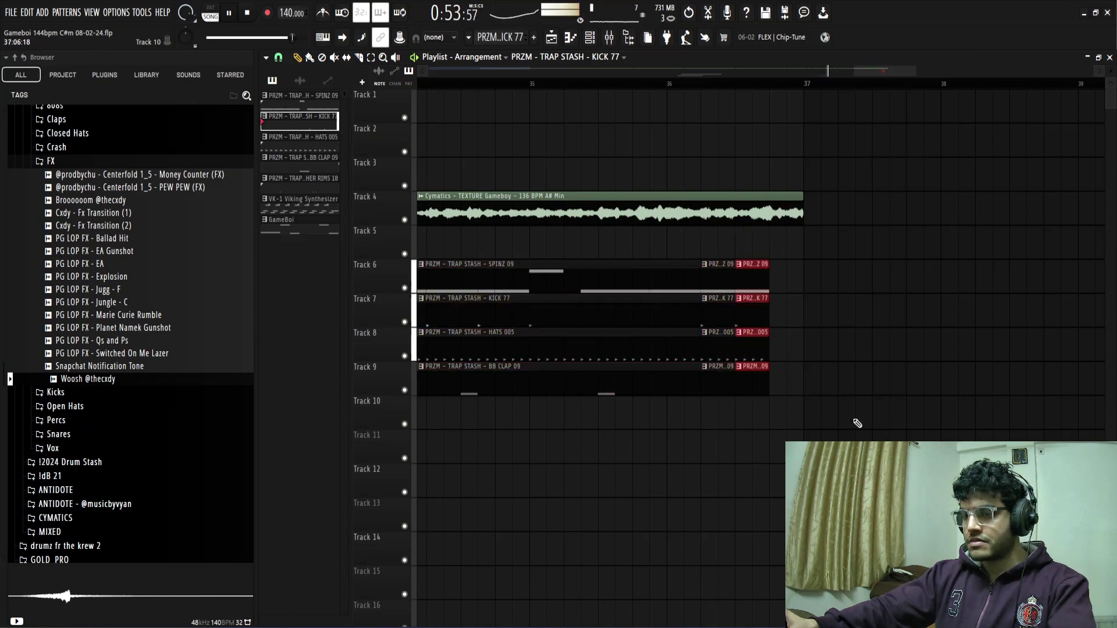
key("ctrl+b")
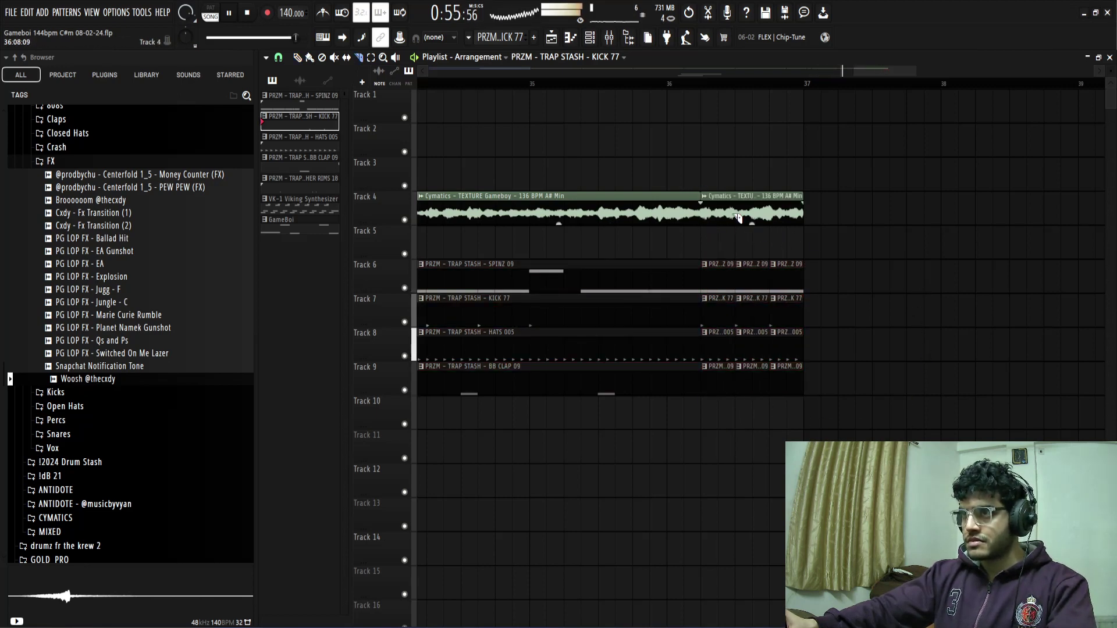
- Chop the Cymatics texture over the last three beats before bar 37 into half-beat slices and mute every second slice
left_click(758, 216)
left_click(770, 216)
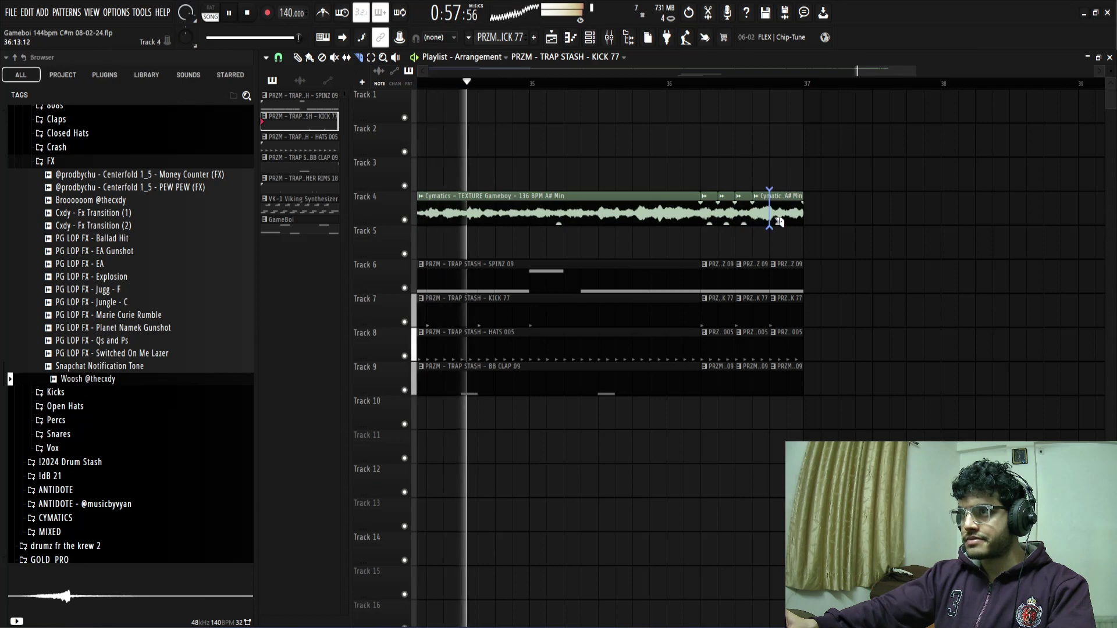
left_click(789, 217)
key("t")
left_click(728, 217)
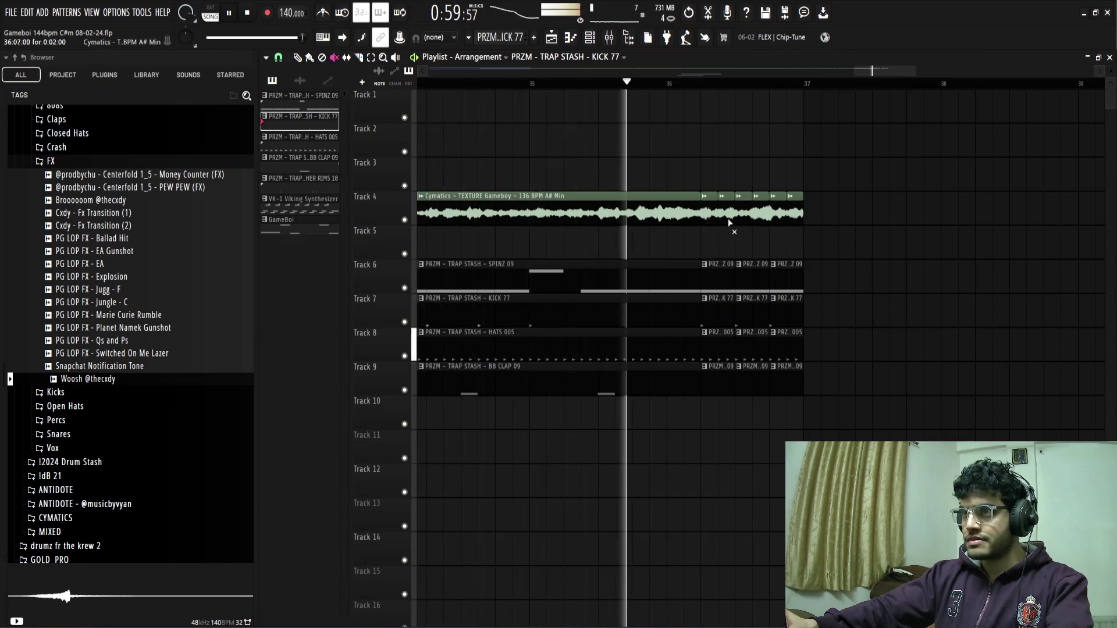
left_click(761, 218)
left_click(795, 221)
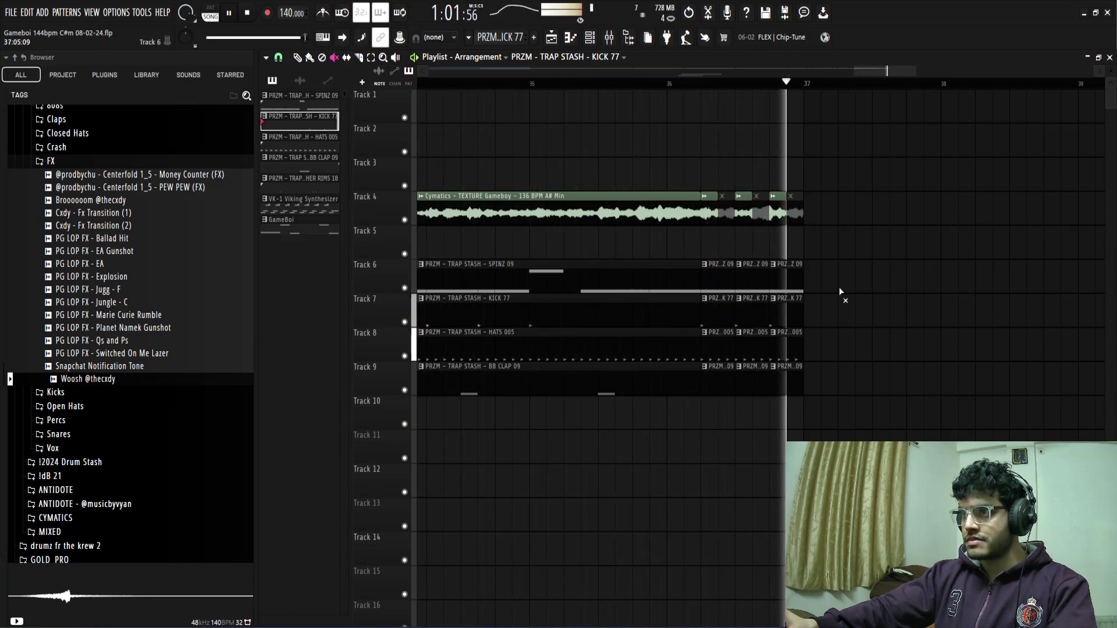
- Place a VK-1 Viking Synthesizer clip on Track 1 and a Cymatics texture clip on Track 4 from bar 37 to bar 41
scroll(864, 327, "down", 6)
key("space")
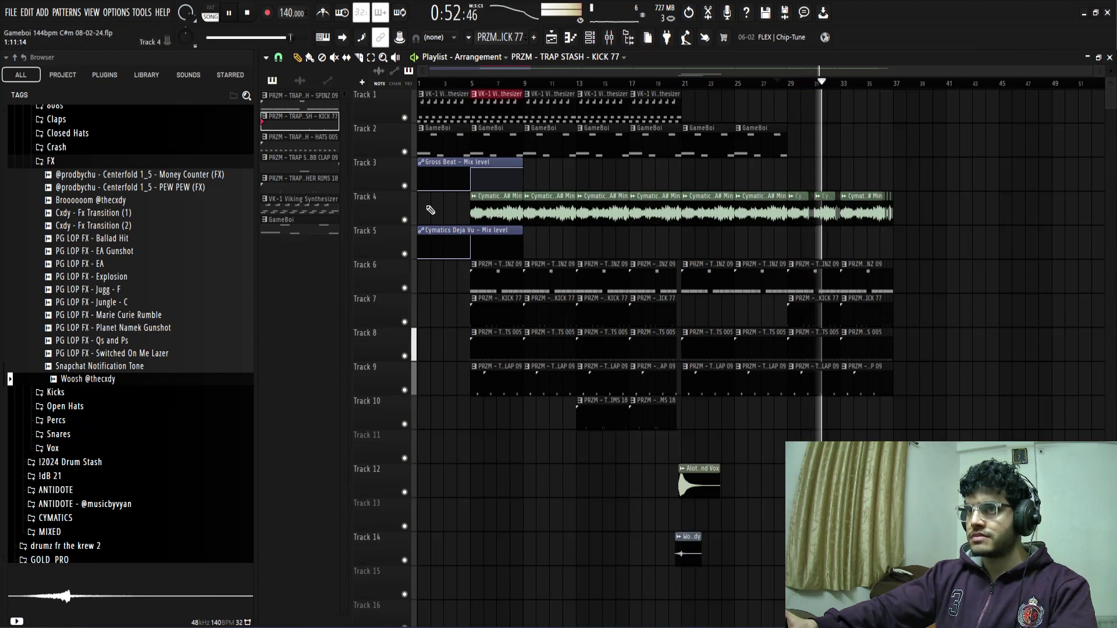
left_click_drag(431, 210, 931, 192)
left_click_drag(912, 217, 804, 233)
scroll(856, 285, "down", 8)
left_click(981, 301, "ctrl")
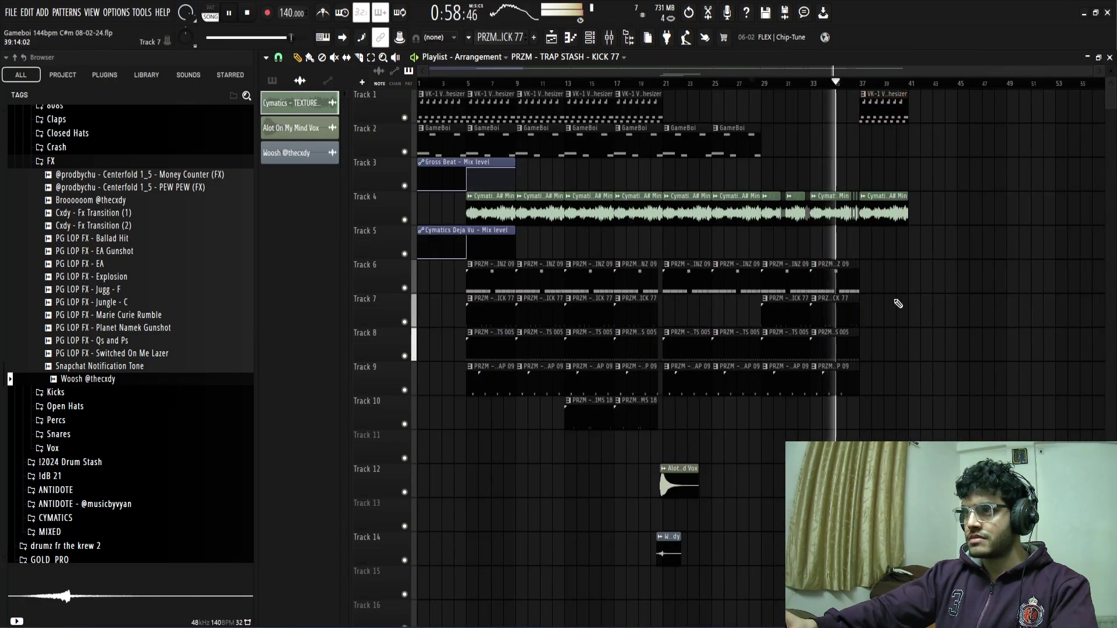
scroll(823, 304, "up", 6)
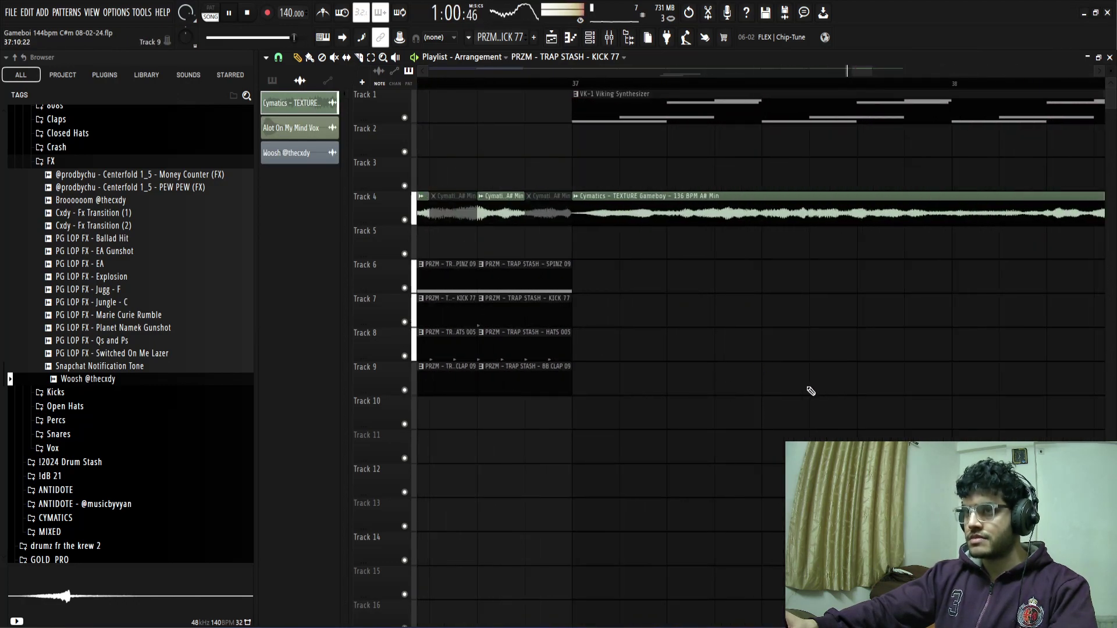
scroll(791, 403, "down", 5)
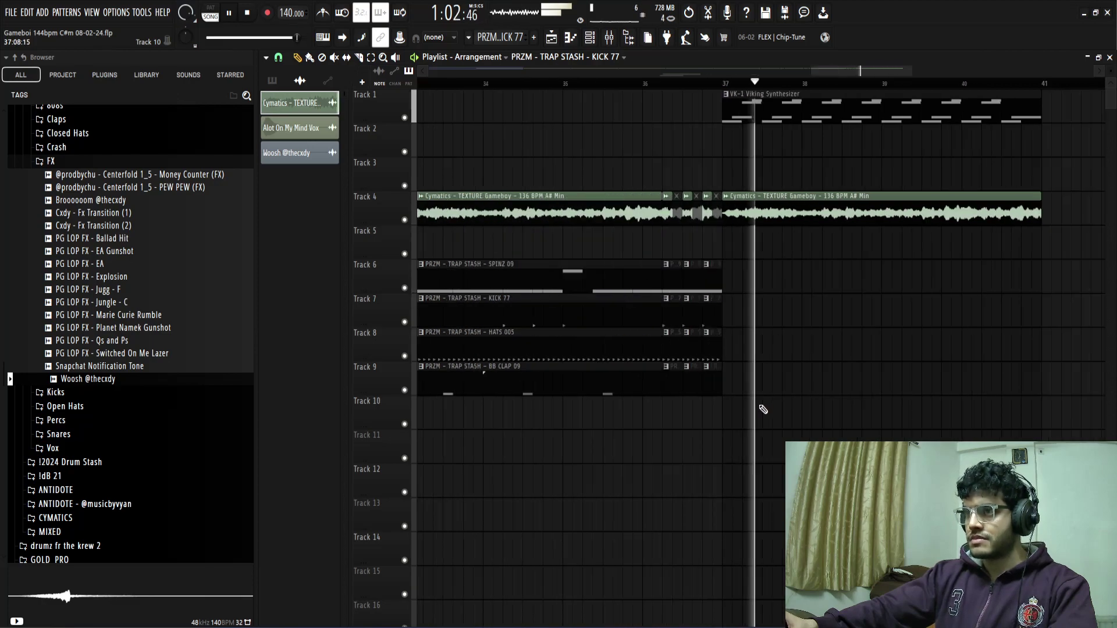
scroll(947, 413, "down", 3)
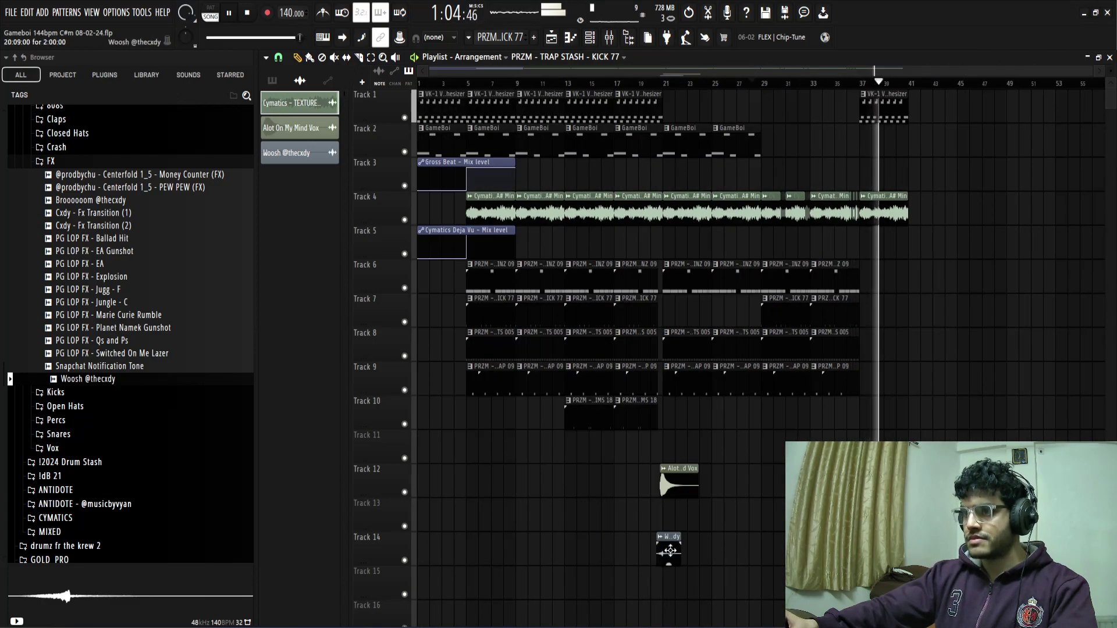
left_click(671, 551)
scroll(869, 550, "up", 4)
key("space")
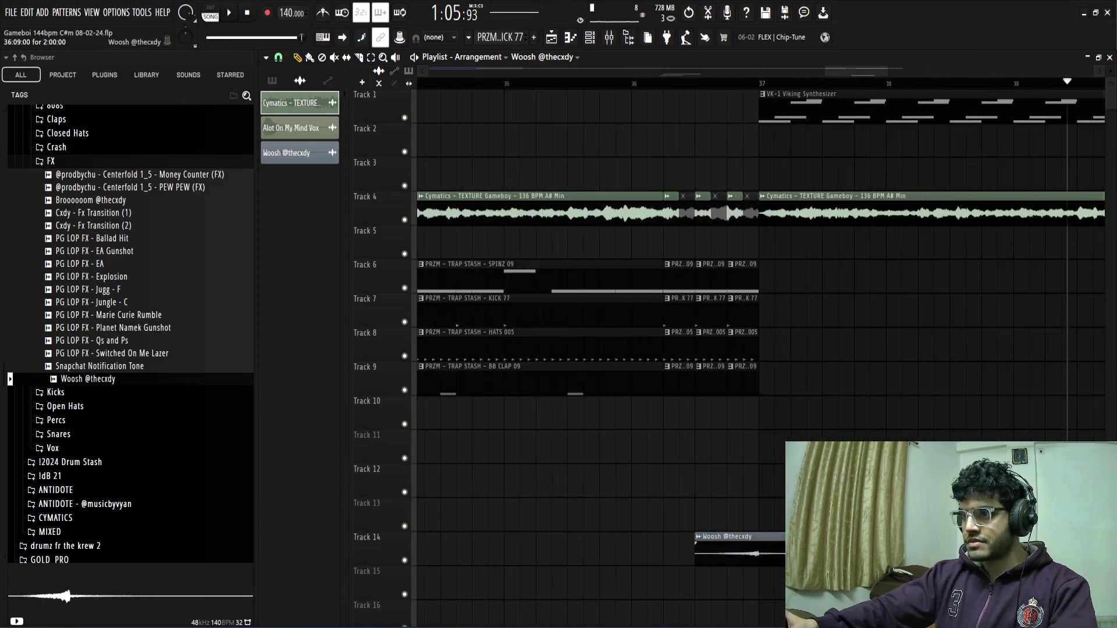
- Delete the last HATS 005 slice before bar 37 on Track 8 and play the transition from about bar 35
scroll(773, 395, "up", 1)
right_click(721, 351)
key("space")
scroll(768, 414, "down", 5)
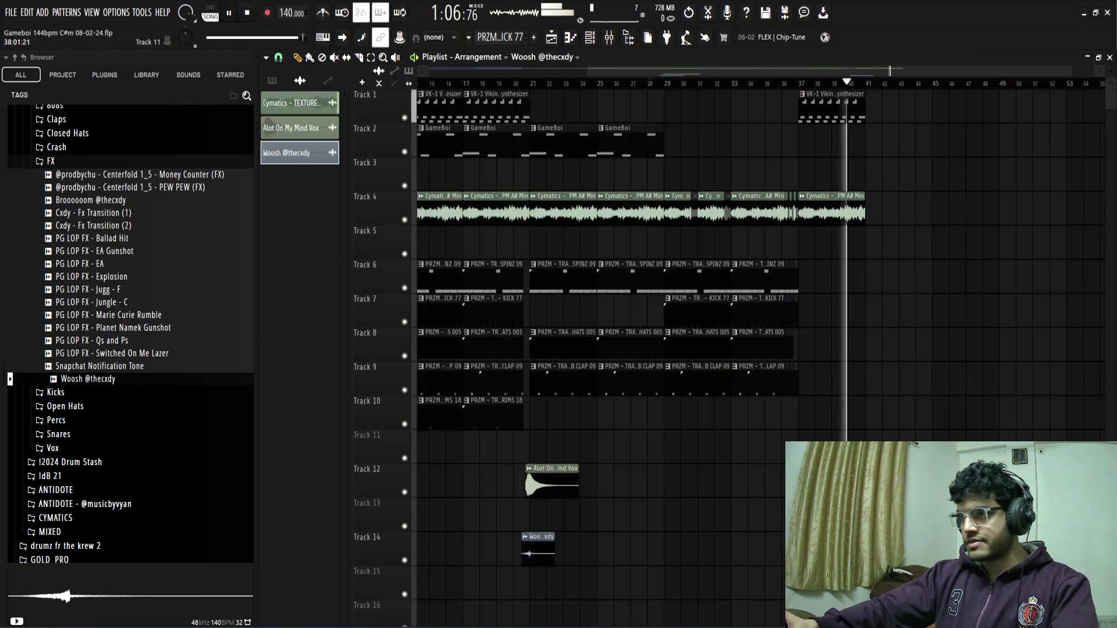
key("space")
left_click(768, 84)
key("space")
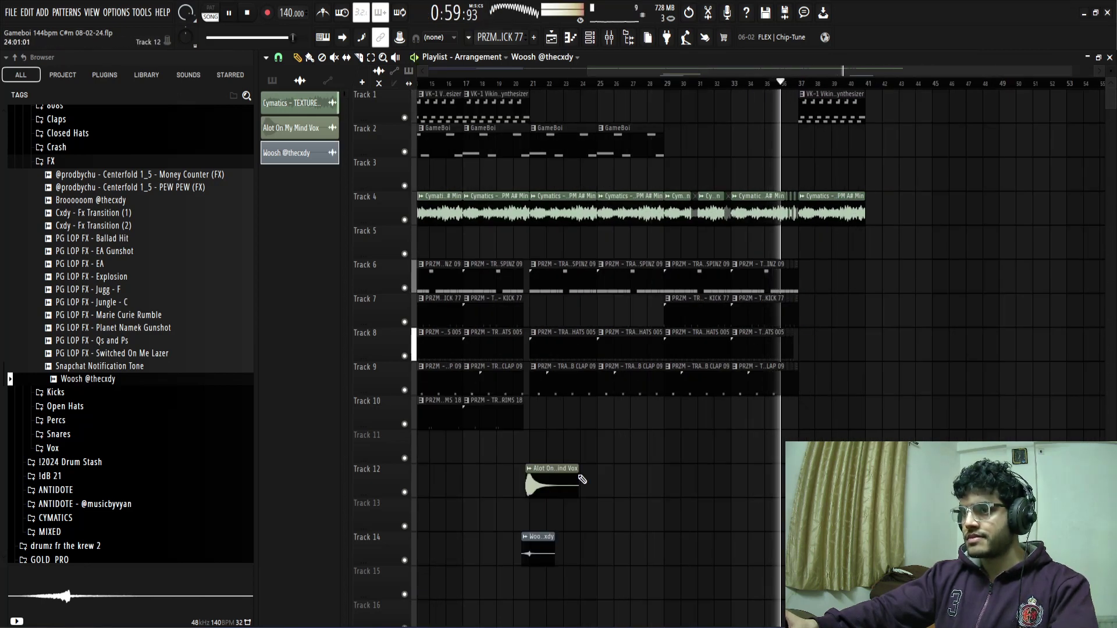
- Copy the Alot On My Mind Vox clip to 36:13 on Track 12, play the transition and save the project
left_click_drag(570, 487, 642, 494)
scroll(750, 494, "up", 4)
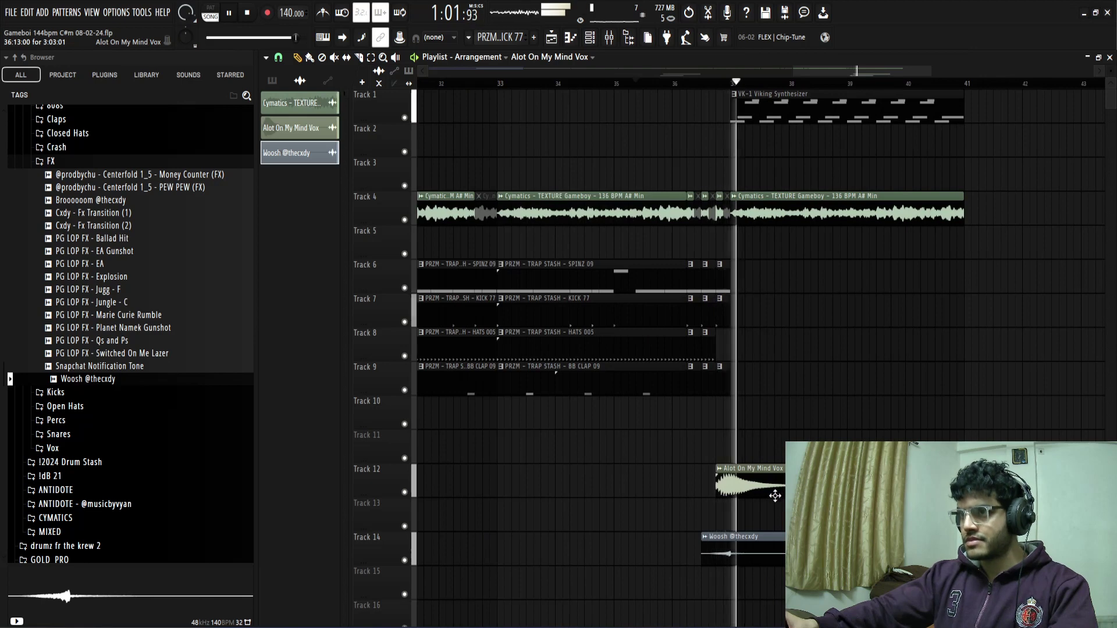
scroll(725, 434, "down", 3)
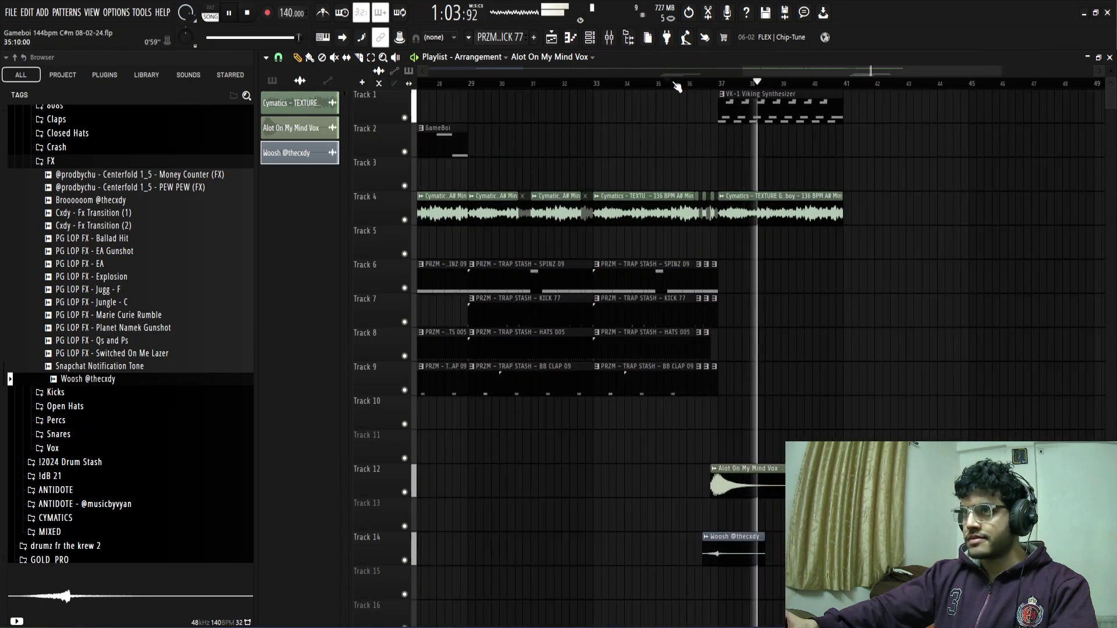
left_click(665, 84)
scroll(698, 451, "up", 3)
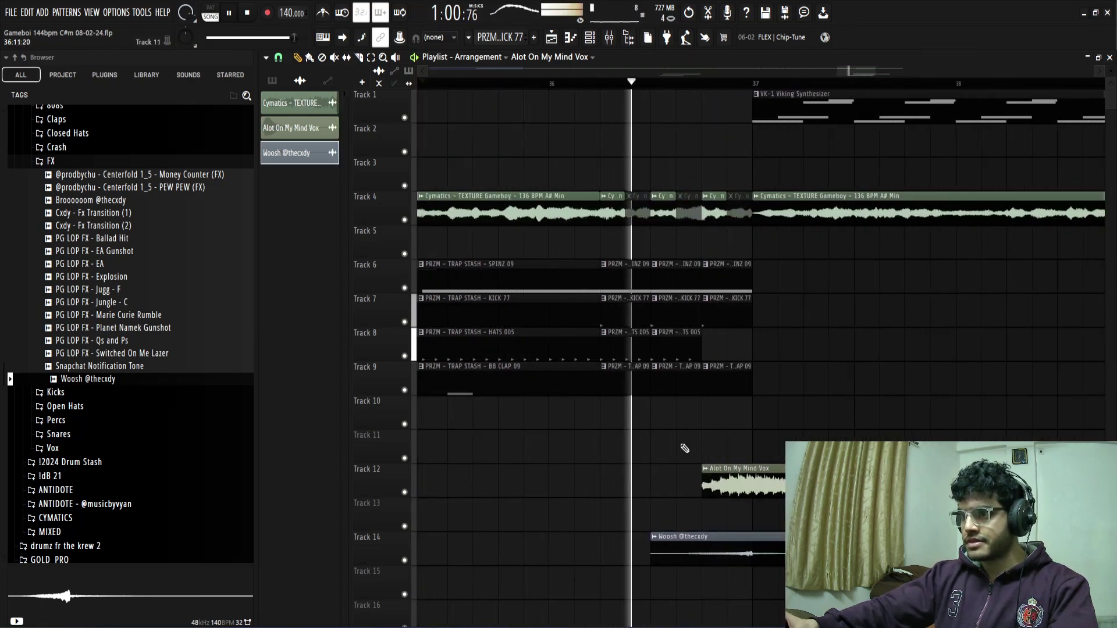
key("ctrl+s")
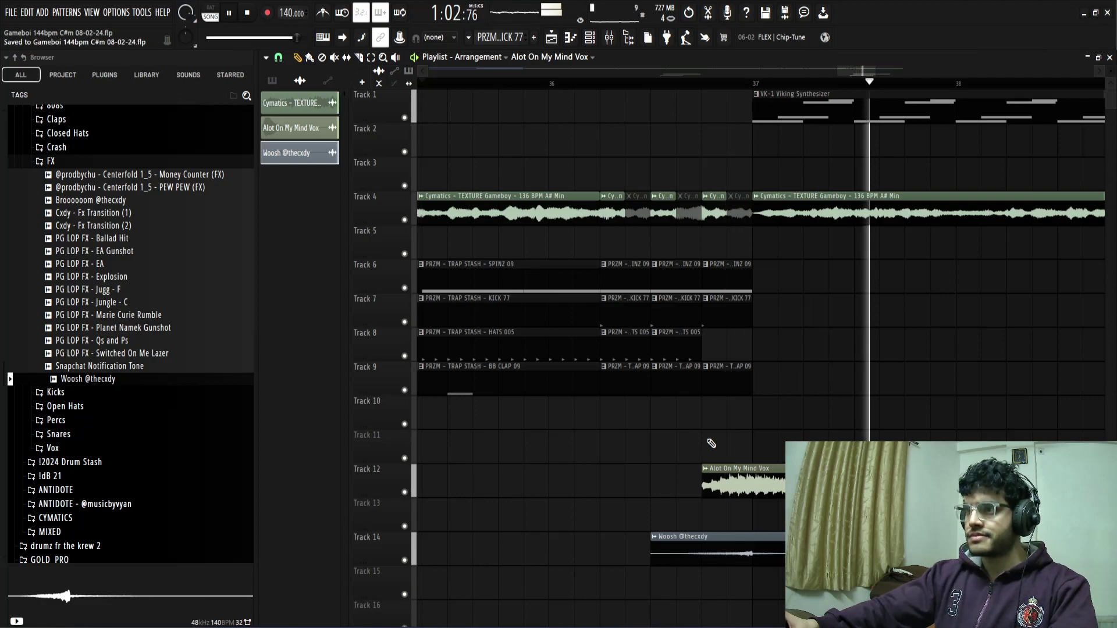
- Move the copied Alot On My Mind Vox clip to start at bar 37 and play the transition again
scroll(710, 444, "down", 3)
scroll(712, 444, "down", 4)
scroll(711, 444, "up", 7)
key("space")
key("space")
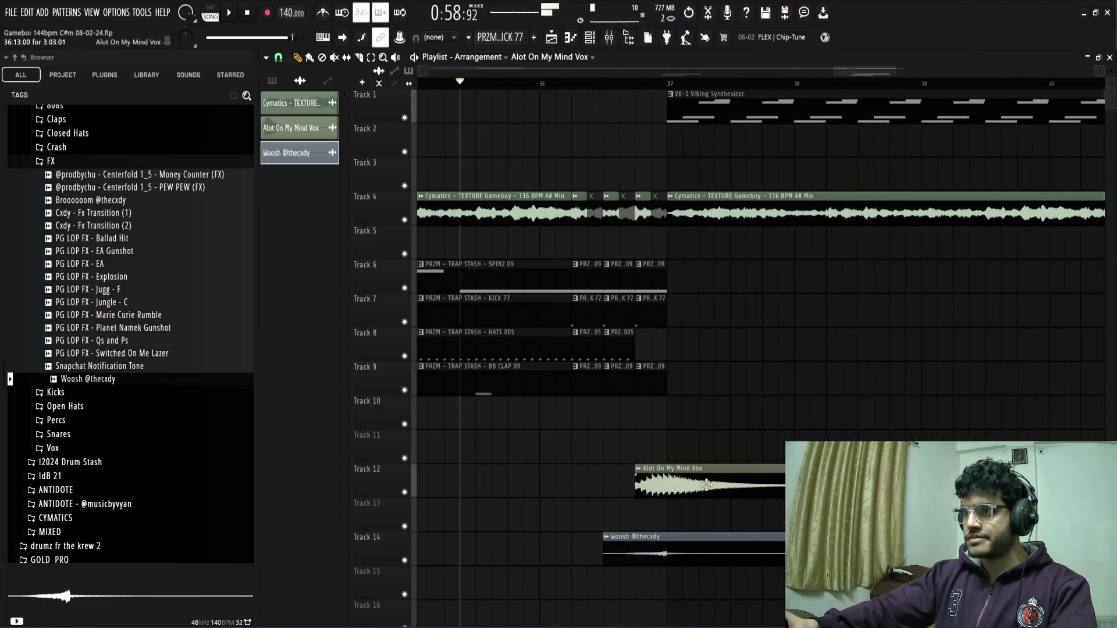
left_click_drag(713, 480, 744, 481)
scroll(777, 400, "down", 4)
scroll(820, 410, "up", 4)
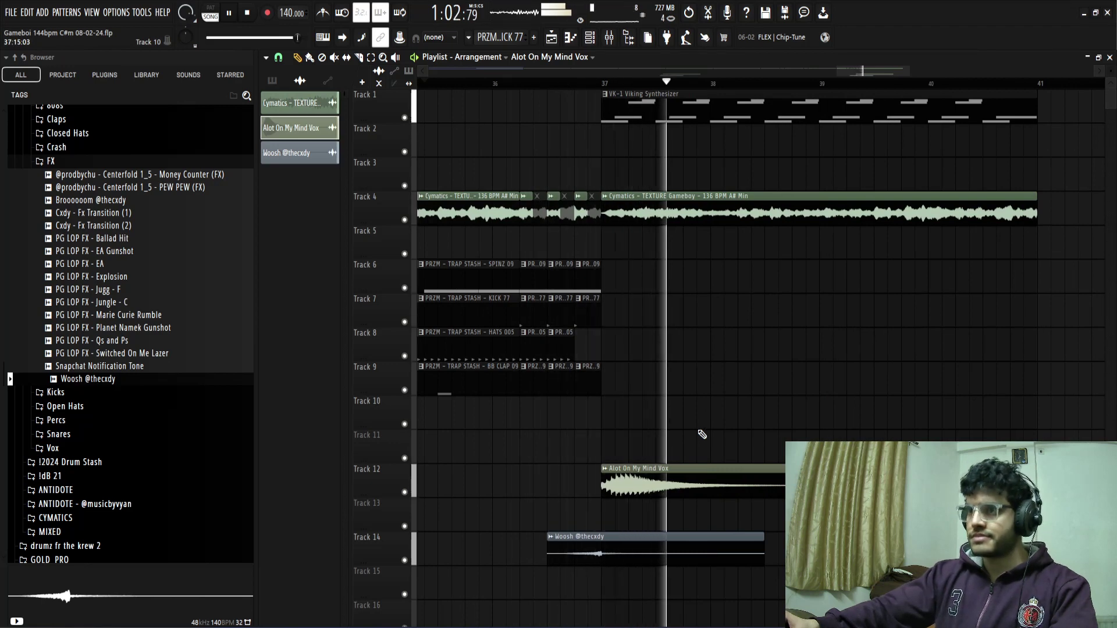
- Slice the end of the Cymatics texture on Track 4 just before bar 41 and mute the last slice
scroll(627, 474, "up", 2)
scroll(860, 387, "down", 6)
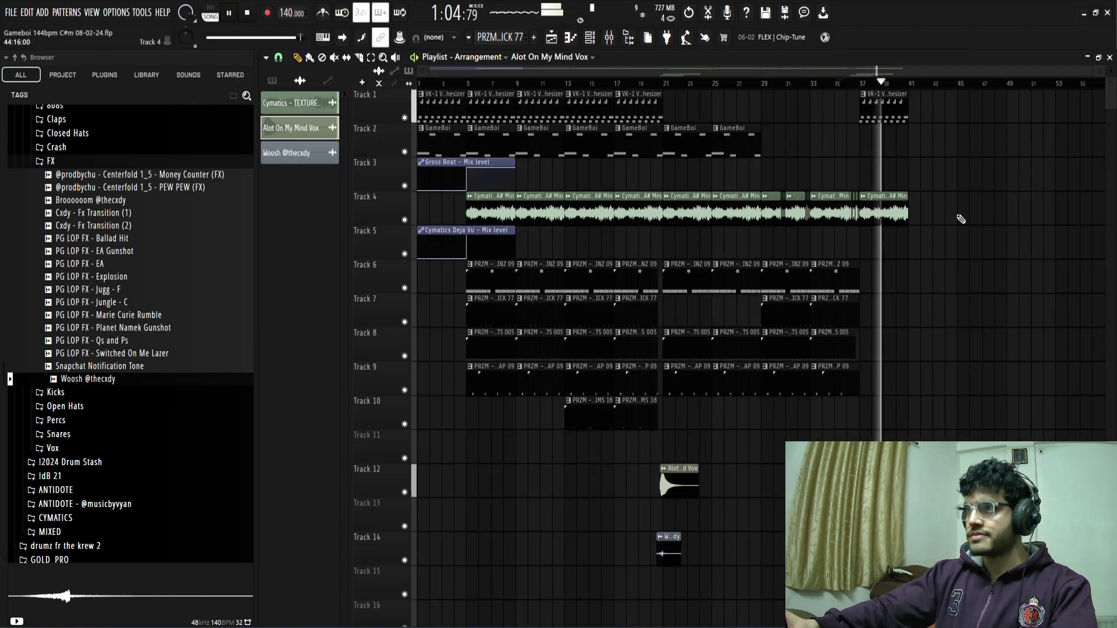
scroll(908, 256, "up", 6)
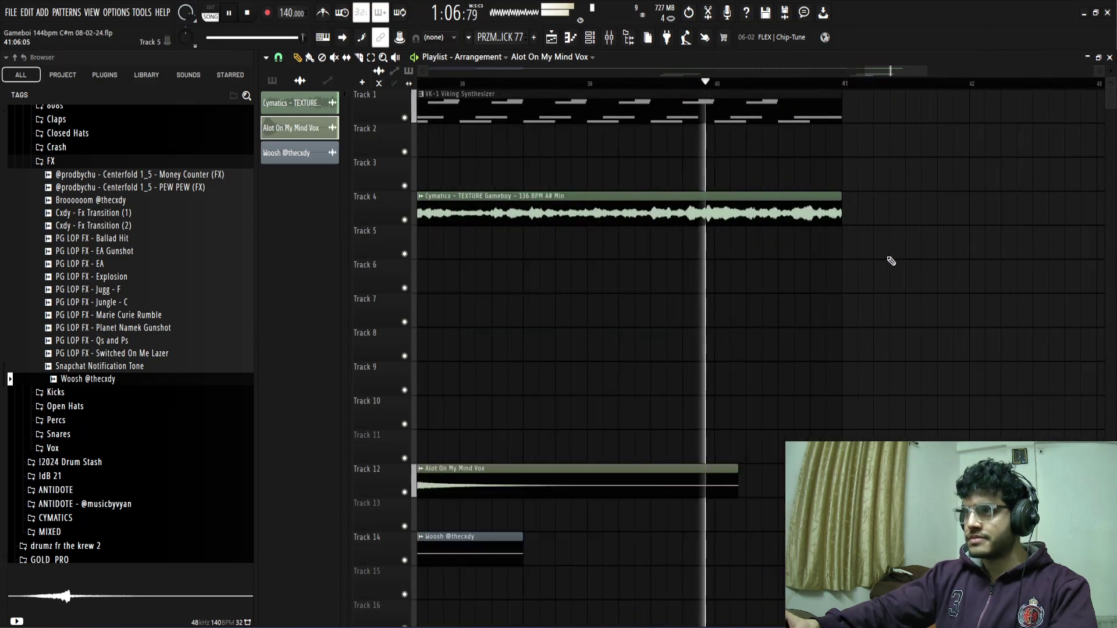
key("space")
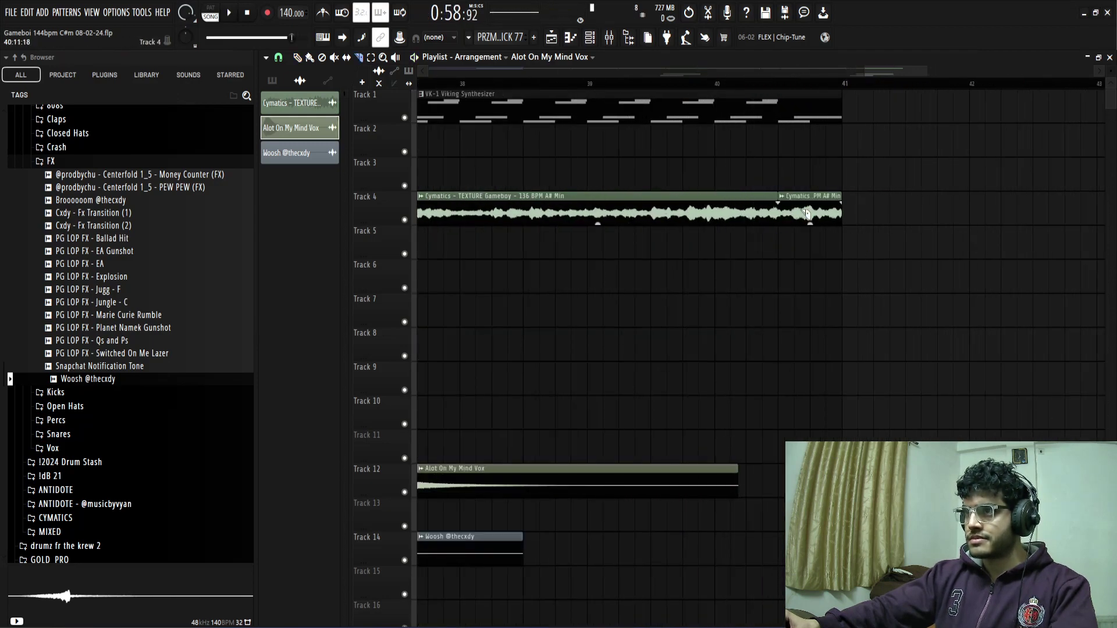
scroll(858, 267, "down", 6)
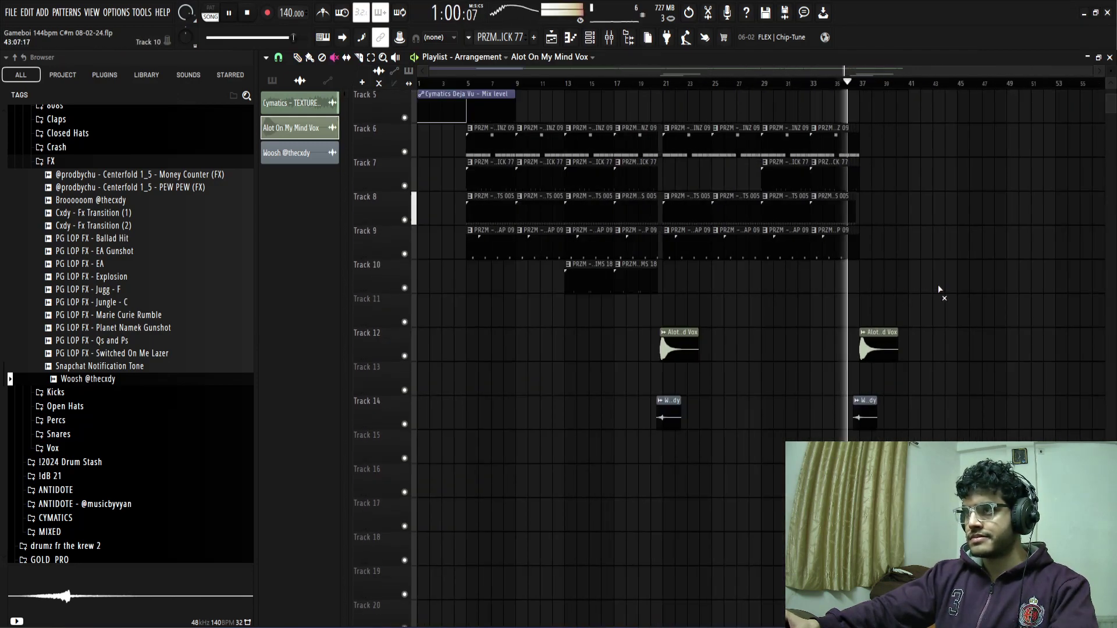
scroll(946, 275, "up", 4)
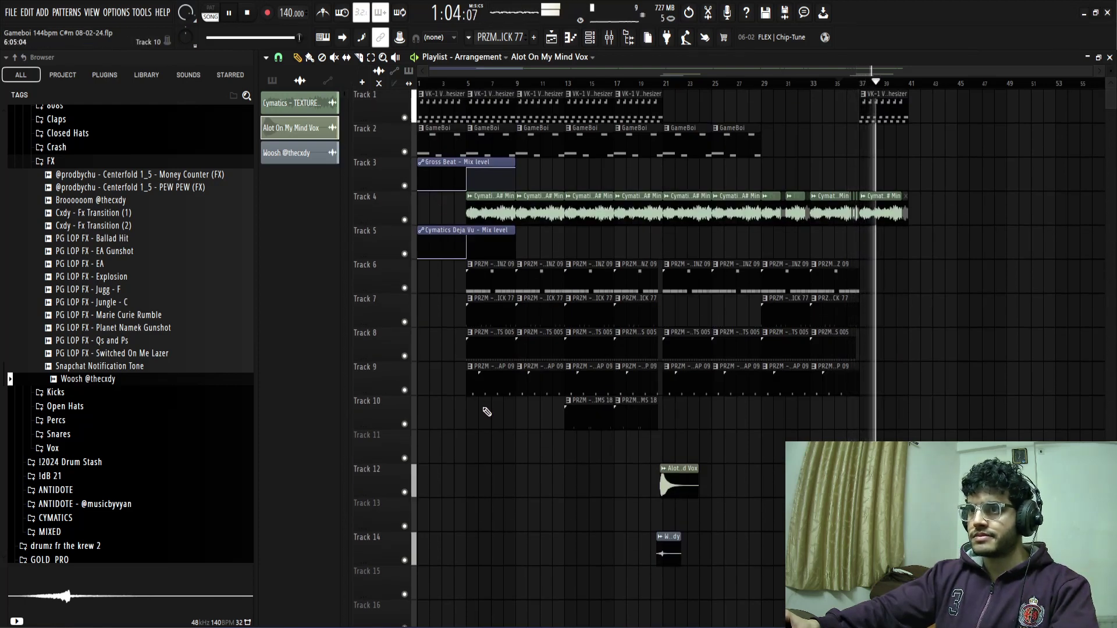
- Copy the melody, bass and drum clips of bars 5 to 21 on Tracks 1, 2 and 6 to 10 to bars 41 to 57
left_click_drag(486, 411, 501, 290)
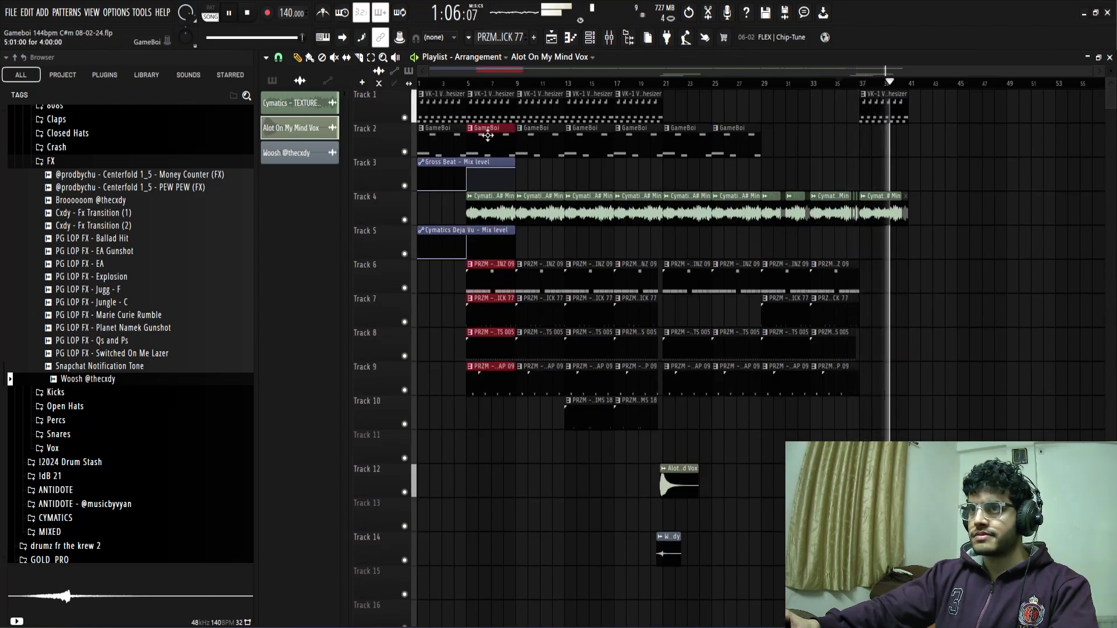
left_click_drag(488, 135, 496, 112)
left_click_drag(534, 416, 549, 280)
left_click_drag(527, 142, 589, 123)
left_click_drag(588, 496, 638, 272)
left_click_drag(648, 173, 635, 113)
left_click_drag(492, 111, 847, 120)
key("space")
scroll(942, 129, "up", 5)
key("space")
scroll(838, 192, "down", 5)
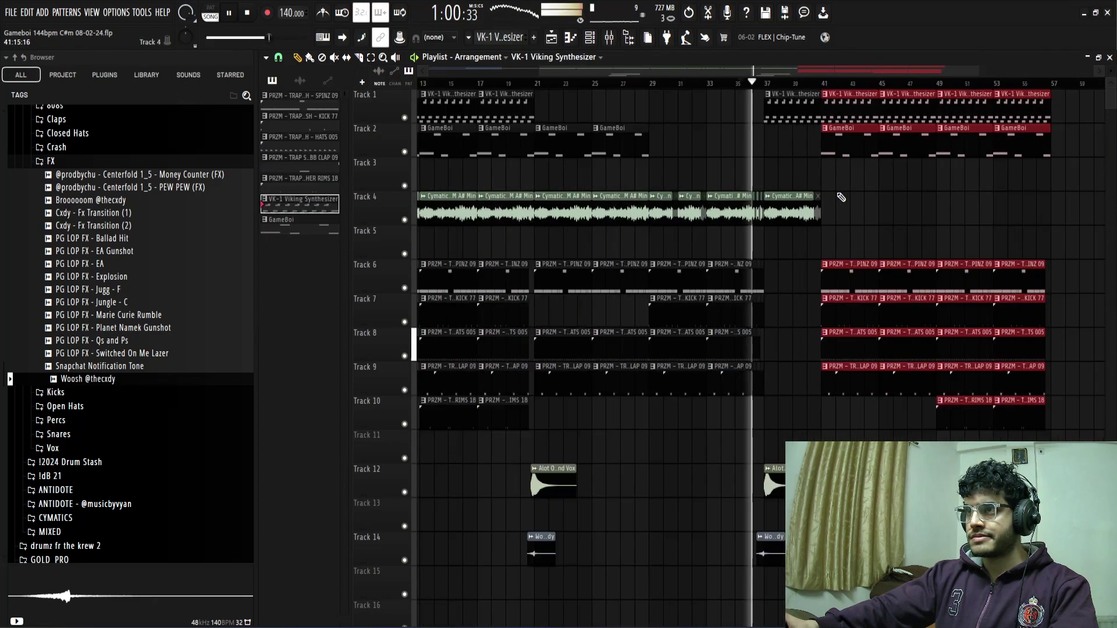
- Deselect the copied clips in bars 41 to 57 and save the project
scroll(841, 198, "down", 2)
left_click(949, 199, "ctrl")
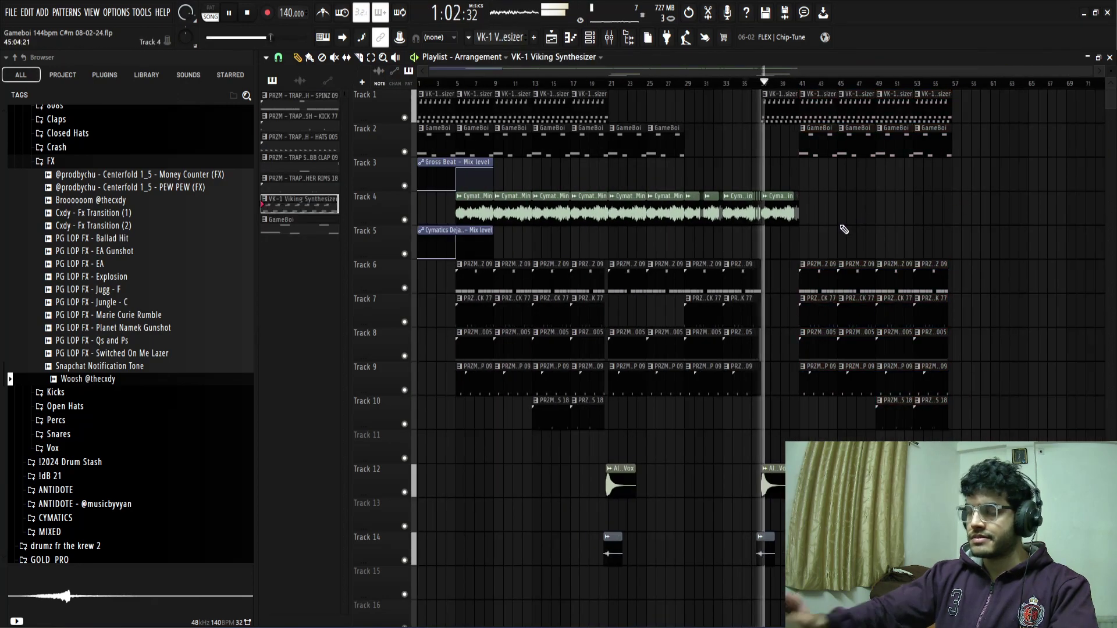
key("ctrl+s")
scroll(844, 229, "up", 1)
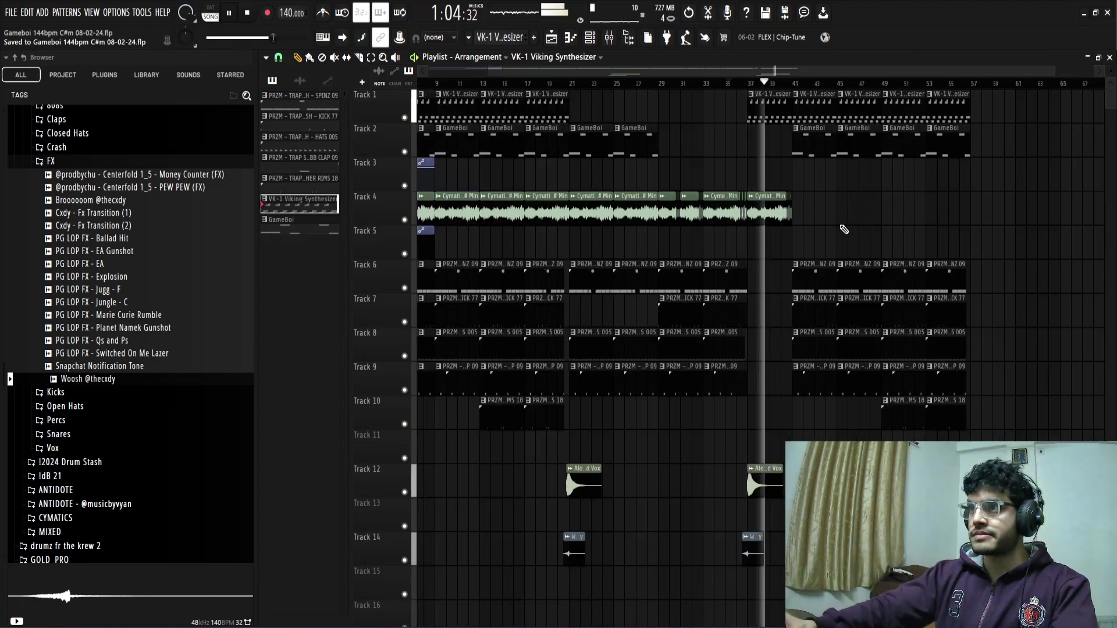
- Trim the starts of the SPINZ 09, KICK 77, HATS 005 and BB CLAP 09 clips at bar 41 to halfway through bar 42
scroll(844, 230, "up", 3)
scroll(741, 206, "up", 3)
scroll(722, 214, "down", 3)
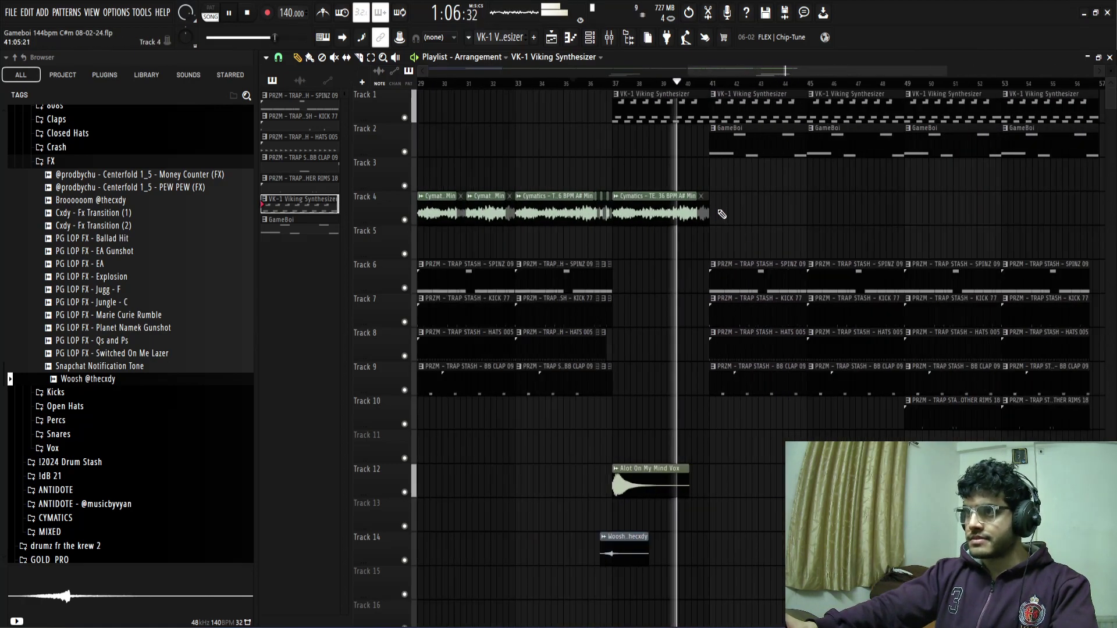
scroll(698, 233, "up", 3)
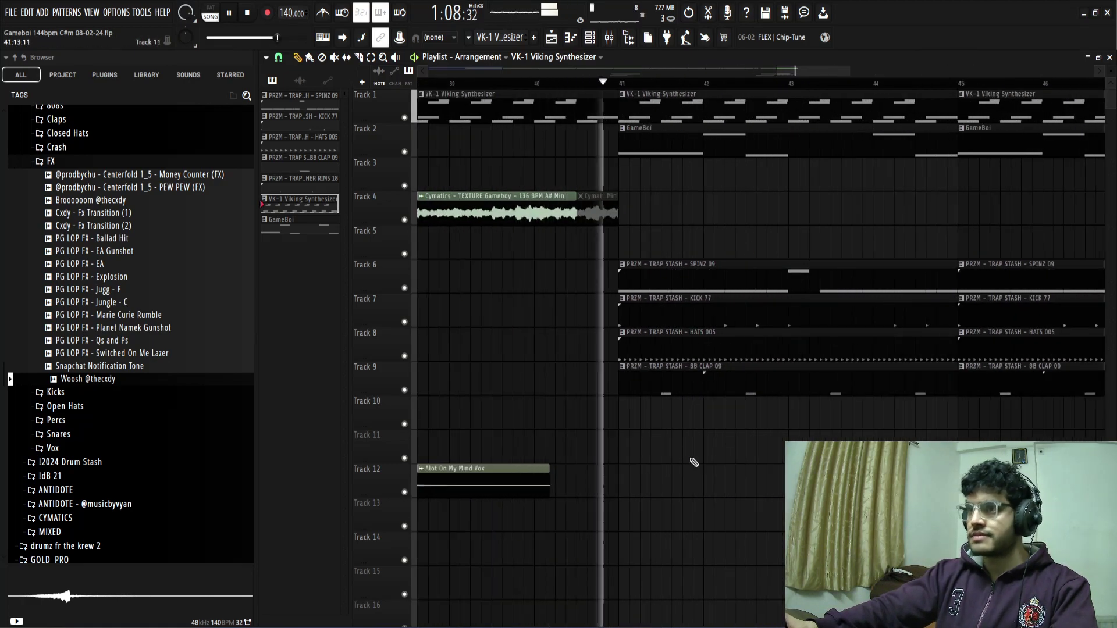
scroll(694, 463, "down", 5)
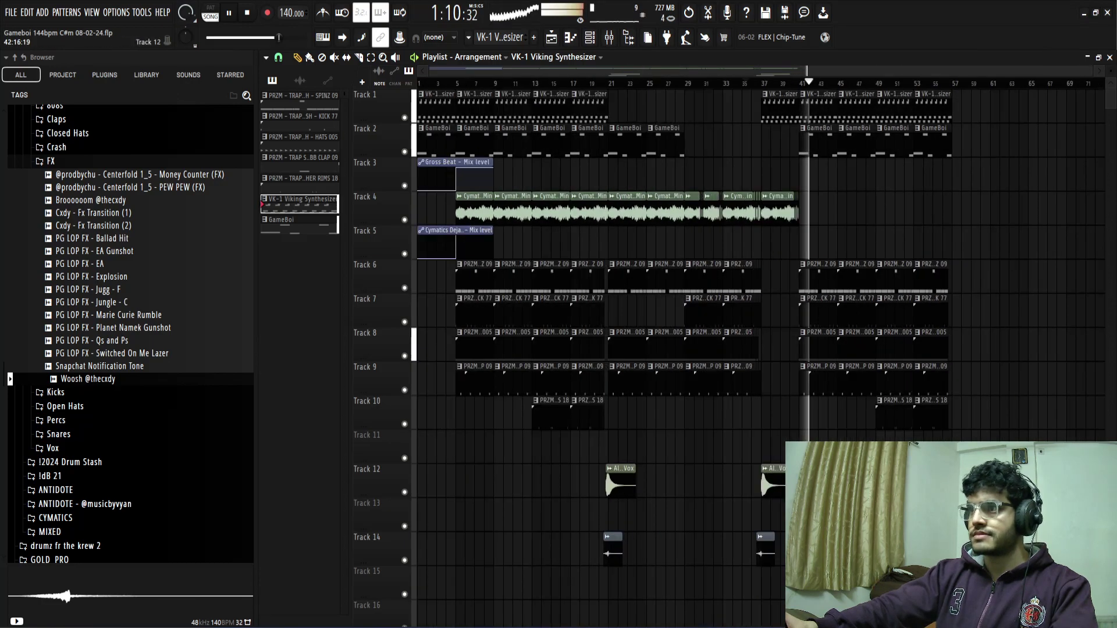
scroll(778, 462, "up", 5)
left_click_drag(771, 425, 743, 402)
key("ctrl+b")
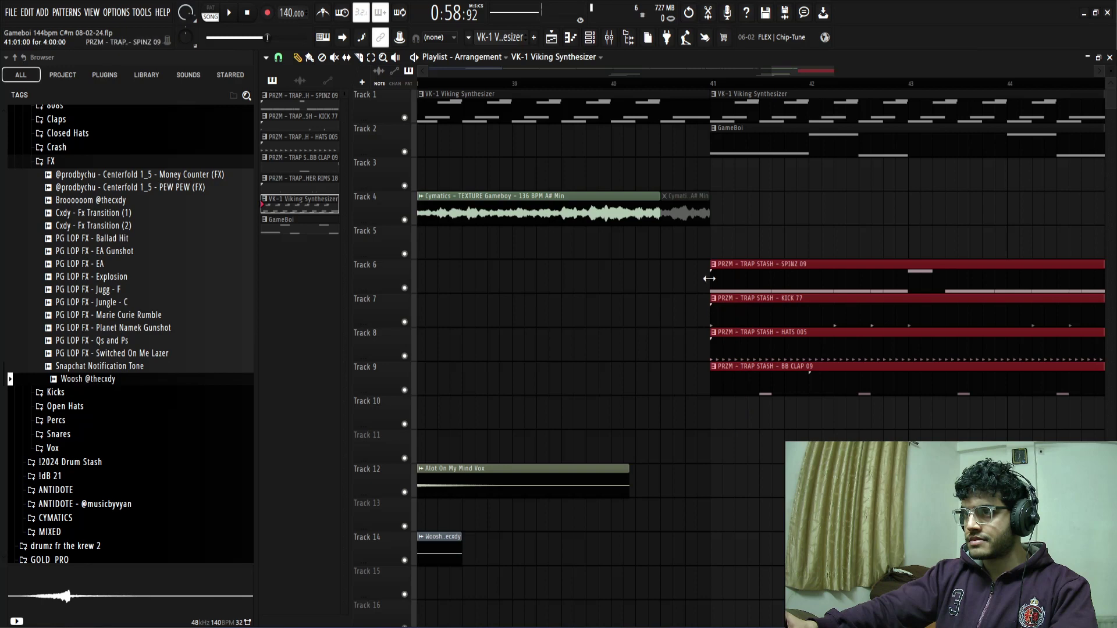
left_click_drag(709, 279, 830, 291)
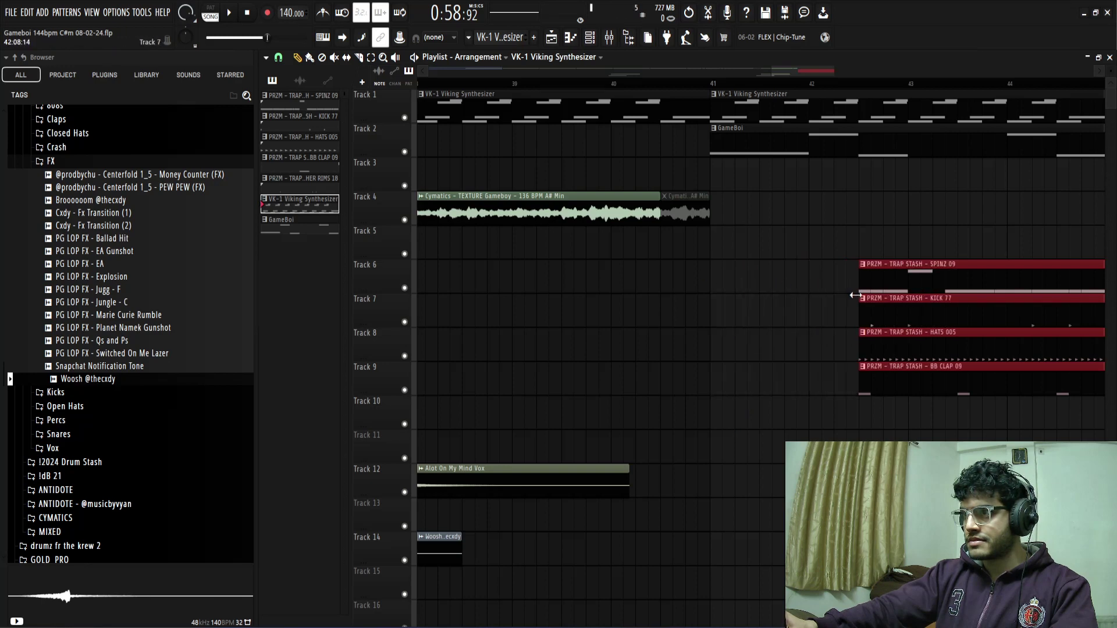
left_click(801, 253, "ctrl")
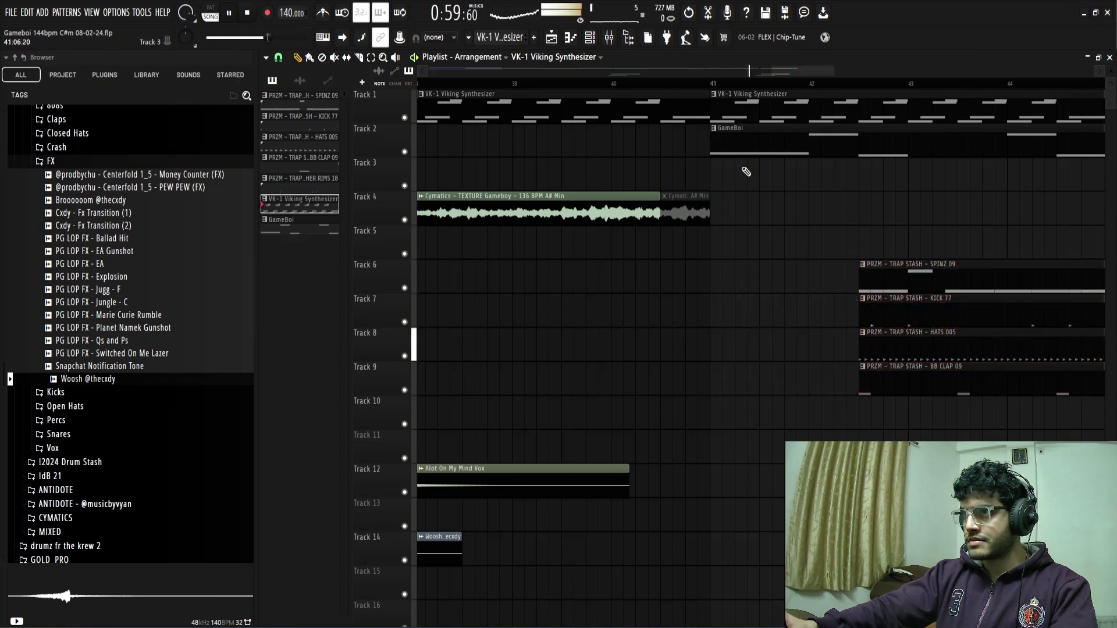
- Play the transition into bar 41 and trim the starts of the SPINZ 09 and KICK 77 clips to bar 43
left_click(613, 88)
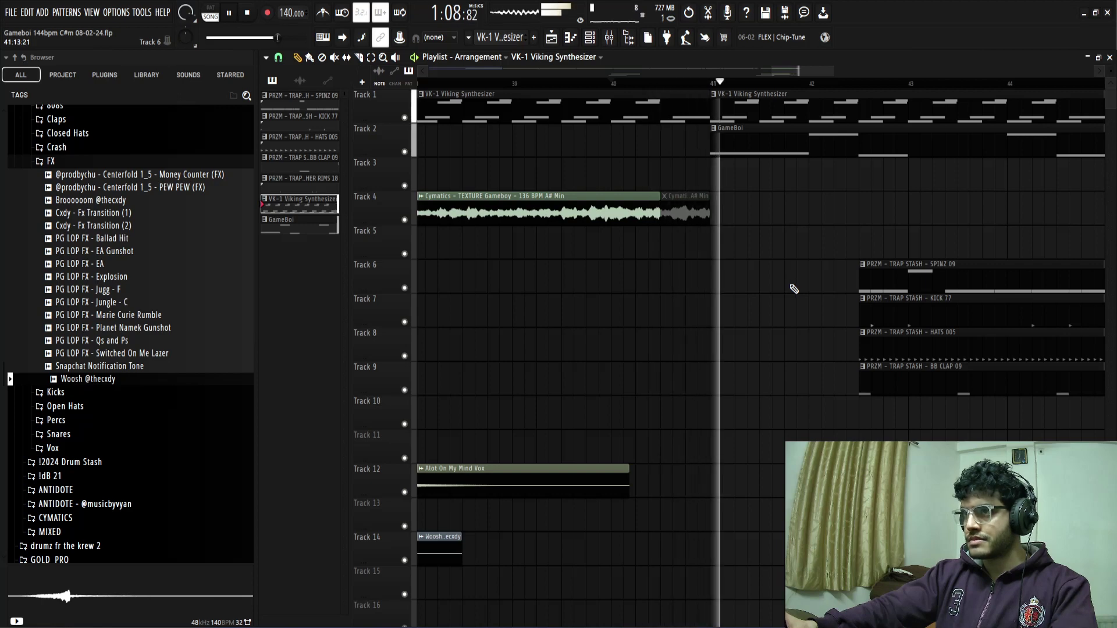
scroll(797, 294, "up", 4, "ctrl")
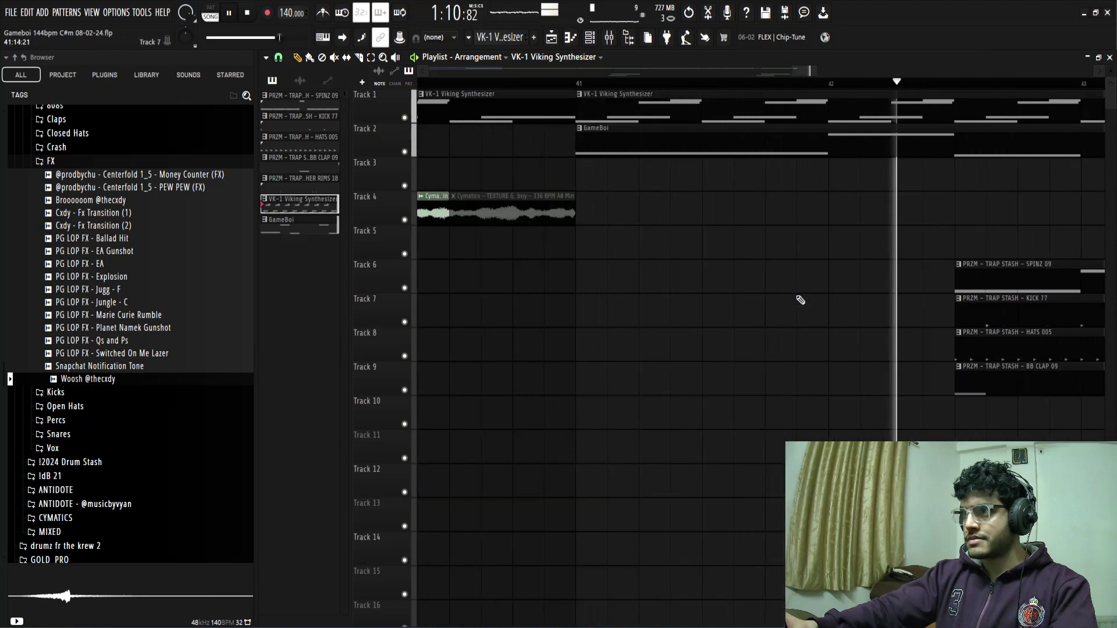
scroll(678, 337, "down", 3, "ctrl")
scroll(763, 428, "up", 2, "ctrl")
key("space")
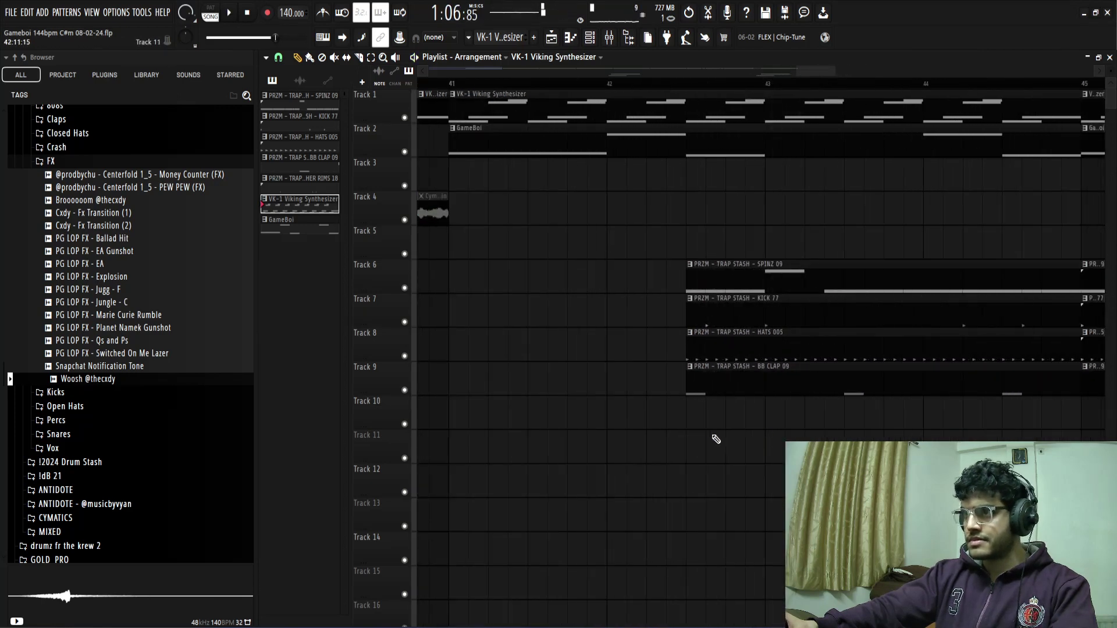
left_click_drag(717, 440, 765, 281)
left_click(680, 276, "ctrl")
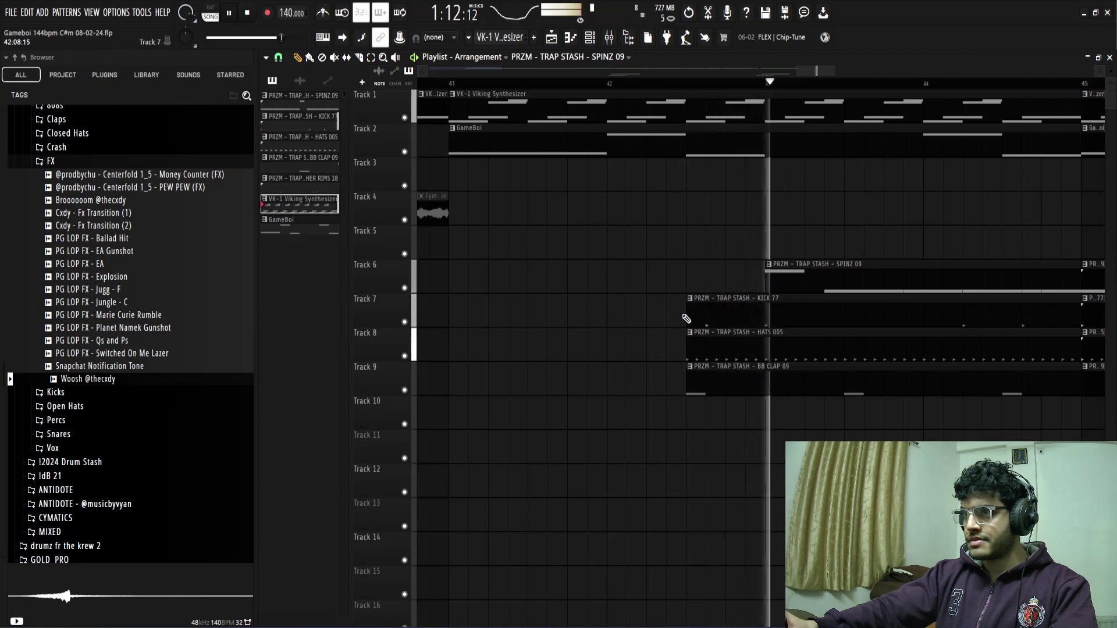
left_click_drag(682, 312, 763, 309)
key("space")
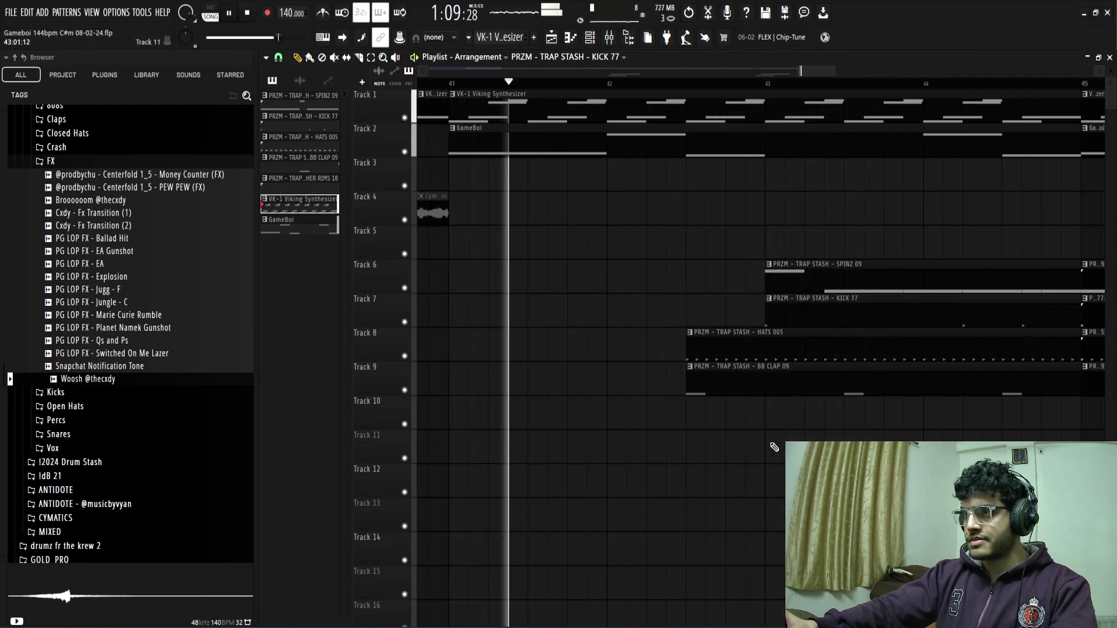
- Play bars 41 to 45 to check how the delayed drums and bass enter the second drop
scroll(766, 467, "up", 3)
scroll(766, 468, "down", 3)
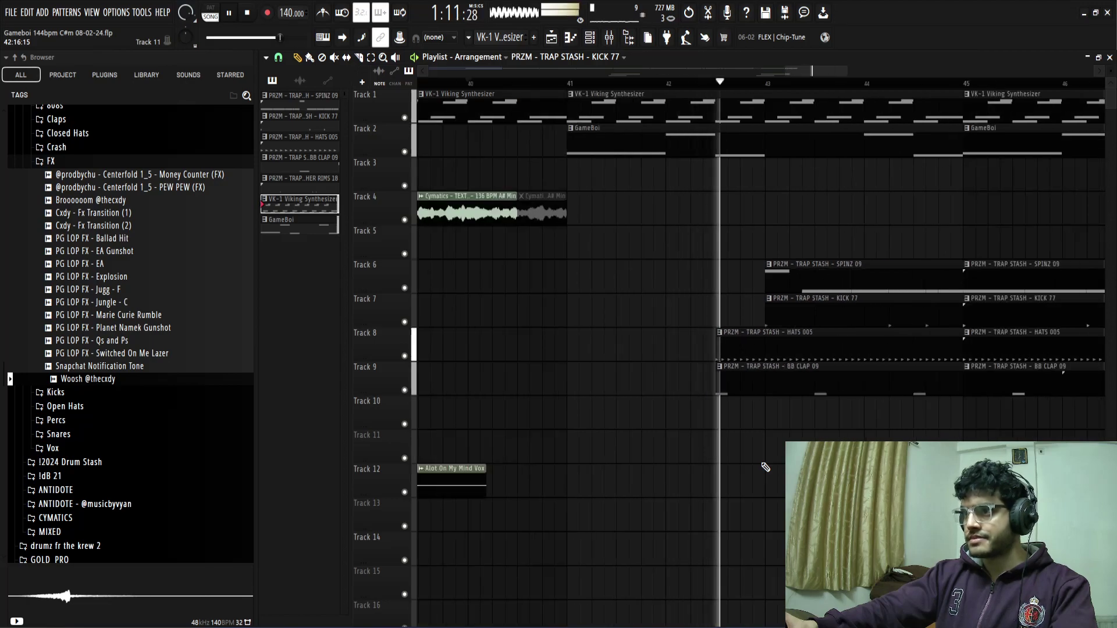
scroll(763, 469, "down", 2)
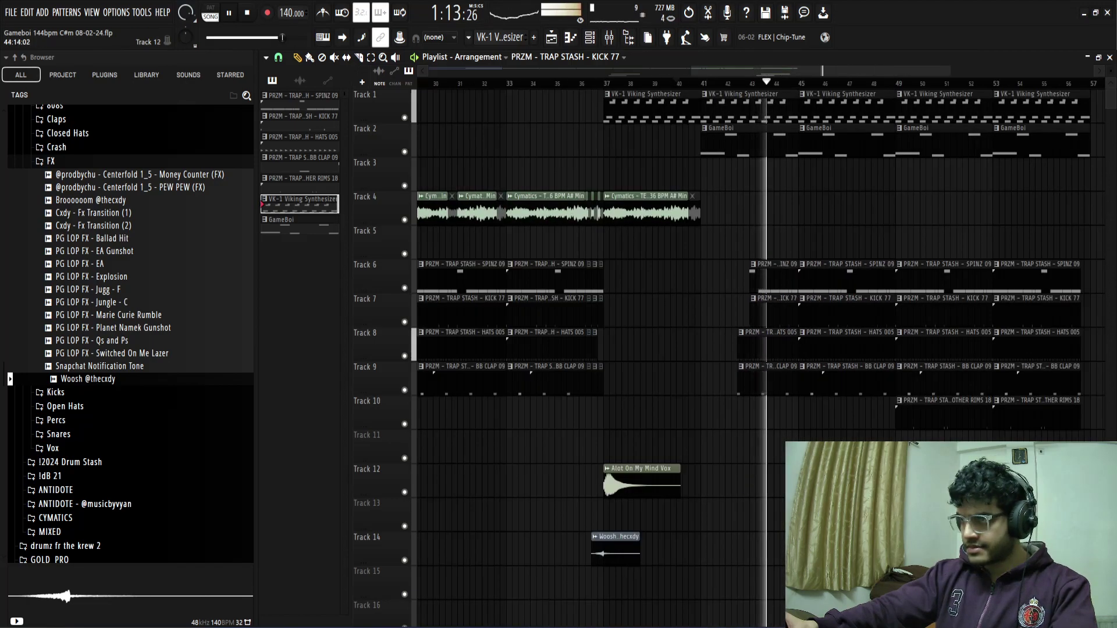
scroll(762, 469, "down", 3)
scroll(842, 478, "up", 3)
scroll(843, 479, "down", 3)
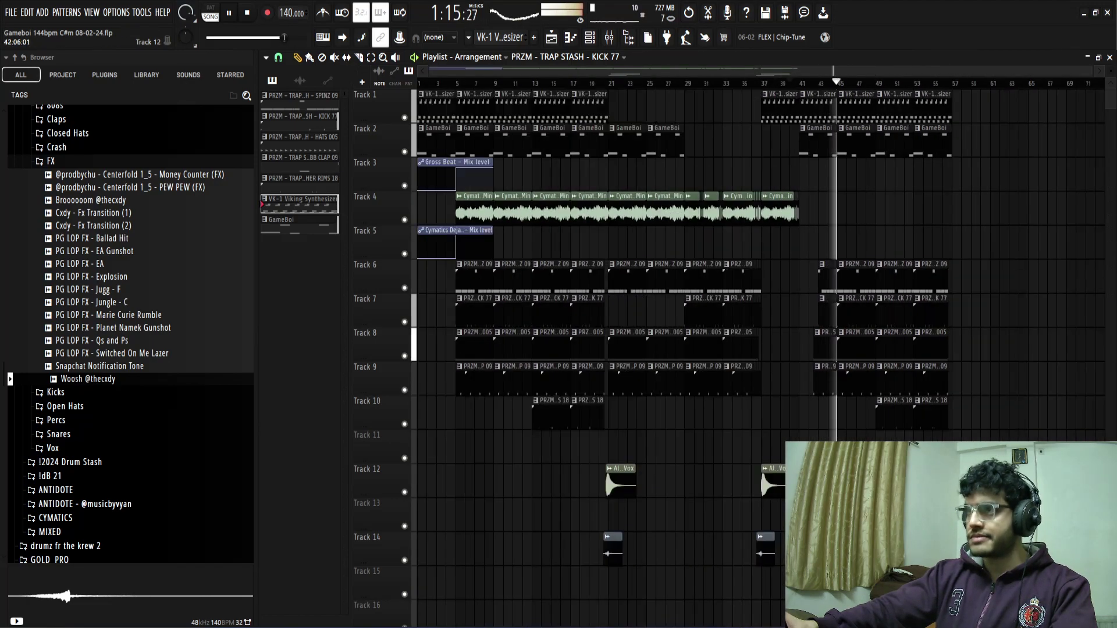
scroll(847, 480, "up", 3)
scroll(763, 487, "up", 2)
key("space")
key("space")
scroll(594, 221, "down", 1)
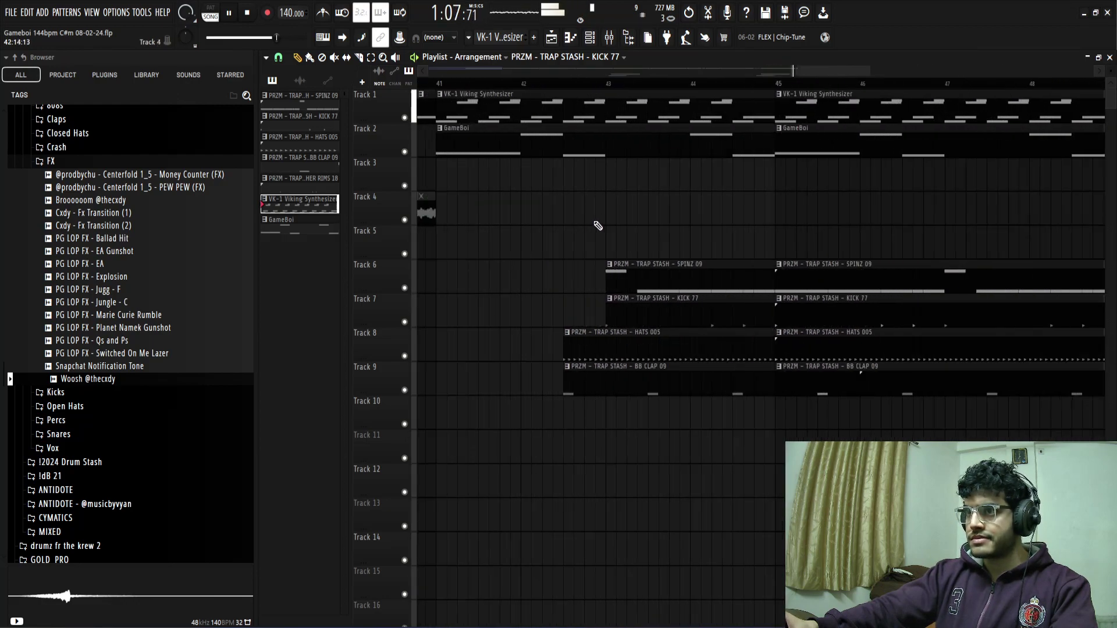
- Slice the VK-1 Viking Synthesizer clip on Track 1 halfway through bar 42 and at bar 43, and mute the slice between
scroll(572, 212, "up", 2)
left_click_drag(563, 123, 563, 113)
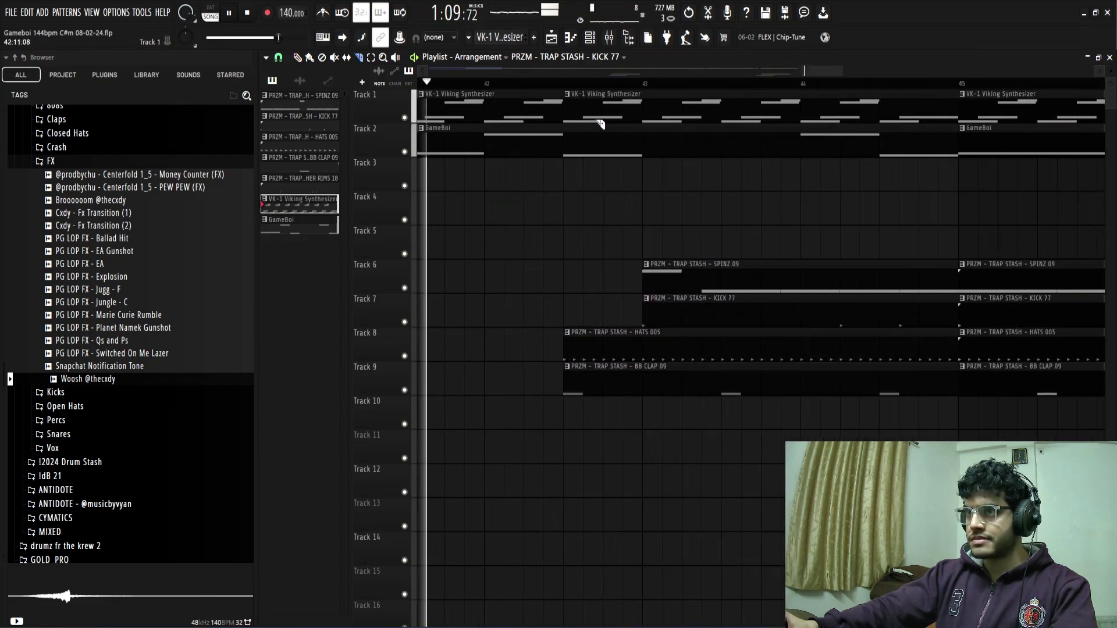
left_click_drag(643, 123, 643, 111)
key("t")
left_click(619, 112)
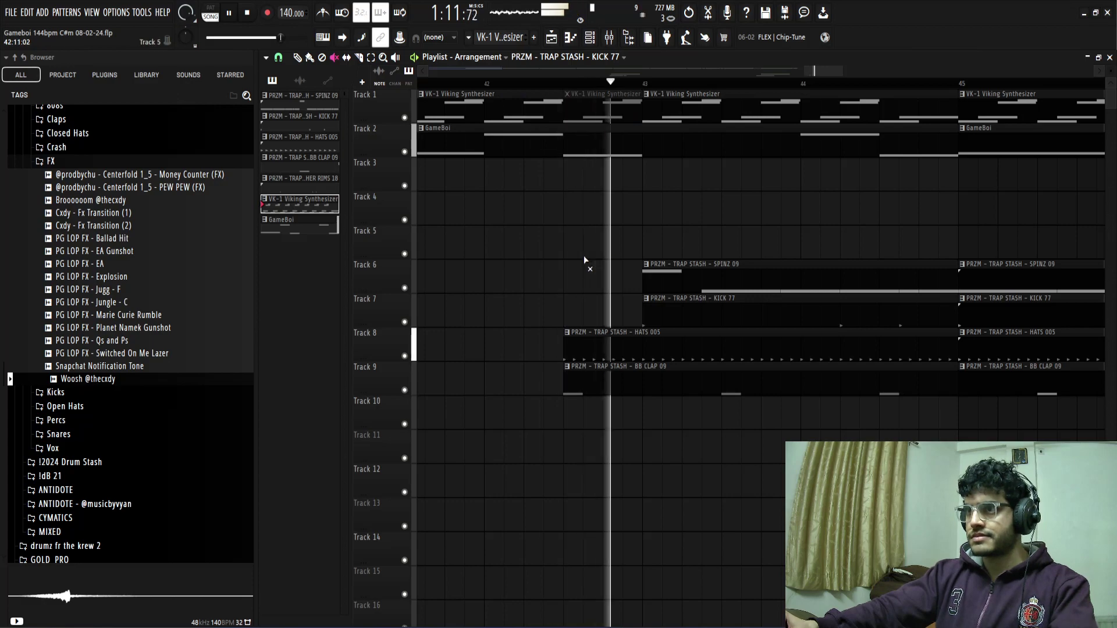
- Copy the GameBoi, texture, bass, drum, vox and woosh clips of bars 21 to 37 to start at bar 57
scroll(694, 242, "down", 2)
scroll(694, 233, "down", 4)
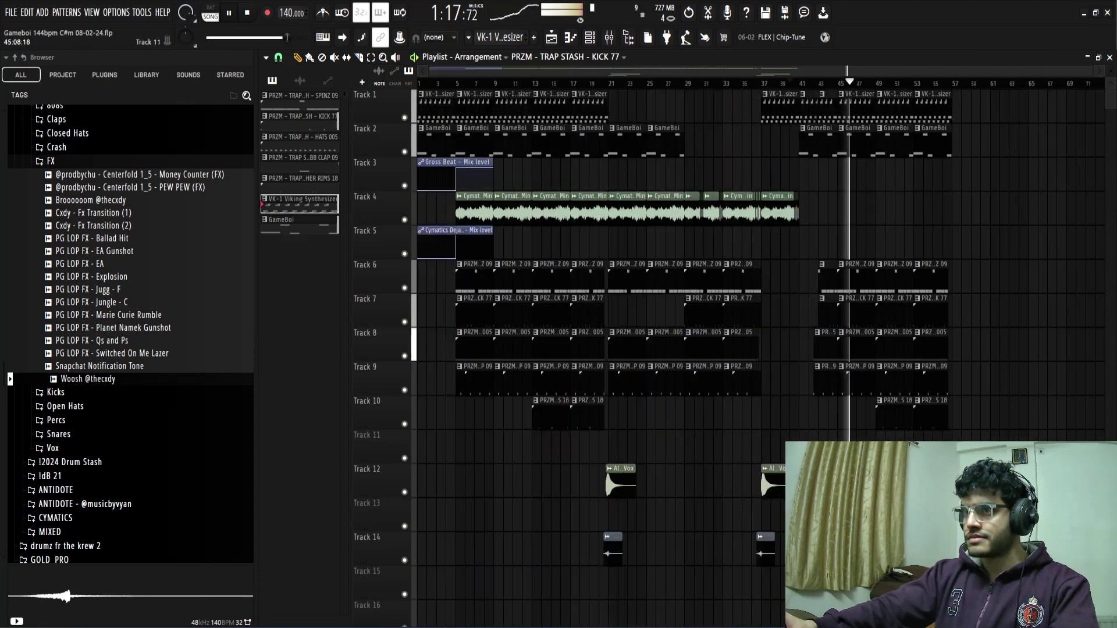
left_click_drag(624, 585, 659, 139)
left_click_drag(686, 428, 747, 264)
left_click_drag(688, 169, 758, 237)
mouse_move(625, 146)
left_mouse_down()
mouse_move(1009, 157)
mouse_move(958, 142)
mouse_move(906, 151)
left_mouse_up()
scroll(1004, 167, "up", 4)
scroll(899, 187, "down", 4)
scroll(1031, 161, "up", 5)
left_click(948, 169, "ctrl")
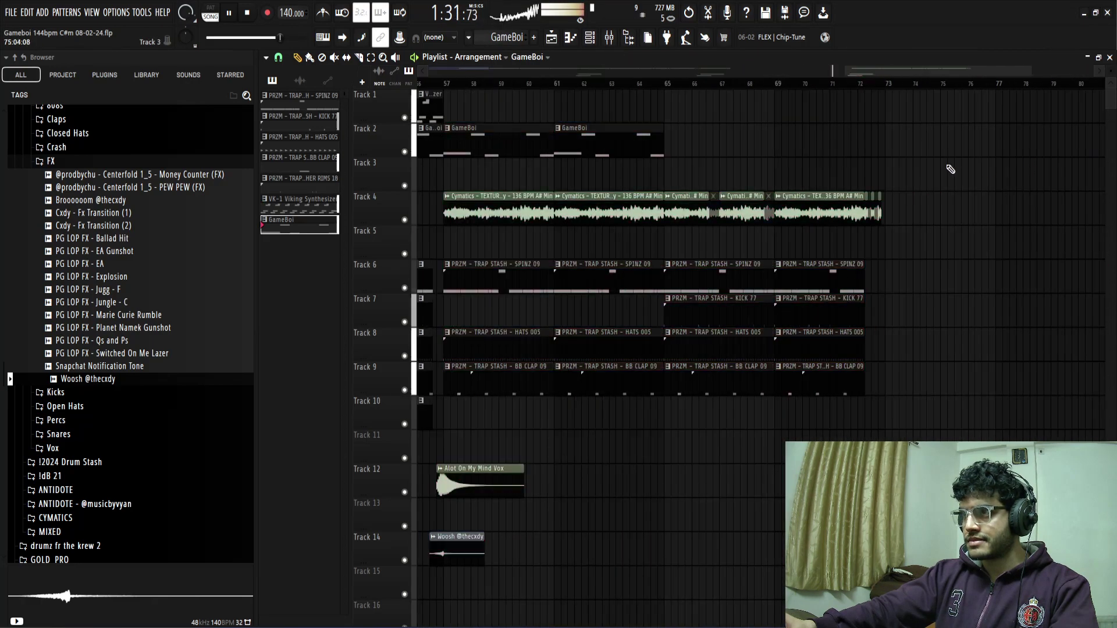
- Extend the last SPINZ 09 clip on Track 6 to bar 73 and add another copy from bar 73 to 77
scroll(900, 231, "up", 4)
scroll(900, 261, "down", 6)
scroll(890, 270, "up", 4)
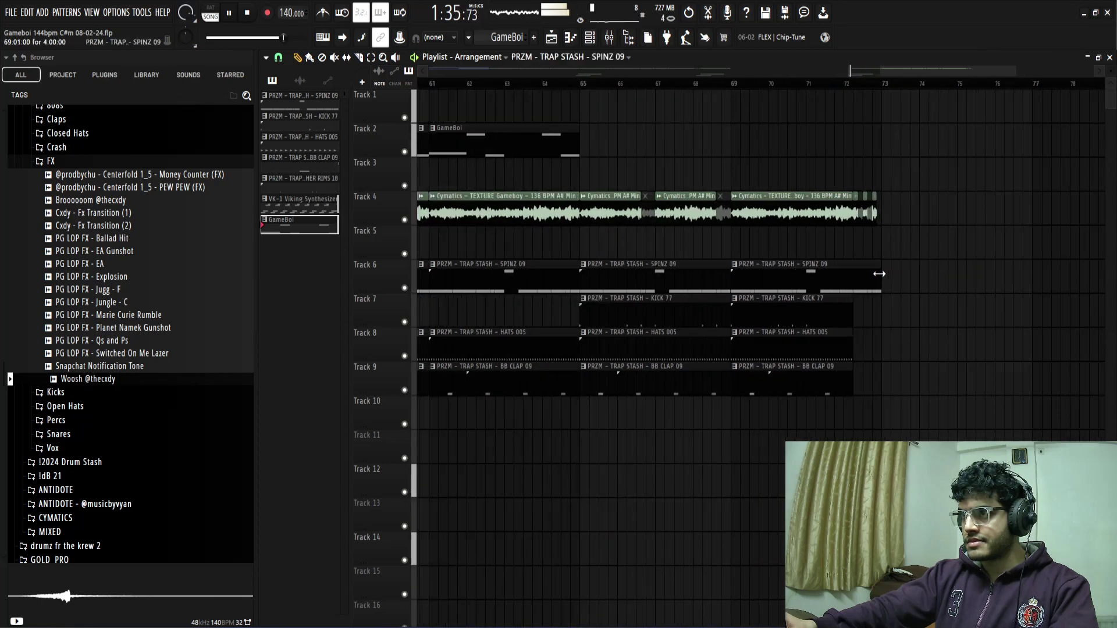
scroll(882, 268, "up", 4)
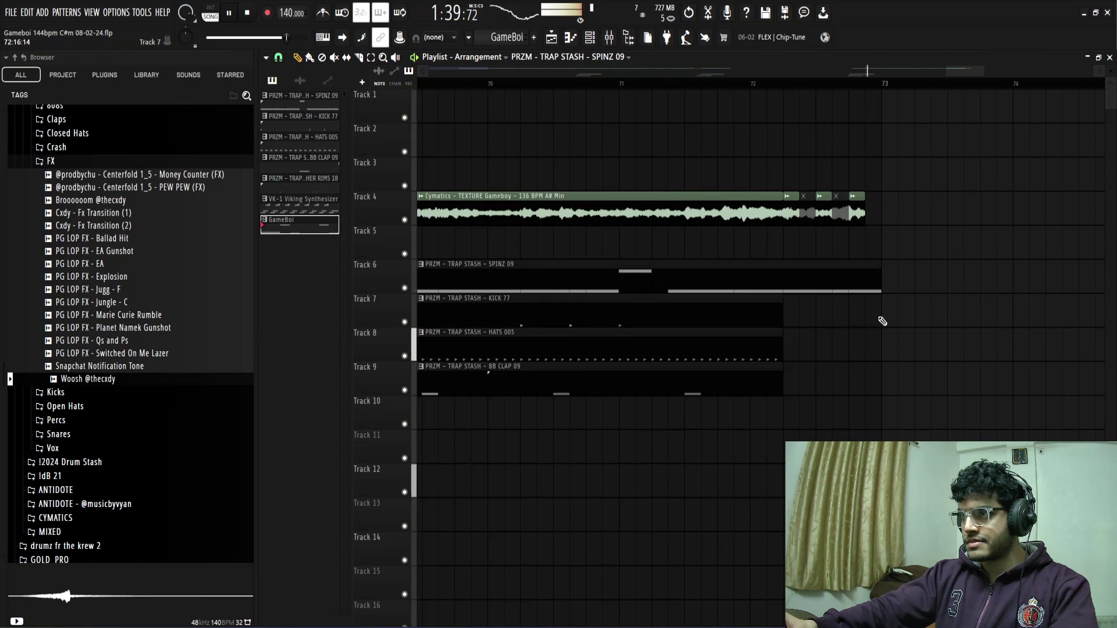
scroll(883, 322, "down", 4)
key("ctrl+b")
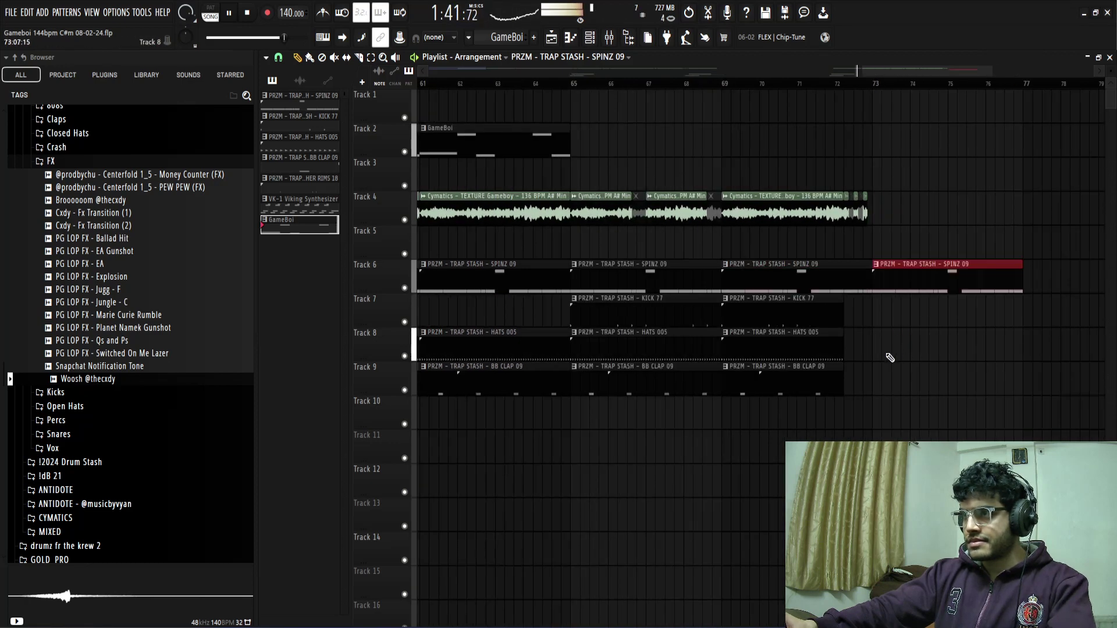
- Slice the SPINZ 09 clip just before bar 73 and delete slices to match the muted gaps in the Track 4 texture
scroll(849, 343, "up", 4)
scroll(777, 301, "up", 2)
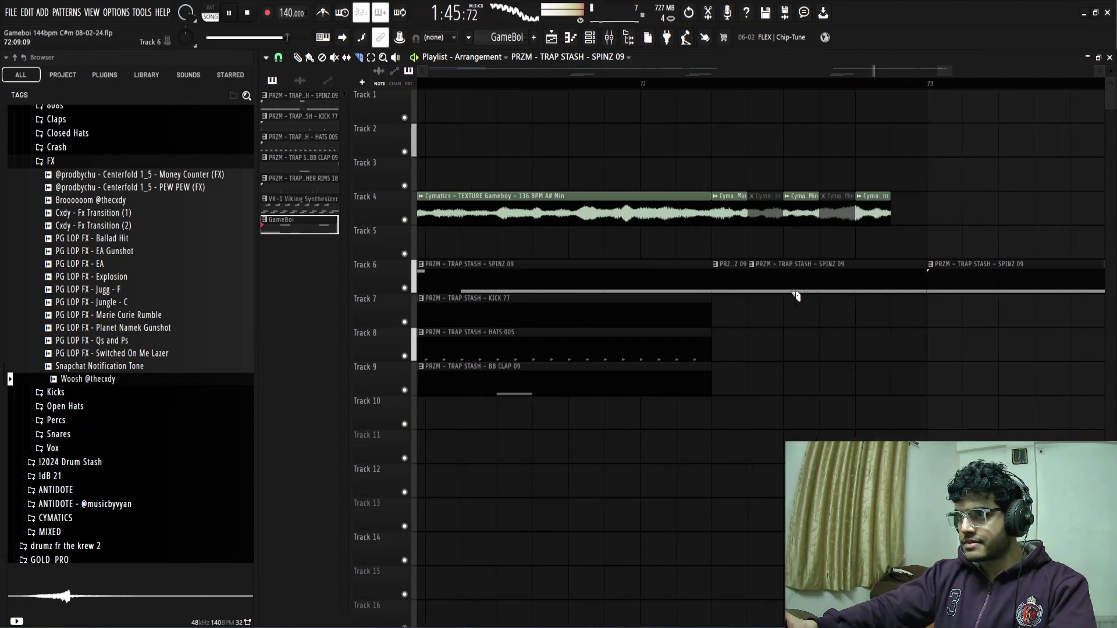
right_click(801, 286)
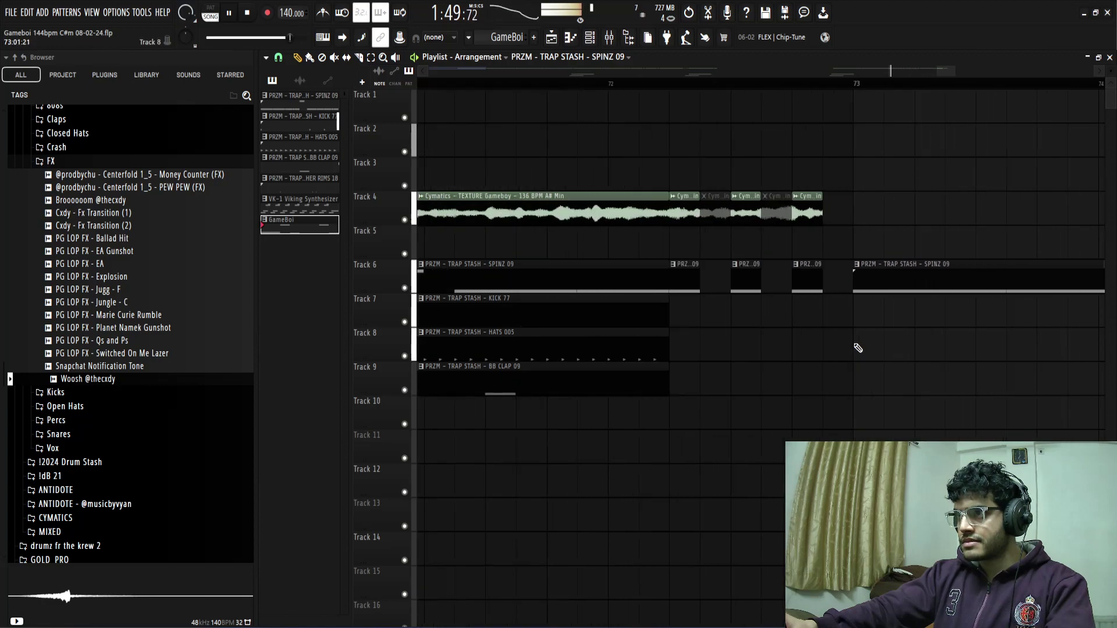
- Place a GameBoi clip on Track 2 from bar 73 to 77, above the SPINZ 09 clip
scroll(896, 382, "down", 8)
scroll(908, 368, "down", 5)
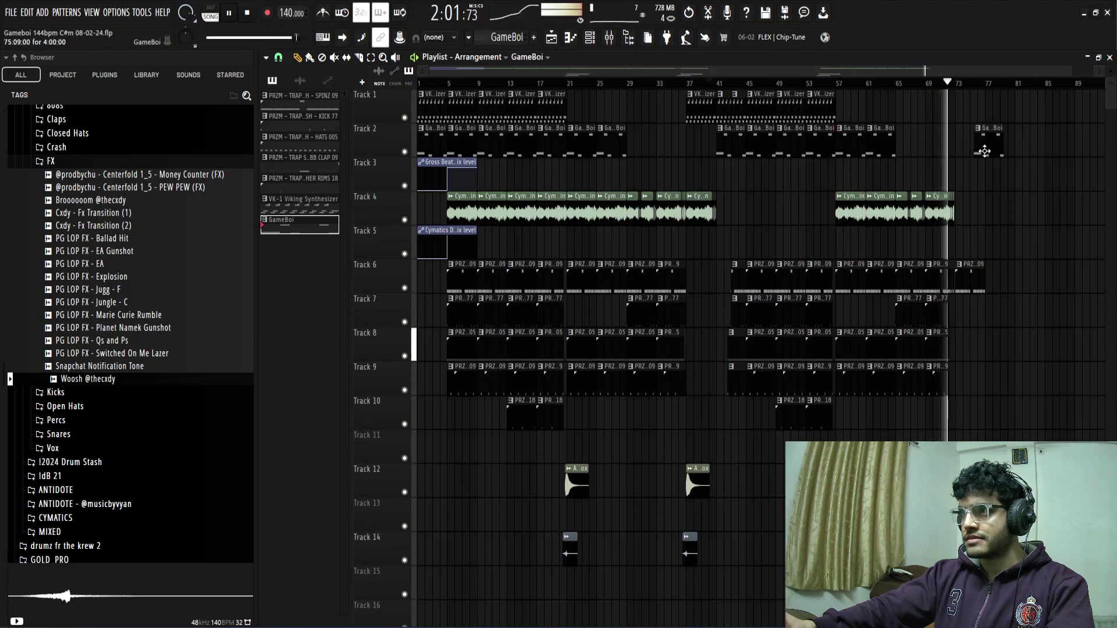
scroll(984, 151, "up", 5)
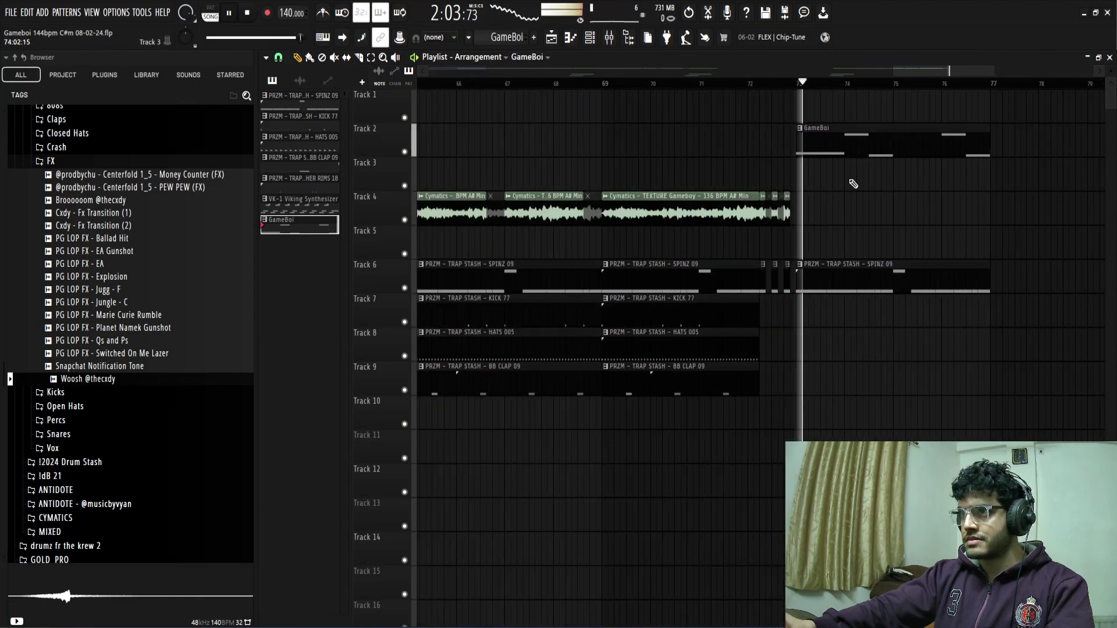
scroll(873, 217, "up", 4)
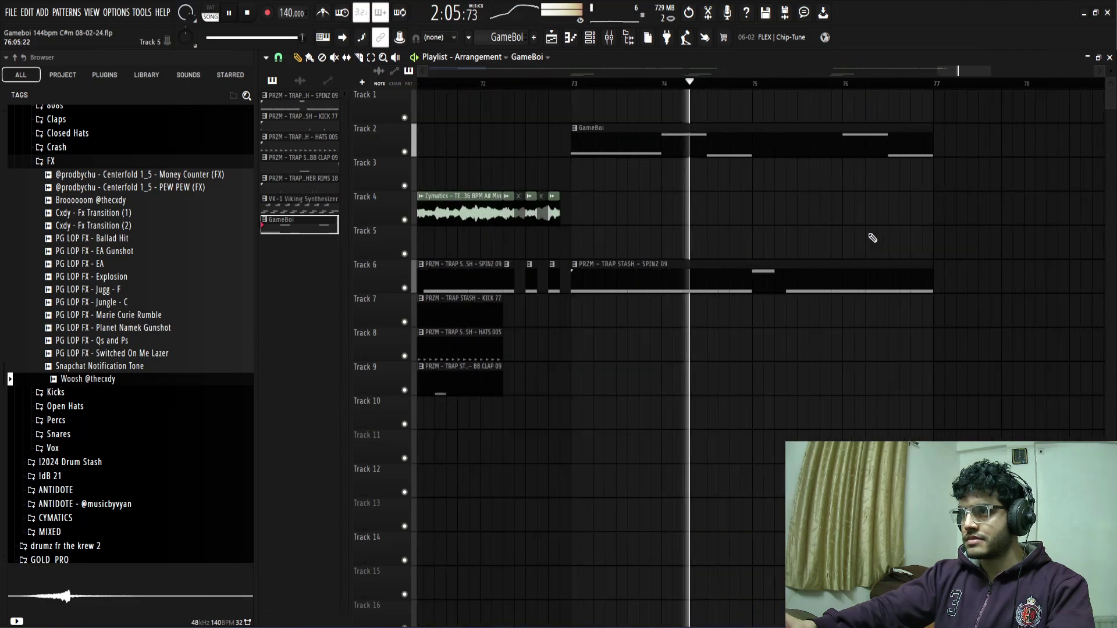
- Duplicate the GameBoi and SPINZ 09 clips of bars 73 to 77 into bars 77 to 81
scroll(889, 243, "down", 4)
scroll(890, 245, "up", 4)
scroll(899, 256, "down", 4)
scroll(890, 174, "up", 3)
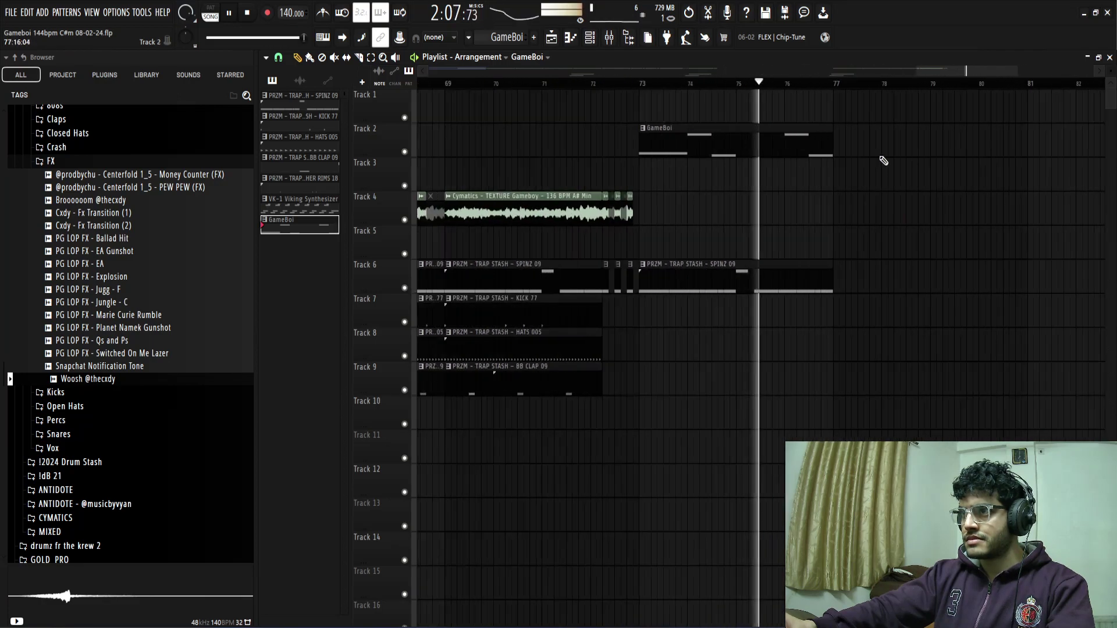
left_click_drag(875, 137, 742, 275)
key("ctrl+b")
scroll(828, 233, "down", 4)
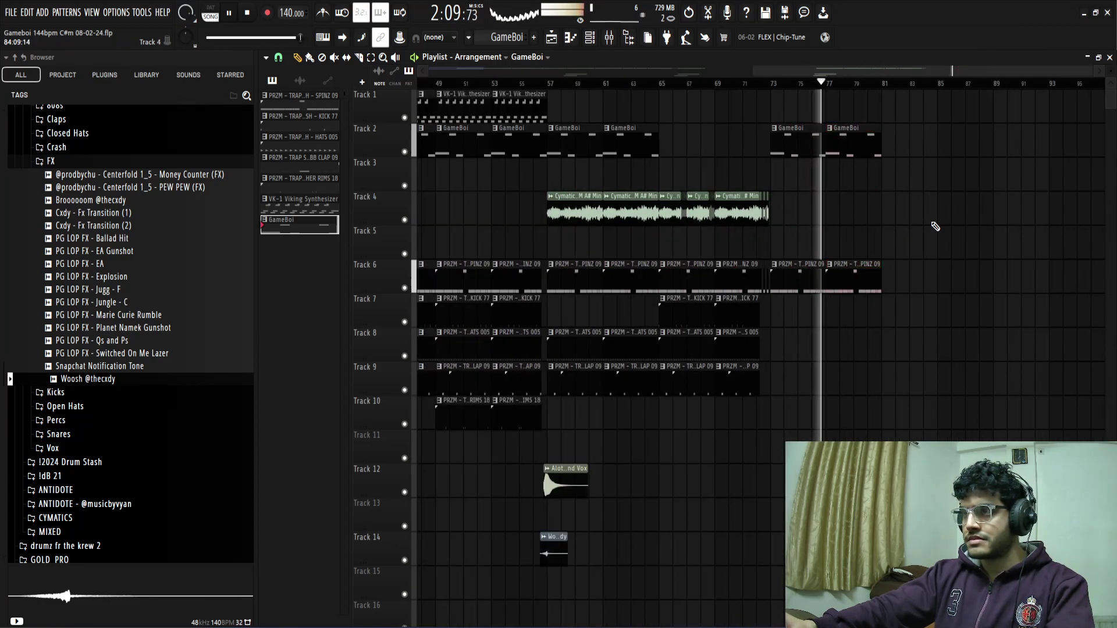
- Slice the last GameBoi clip halfway through bar 80, mute the slice before bar 81 and stop playback
scroll(873, 224, "up", 3)
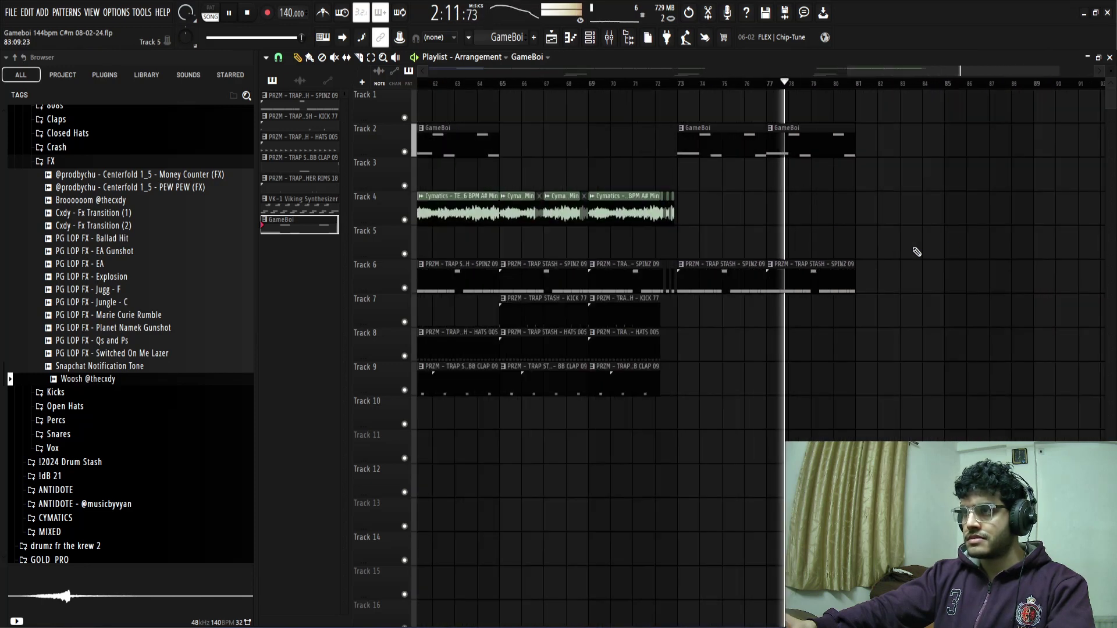
scroll(873, 256, "up", 5)
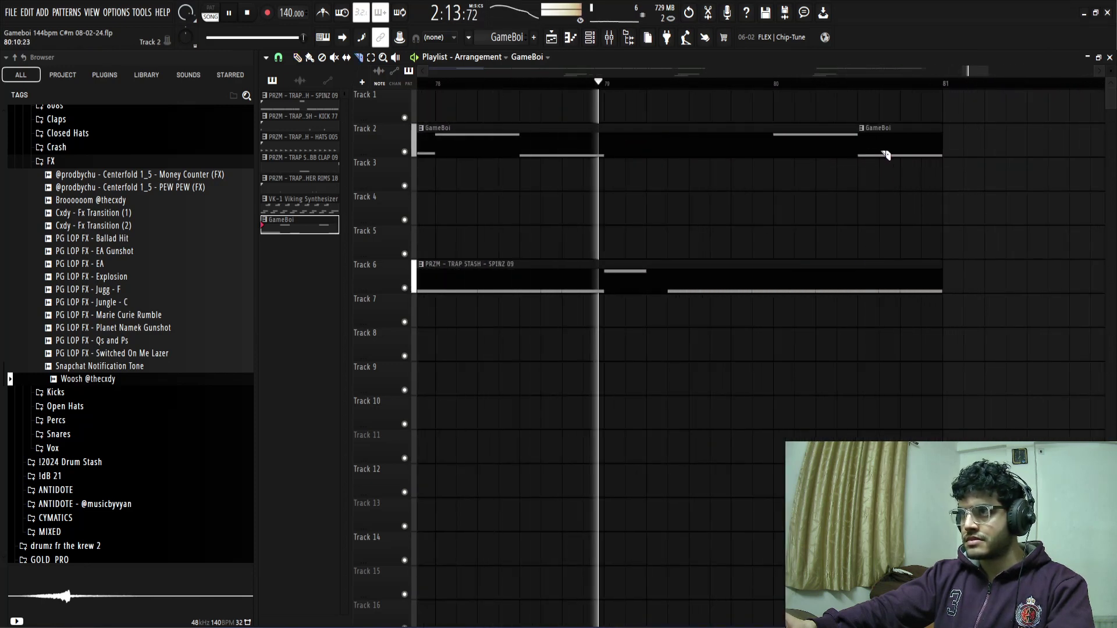
scroll(852, 212, "down", 6)
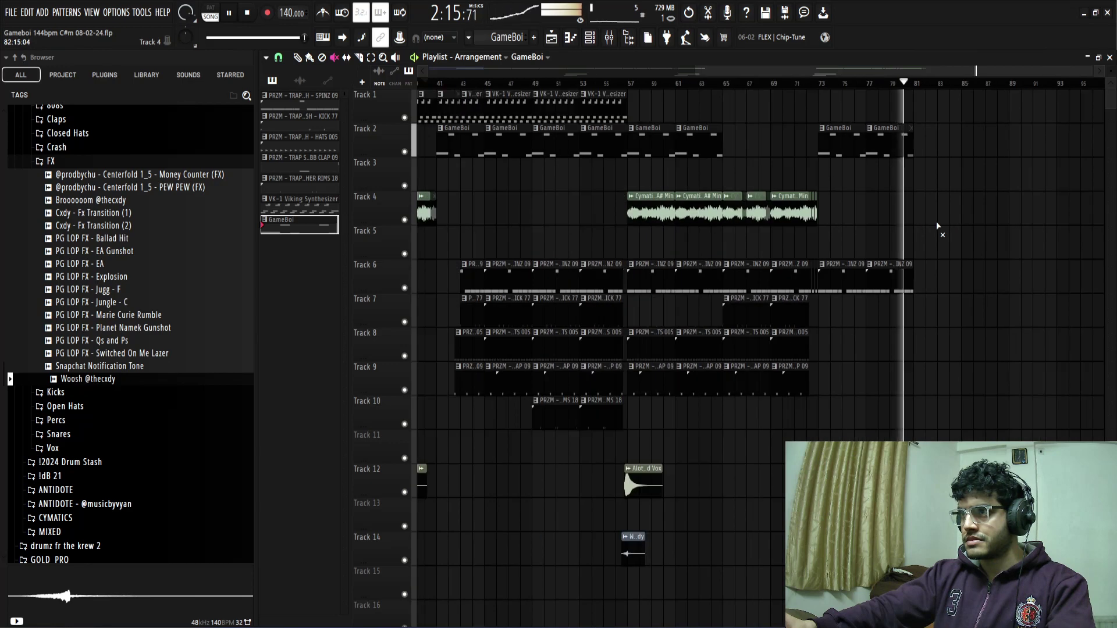
key("space")
- Copy the clips of bars 5 to 13 on Tracks 1, 2, 4 and 6 to 9 to start at bar 81 and deselect them
scroll(718, 395, "down", 3)
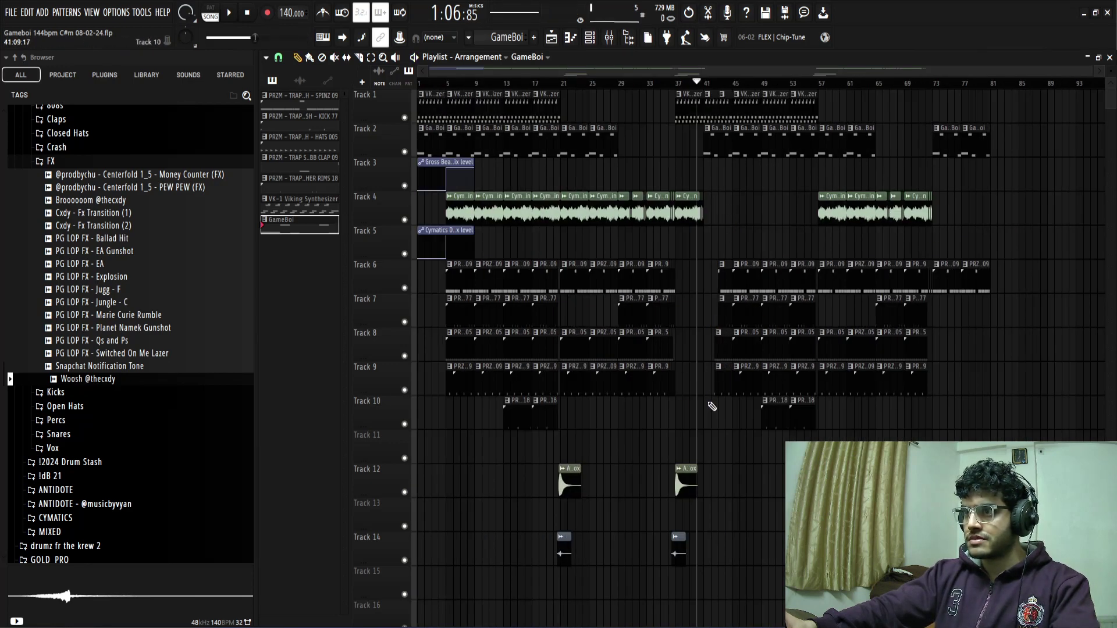
left_click_drag(461, 418, 494, 260)
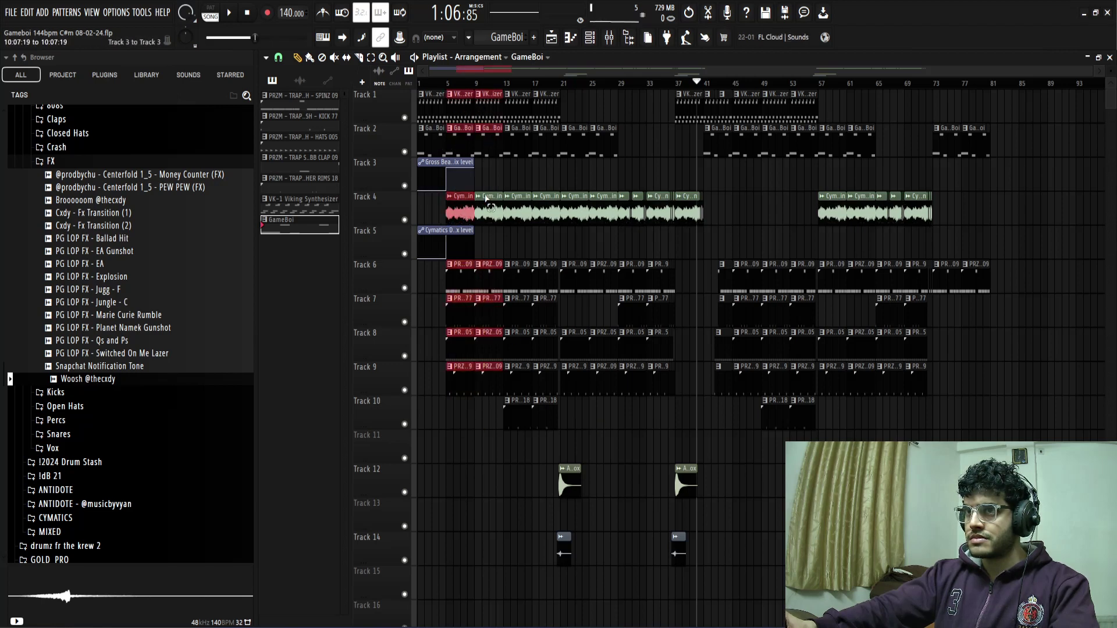
mouse_move(491, 128)
left_mouse_down()
mouse_move(1036, 142)
mouse_move(827, 142)
left_mouse_up()
left_click(711, 209, "ctrl")
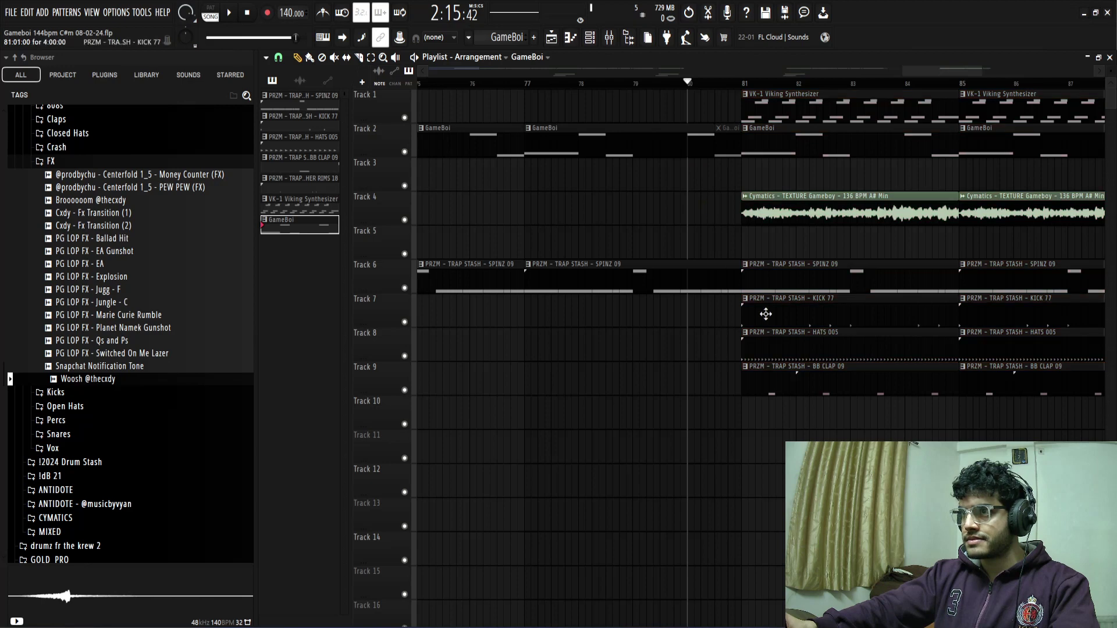
- In the final drop, mute the SPINZ 09 slice before bar 83, remove kicks before bar 83 and hats before mid-bar 82, and start claps mid-bar 81
left_click(775, 284)
scroll(831, 286, "up", 2)
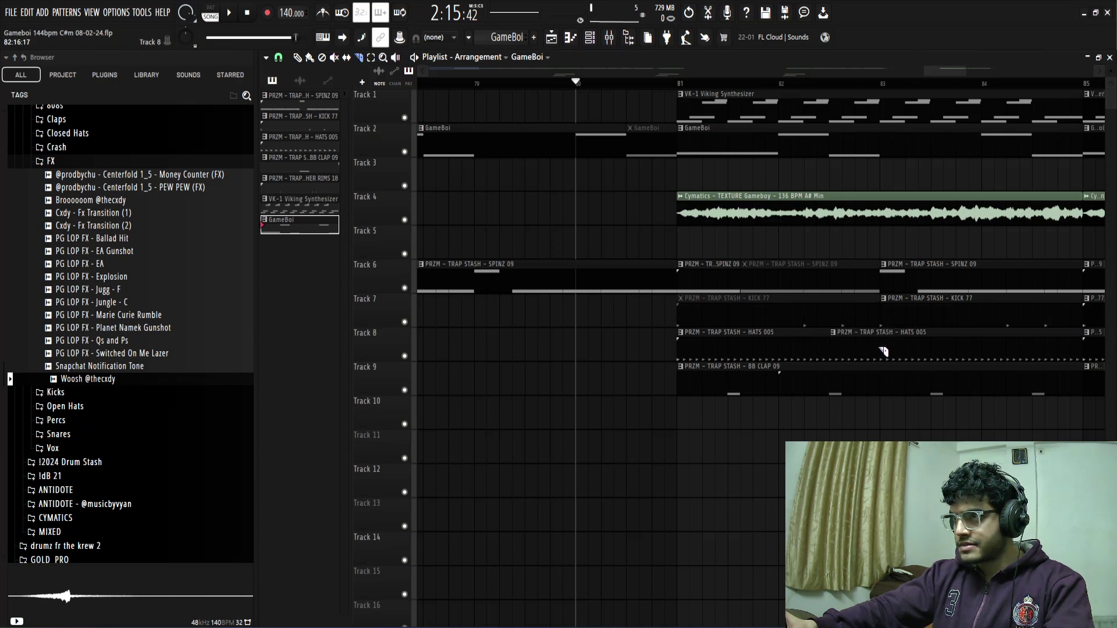
right_click(795, 352)
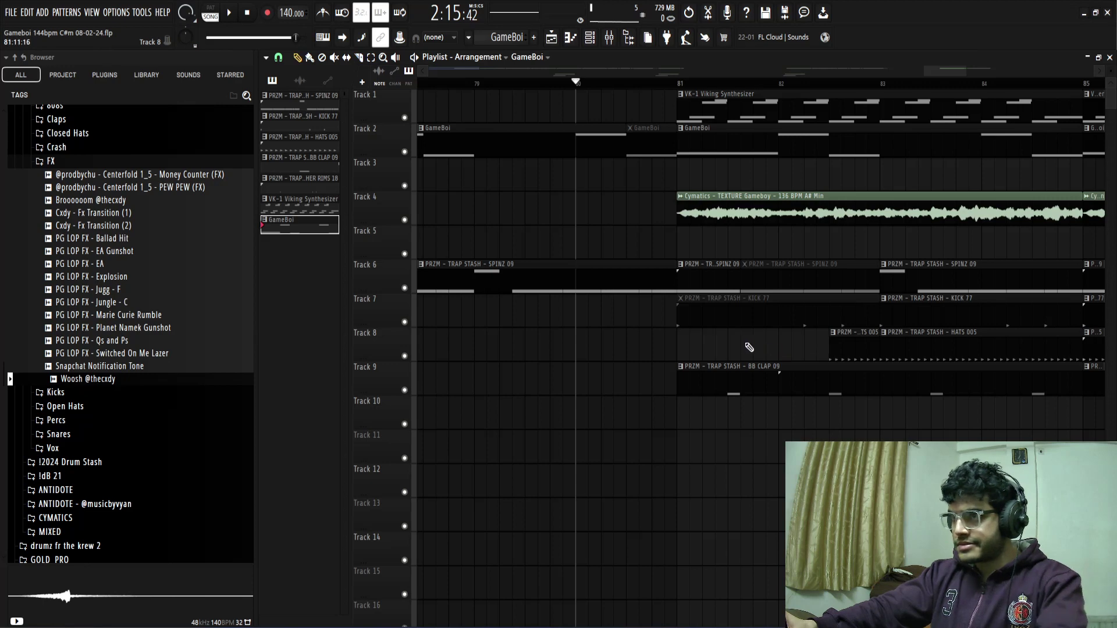
right_click(705, 322)
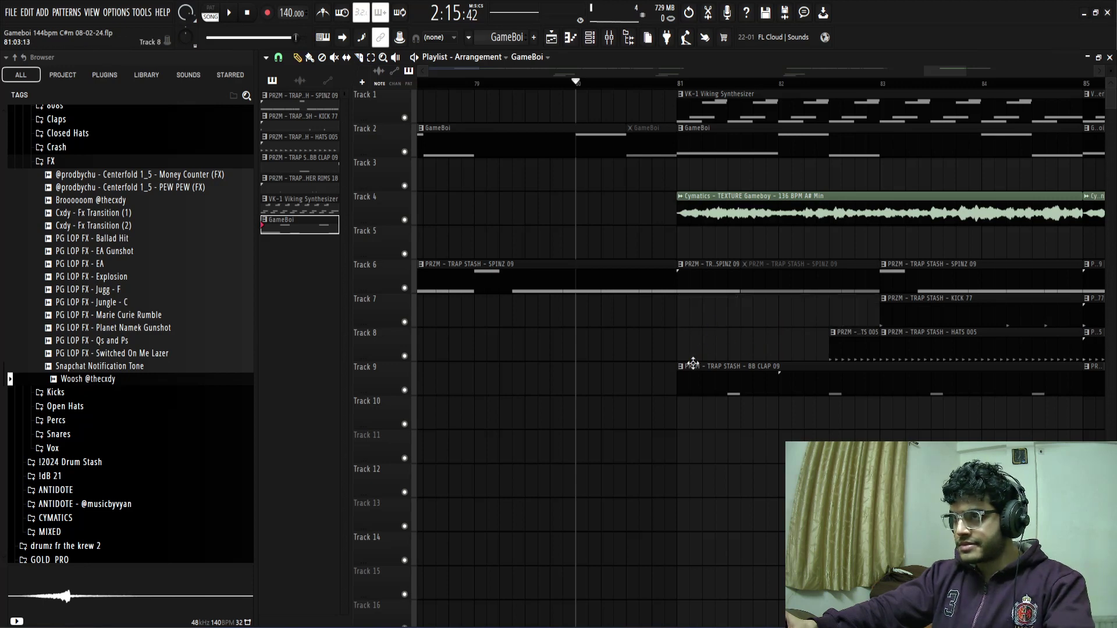
left_click_drag(679, 383, 721, 392)
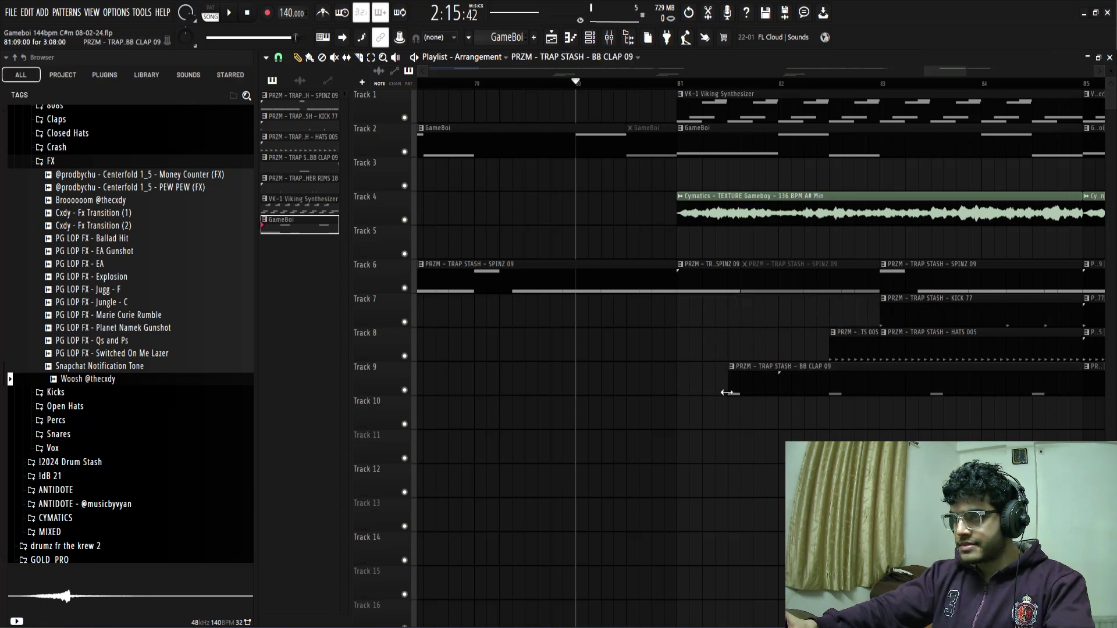
- Copy the OTHER RIMS 18 clip onto Track 10 from bar 81 to 85 and play the section
scroll(686, 419, "down", 6)
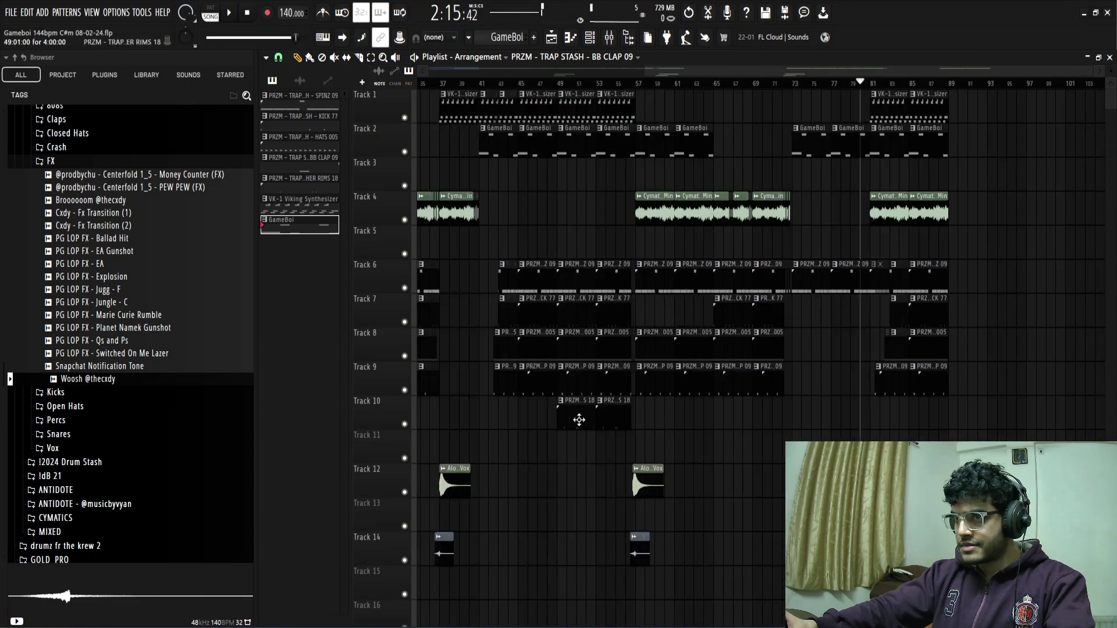
scroll(927, 429, "up", 4)
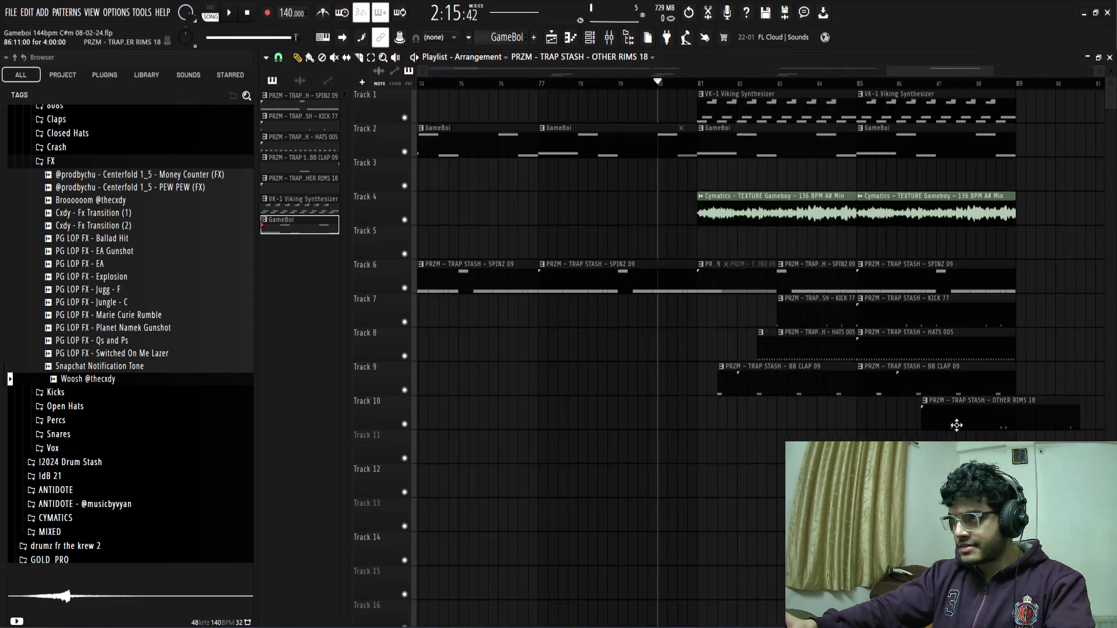
left_click_drag(955, 425, 751, 425)
scroll(737, 426, "down", 3)
key("space")
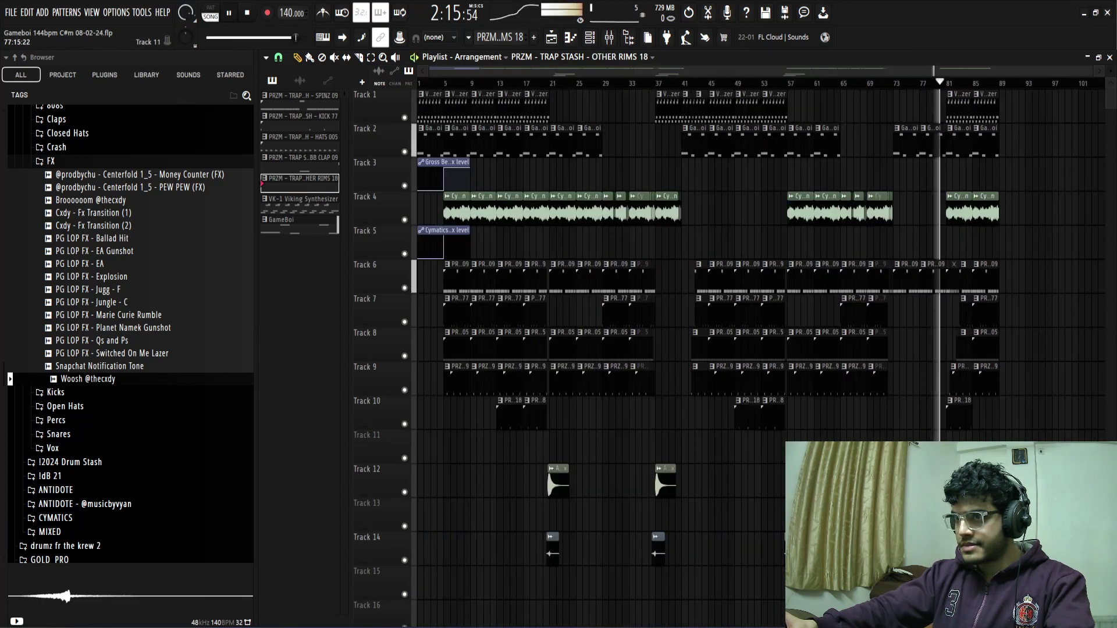
- Trim the first BB CLAP 09 clip on Track 9 to start at bar 82 while auditioning the drop
scroll(720, 466, "up", 4)
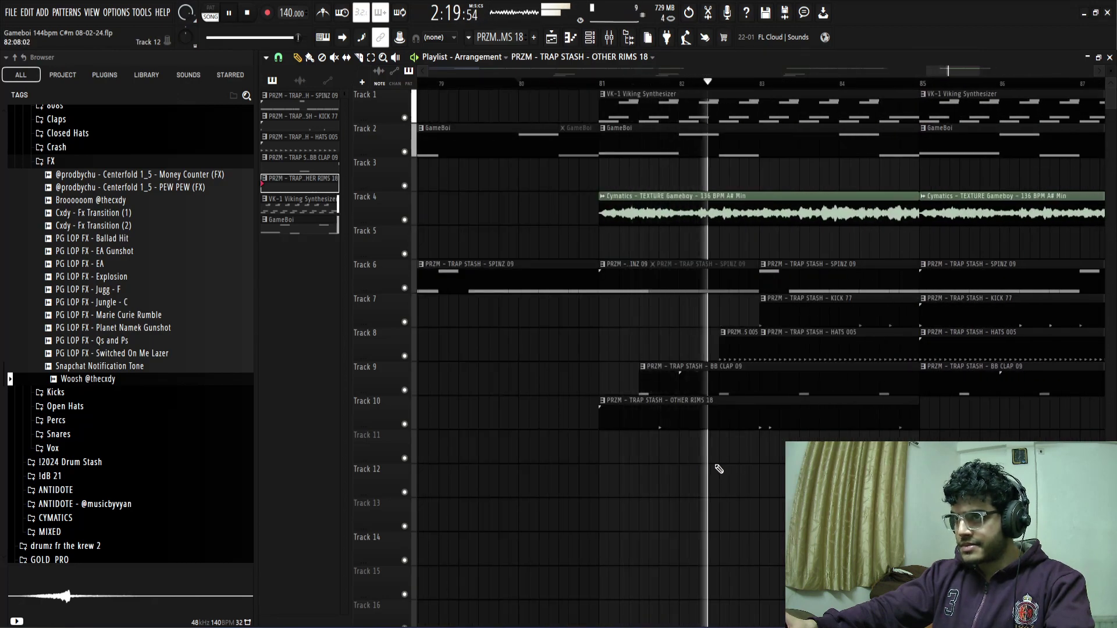
key("space")
key("space")
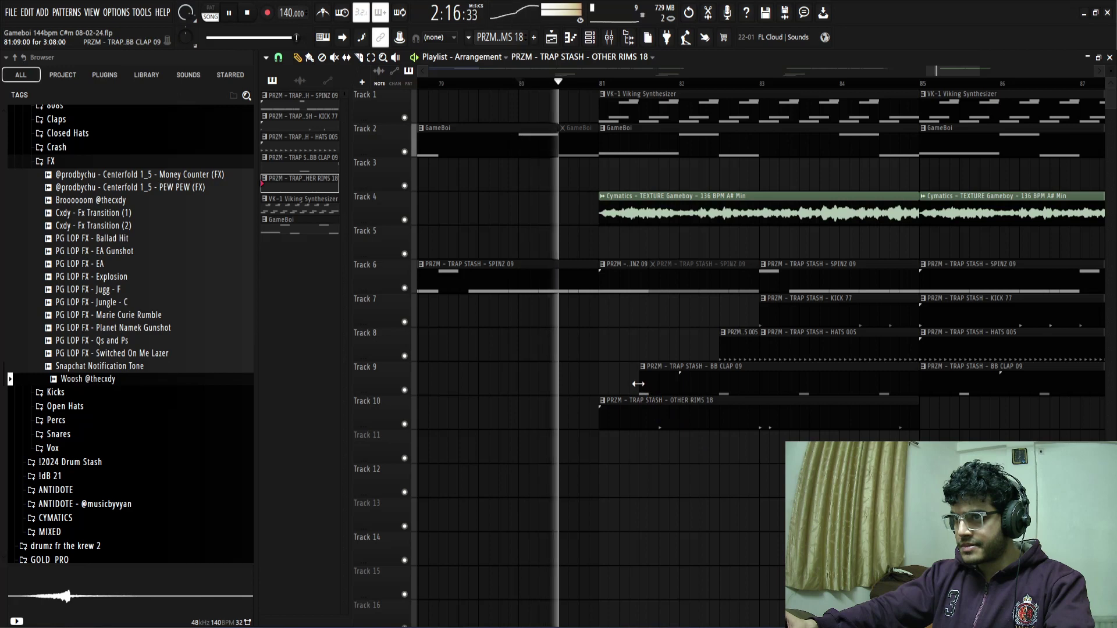
left_click_drag(640, 386, 677, 386)
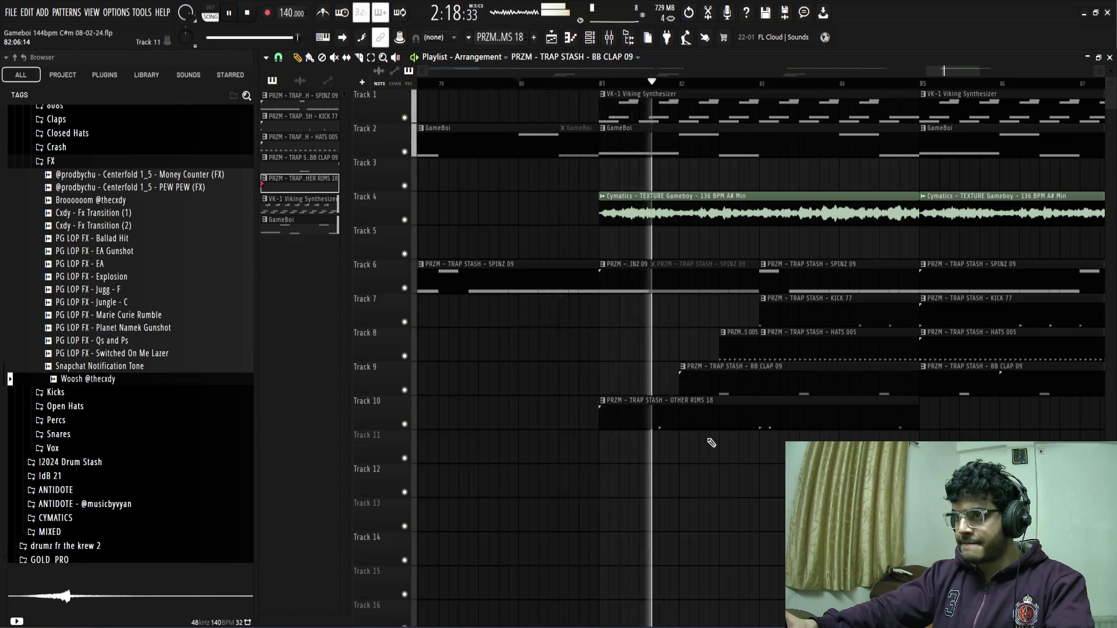
key("space")
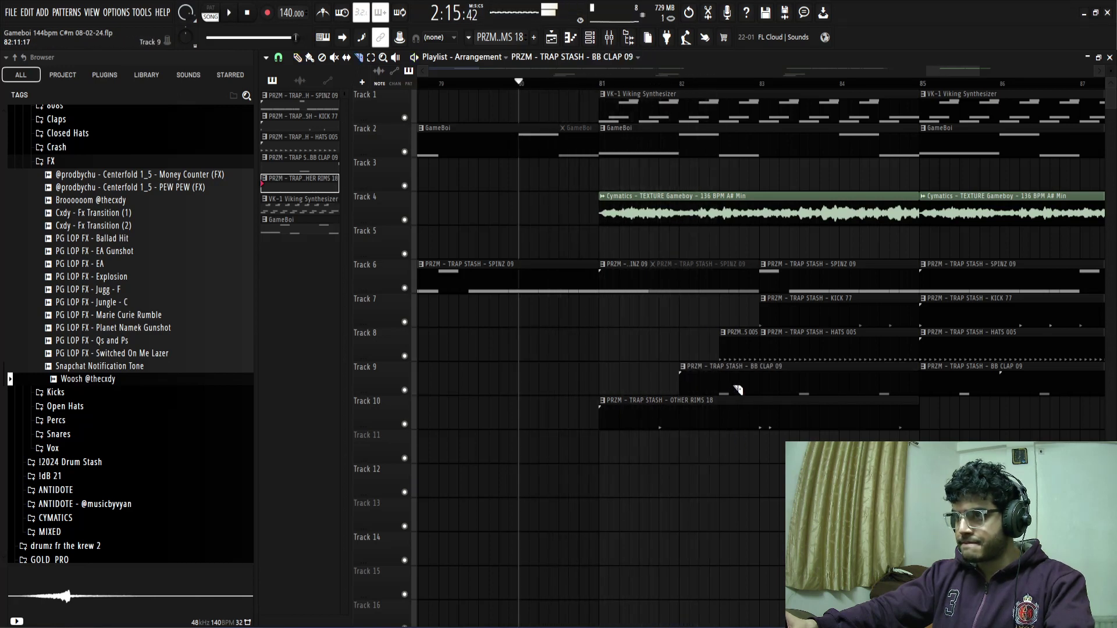
- Slice the clap in the second half of bar 82, and mute that half bar's slices on Tracks 1, 2 and 4
scroll(743, 388, "up", 2)
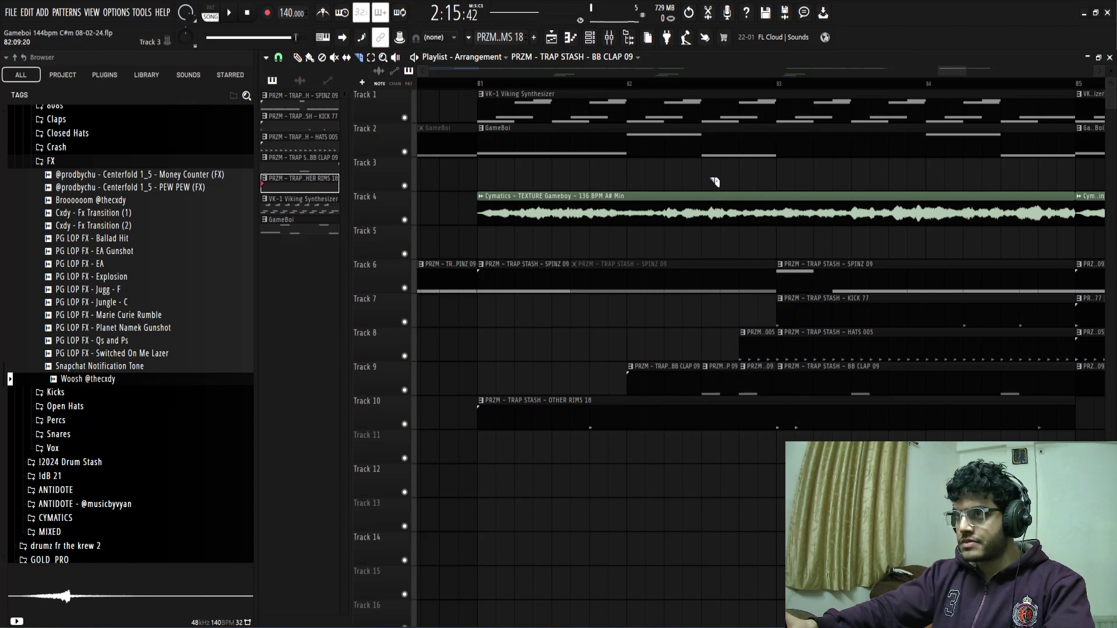
scroll(714, 185, "up", 2)
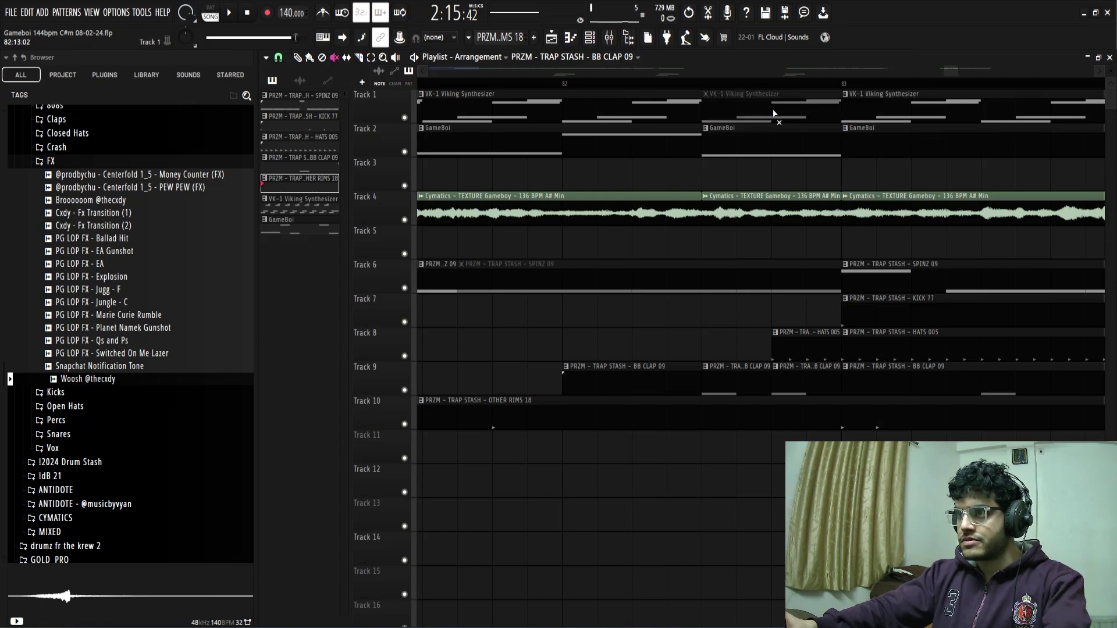
scroll(759, 237, "down", 2)
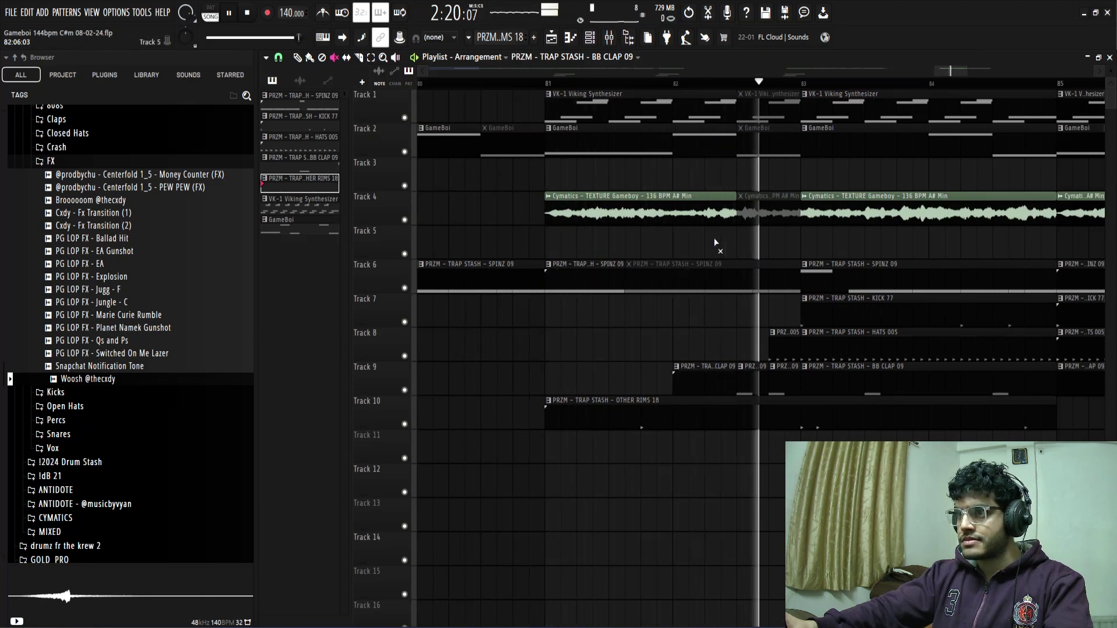
- Duplicate the clips of bars 85 to 89 on Tracks 1, 2, 4 and 6 to 9 into bars 89 to 93
scroll(714, 238, "down", 5)
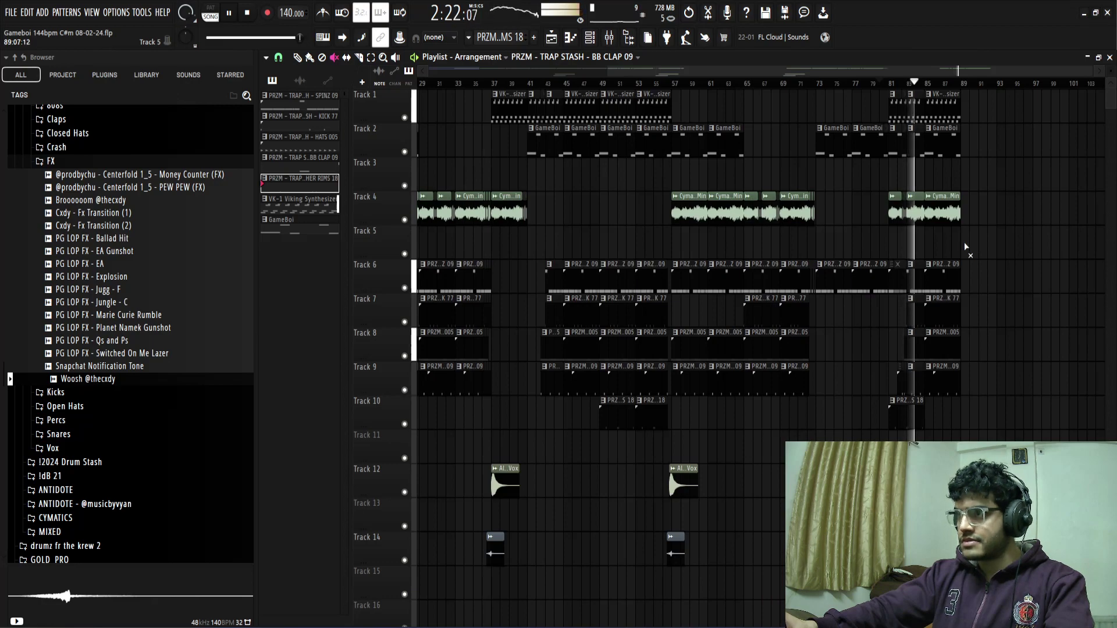
scroll(873, 249, "up", 5)
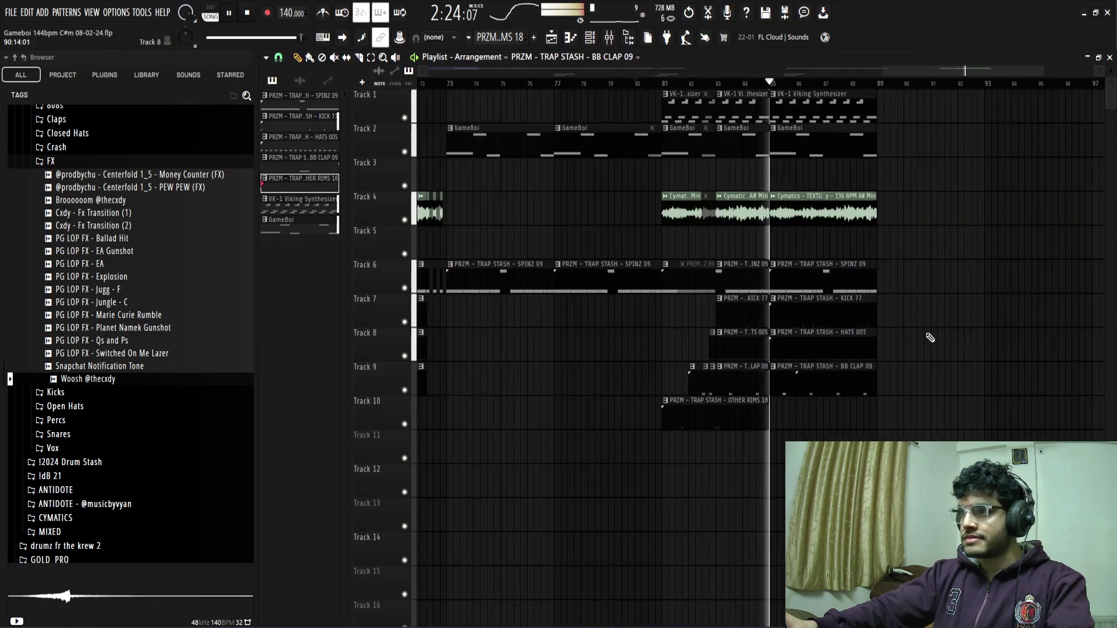
left_click_drag(826, 92, 615, 386)
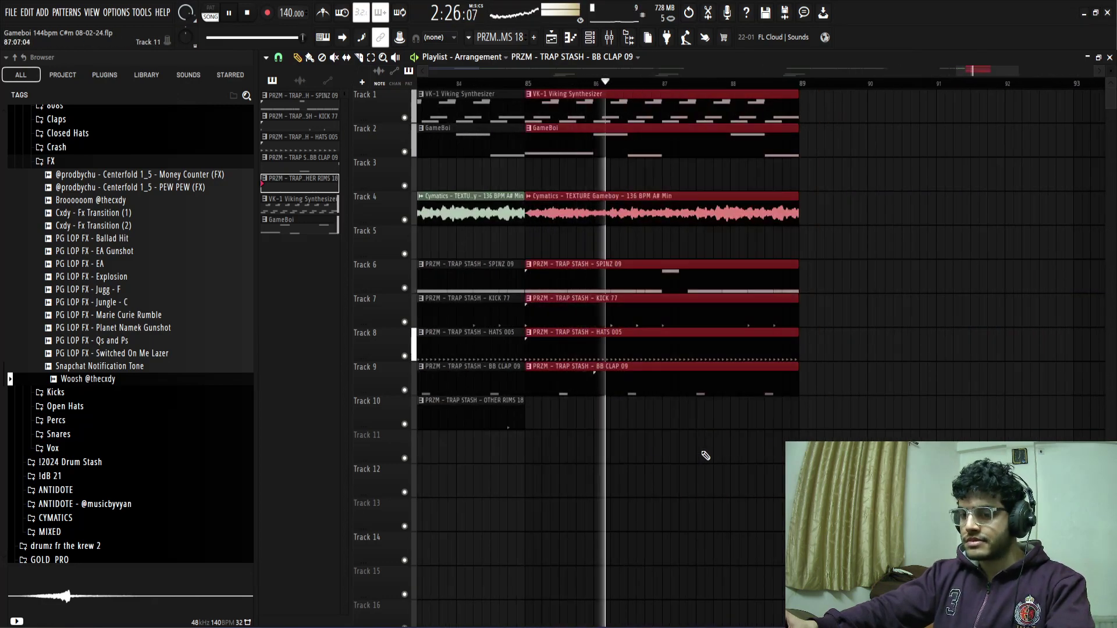
key("ctrl+b")
scroll(791, 475, "down", 4, "ctrl")
key("ctrl+d")
scroll(834, 482, "down", 4, "ctrl")
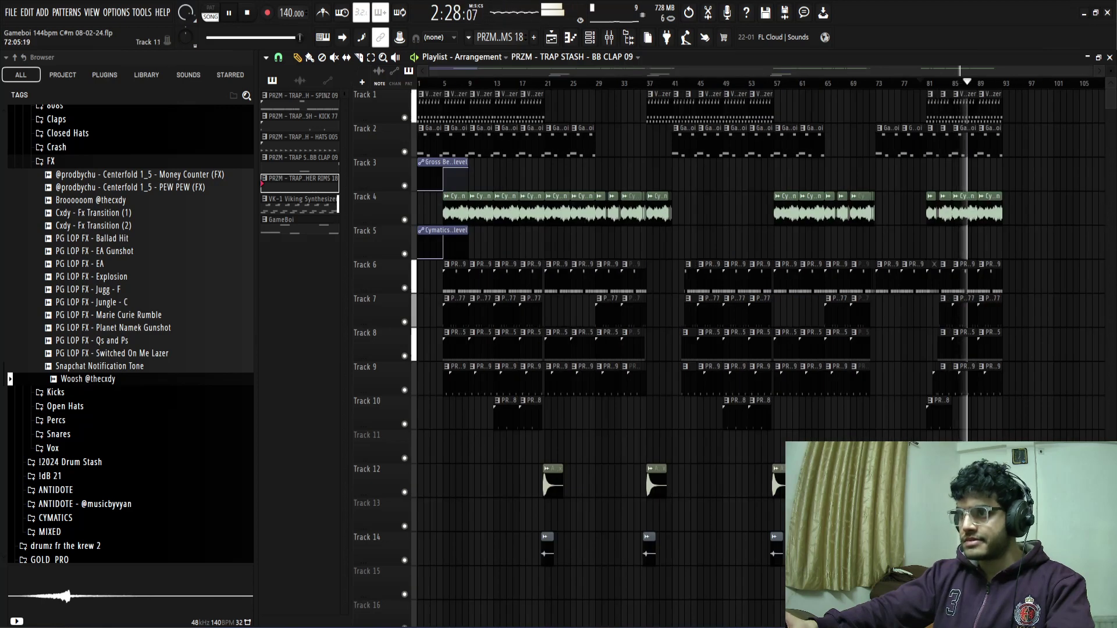
- Copy the clips of bars 13 to 21 on Tracks 1, 2, 4 and 6 to 10 to start at bar 93 and deselect them
left_click_drag(513, 462, 520, 247)
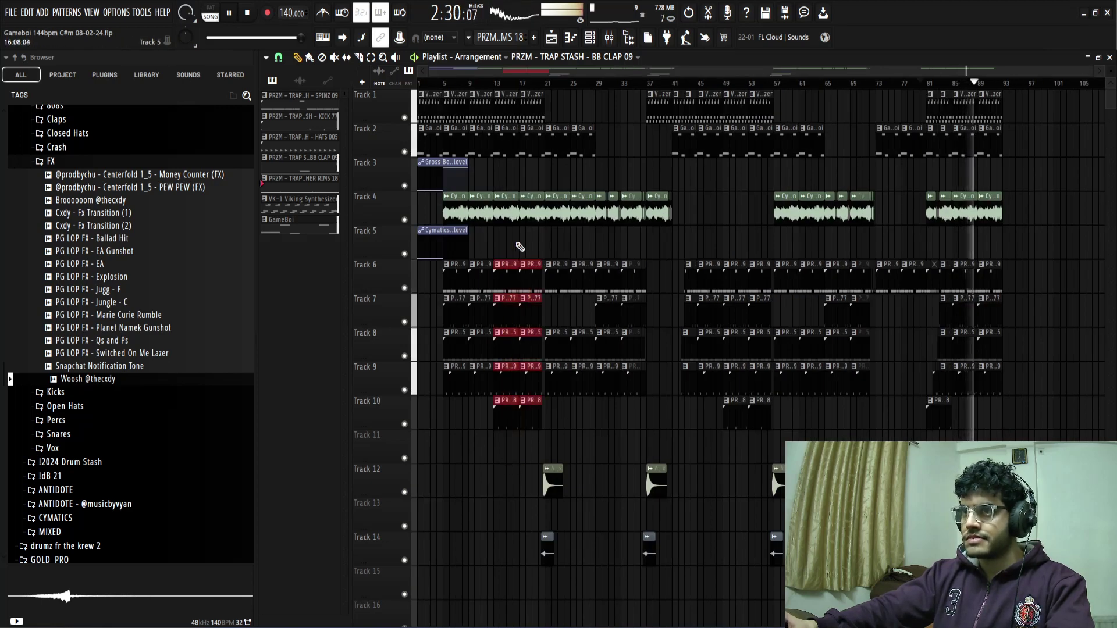
mouse_move(508, 186)
left_mouse_down()
mouse_move(525, 110)
mouse_move(1110, 113)
left_mouse_up()
scroll(1076, 166, "up", 4, "ctrl")
scroll(990, 171, "down", 4, "ctrl")
left_click_drag(1025, 107, 949, 111)
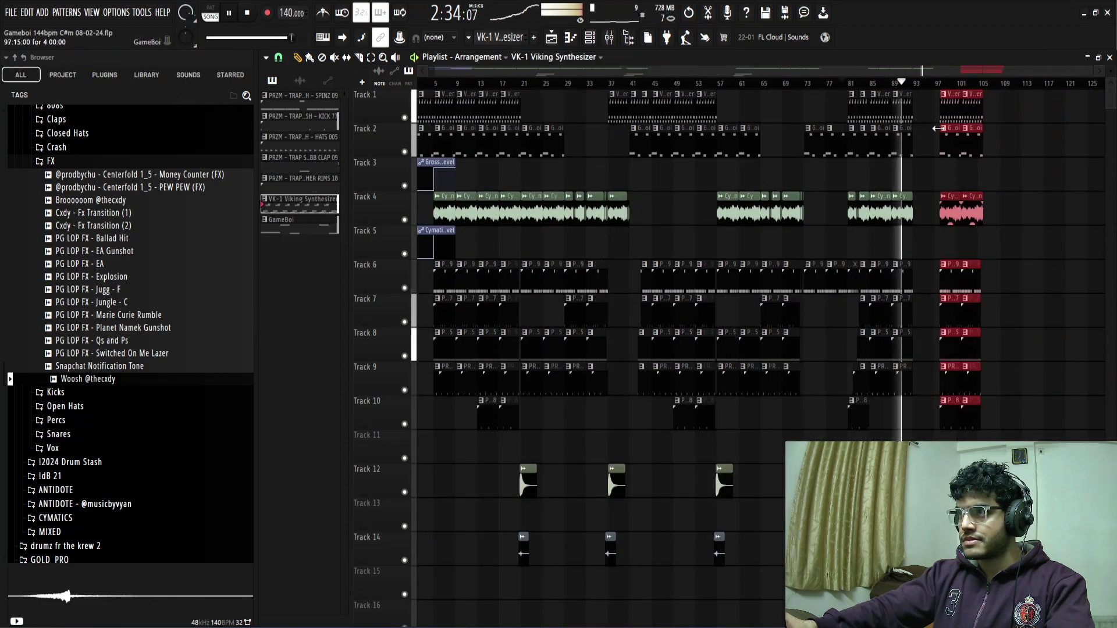
scroll(946, 112, "up", 5, "ctrl")
left_click_drag(1028, 115, 895, 121)
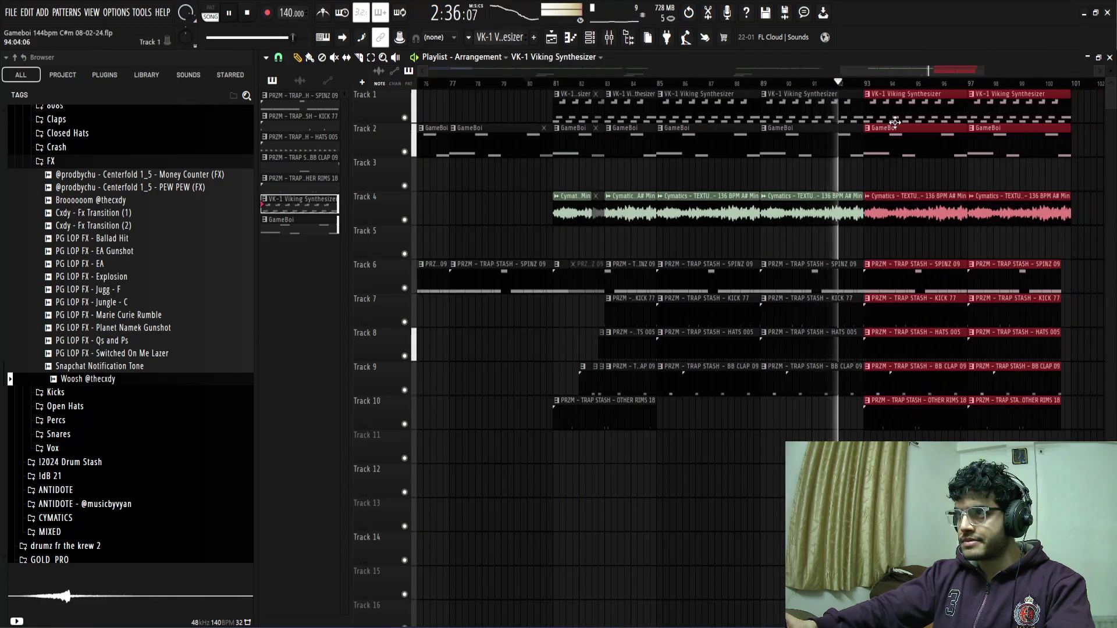
scroll(951, 284, "down", 4, "ctrl")
left_click(1066, 322, "ctrl")
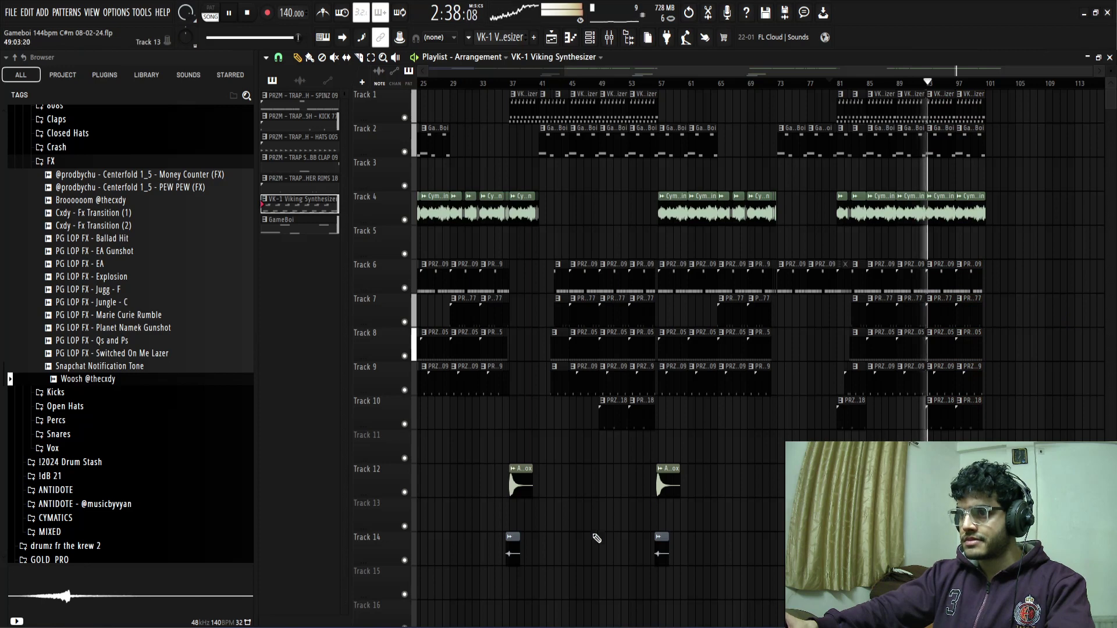
- Copy the Woosh clip on Track 14 to start halfway through bar 100, and place a VK-1 Viking Synthesizer clip on Track 1 from bar 101
mouse_move(461, 483)
left_mouse_down("ctrl")
mouse_move(487, 527)
mouse_move(481, 546)
left_mouse_up("ctrl")
mouse_move(479, 541)
left_mouse_down("ctrl")
mouse_move(503, 564)
mouse_move(511, 558)
left_mouse_up("ctrl")
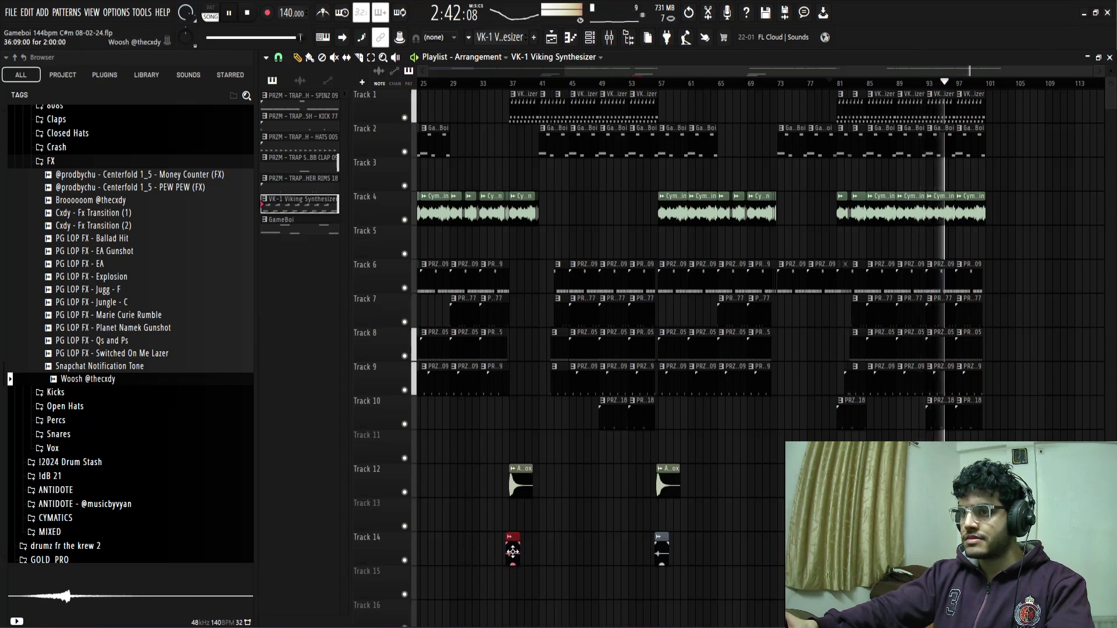
scroll(980, 517, "up", 5, "ctrl")
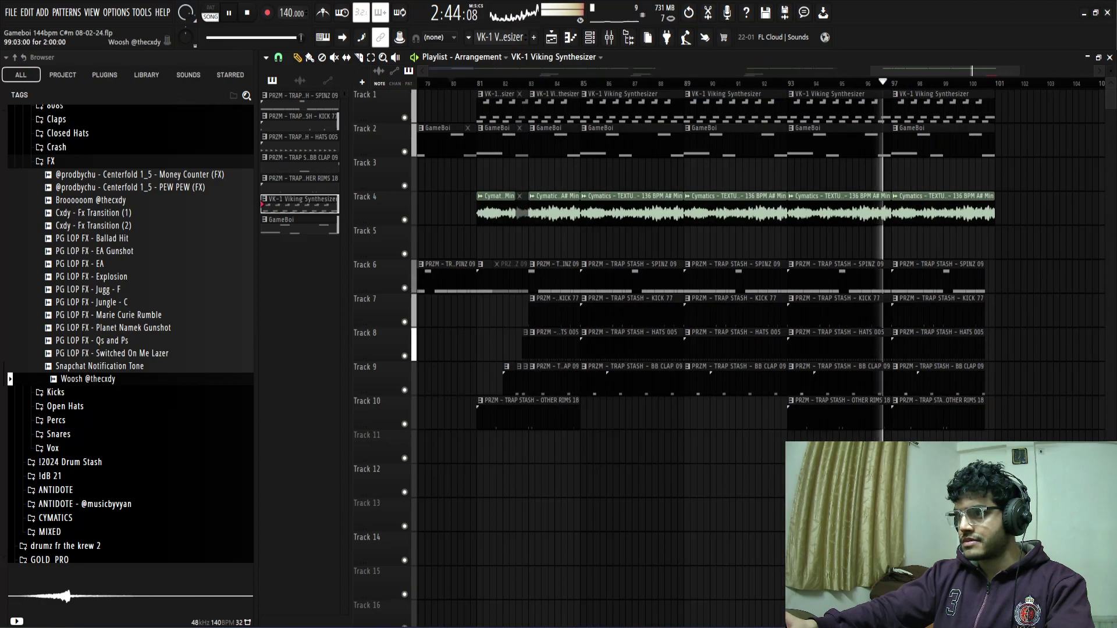
left_click_drag(960, 545, 988, 543)
scroll(988, 489, "down", 5, "ctrl")
scroll(1029, 357, "up", 4, "ctrl")
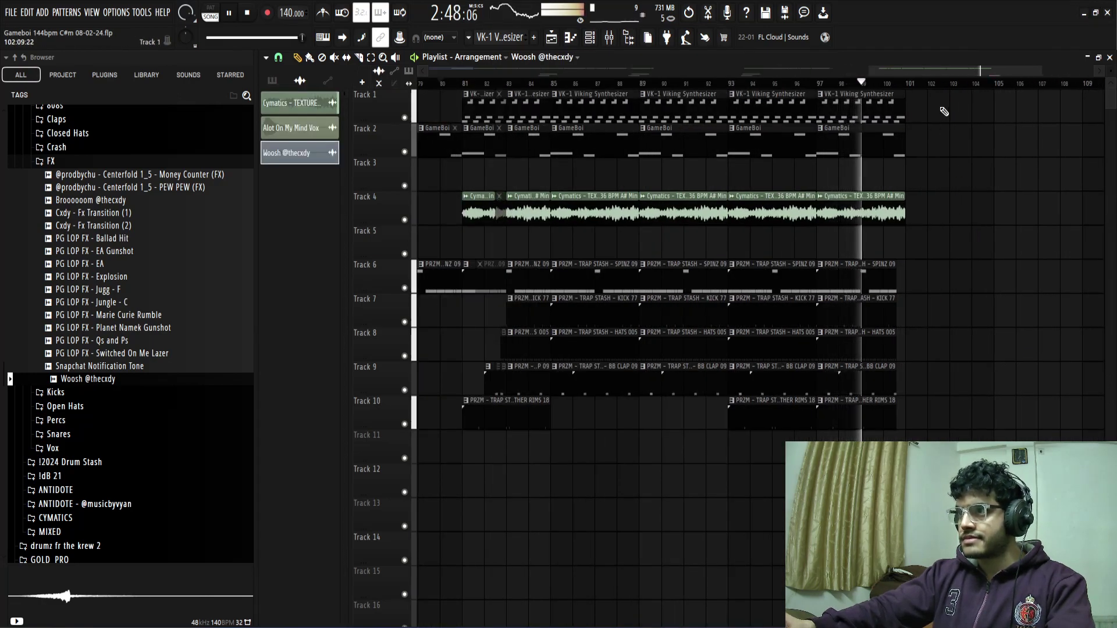
scroll(943, 112, "up", 3, "ctrl")
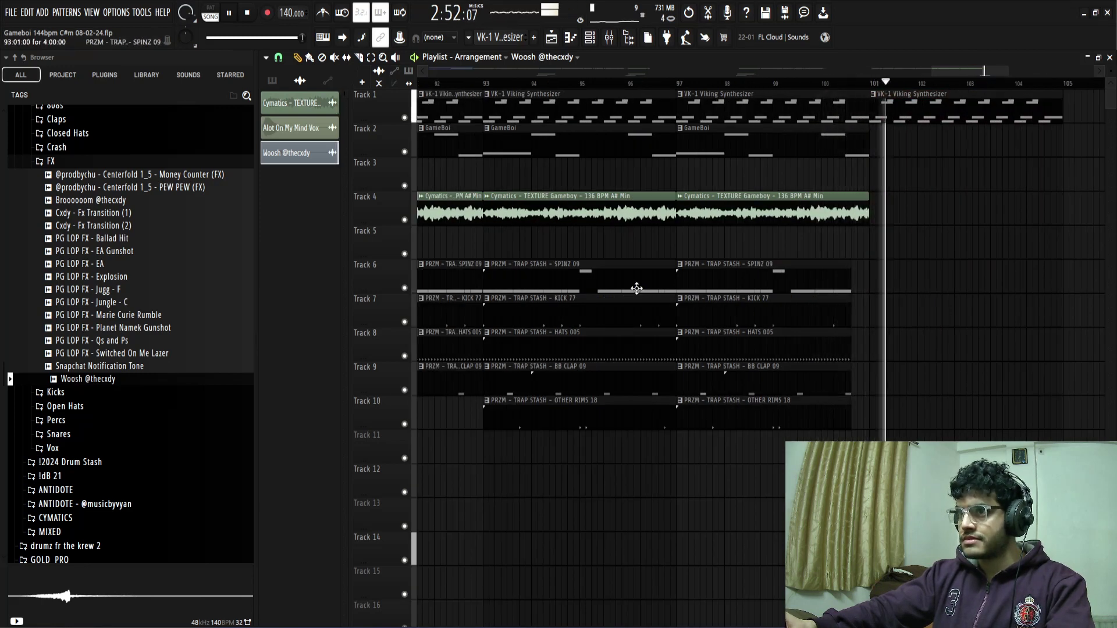
- Copy the SPINZ 09, HATS 005 and BB CLAP 09 clips to bar 101, then play the transition and deselect them
key("space")
left_click_drag(637, 289, 966, 289, "shift")
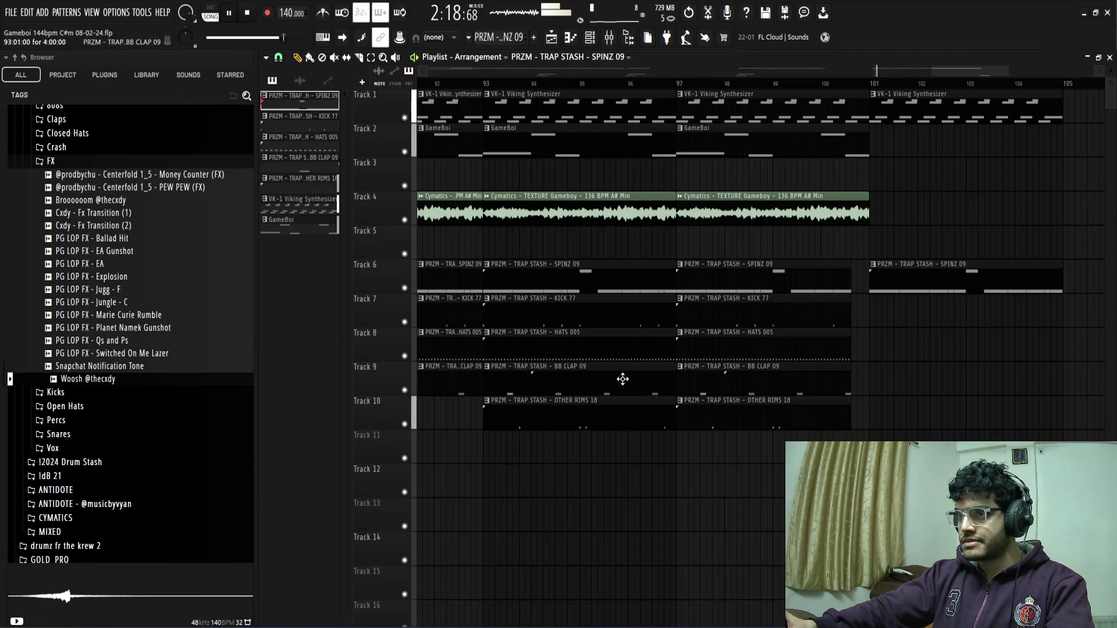
left_click_drag(611, 347, 991, 353, "shift")
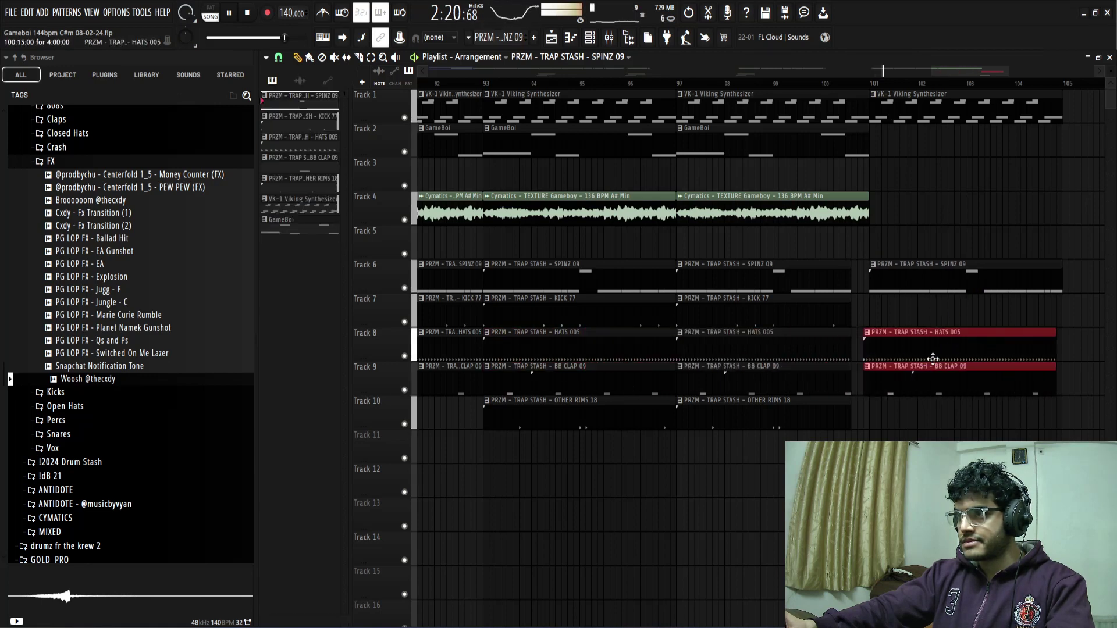
scroll(901, 354, "up", 3, "ctrl")
left_click(731, 87)
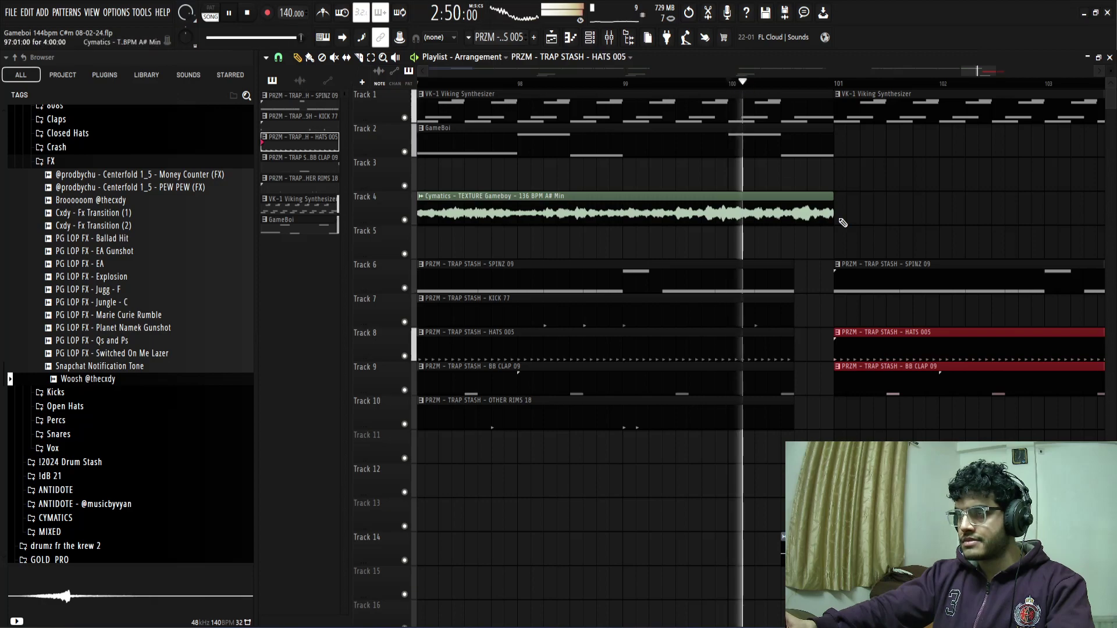
left_click(949, 196, "ctrl")
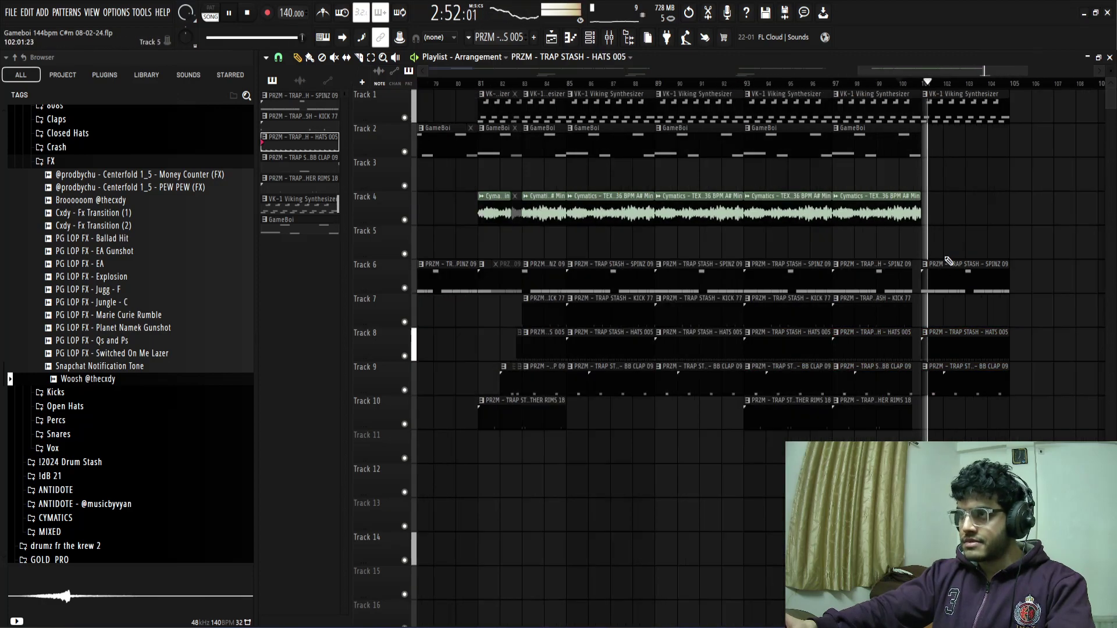
- Duplicate the melody, 808, hat and clap clips of bars 101 to 105 into bars 105 to 109
scroll(989, 209, "down", 4, "ctrl")
scroll(1027, 189, "up", 1, "ctrl")
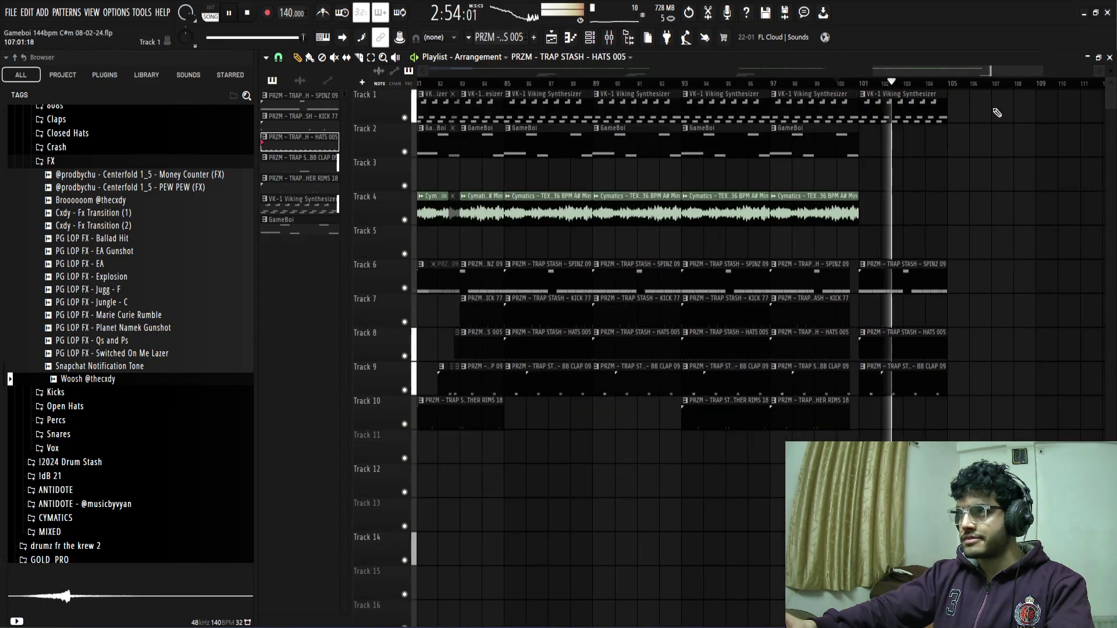
left_click_drag(989, 105, 874, 385, "ctrl")
key("ctrl+b")
scroll(925, 224, "down", 4, "ctrl")
scroll(927, 221, "up", 3, "ctrl")
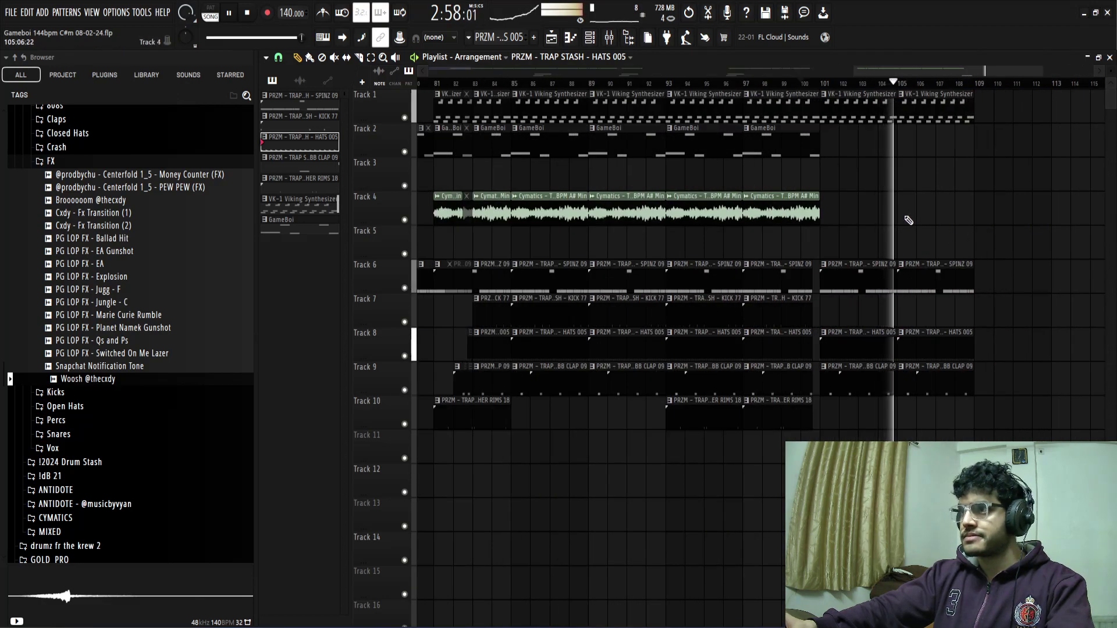
scroll(1090, 220, "down", 4, "ctrl")
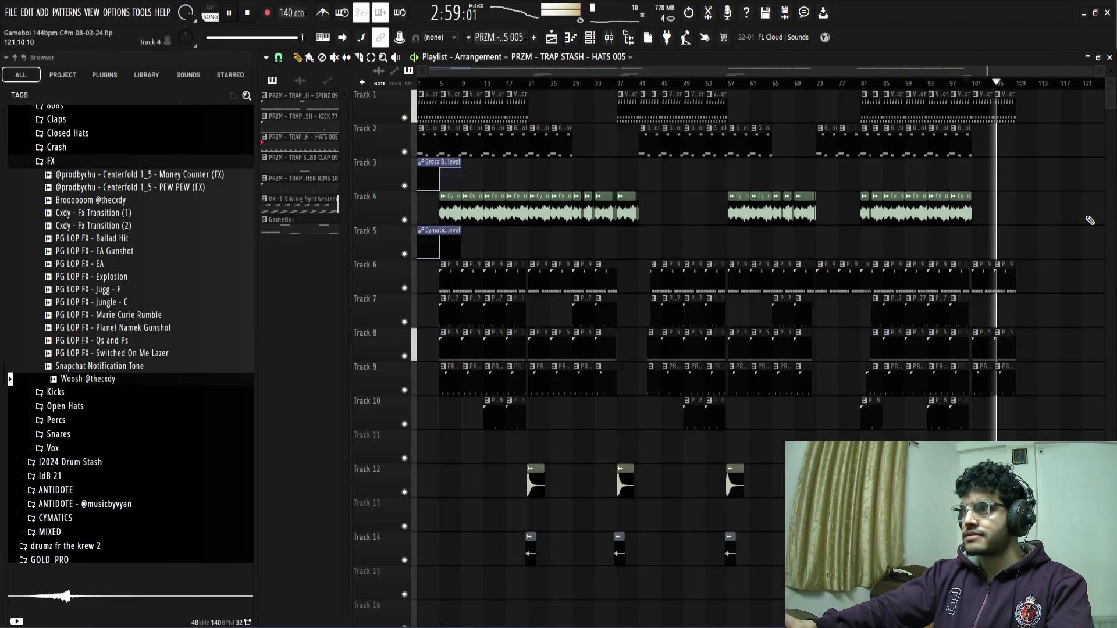
- Create an automation clip for the Master track's volume over the outro
left_click(611, 40)
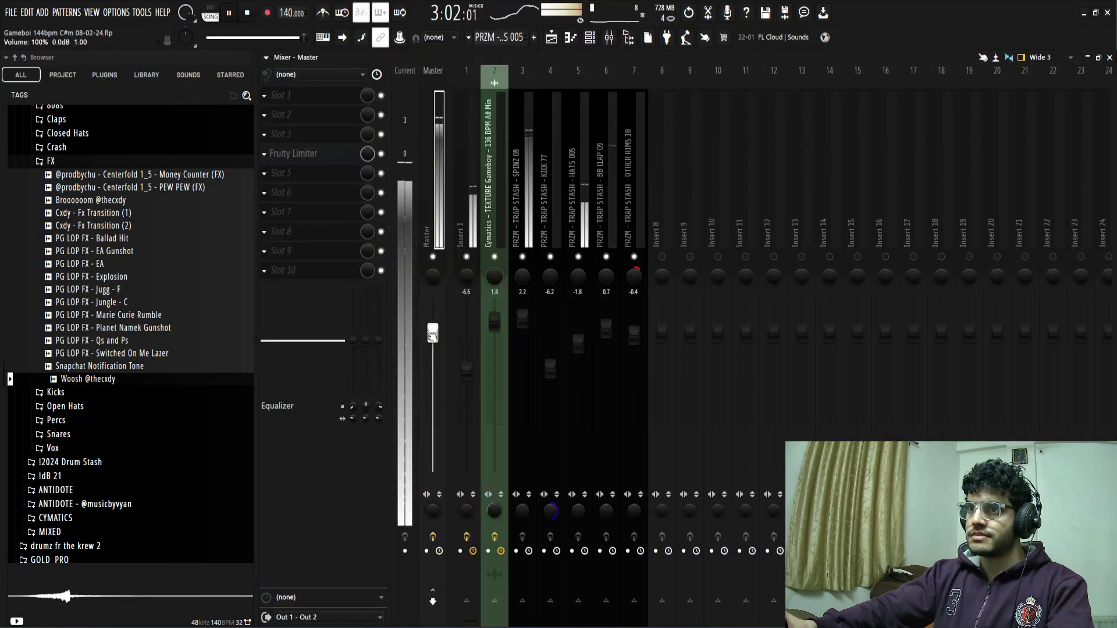
right_click(433, 336)
left_click(457, 421)
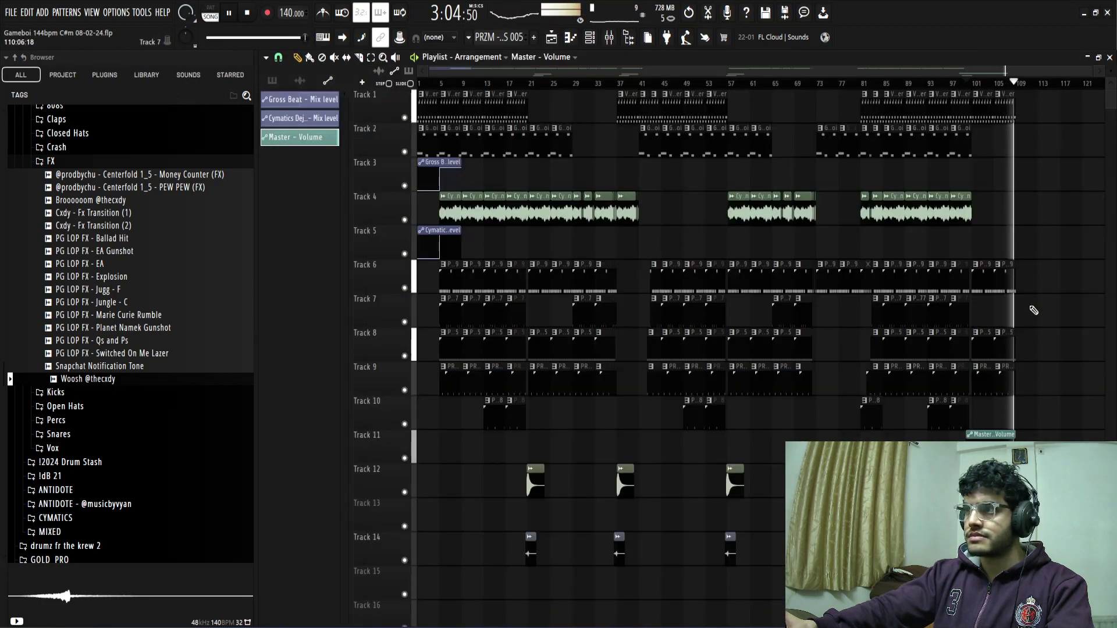
- Play the outro from around bar 100 to check the Master volume automation on Track 11
key("space")
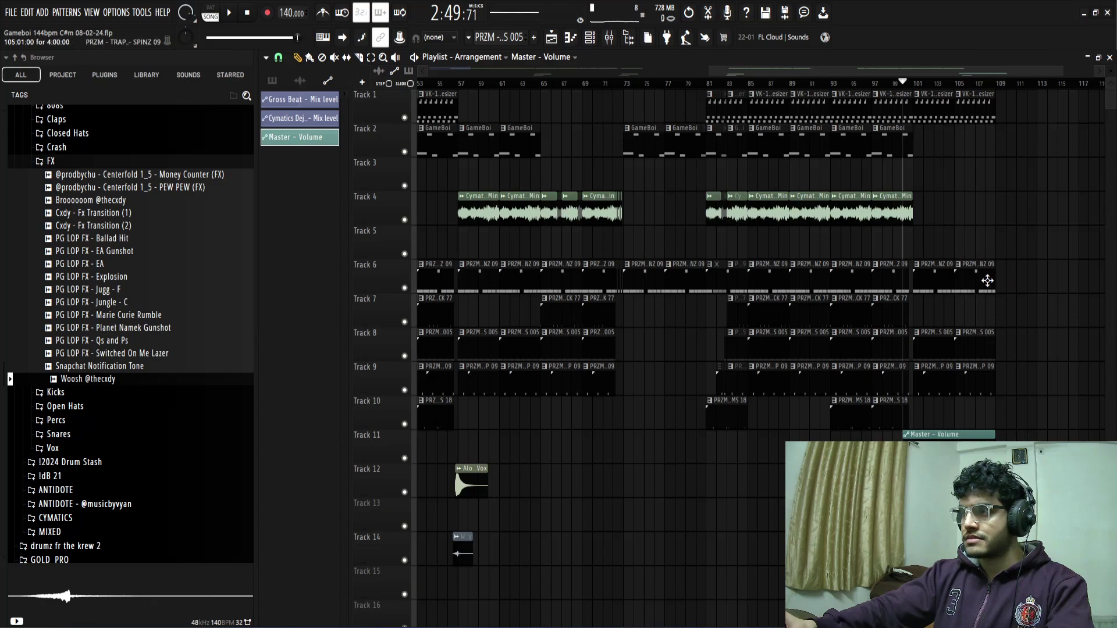
scroll(988, 281, "up", 5)
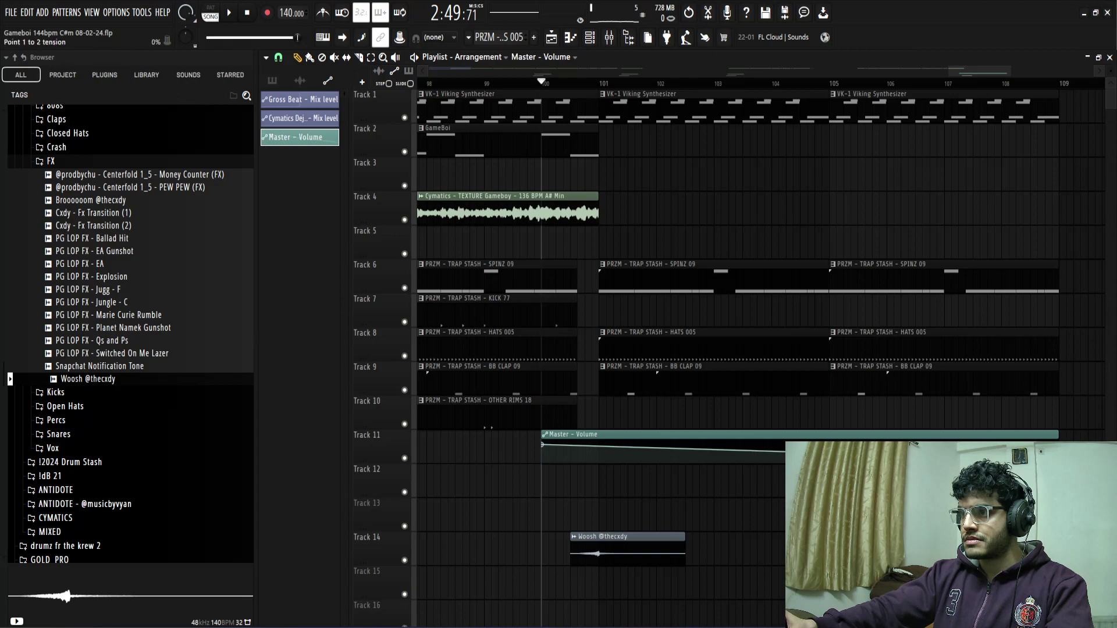
key("space")
scroll(926, 482, "down", 6)
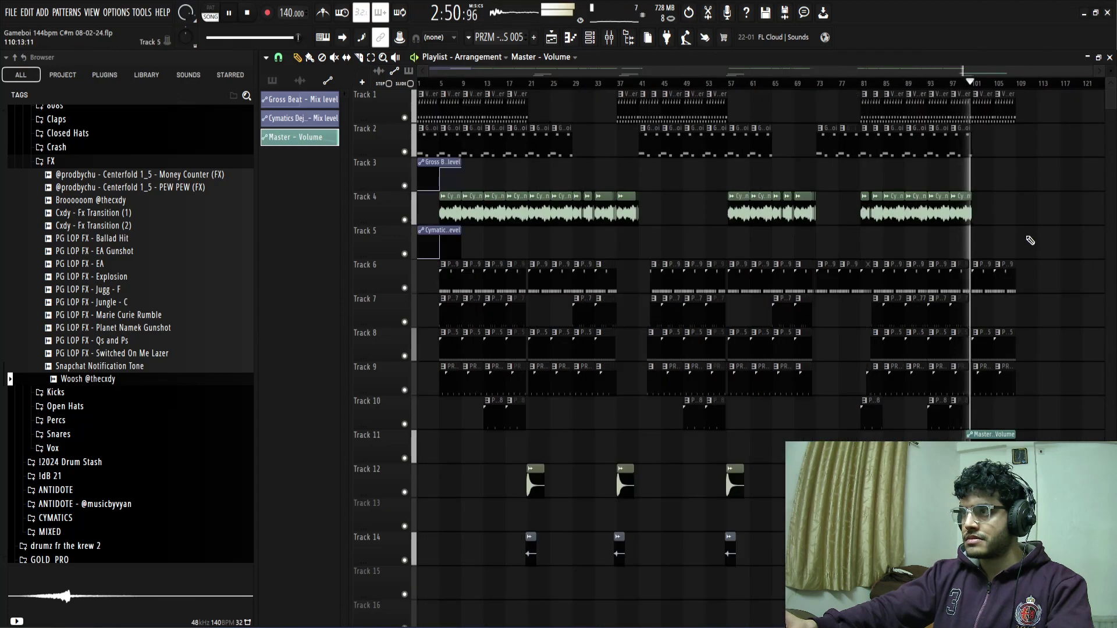
scroll(1030, 241, "up", 3)
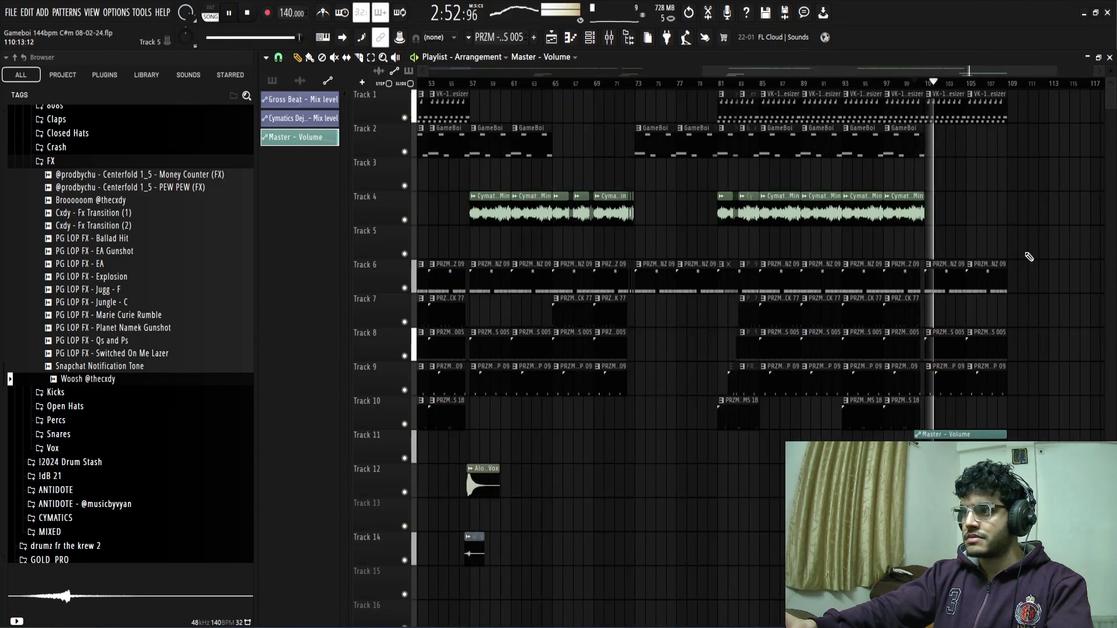
key("space")
scroll(1009, 210, "down", 3)
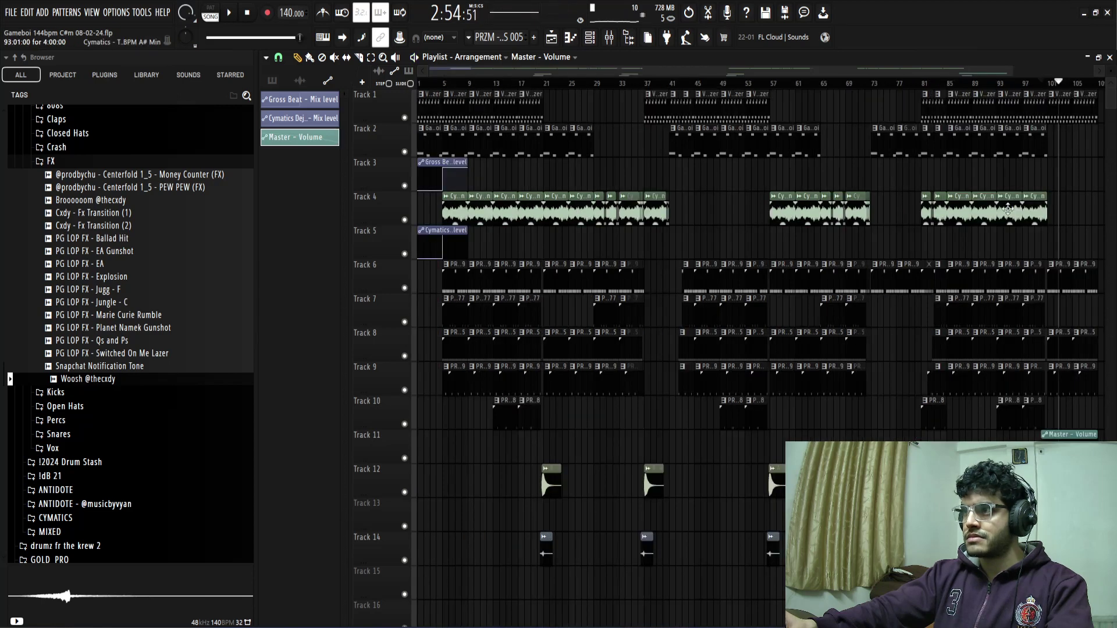
- Hide the browser, then place Woosh clips on Track 14 halfway through bar 72 and in bar 80, ahead of the final drop
left_click(629, 42)
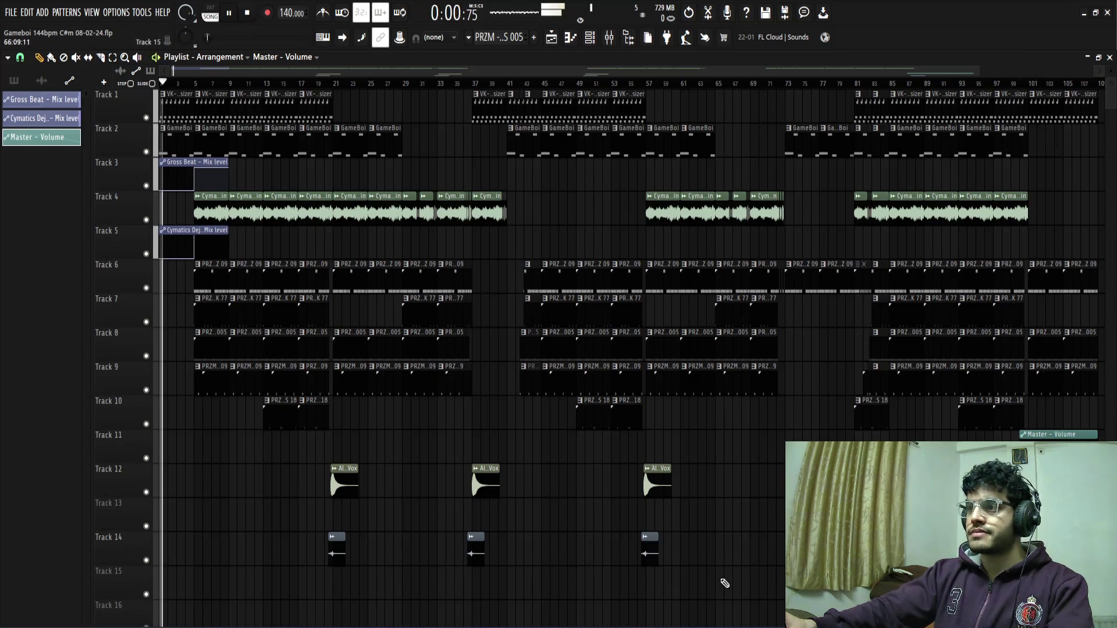
key("space")
scroll(770, 559, "up", 5)
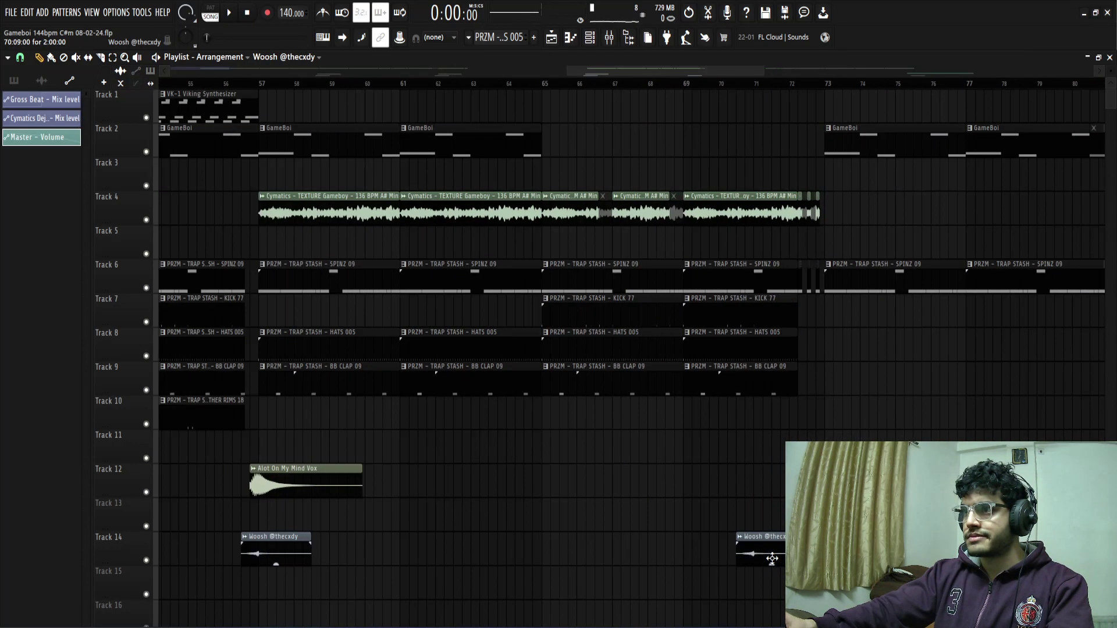
scroll(711, 561, "down", 4)
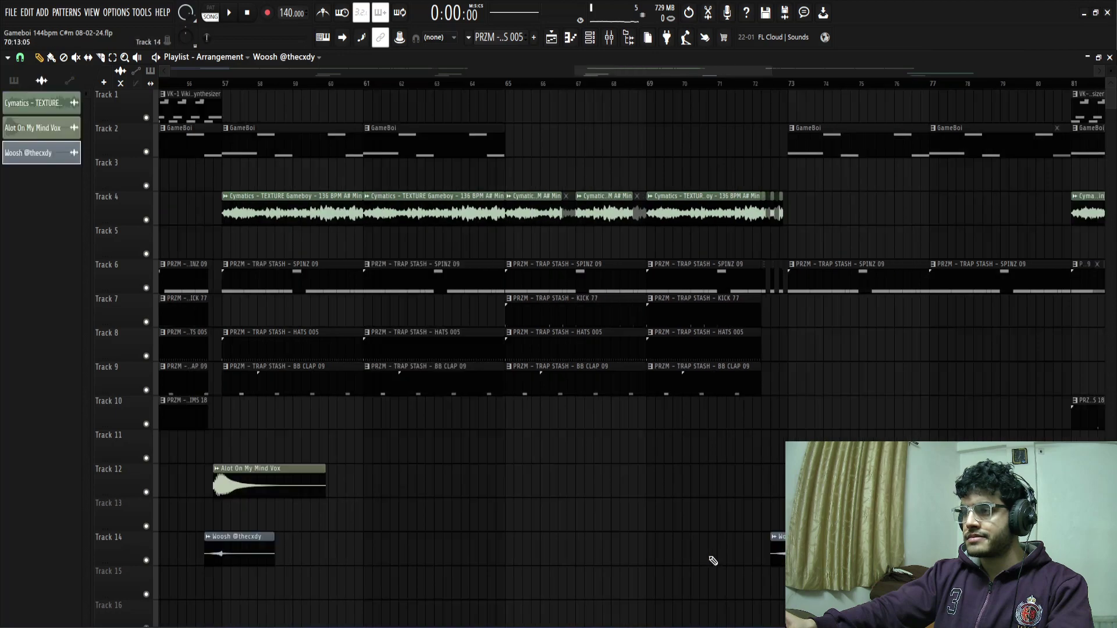
scroll(951, 559, "up", 3)
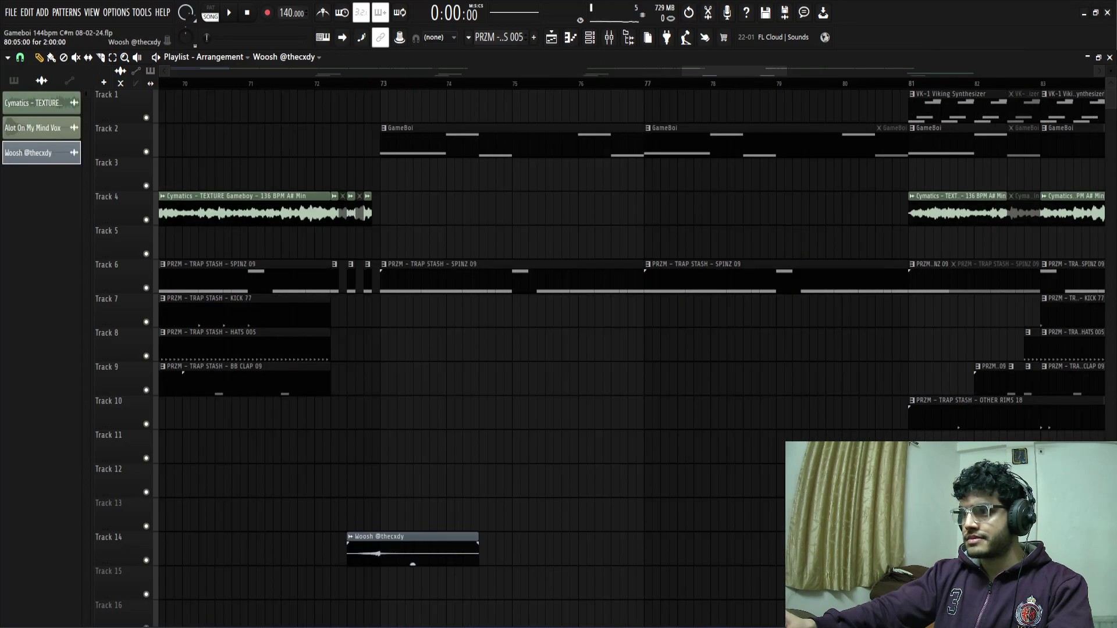
scroll(931, 483, "down", 7)
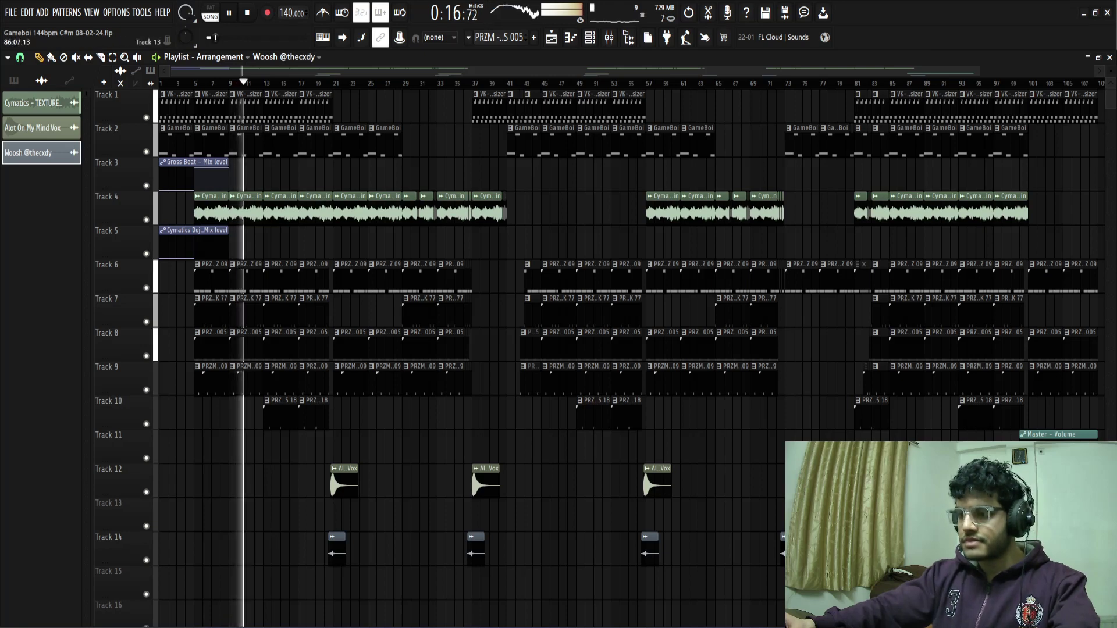
- Play the whole arrangement from the start through the outro and save the project
key("ctrl+s")
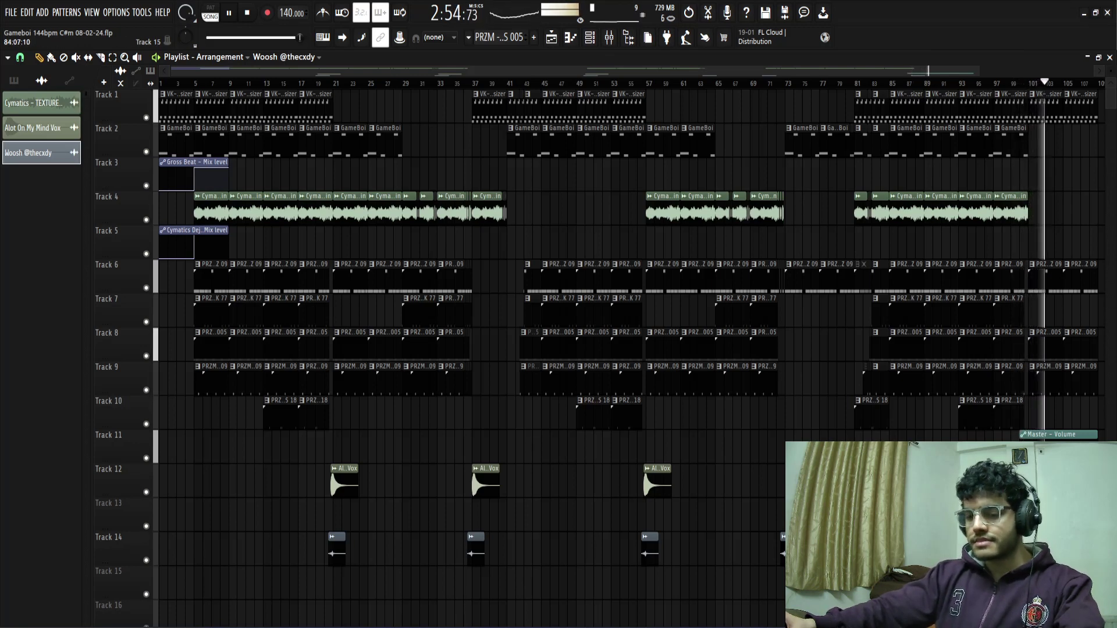
key("ctrl+s")
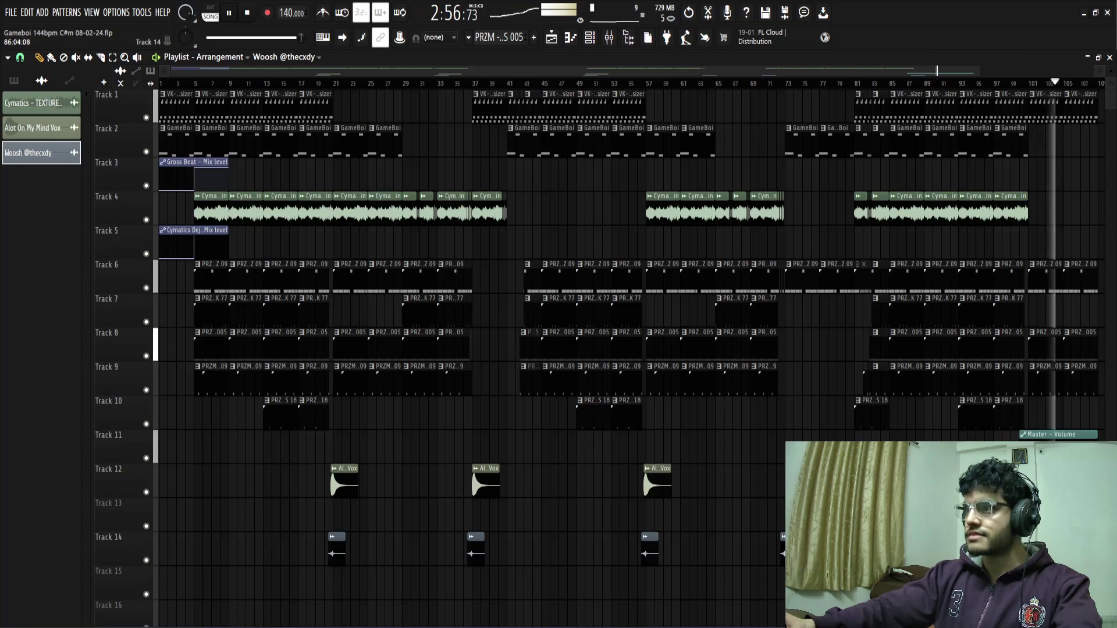